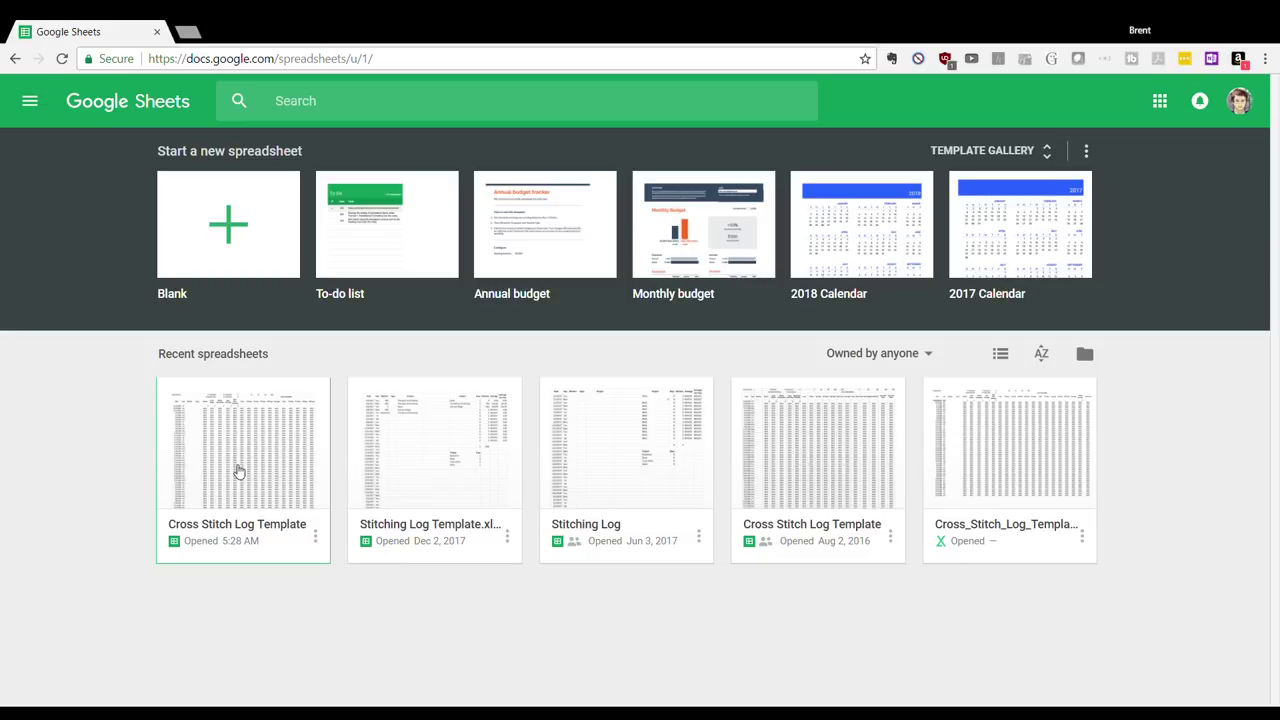
# Open the recent Cross Stitch Log Template spreadsheet and download it as a Microsoft Excel (.xlsx) file
pyautogui.click(239, 471)
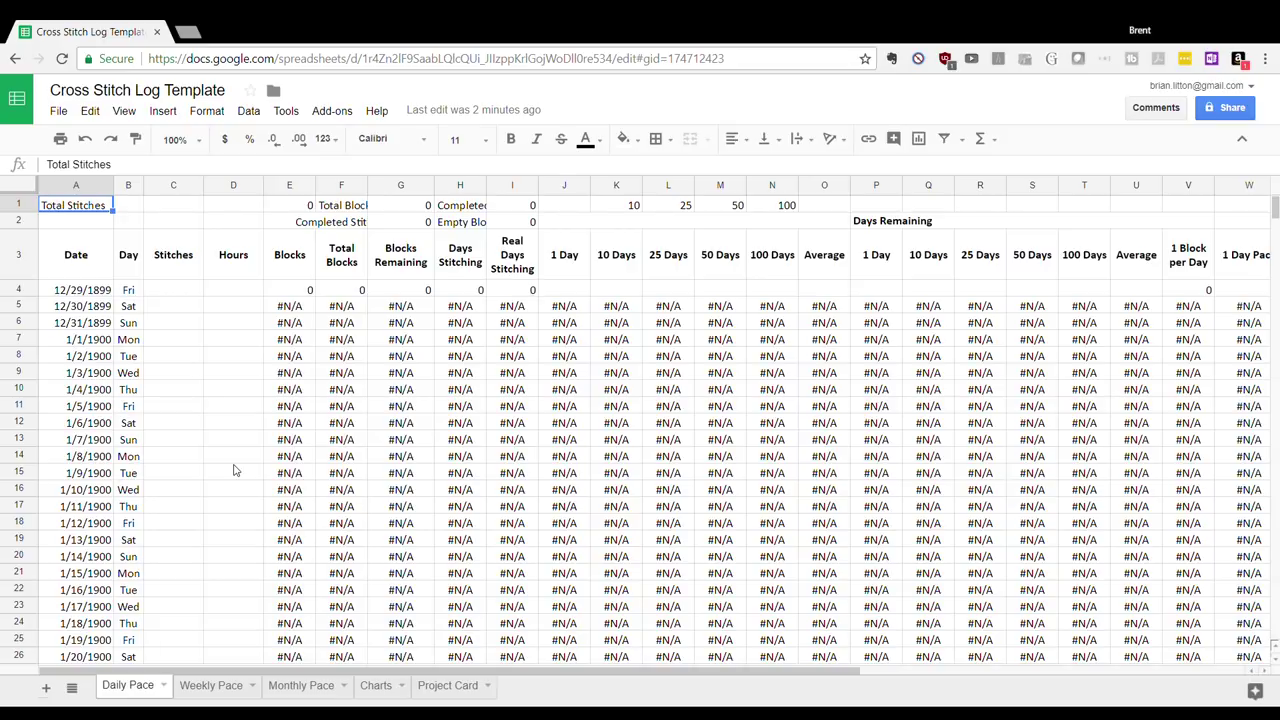
pyautogui.click(59, 113)
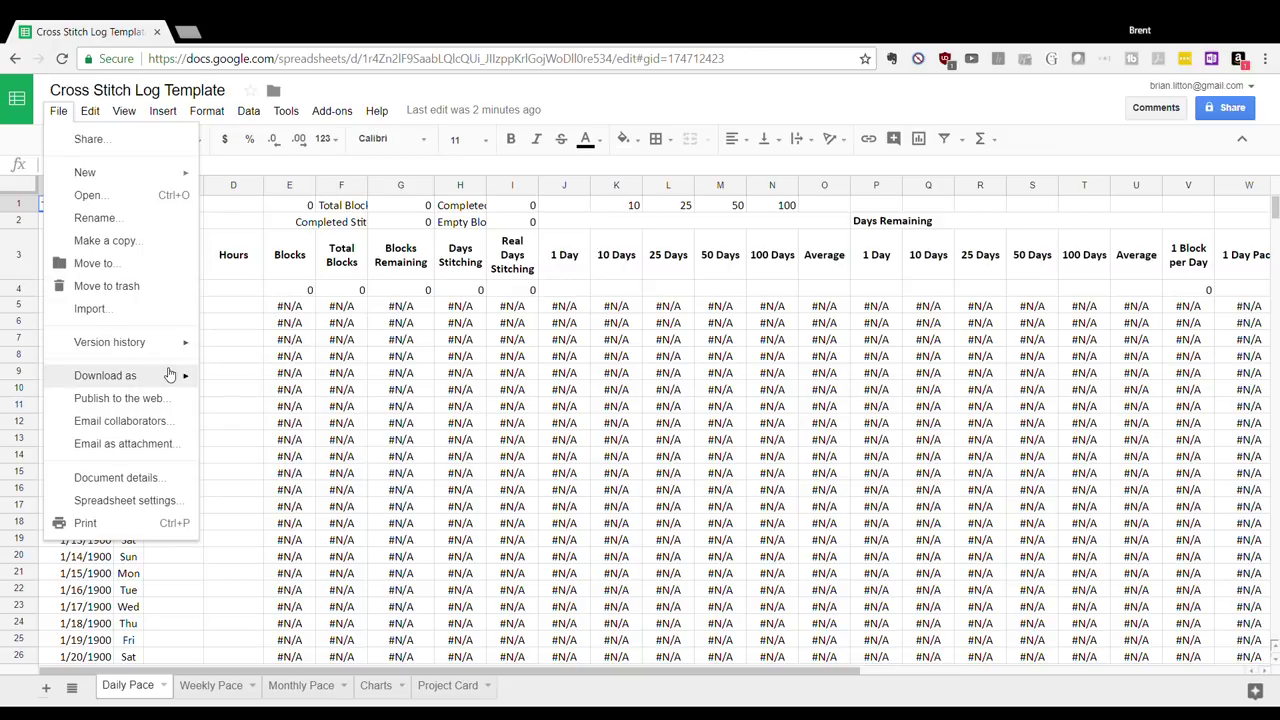
pyautogui.moveTo(158, 386)
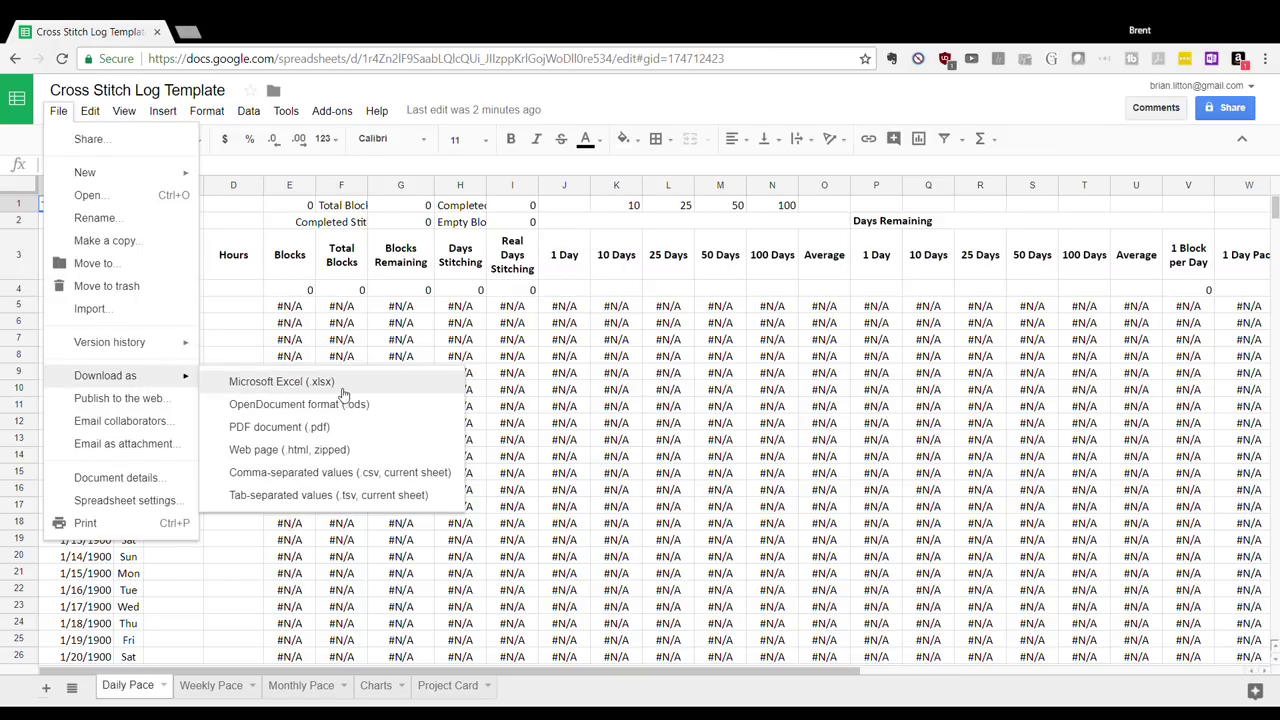
pyautogui.click(281, 382)
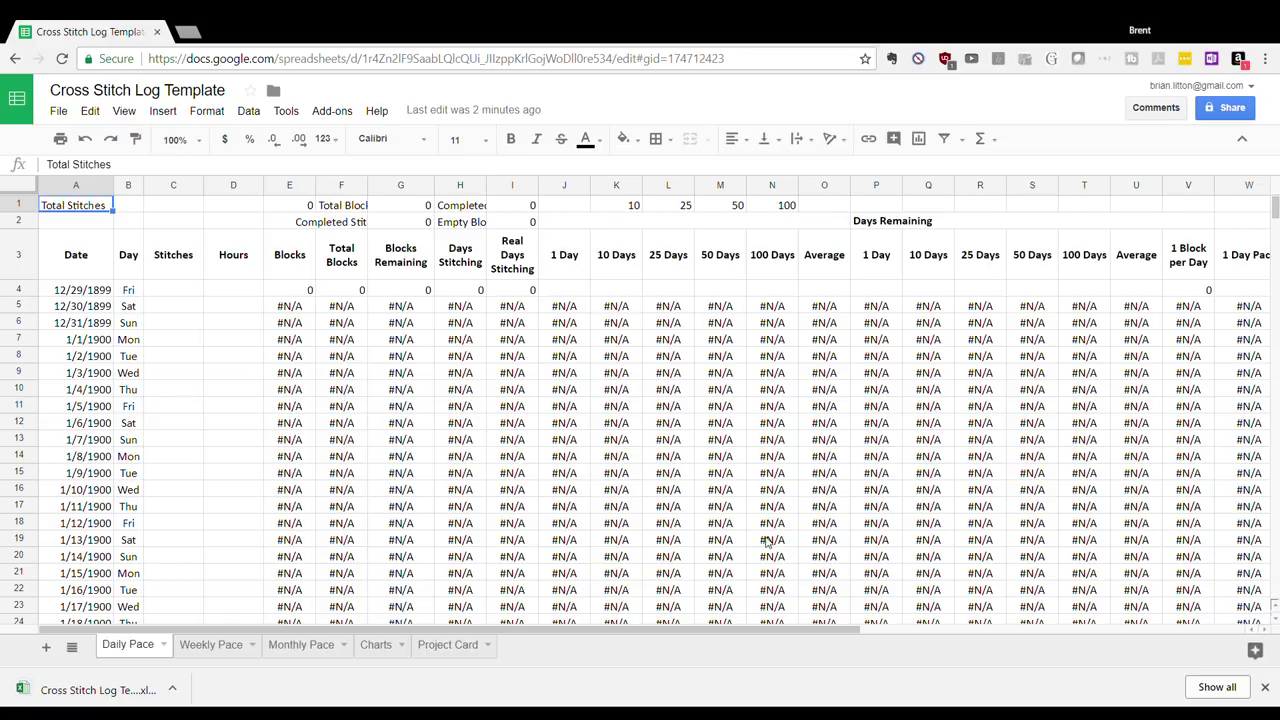
pyautogui.click(1265, 689)
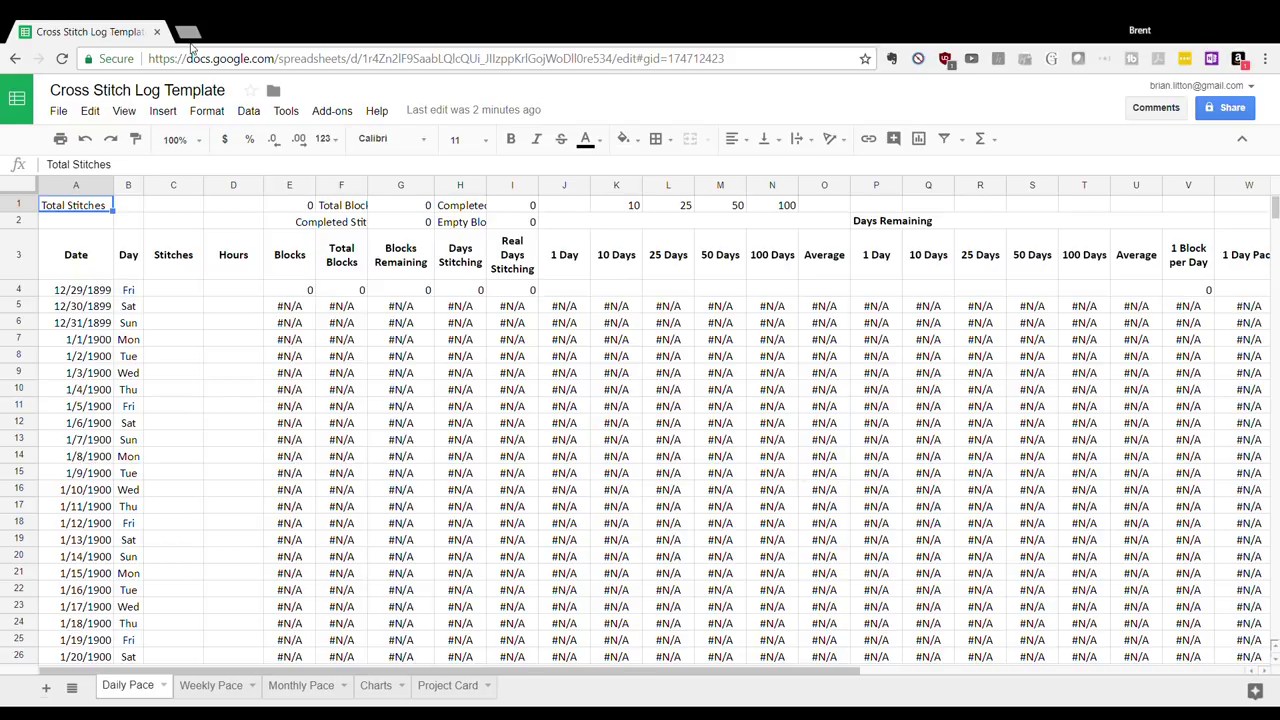
# Make a copy of the template in My Drive named "The Spirit of Christmas Log"
pyautogui.click(59, 112)
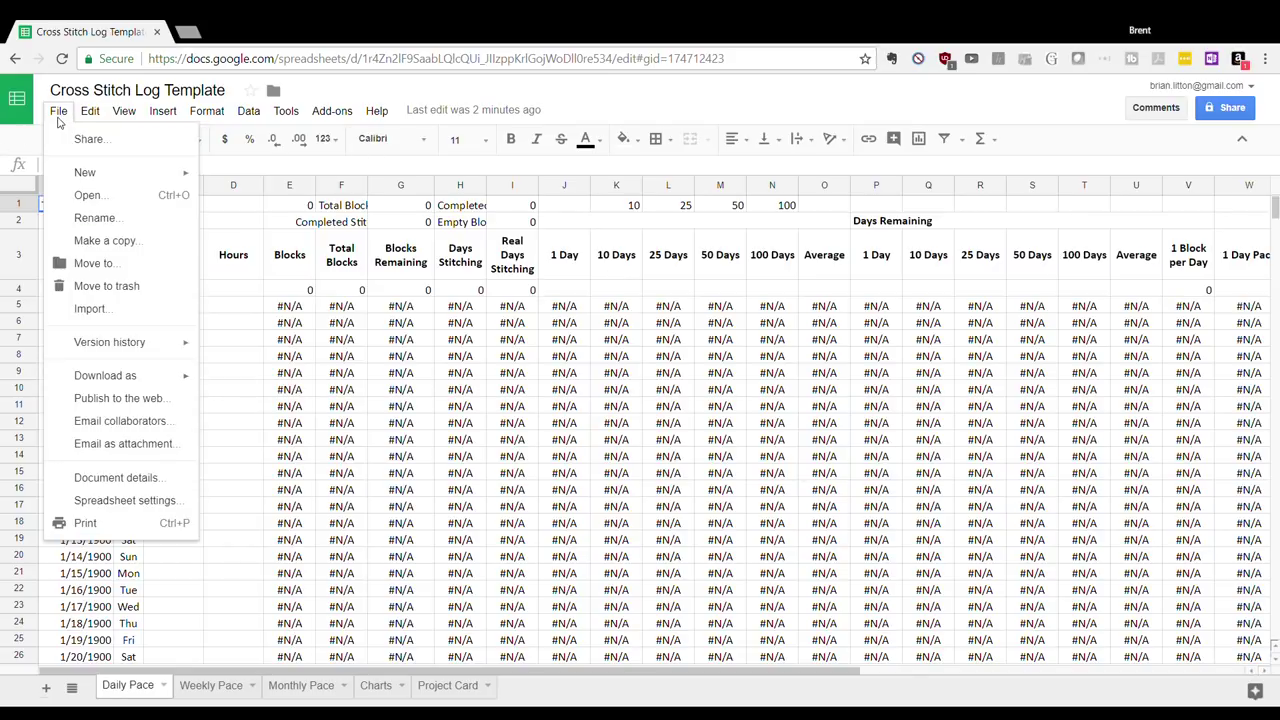
pyautogui.click(105, 241)
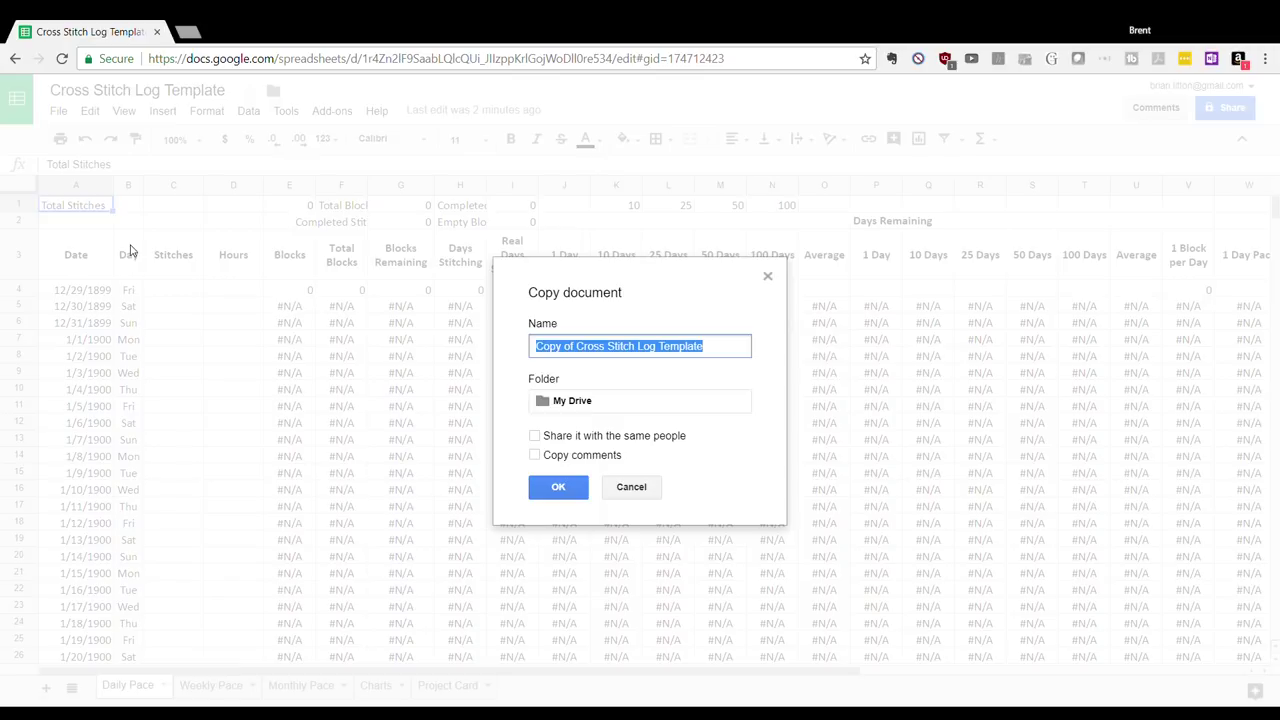
pyautogui.write('The S')
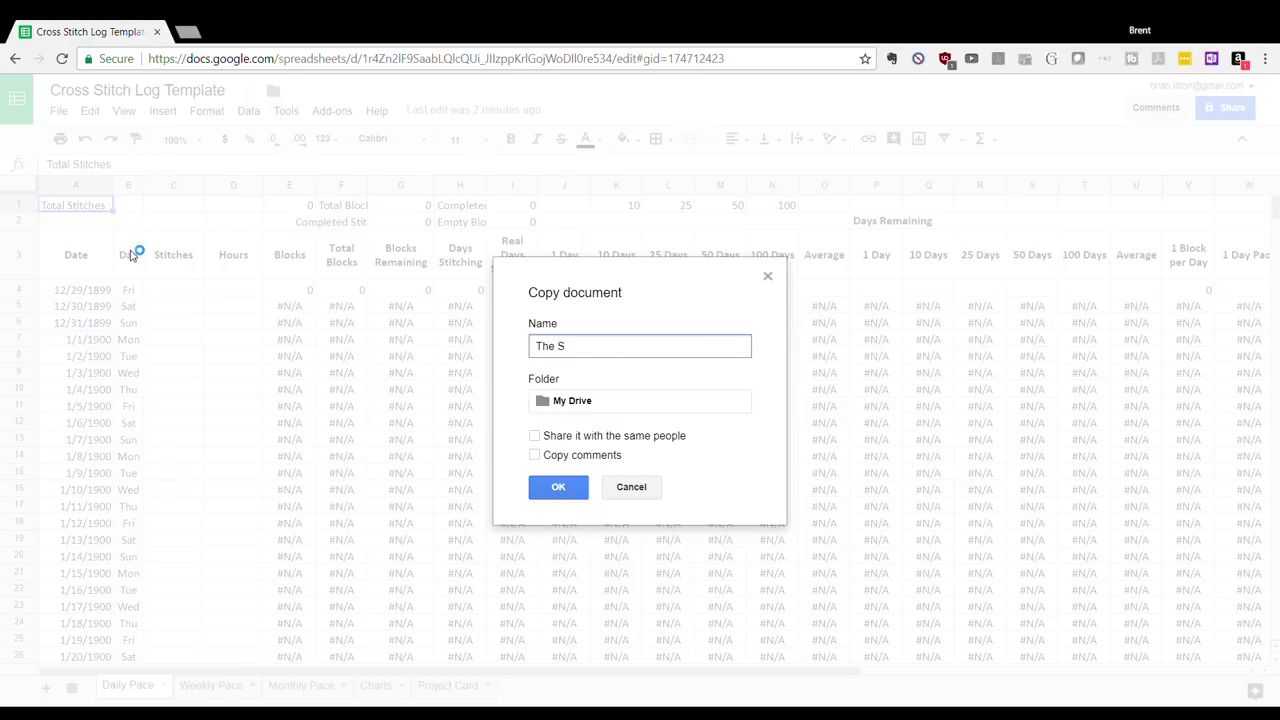
pyautogui.write('pirit of Christmas Log')
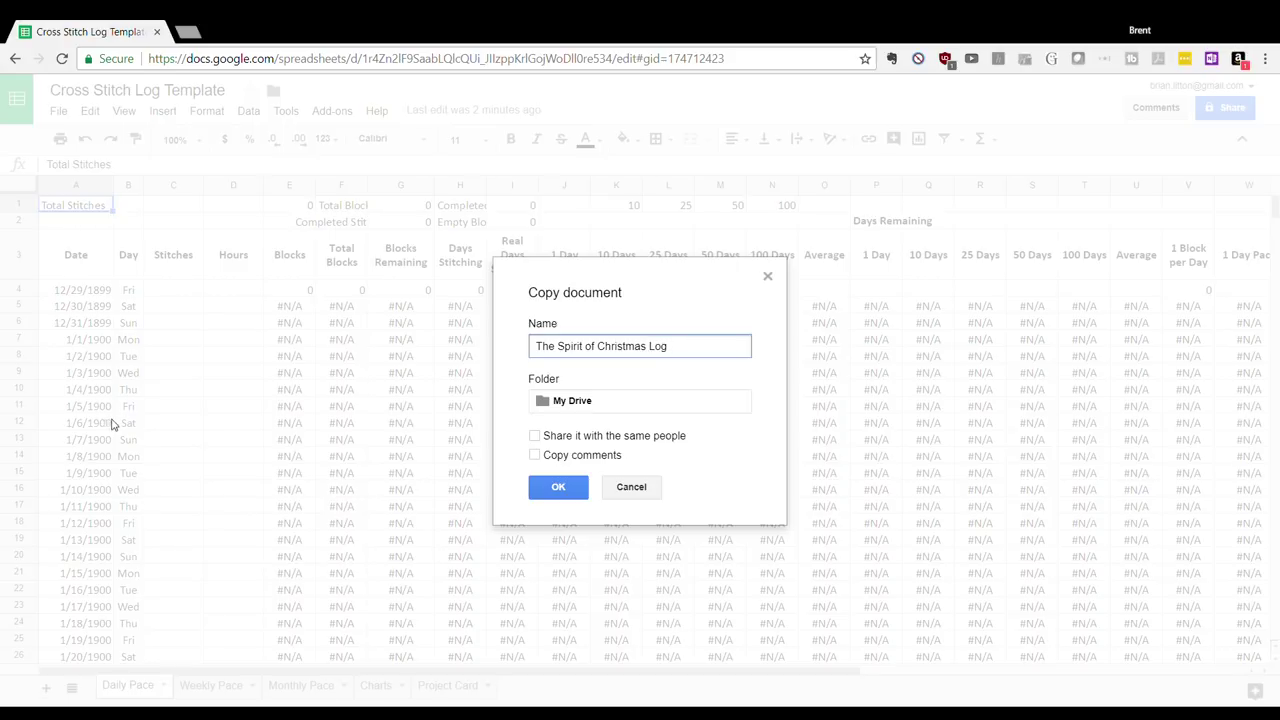
pyautogui.click(549, 497)
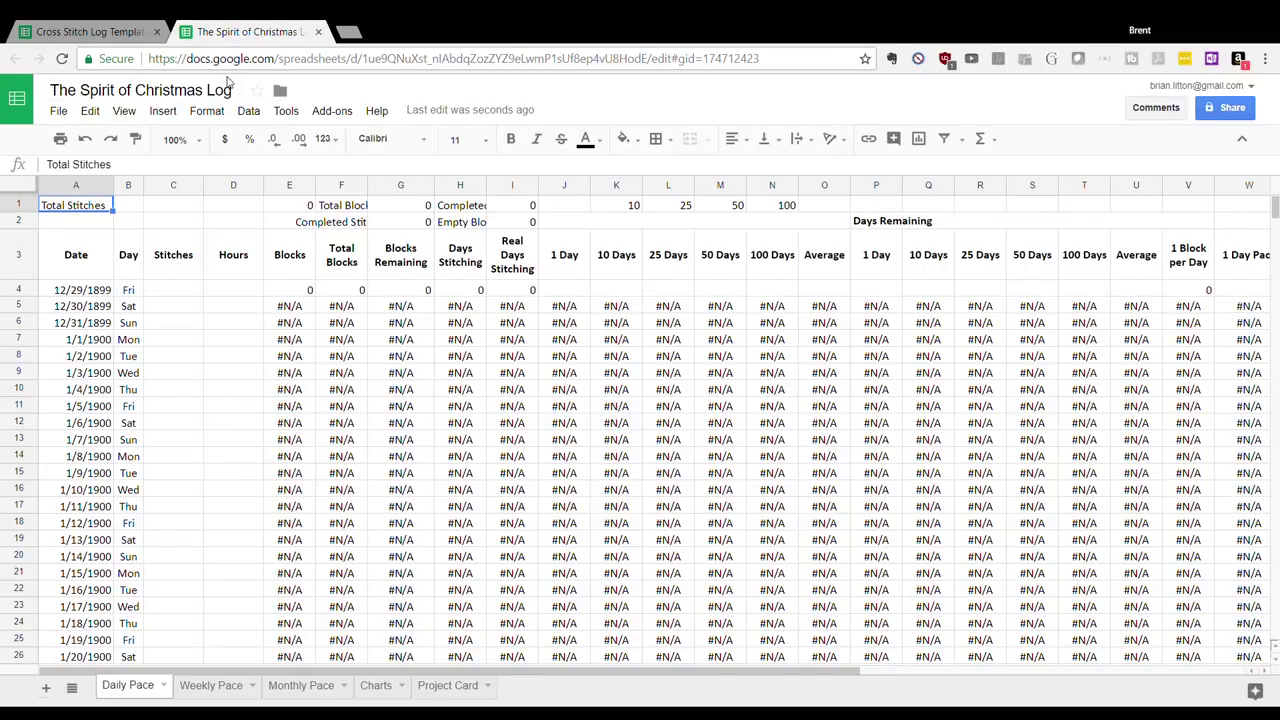
# On the Project Card sheet, enter "The Spirit of Christmas" as the project title in B2
pyautogui.click(463, 688)
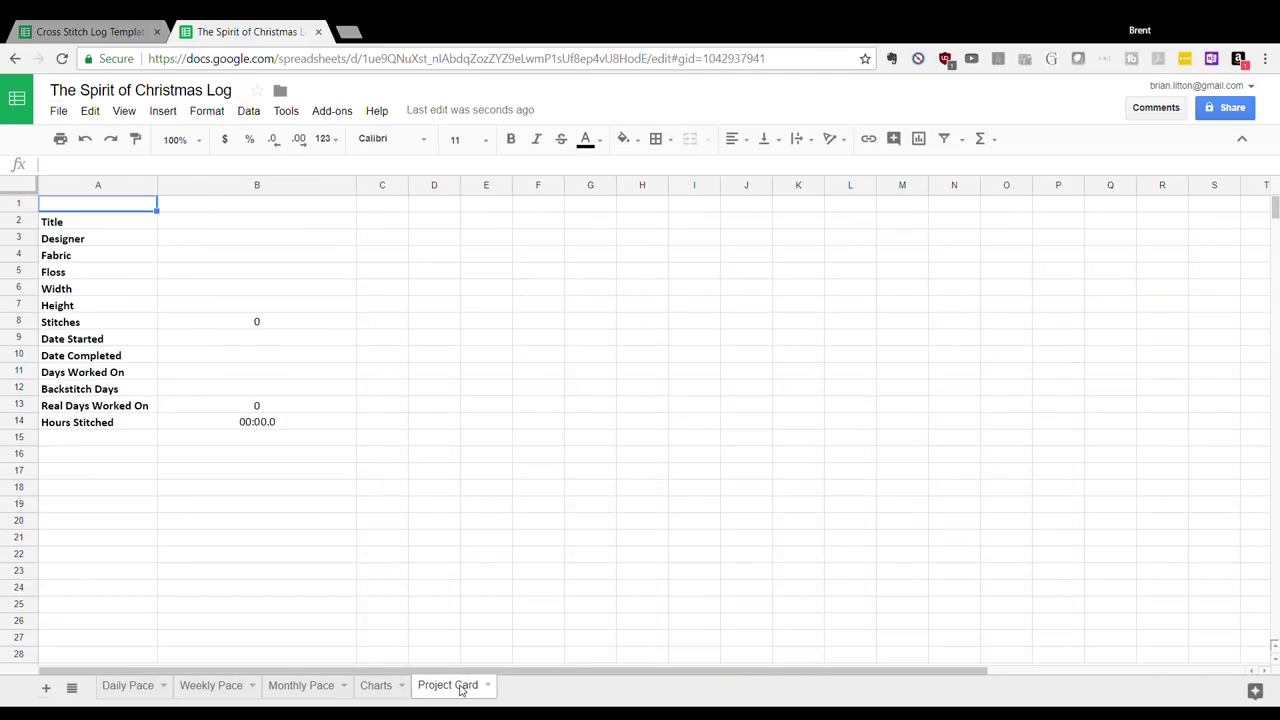
pyautogui.click(270, 224)
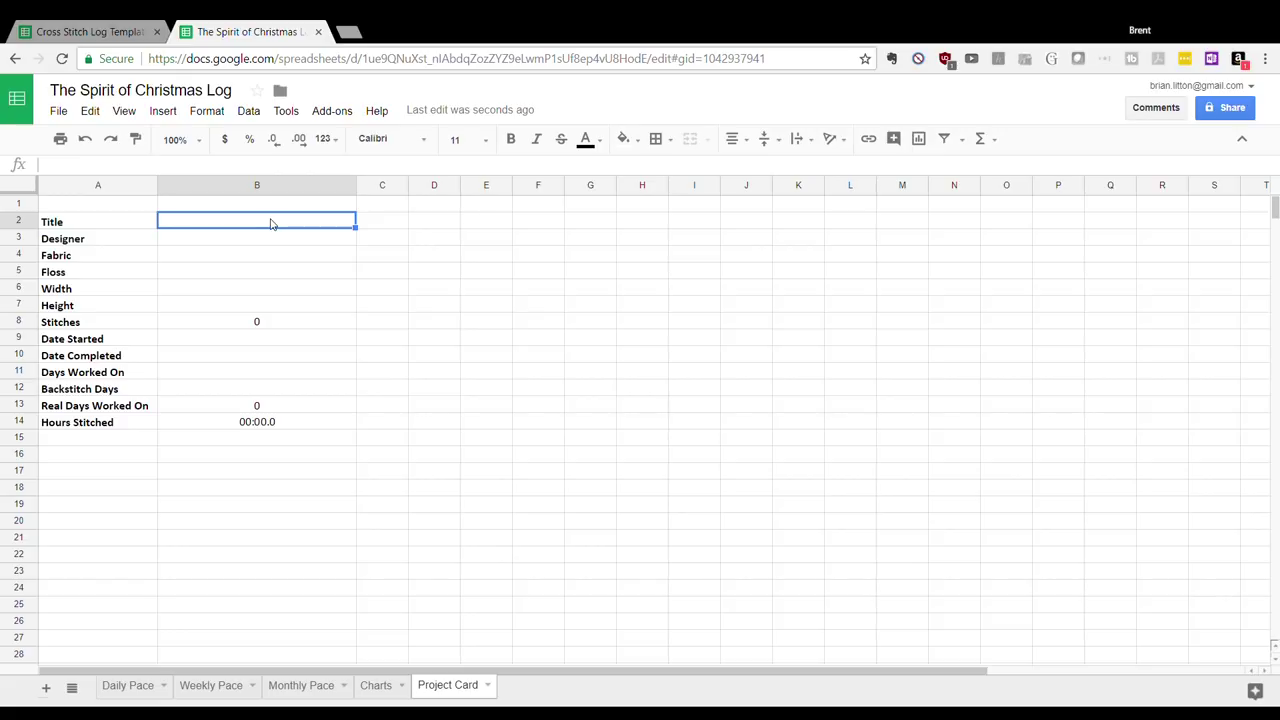
pyautogui.write('Th')
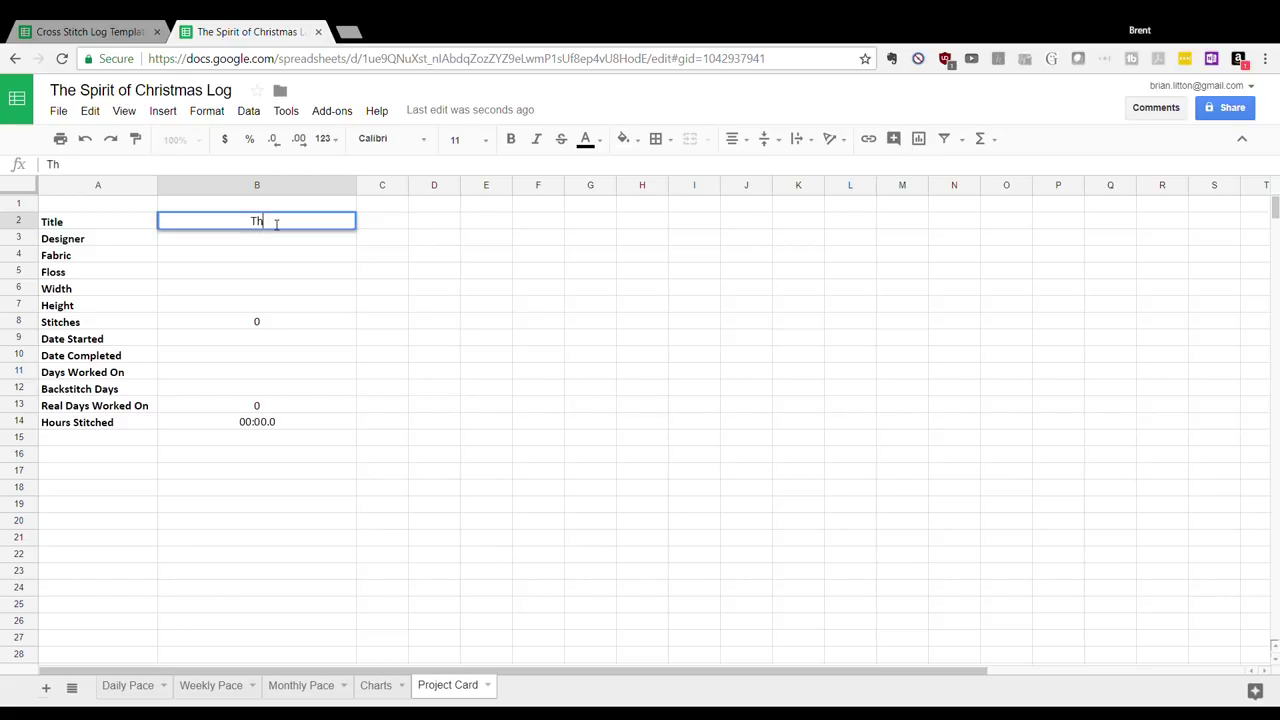
pyautogui.write('e Spirit of Christmas')
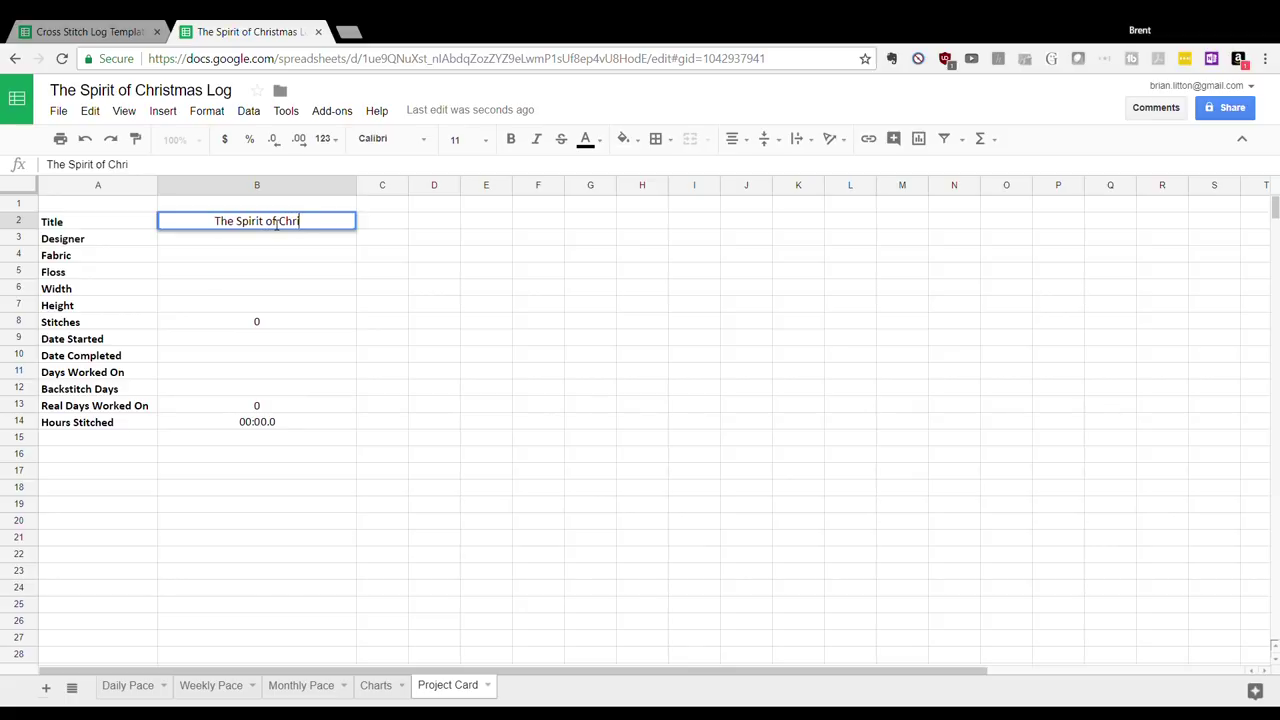
pyautogui.press('Return')
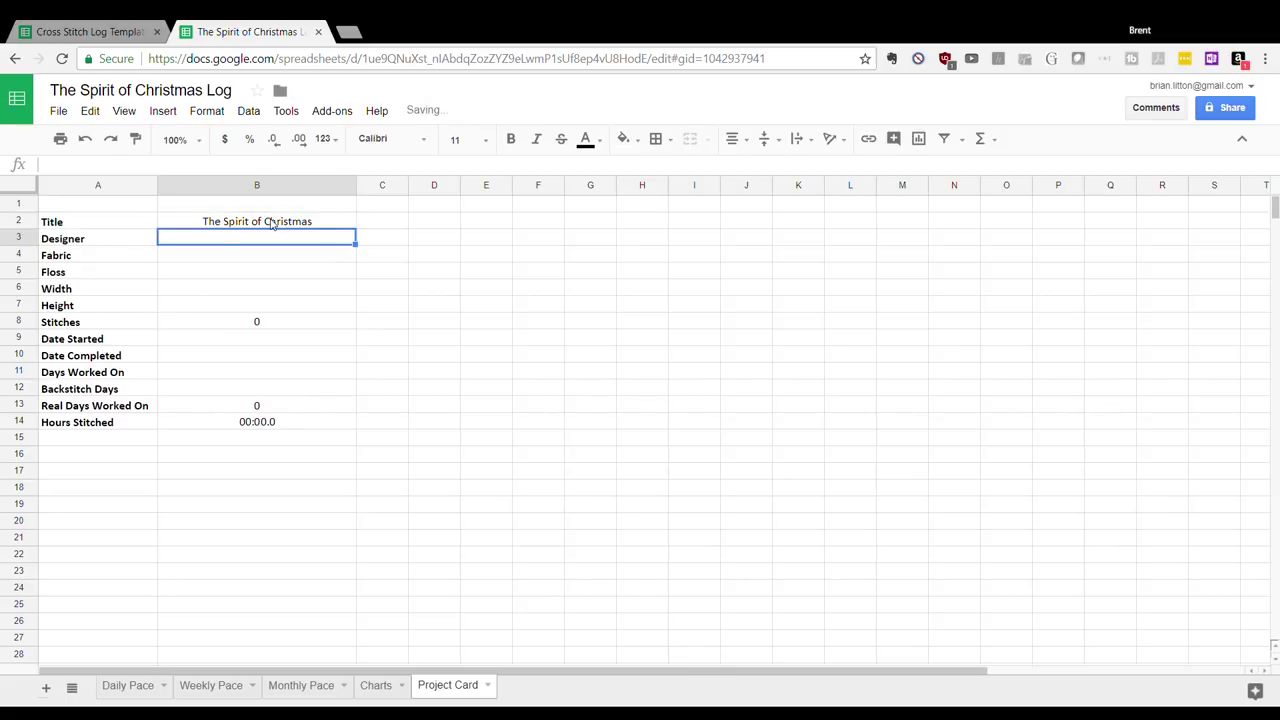
# Enter "Lavender and Lace" as the designer in B3 of the project card
pyautogui.write('Laverne')
pyautogui.press('BackSpace')
pyautogui.press('BackSpace')
pyautogui.press('BackSpace')
pyautogui.write('nder and')
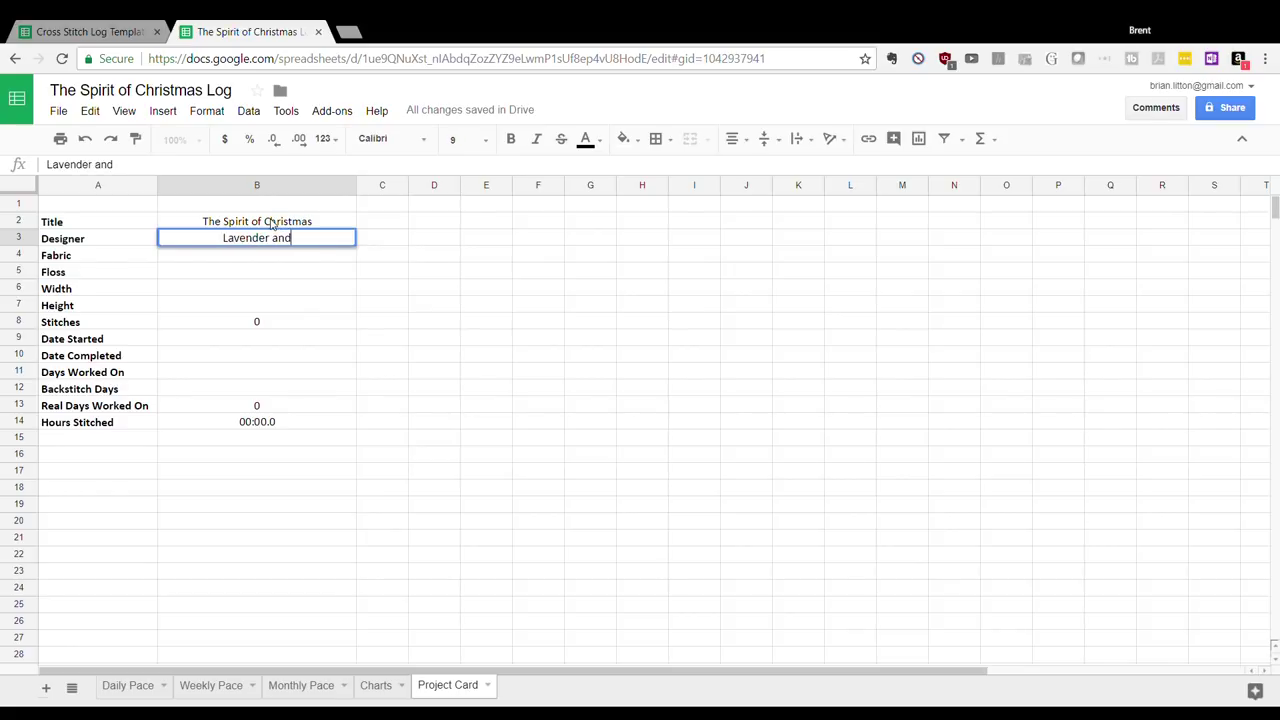
pyautogui.write(' lace')
pyautogui.press('BackSpace')
pyautogui.press('BackSpace')
pyautogui.press('BackSpace')
pyautogui.press('BackSpace')
pyautogui.write('Lace')
pyautogui.press('Return')
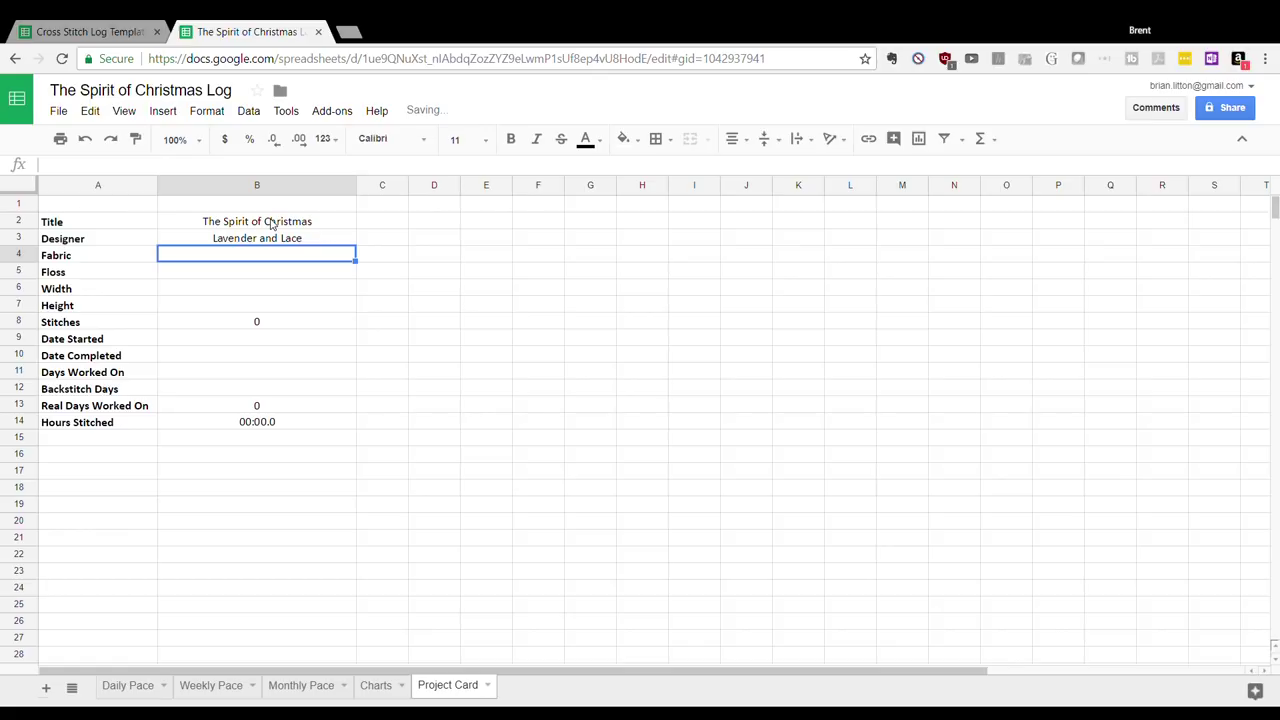
# Fill in the fabric as "32 count raw Belfast linen" and the floss as "DMC, Kreinik"
pyautogui.write('32')
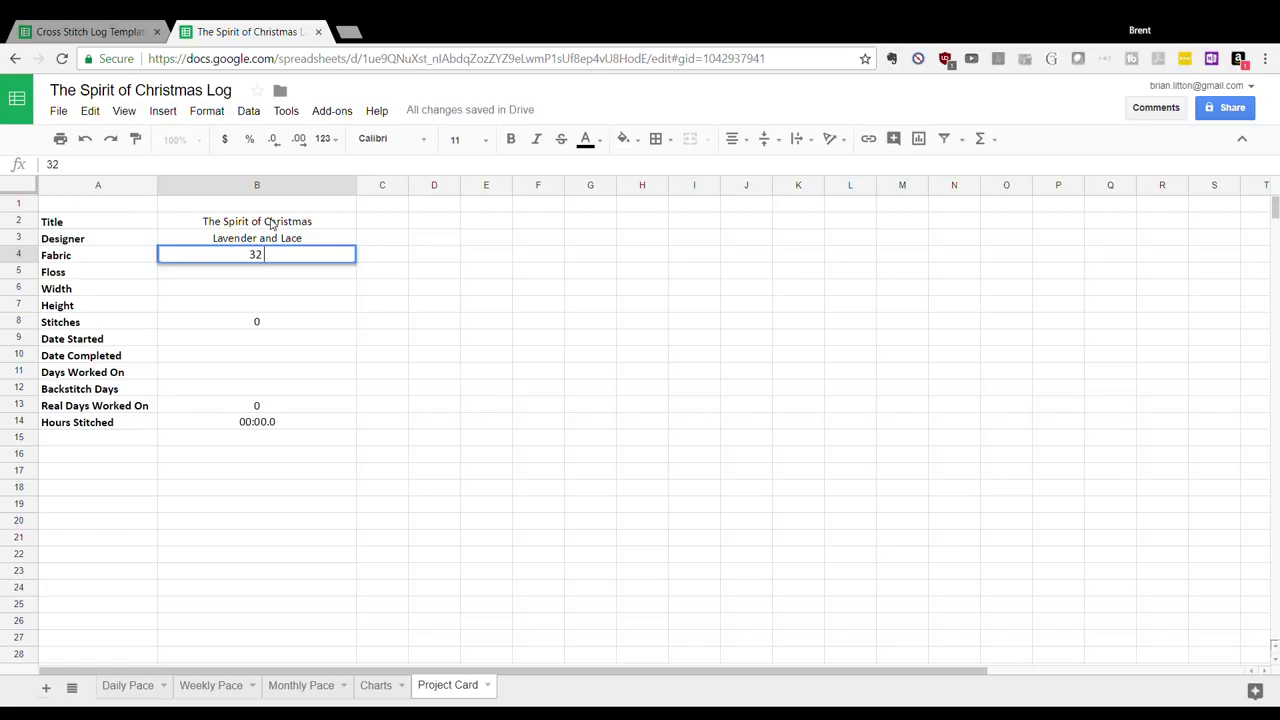
pyautogui.write(' count raw Belfast linene')
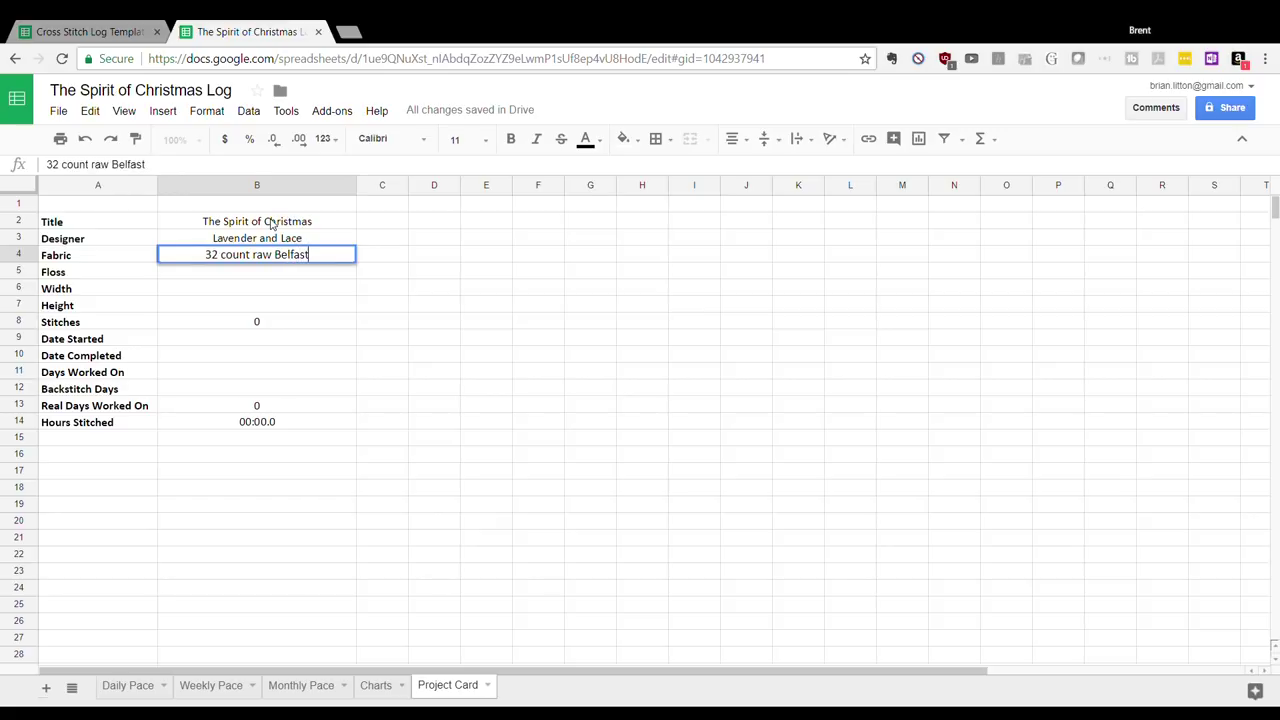
pyautogui.press('BackSpace')
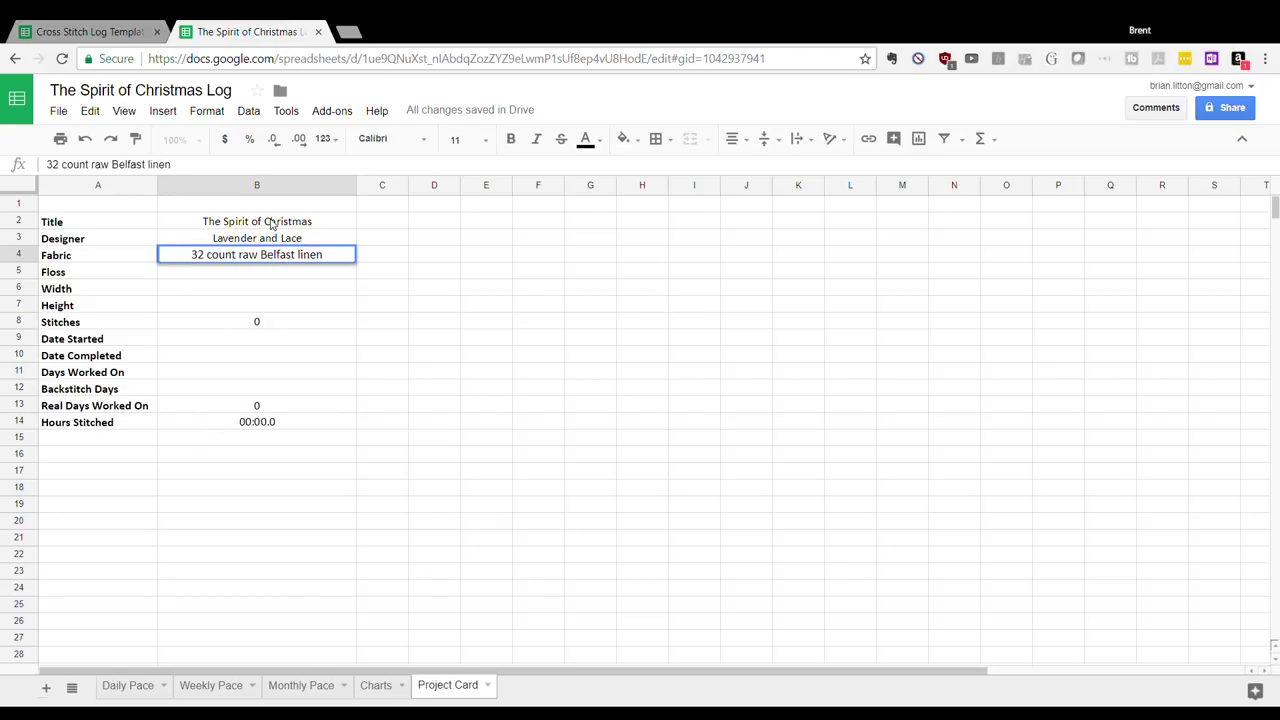
pyautogui.press('Return')
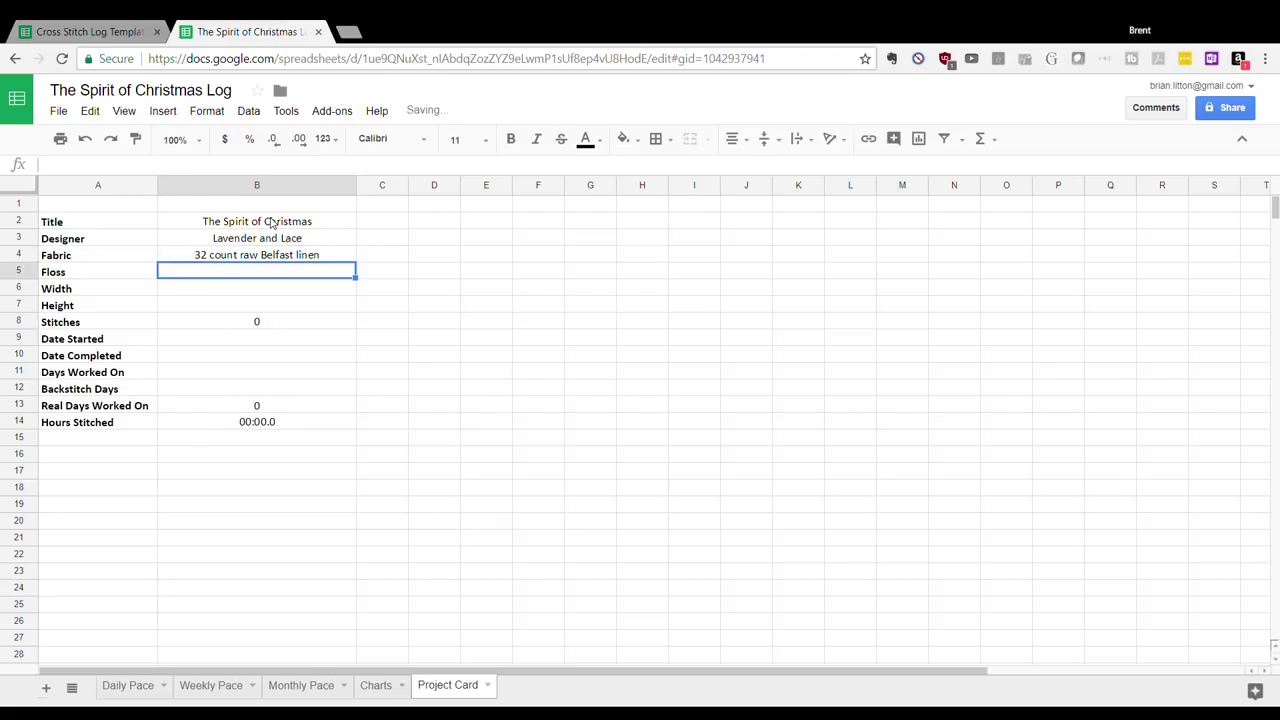
pyautogui.write('DMC,')
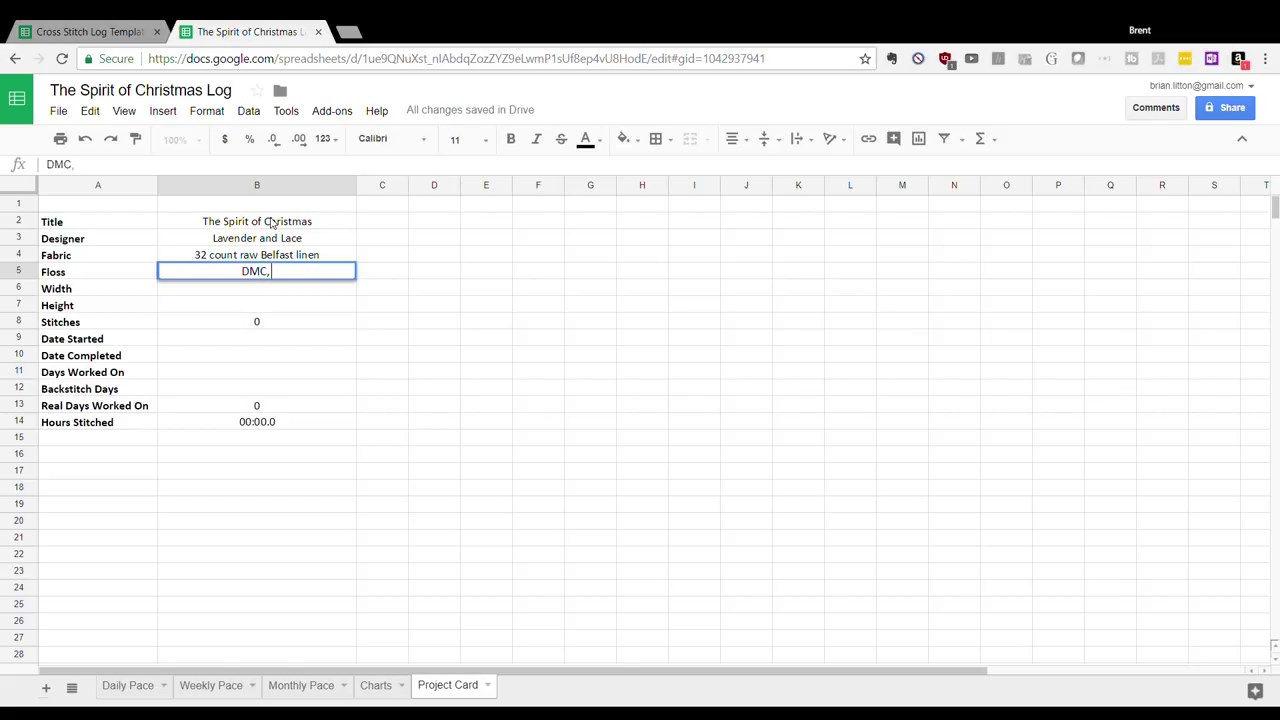
pyautogui.write(' Kreinik')
pyautogui.press('Return')
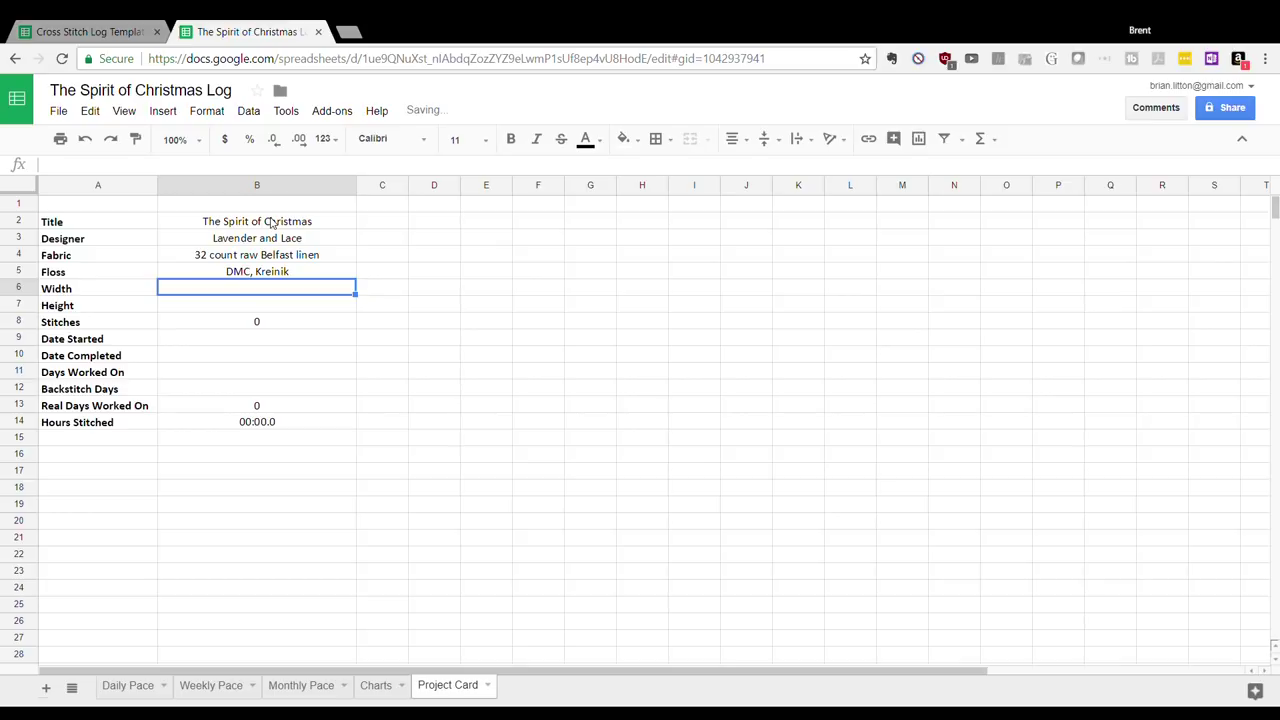
# Set the project's width to 162 and its height to 166 on the project card
pyautogui.write('160')
pyautogui.press('BackSpace')
pyautogui.write('2')
pyautogui.press('Return')
pyautogui.write('166')
pyautogui.press('Return')
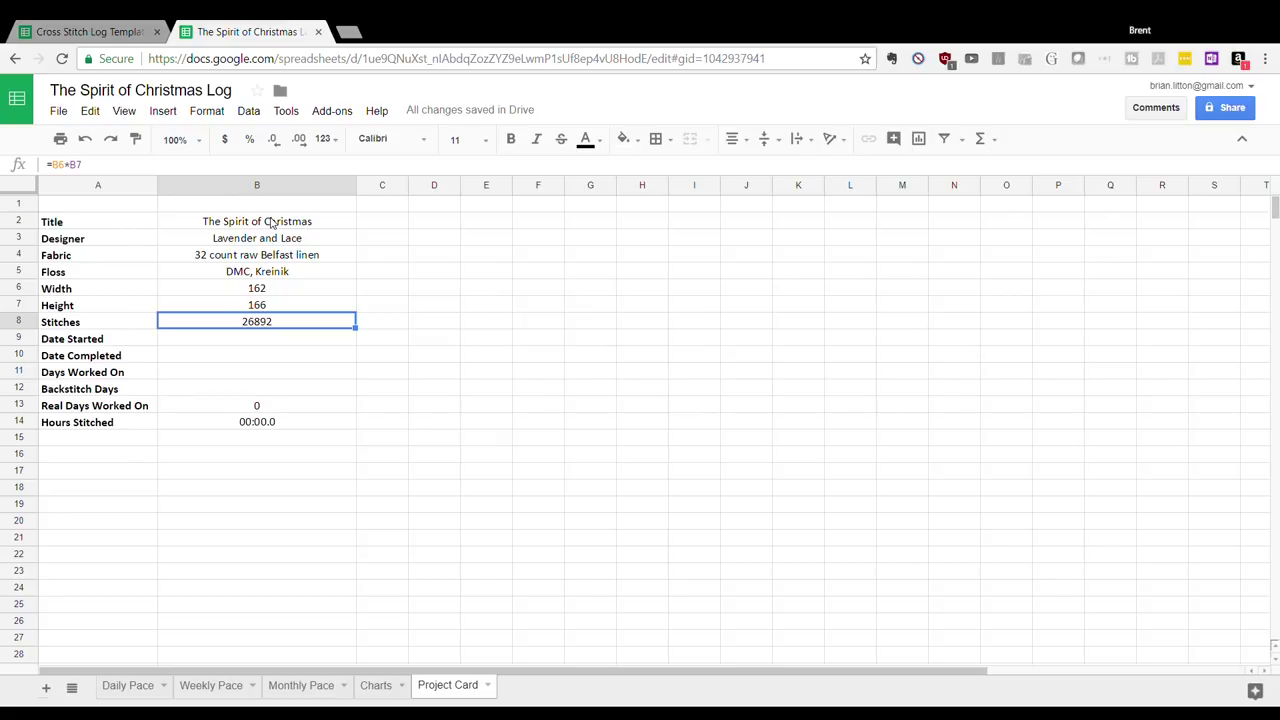
# Enter 11/26/2017 as the date started in B9
pyautogui.press('Down')
pyautogui.write('11/26/2017')
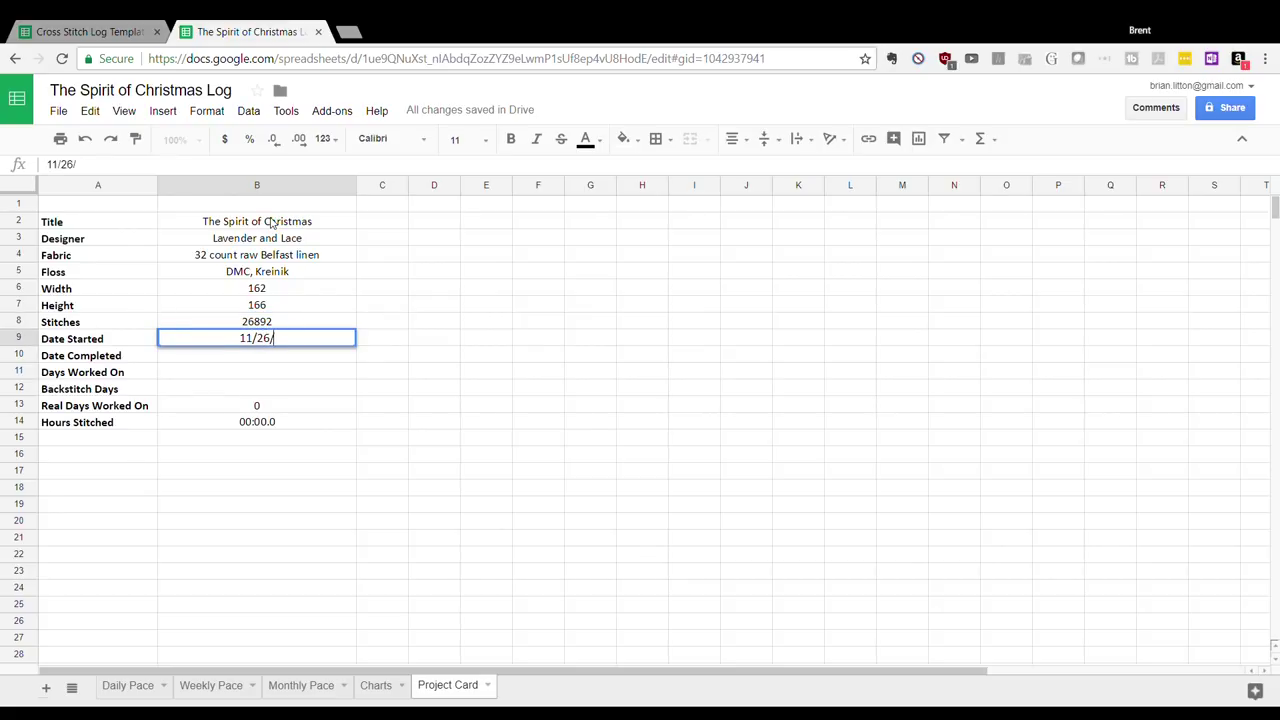
pyautogui.press('Return')
# Examine how the Days Worked On formula in B11 relates to the Date Started and Date Completed cells
pyautogui.press('Up')
pyautogui.press('Down')
pyautogui.press('Down')
pyautogui.press('Up')
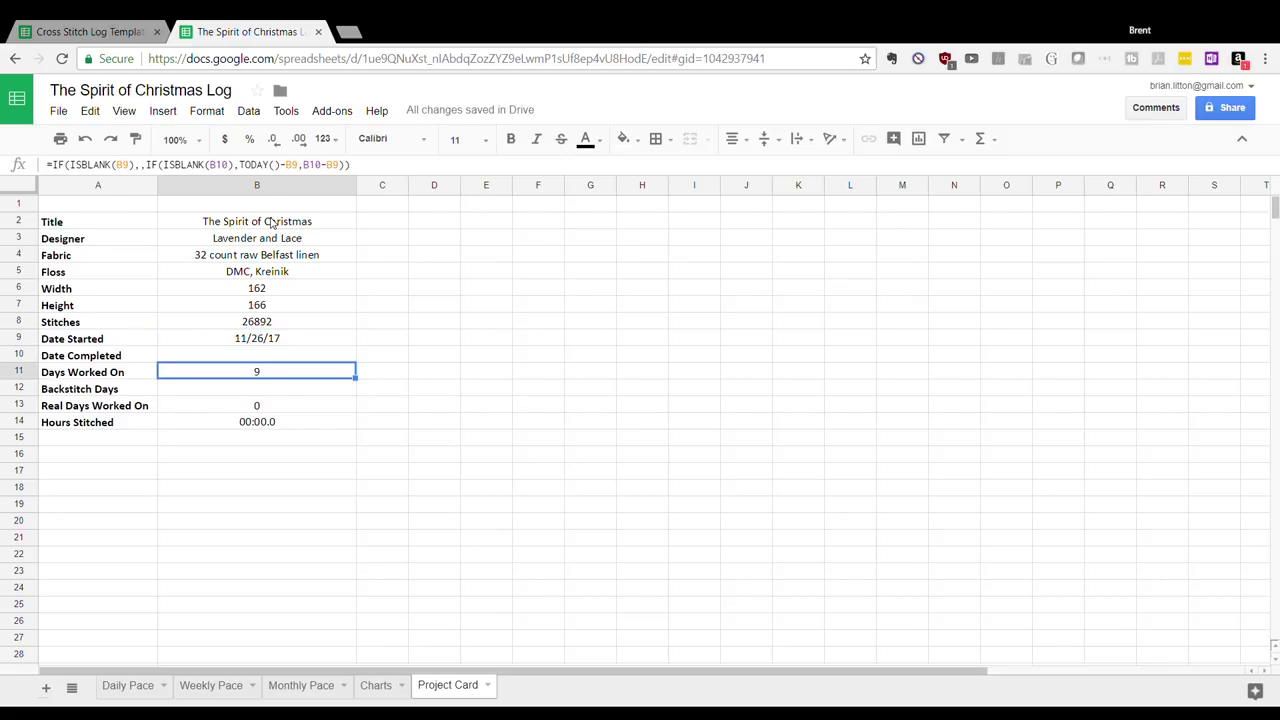
pyautogui.press('Up')
pyautogui.press('Up')
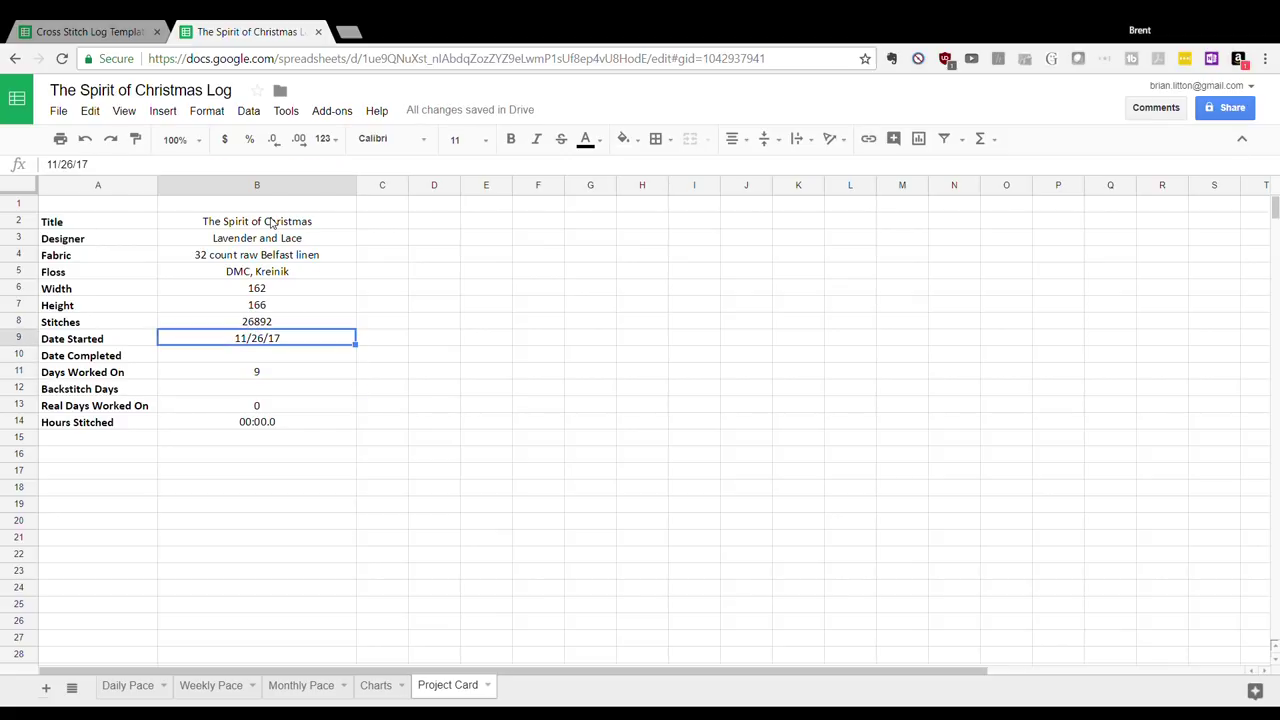
pyautogui.press('Down')
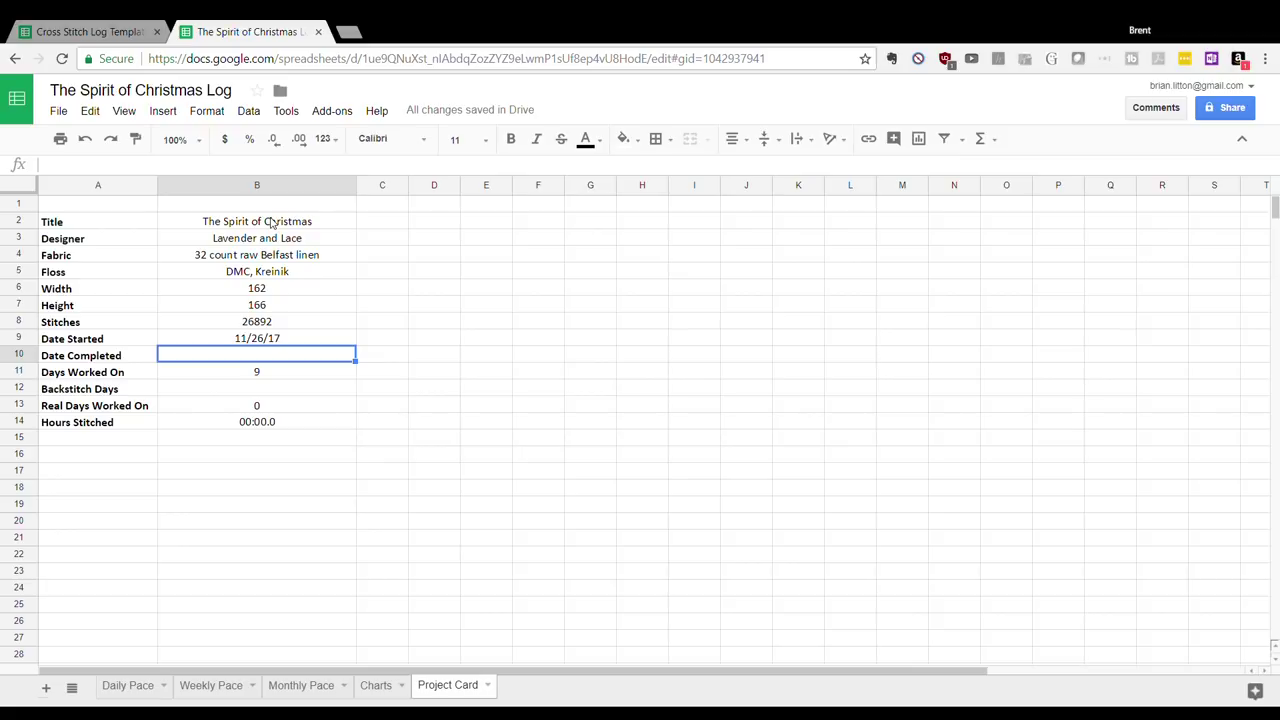
pyautogui.press('Down')
pyautogui.press('Up')
pyautogui.press('Up')
pyautogui.press('Down')
pyautogui.press('Down')
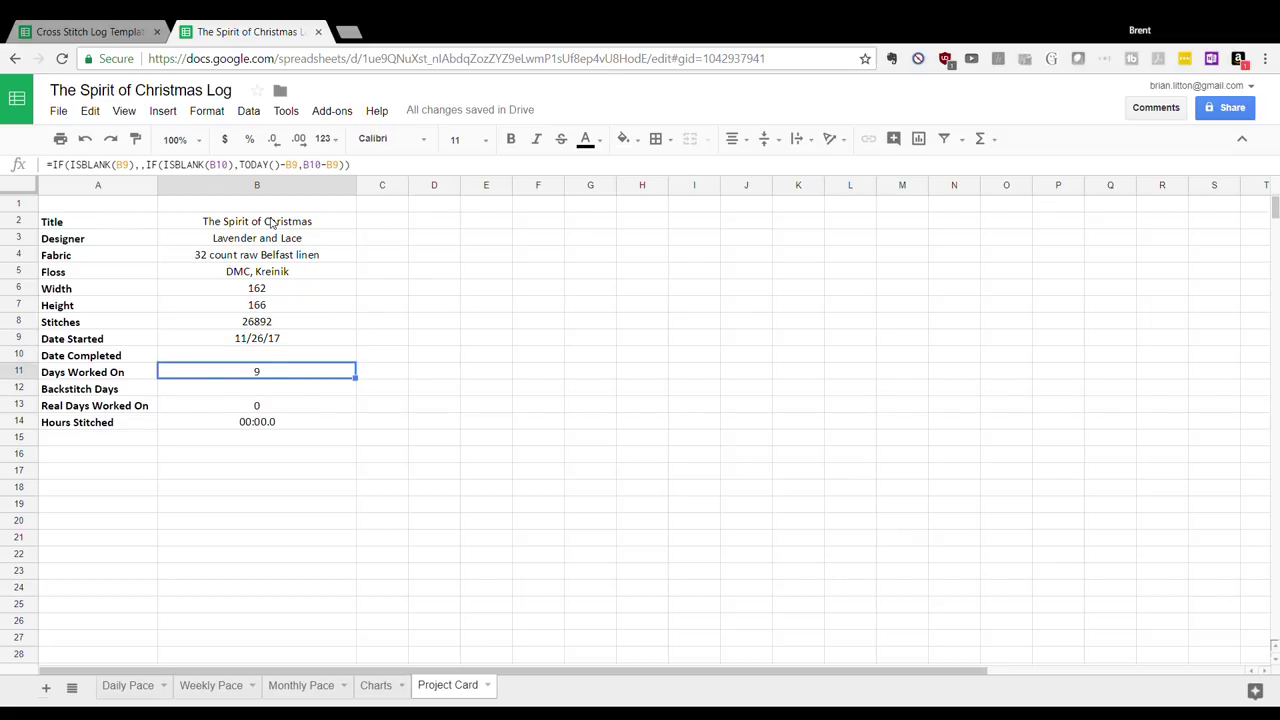
pyautogui.press('Up')
pyautogui.press('Down')
pyautogui.press('Down')
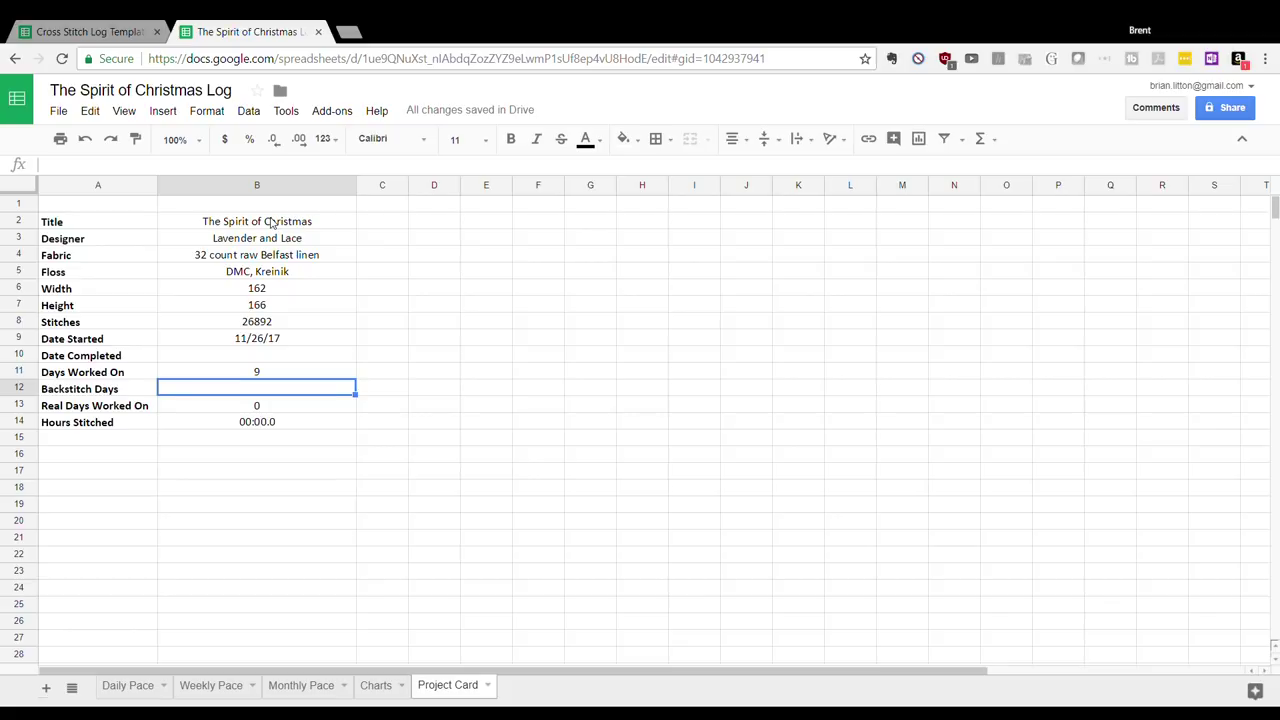
# Inspect the Real Days Worked On and Hours Stitched formulas, along with the Backstitch Days cell they follow
pyautogui.press('Down')
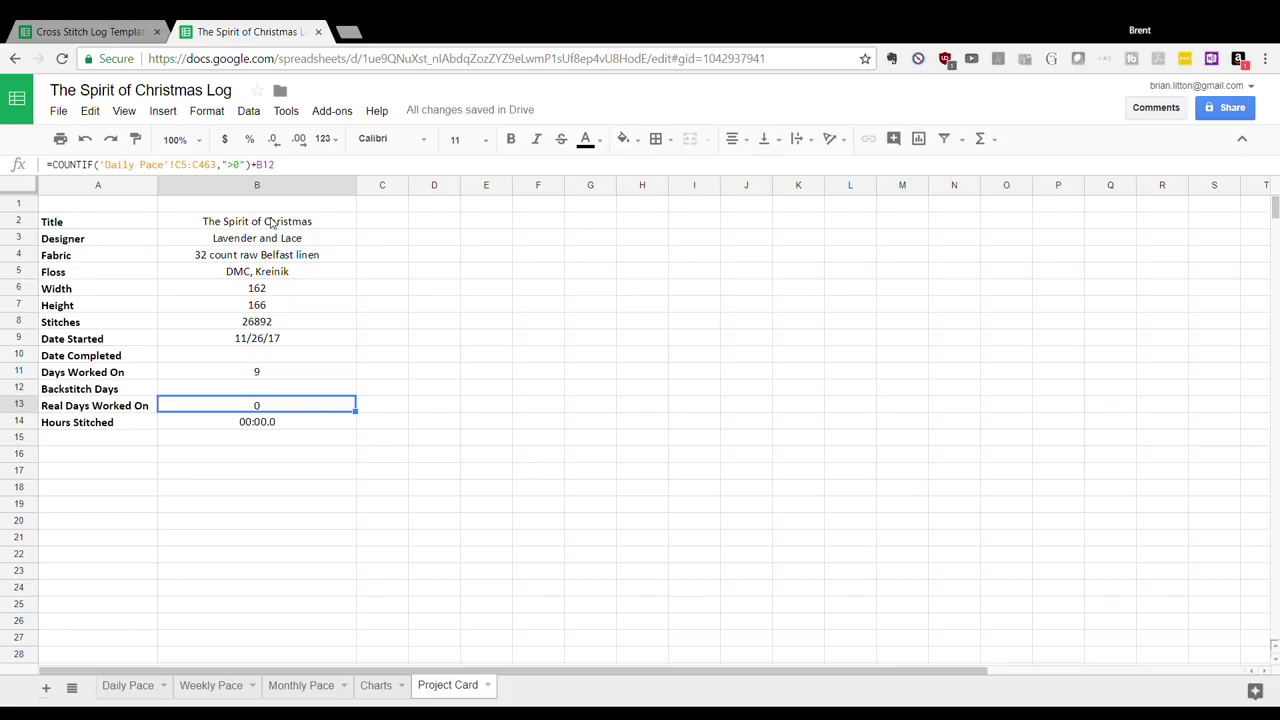
pyautogui.press('Up')
pyautogui.press('Up')
pyautogui.press('Down')
pyautogui.press('Down')
pyautogui.press('Down')
pyautogui.press('Up')
pyautogui.press('Up')
pyautogui.press('Up')
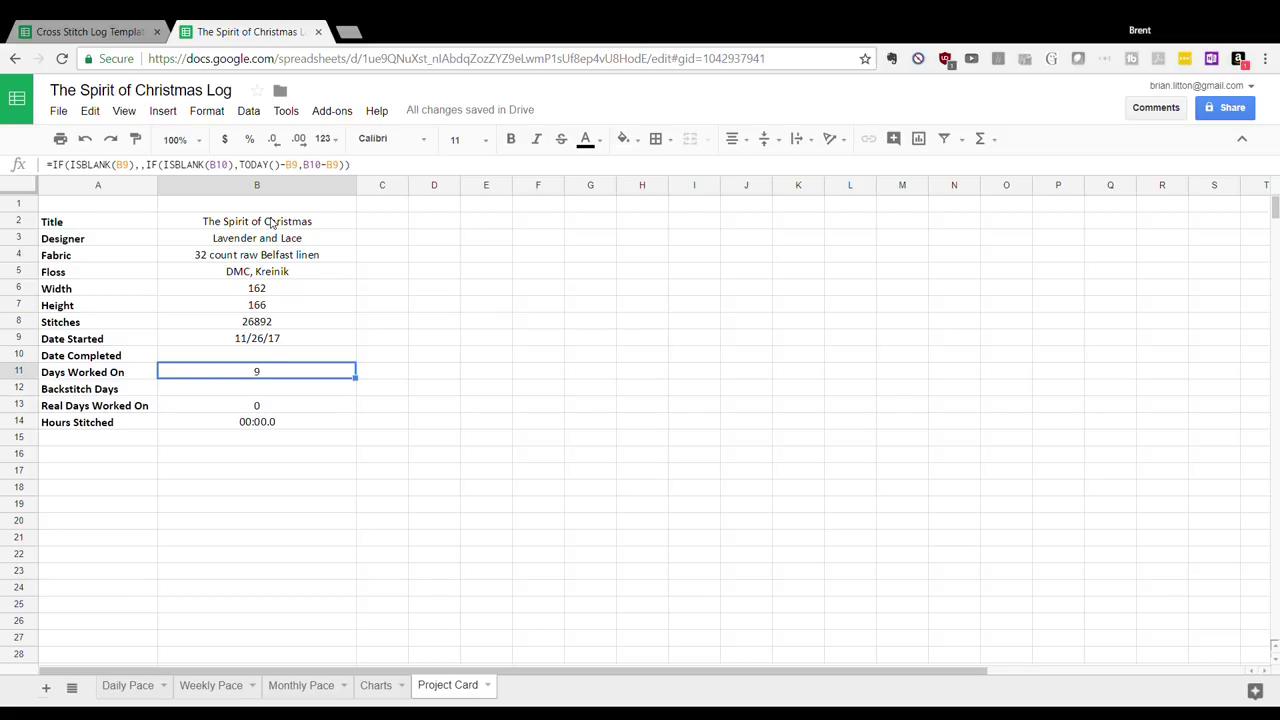
pyautogui.press('Down')
pyautogui.press('Down')
pyautogui.press('Down')
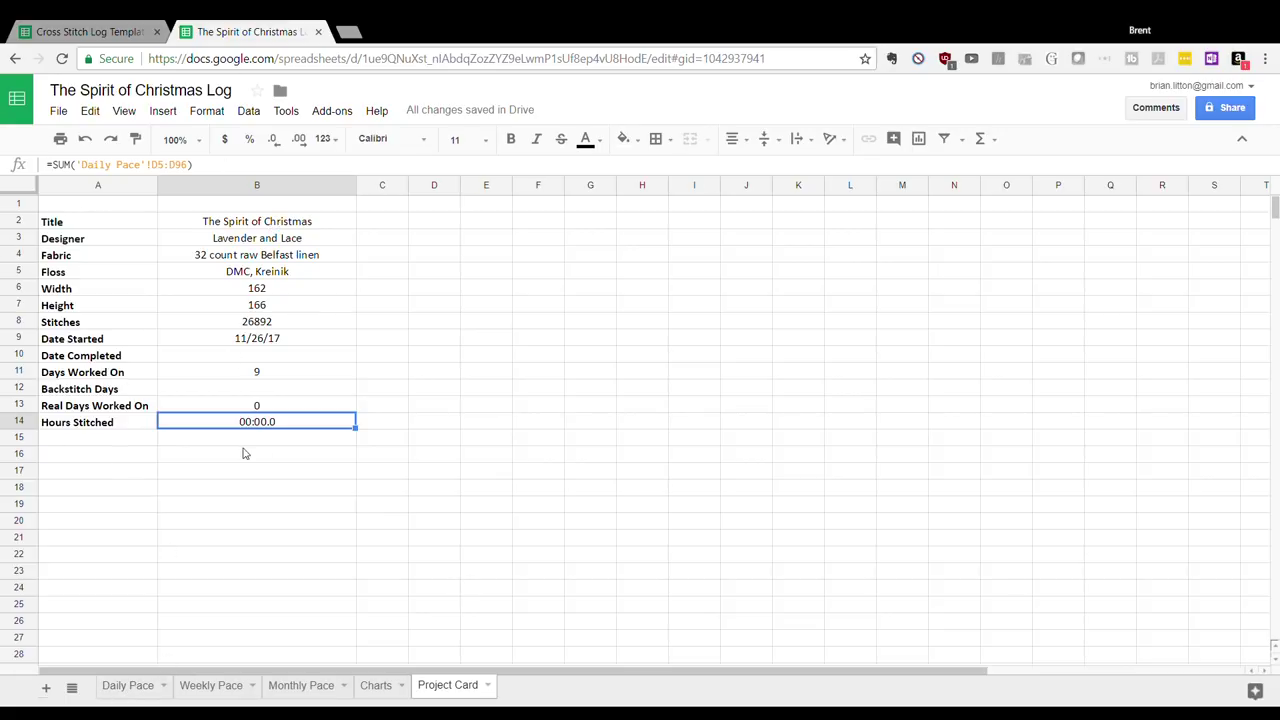
# Open the Daily Pace sheet and check the Empty Blocks cell in I2 and the starting Real Days Stitching cell
pyautogui.click(135, 684)
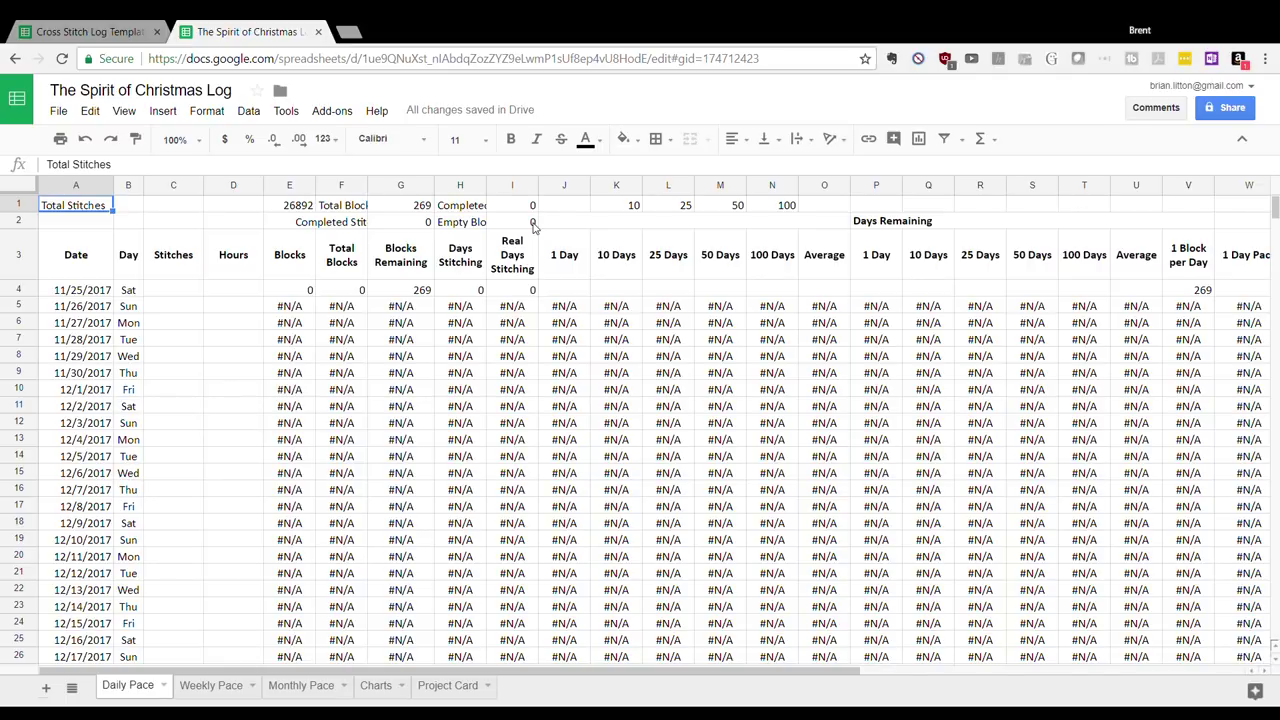
pyautogui.click(533, 222)
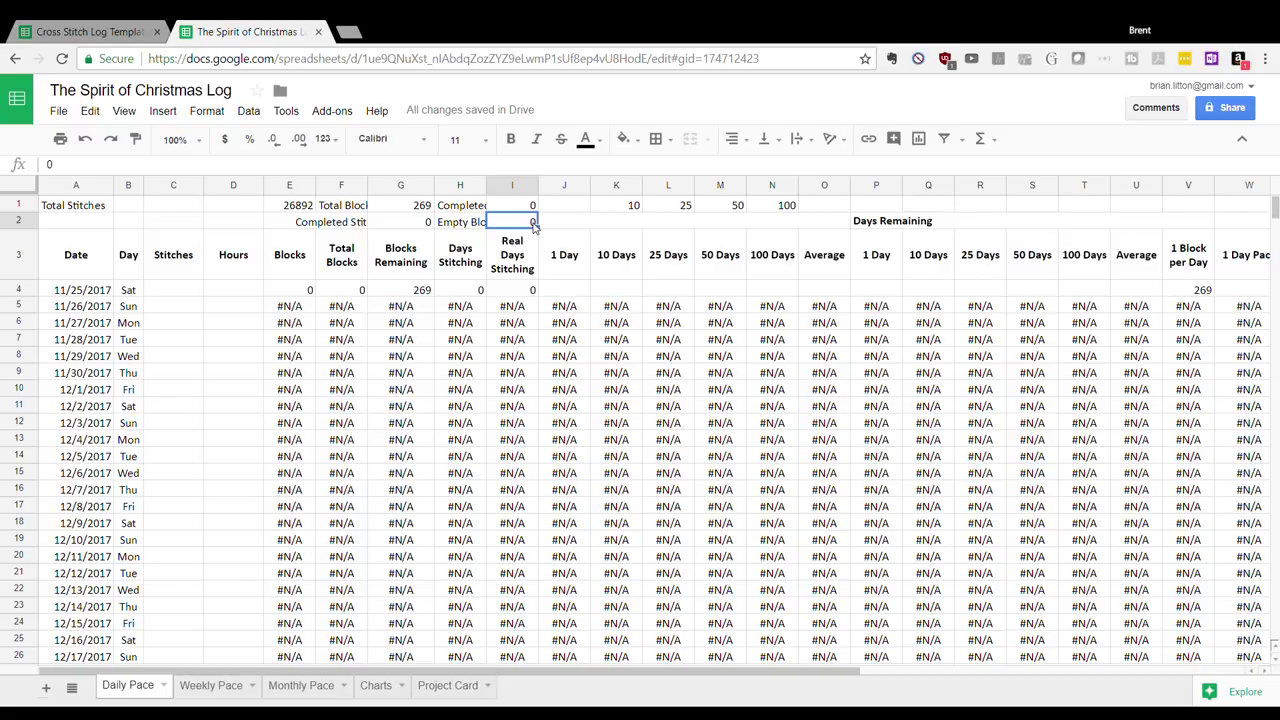
pyautogui.press('Down')
pyautogui.press('Down')
pyautogui.press('Down')
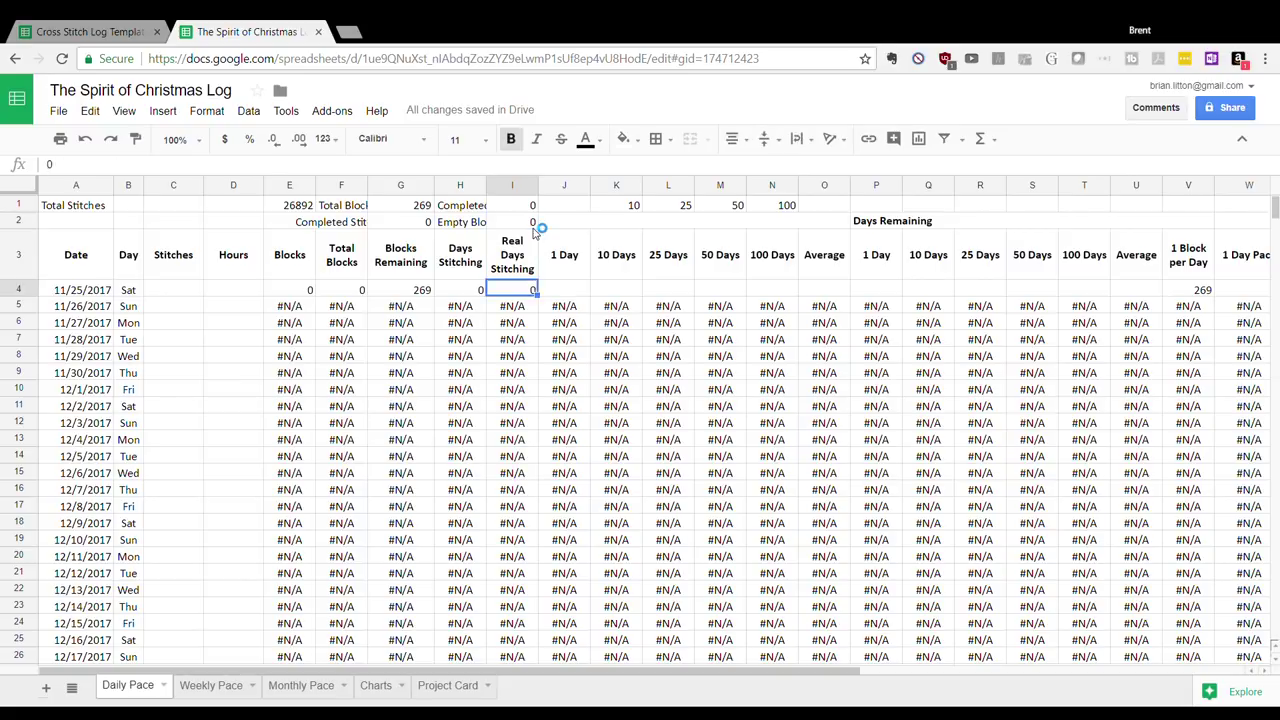
# Log 1119 stitches for 11/26/2017 in the Stitches column
pyautogui.press('Left')
pyautogui.press('Left')
pyautogui.press('Left')
pyautogui.press('Left')
pyautogui.press('Left')
pyautogui.press('Left')
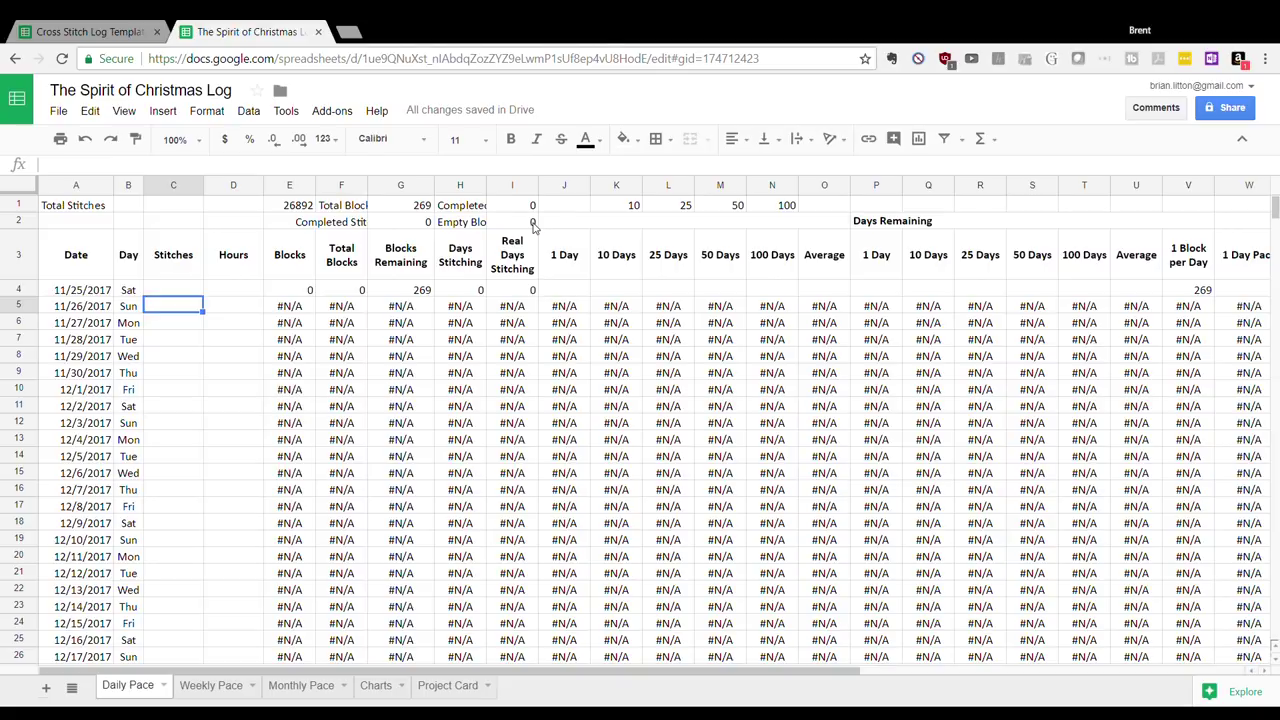
pyautogui.press('Right')
pyautogui.press('Right')
pyautogui.press('Left')
pyautogui.press('Left')
pyautogui.press('Down')
pyautogui.press('Up')
pyautogui.write('1119')
pyautogui.press('Return')
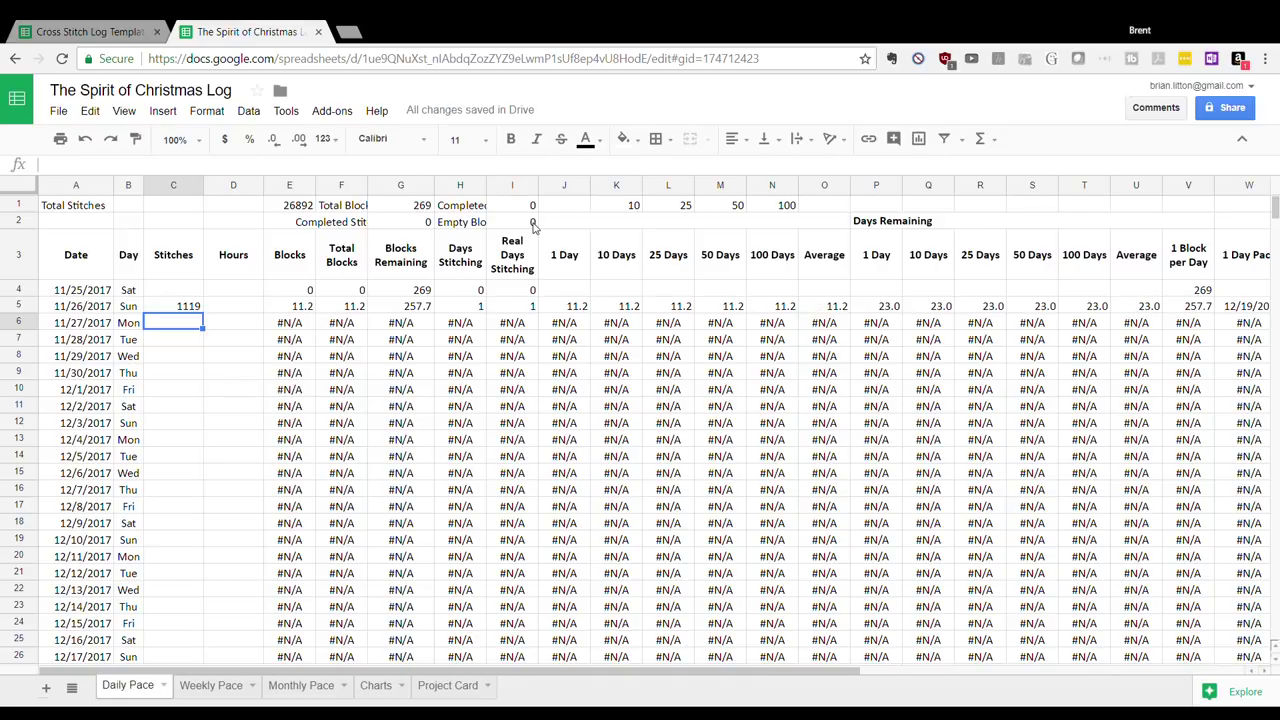
# Log 450 stitches for 11/27/2017, 255 for 11/28/2017 and 416 for 11/29/2017
pyautogui.write('450')
pyautogui.press('Return')
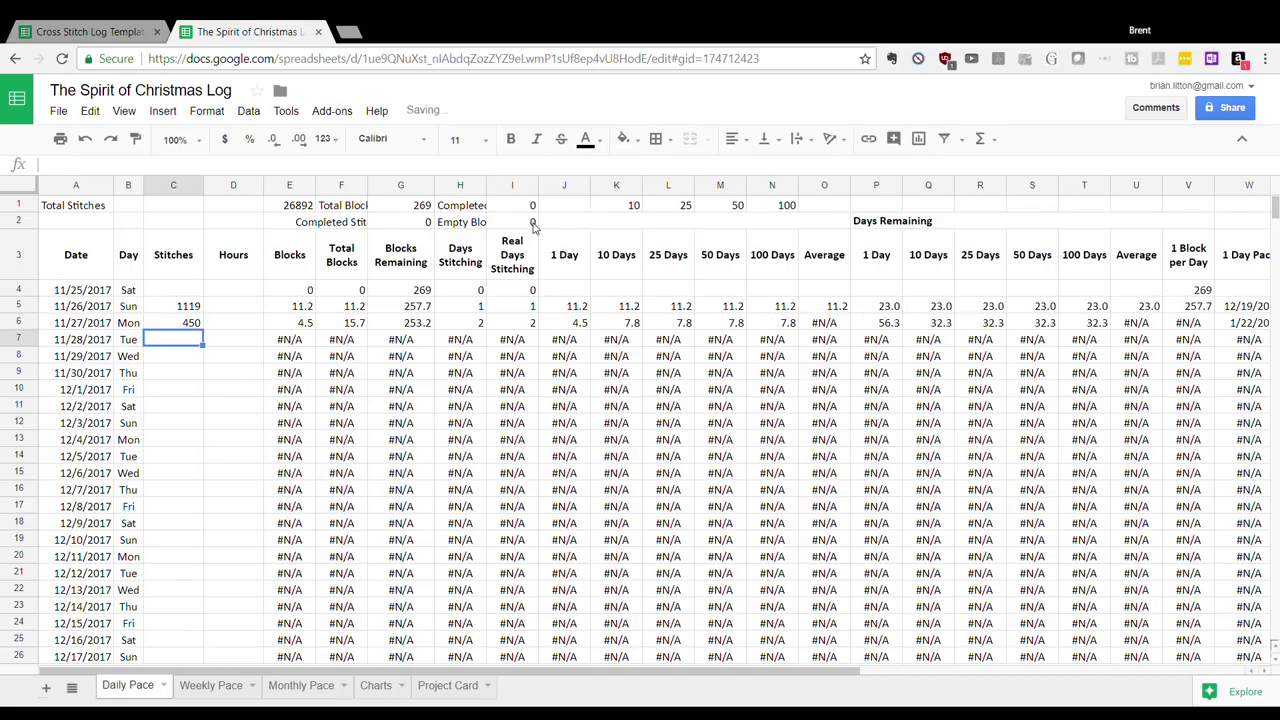
pyautogui.write('255')
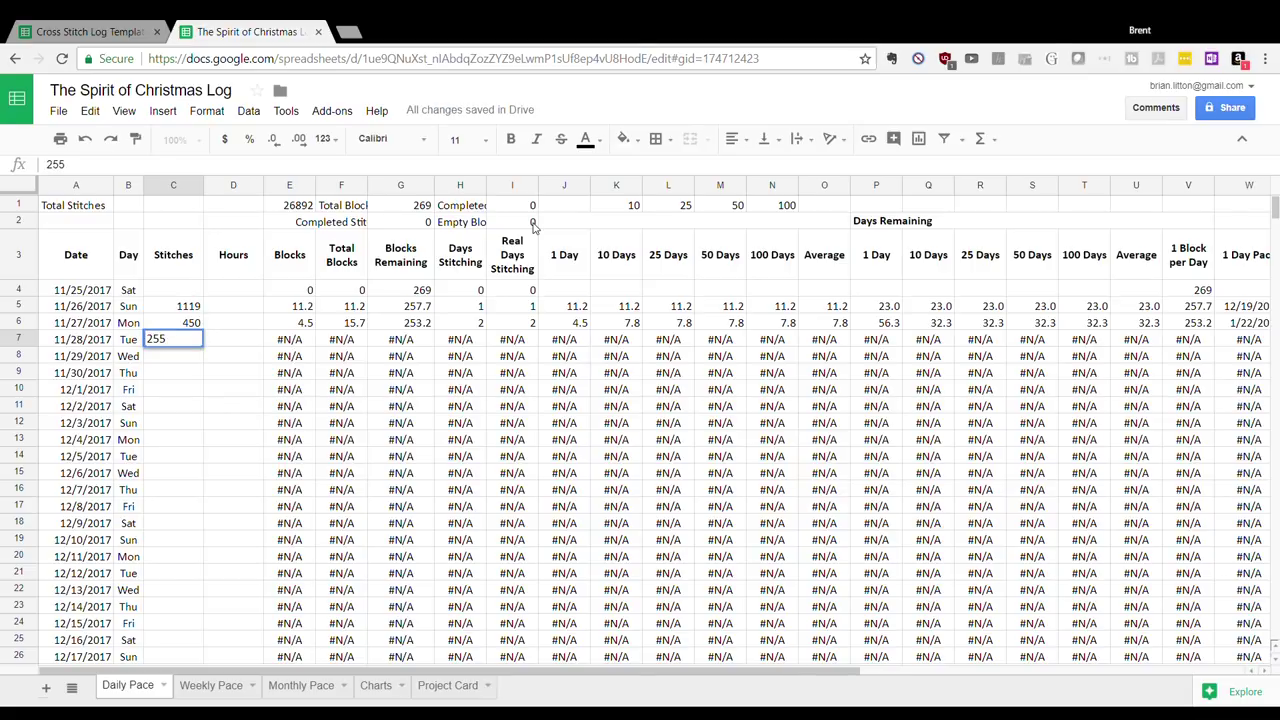
pyautogui.press('Return')
pyautogui.write('41')
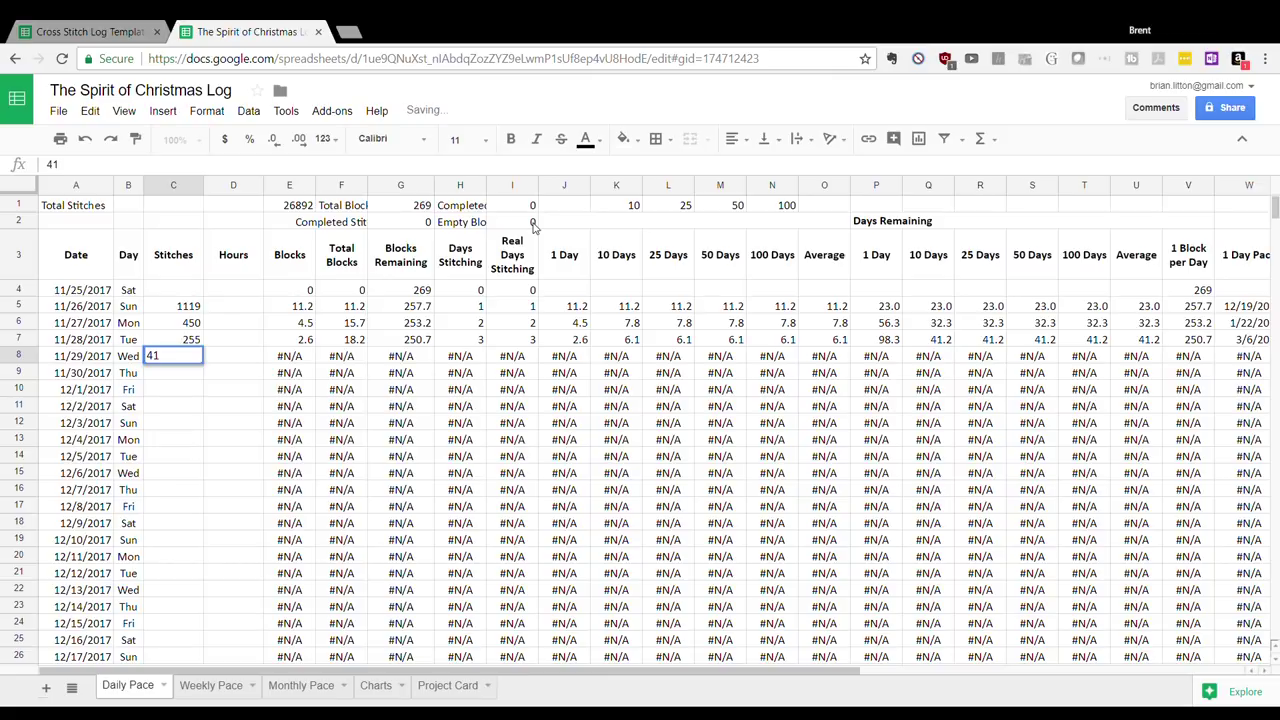
pyautogui.write('6')
pyautogui.press('Return')
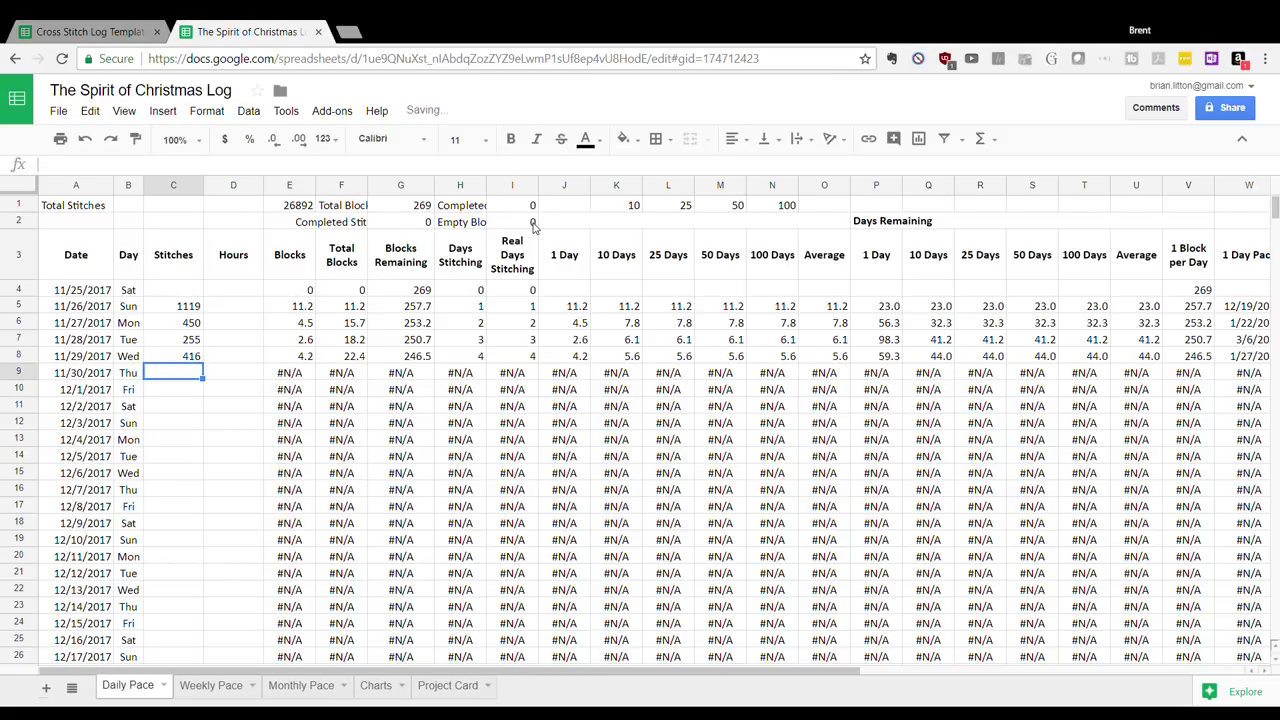
# Log 400 stitches for 11/30/2017 and 595 stitches each for 12/1/2017 and 12/2/2017
pyautogui.write('400')
pyautogui.press('Return')
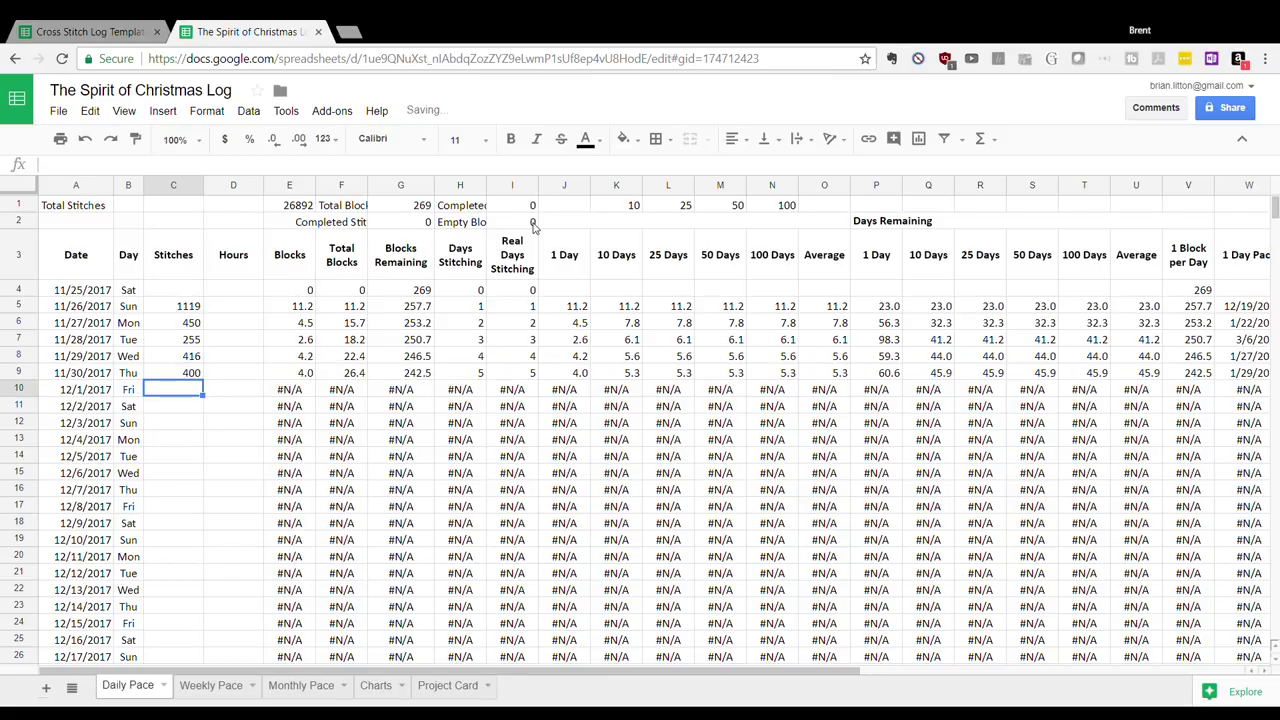
pyautogui.write('595')
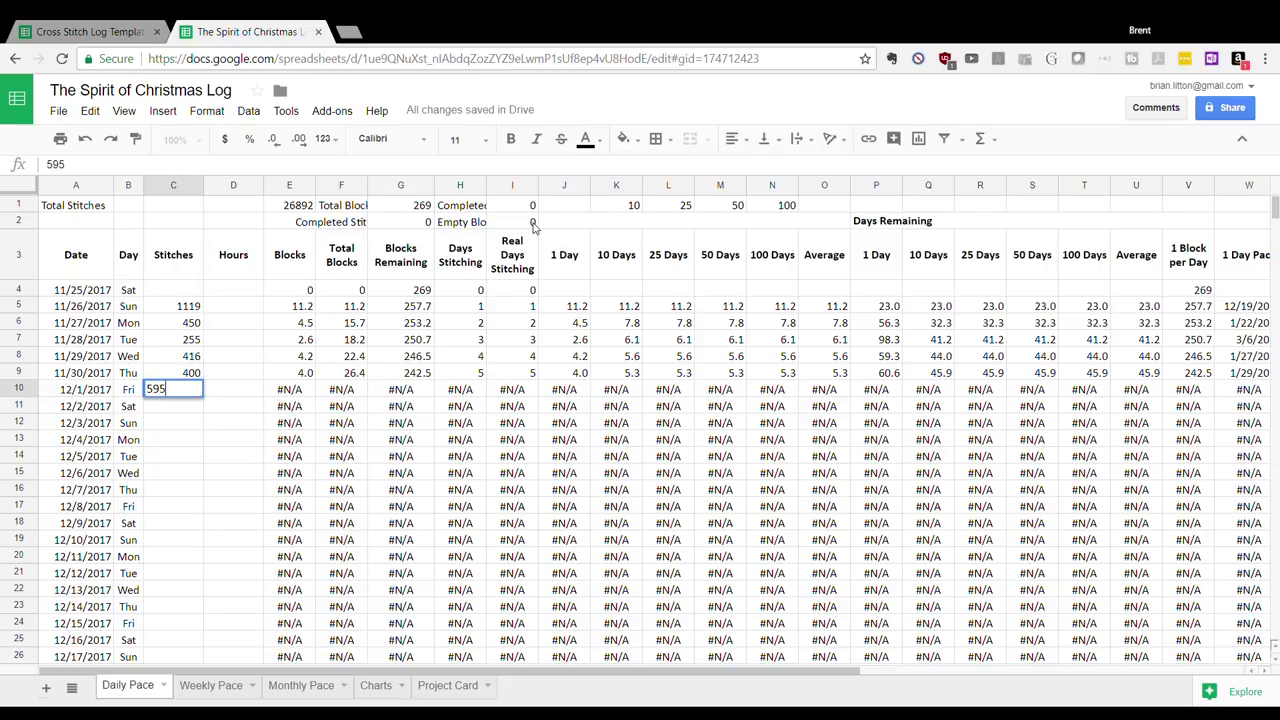
pyautogui.press('Return')
pyautogui.write('595')
pyautogui.press('Return')
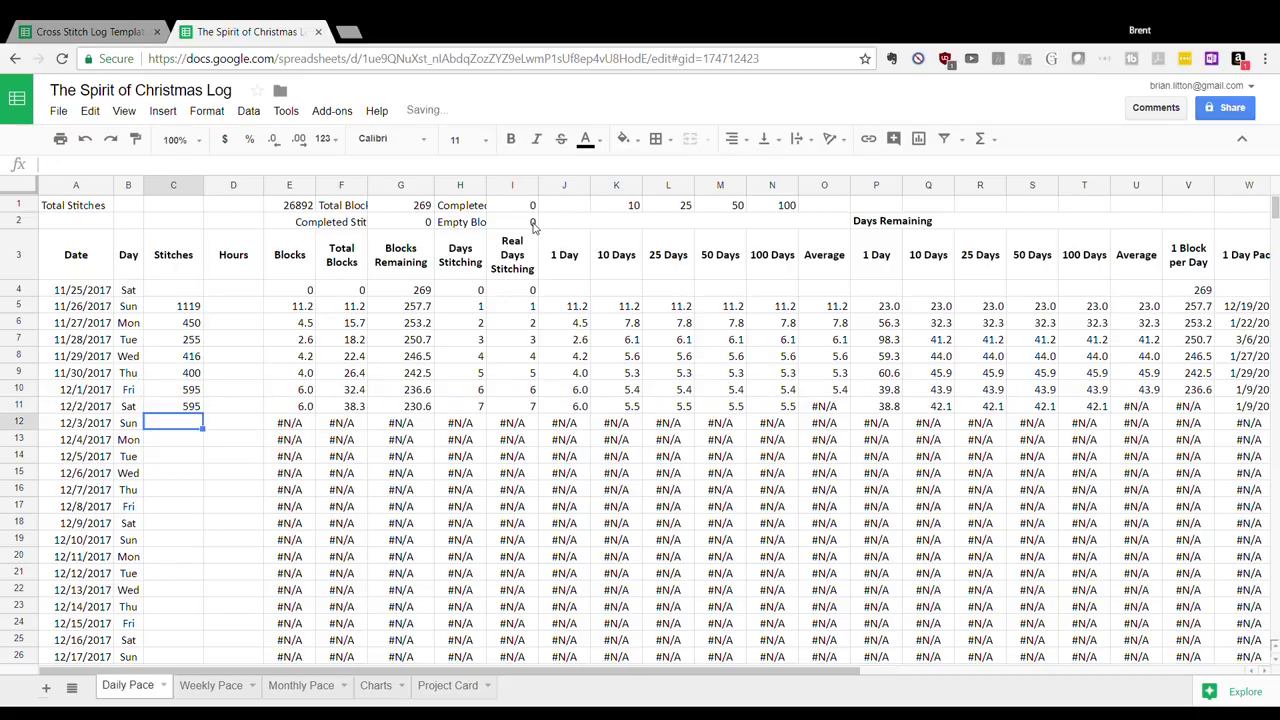
# Log 100 stitches for 12/3/2017 and 300 stitches for 12/4/2017
pyautogui.write('200')
pyautogui.press('Return')
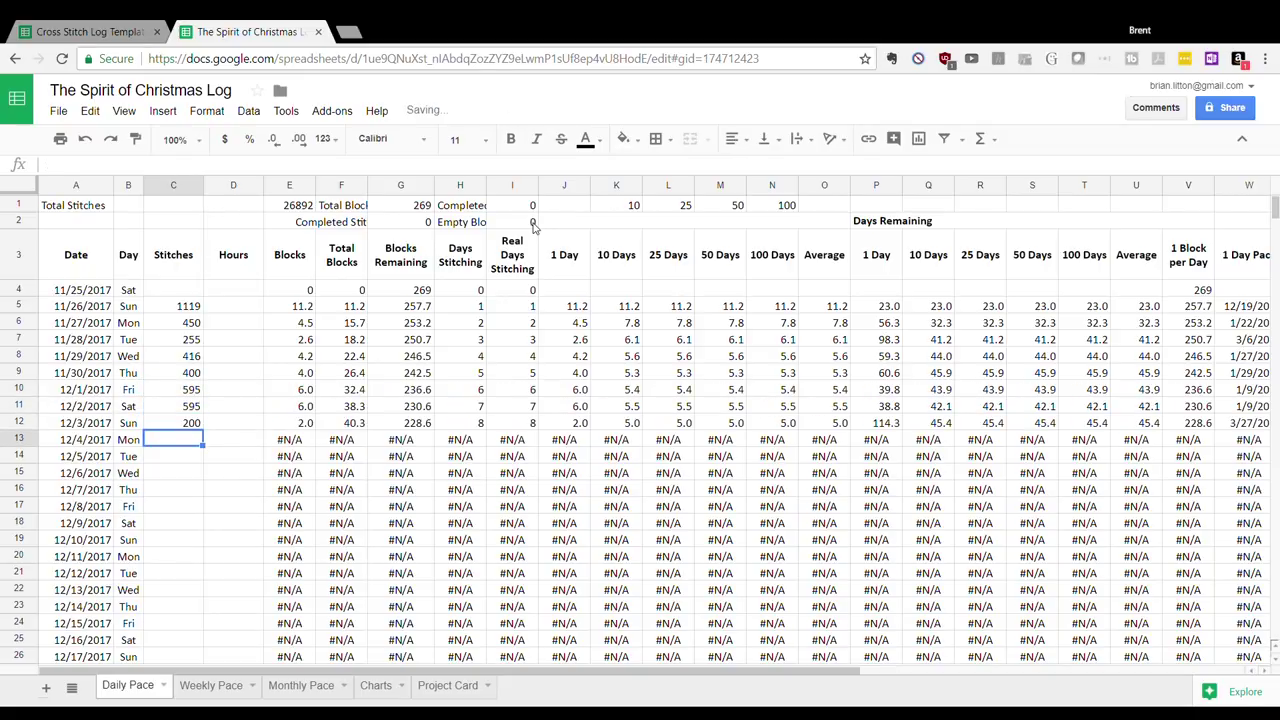
pyautogui.press('Up')
pyautogui.write('100')
pyautogui.press('Return')
pyautogui.write('300')
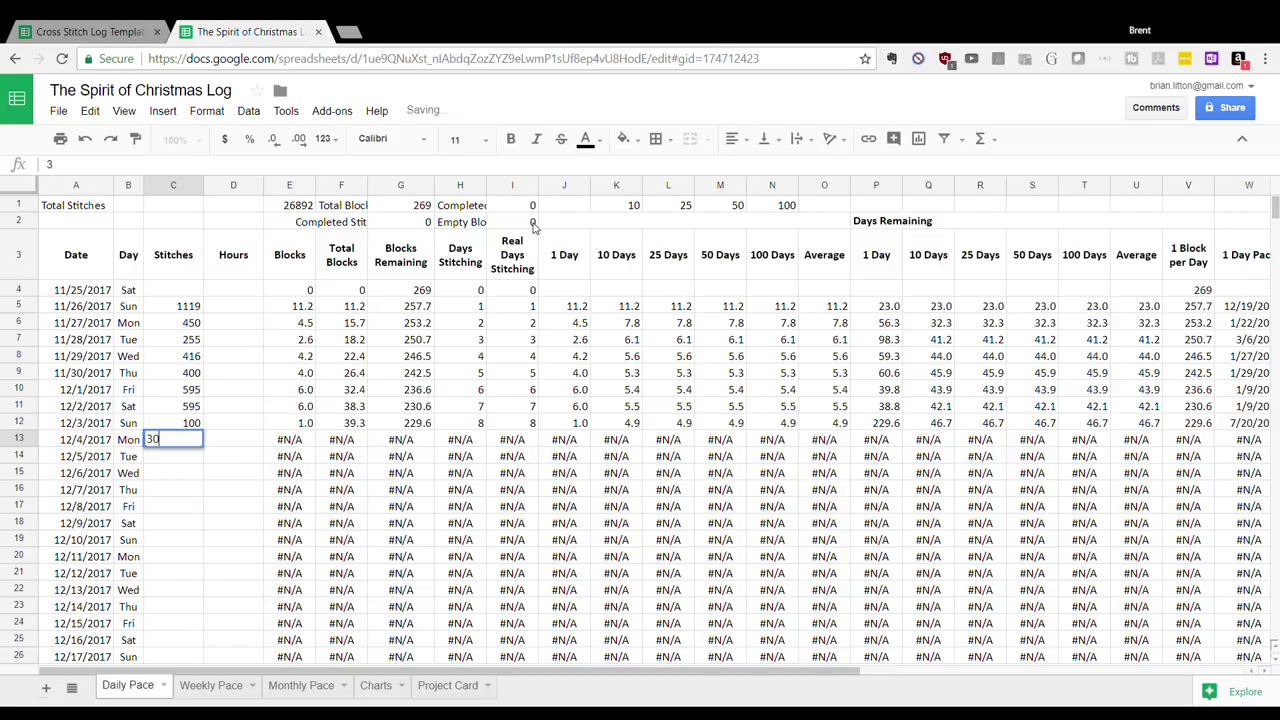
pyautogui.press('Return')
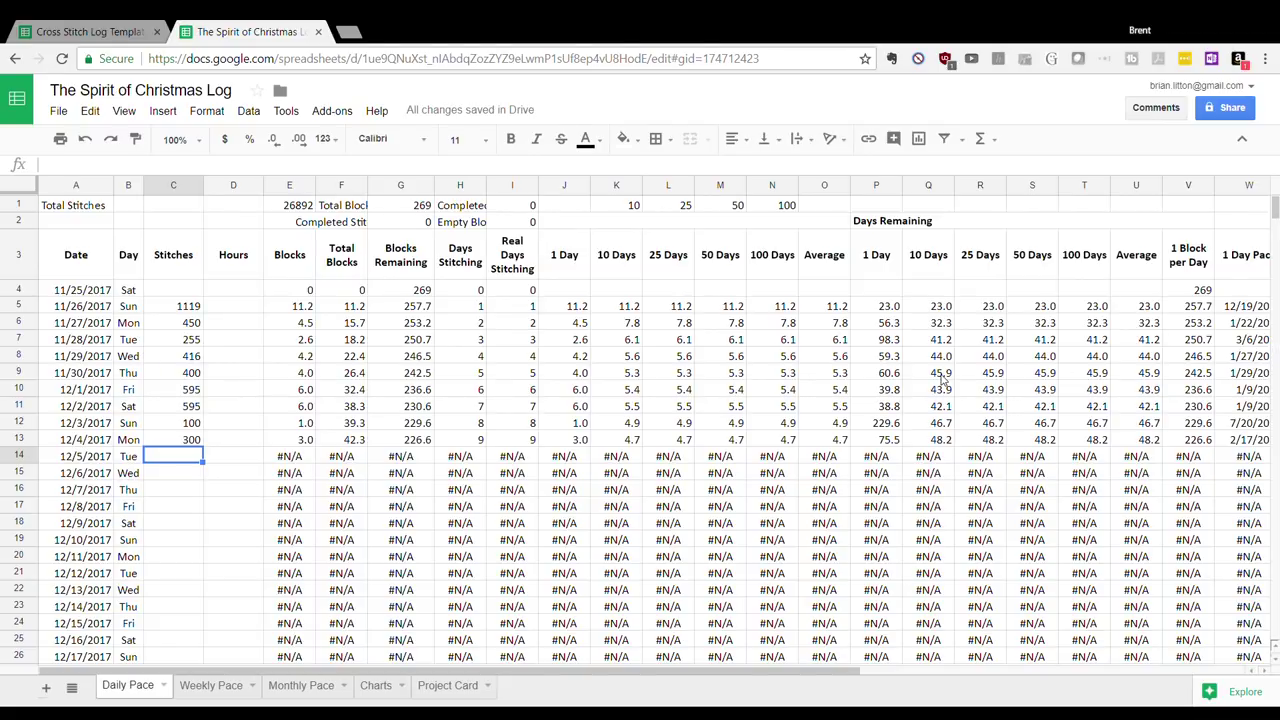
# Enter stitching hours of 3:28 for 12/1/2017 and 3:30 for 12/2/2017
pyautogui.press('Up')
pyautogui.press('Up')
pyautogui.press('Up')
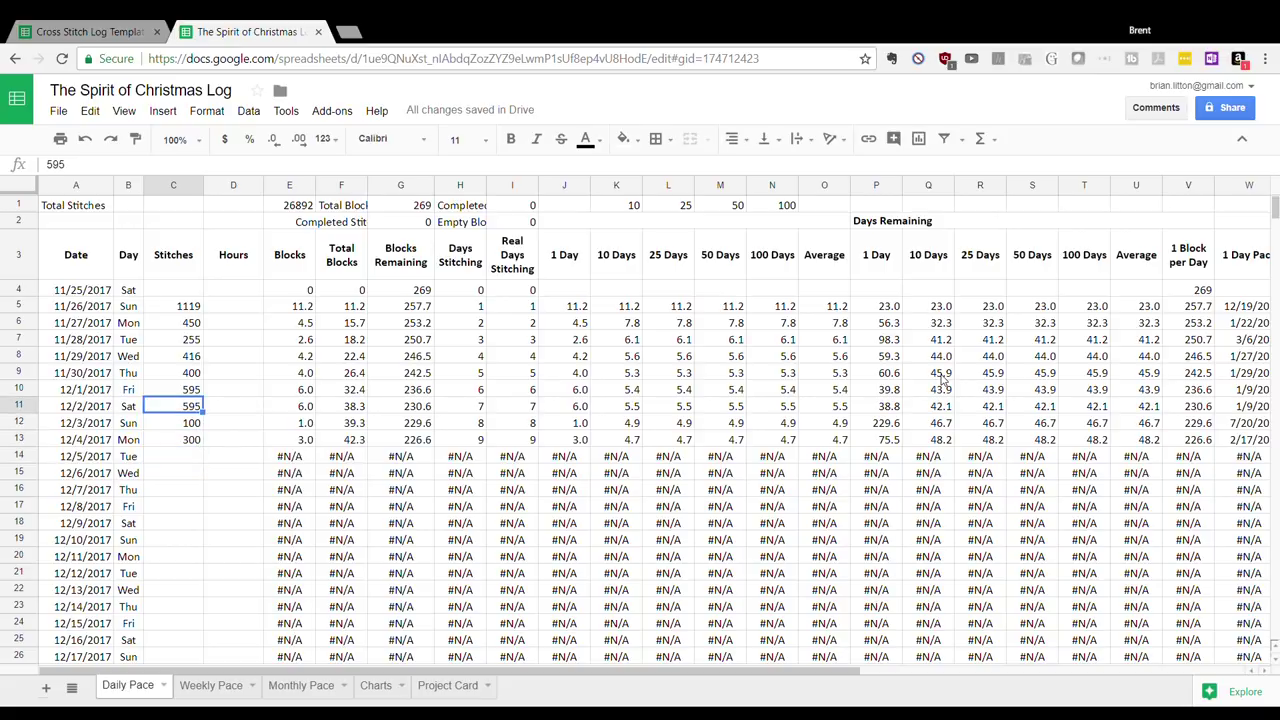
pyautogui.press('Right')
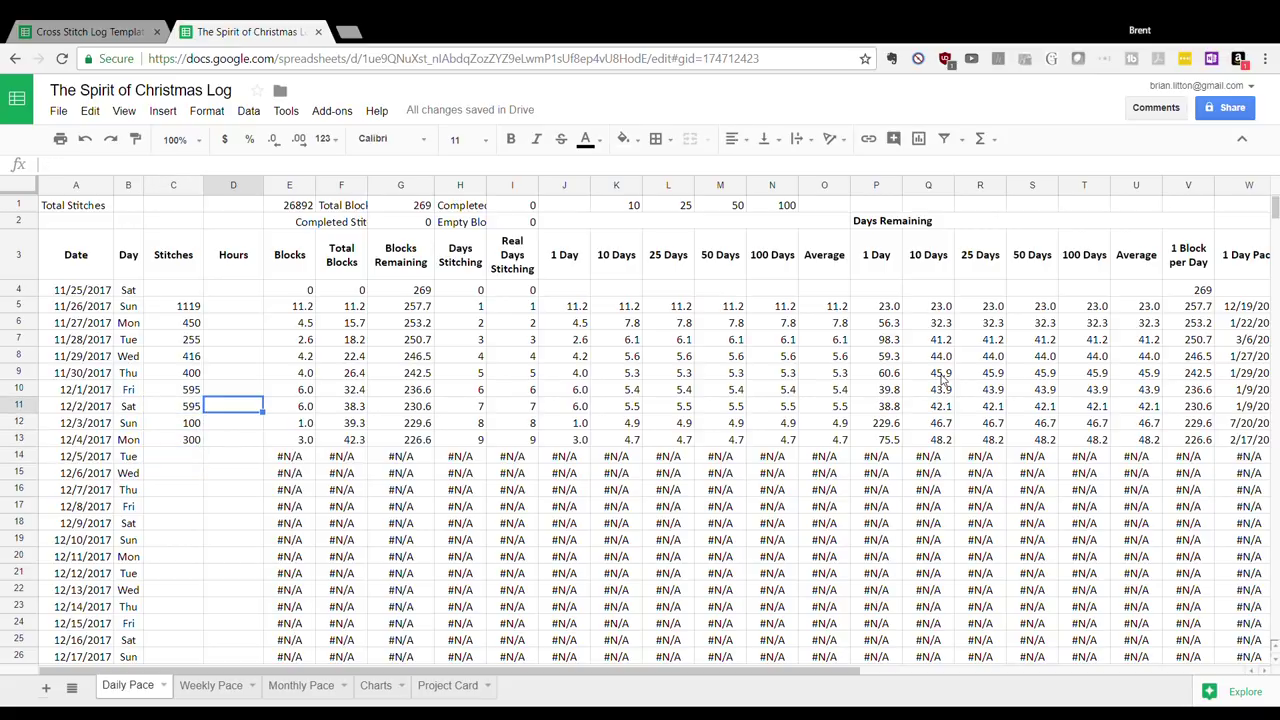
pyautogui.press('Up')
pyautogui.write('3:28')
pyautogui.press('Return')
pyautogui.write('3:30')
pyautogui.press('Return')
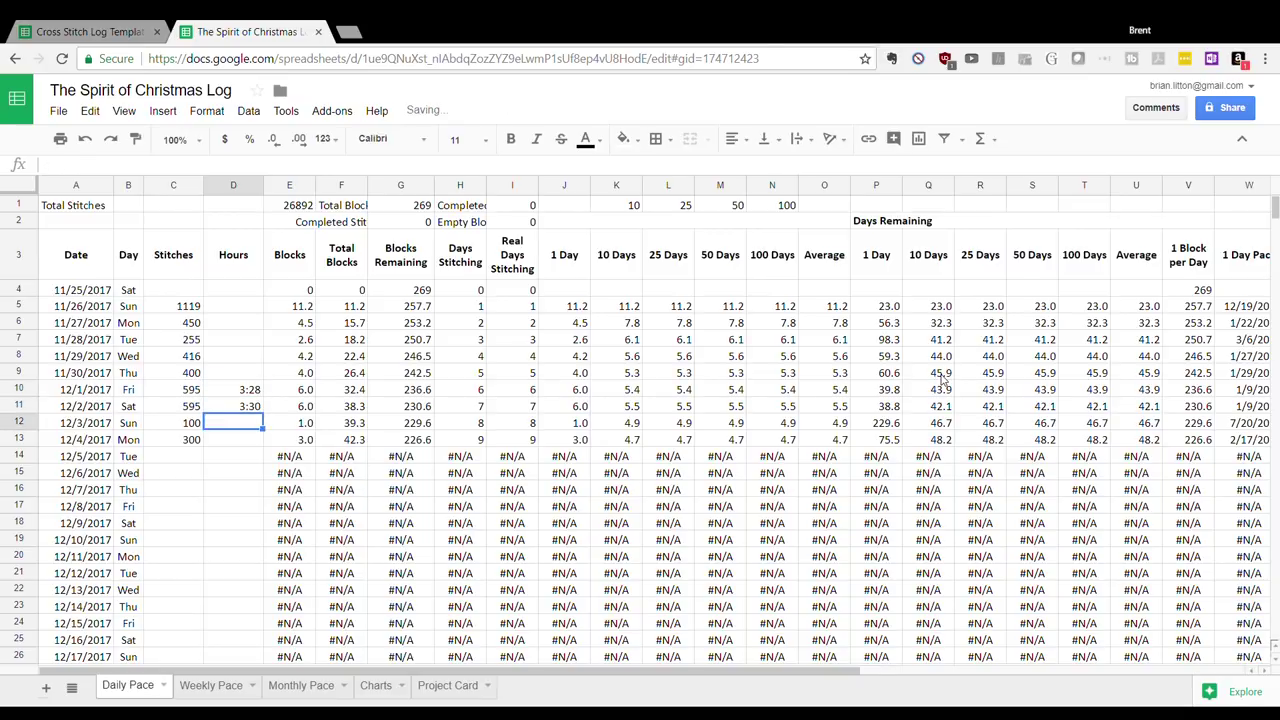
# Inspect the Blocks formula in the first logged days to see how it derives from the stitches
pyautogui.press('Up')
pyautogui.press('Up')
pyautogui.press('Up')
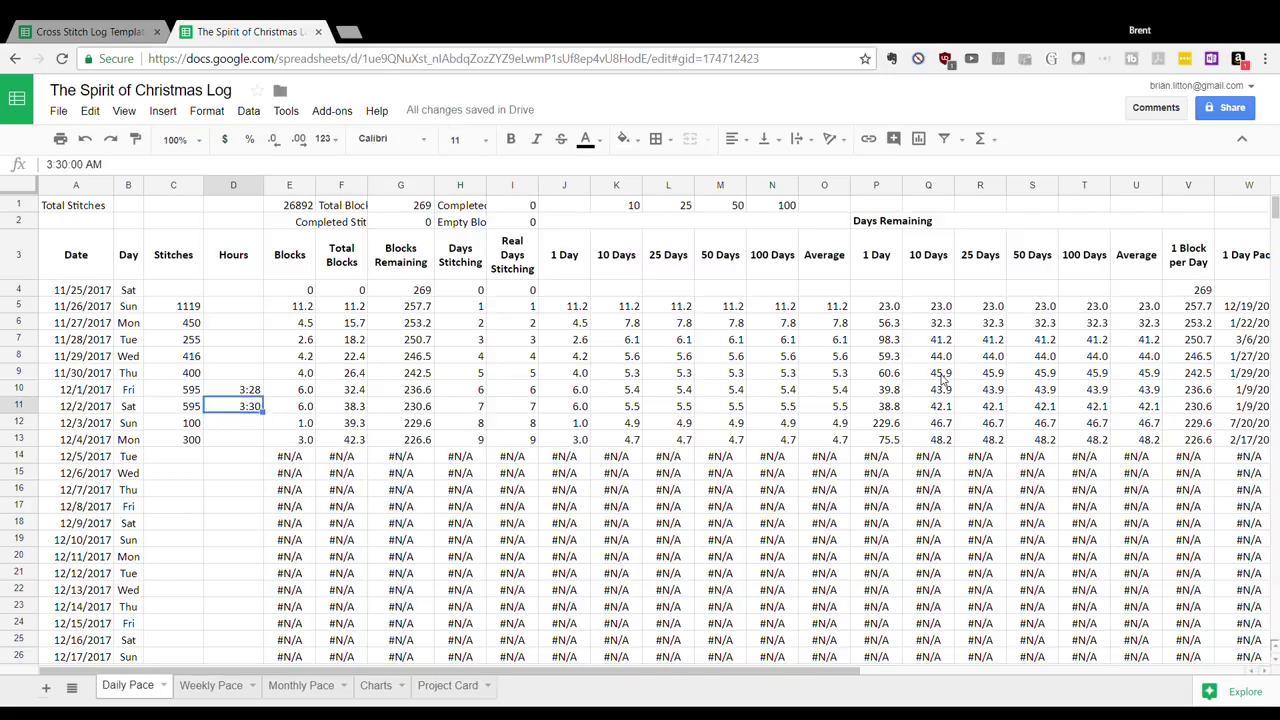
pyautogui.press('Up')
pyautogui.press('Up')
pyautogui.press('Up')
pyautogui.press('Up')
pyautogui.press('Up')
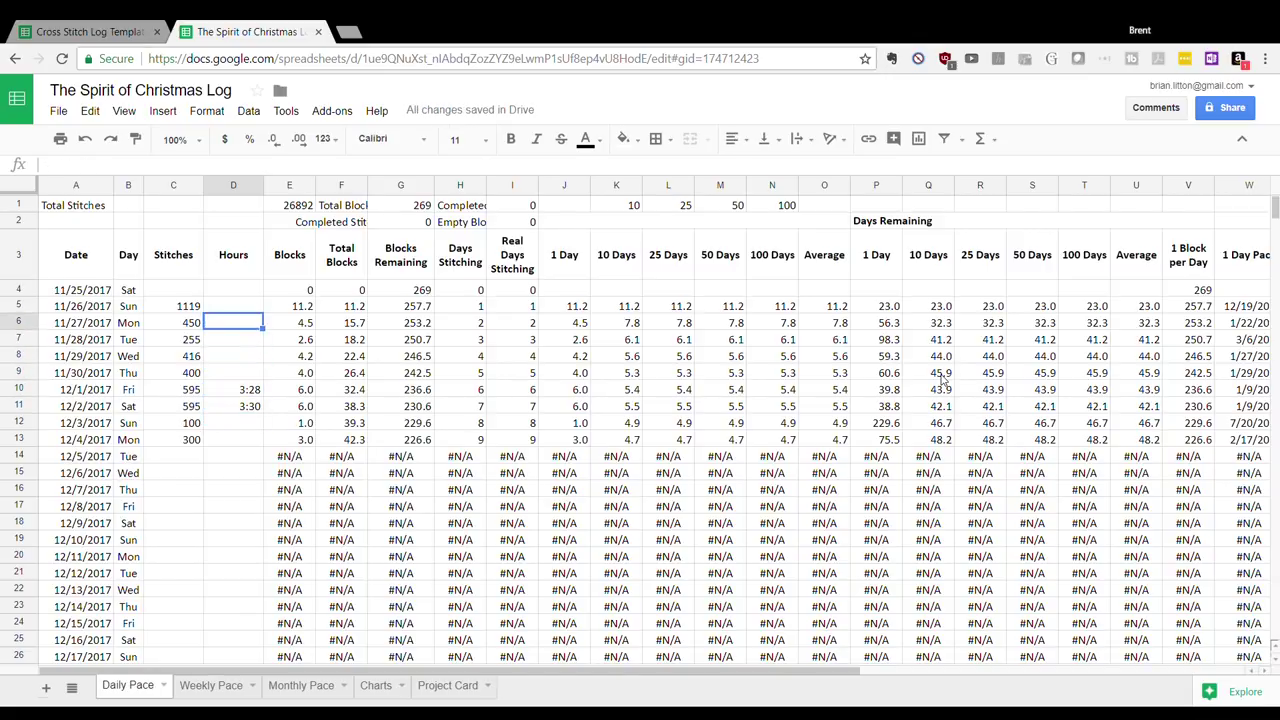
pyautogui.press('Right')
pyautogui.press('Right')
pyautogui.press('Left')
pyautogui.press('Down')
pyautogui.press('Down')
pyautogui.press('Up')
pyautogui.press('Up')
pyautogui.press('Up')
pyautogui.press('Down')
pyautogui.press('Down')
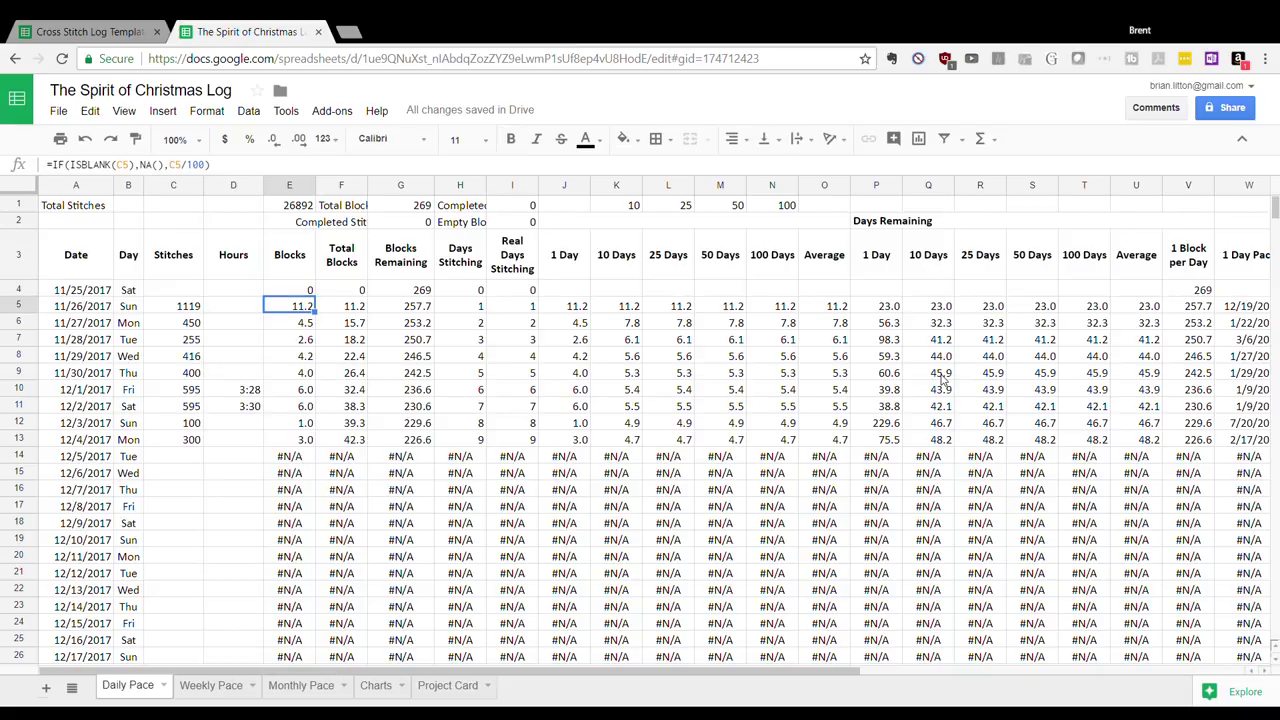
# Examine the Total Blocks formula from 11/26/2017 down to 12/4/2017
pyautogui.press('Left')
pyautogui.press('Left')
pyautogui.press('Right')
pyautogui.press('Right')
pyautogui.press('Right')
pyautogui.press('Left')
pyautogui.press('Right')
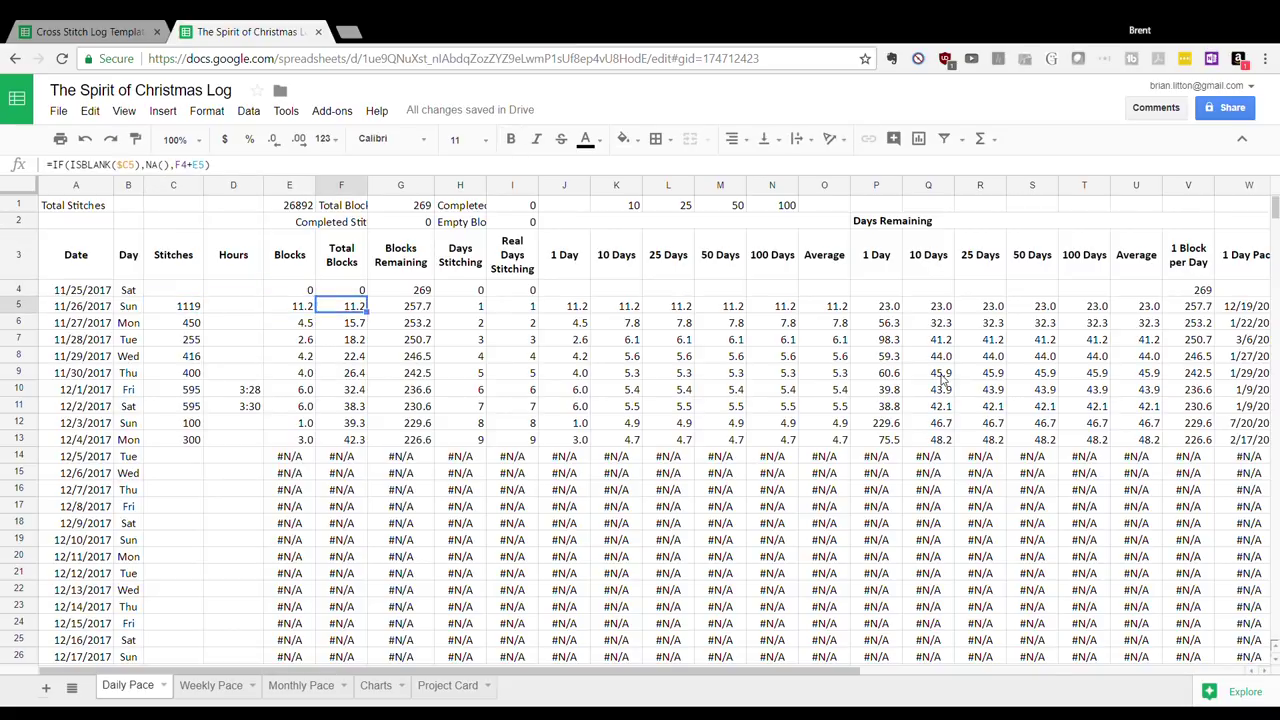
pyautogui.press('Down')
pyautogui.press('Down')
pyautogui.press('Down')
pyautogui.press('Down')
pyautogui.press('Down')
pyautogui.press('Down')
pyautogui.press('Down')
pyautogui.press('Down')
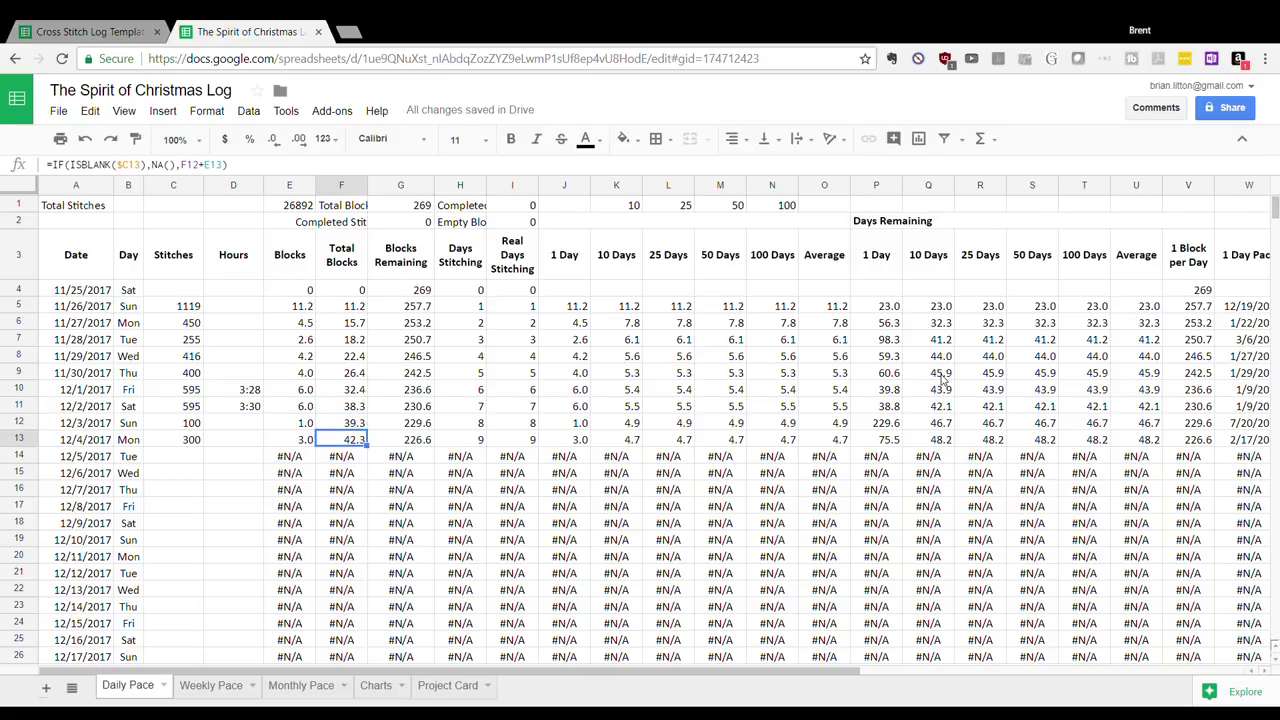
# Compare the 12/4/2017 Total Blocks formula with the row above and with that day's Stitches, Hours and Blocks cells
pyautogui.press('Down')
pyautogui.press('Up')
pyautogui.press('Up')
pyautogui.press('Down')
pyautogui.press('Left')
pyautogui.press('Left')
pyautogui.press('Left')
pyautogui.press('Right')
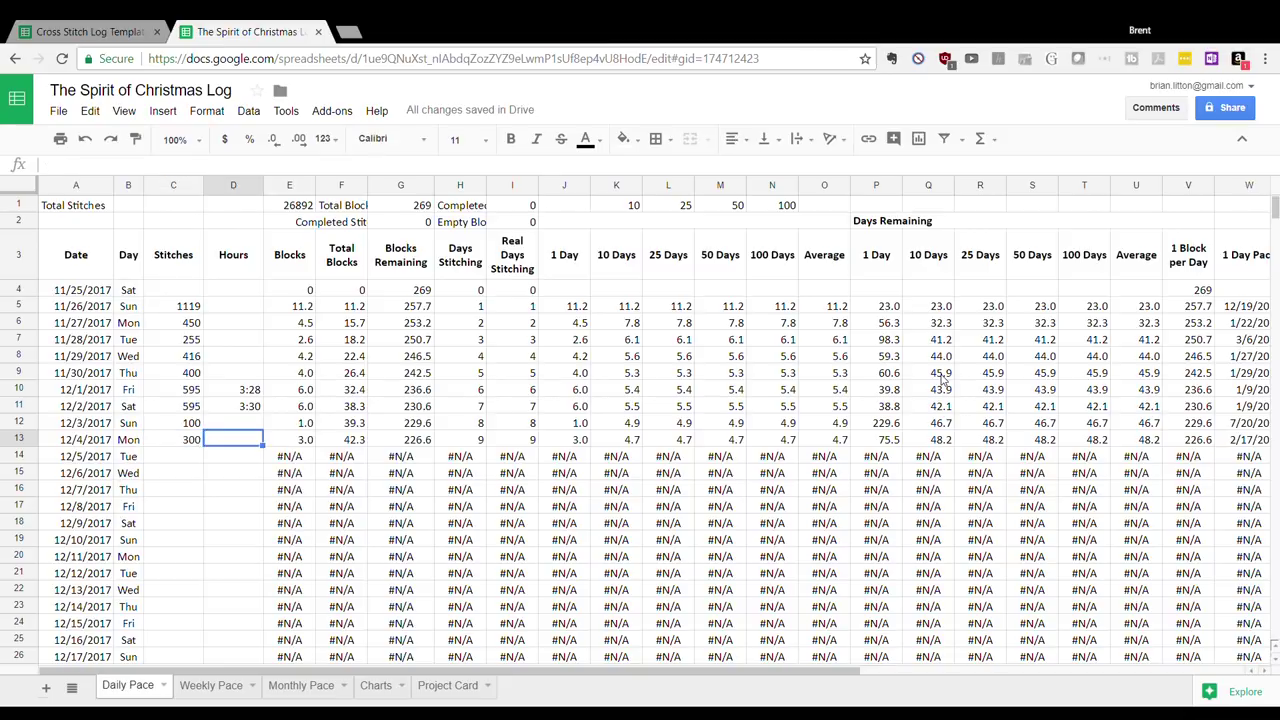
pyautogui.press('Right')
pyautogui.press('Right')
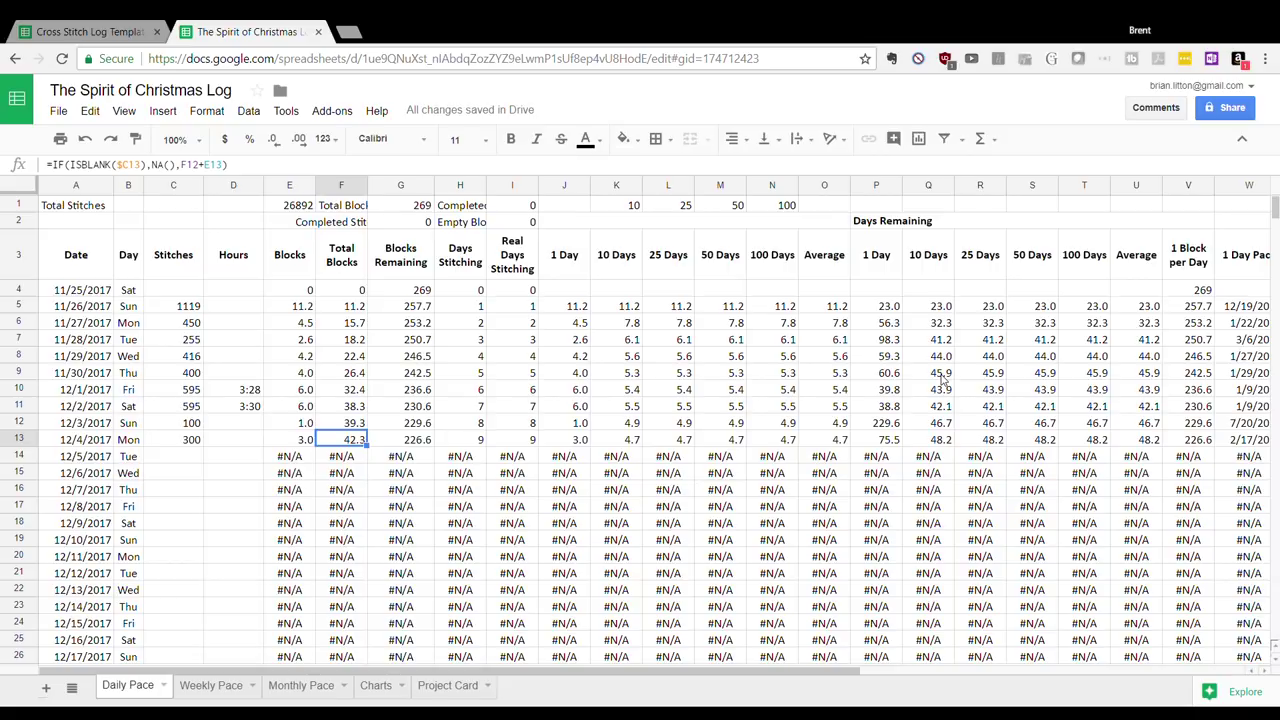
# Examine how the Blocks Remaining formula carries forward through the logged days to 12/4/2017
pyautogui.press('Right')
pyautogui.press('Up')
pyautogui.press('Up')
pyautogui.press('Up')
pyautogui.press('Up')
pyautogui.press('Up')
pyautogui.press('Up')
pyautogui.press('Up')
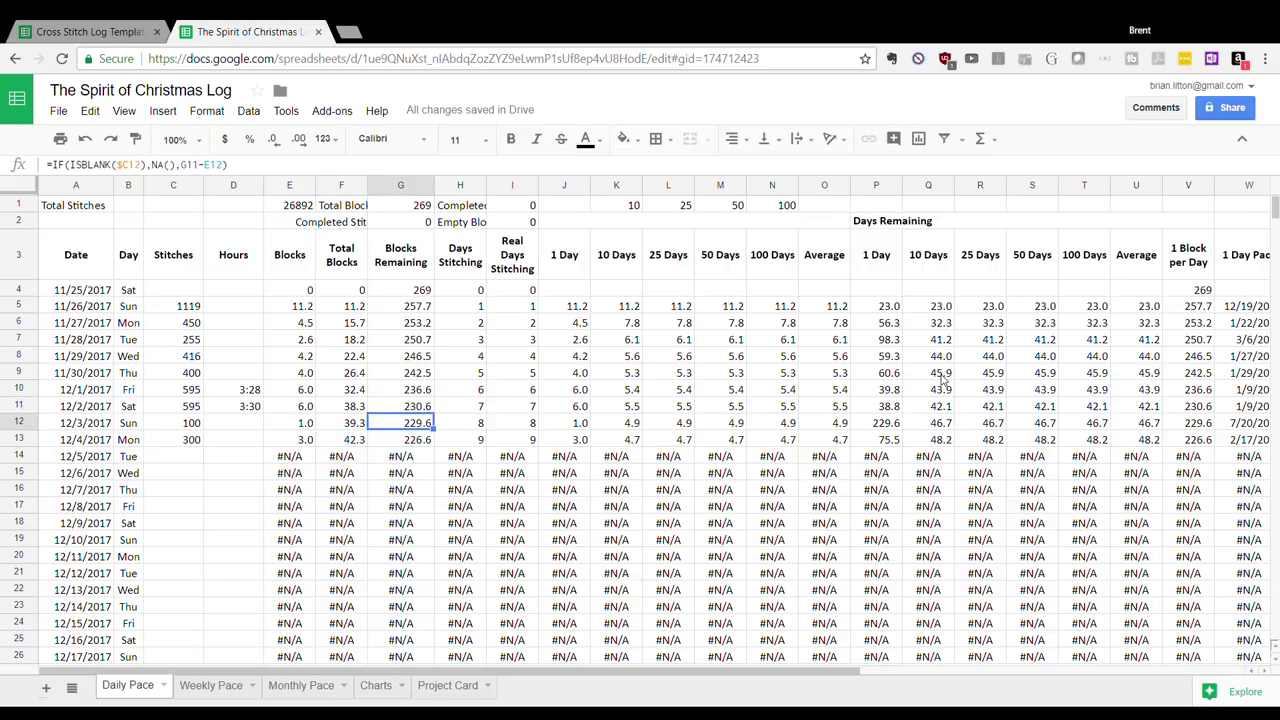
pyautogui.press('Up')
pyautogui.press('Up')
pyautogui.press('Down')
pyautogui.press('Down')
pyautogui.press('Down')
pyautogui.press('Down')
pyautogui.press('Down')
pyautogui.press('Down')
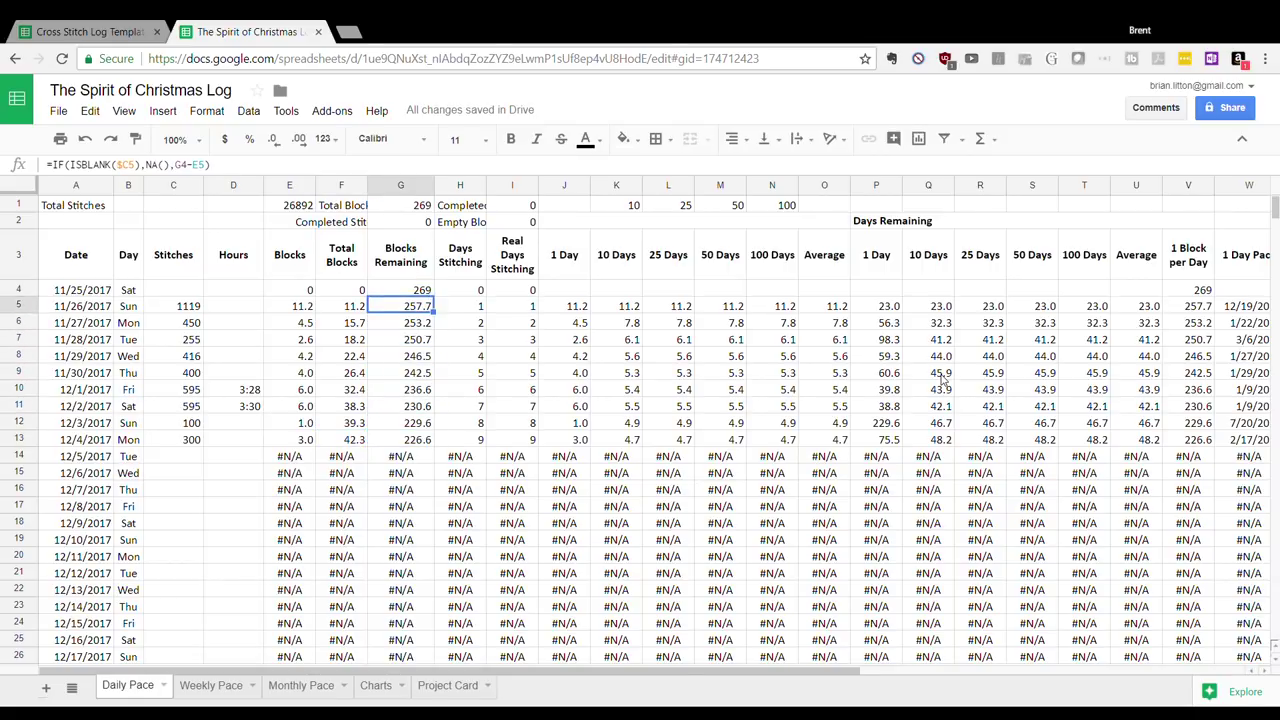
pyautogui.press('Down')
pyautogui.press('Down')
pyautogui.press('Down')
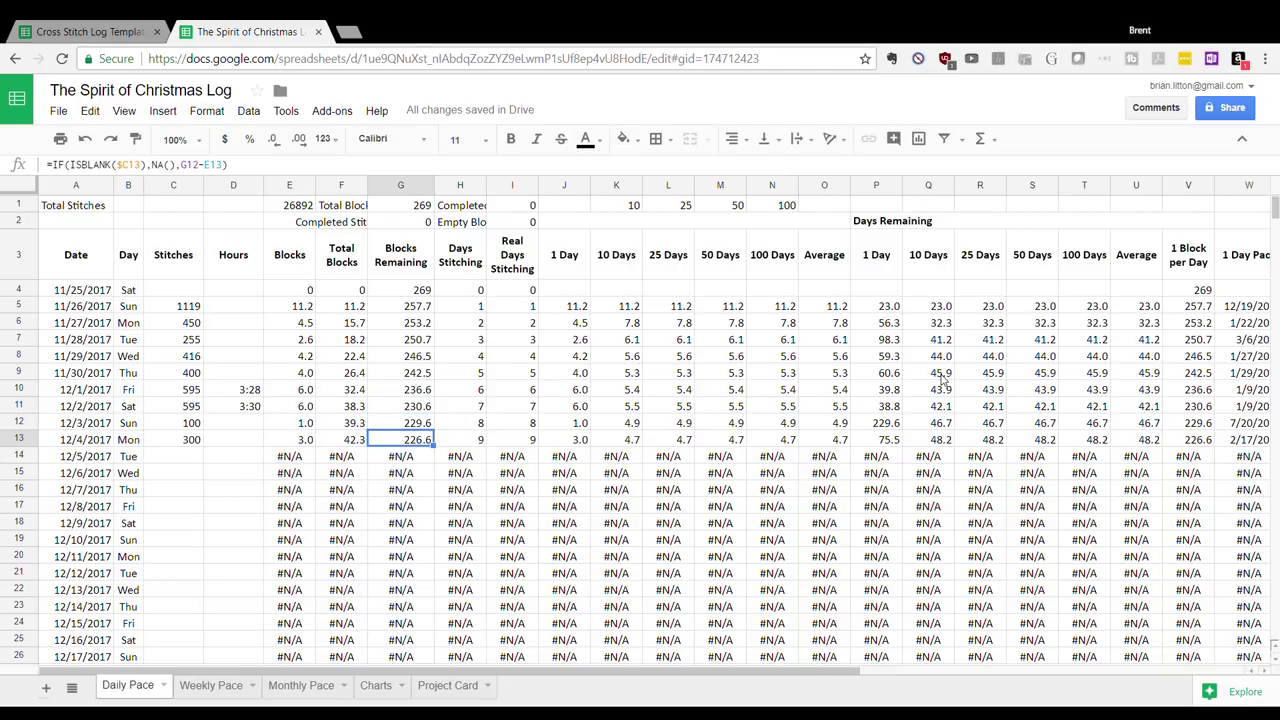
# Inspect how the Days Stitching formula counts up through the logged days to 12/4/2017
pyautogui.press('Right')
pyautogui.press('Up')
pyautogui.press('Up')
pyautogui.press('Up')
pyautogui.press('Up')
pyautogui.press('Up')
pyautogui.press('Up')
pyautogui.press('Up')
pyautogui.press('Up')
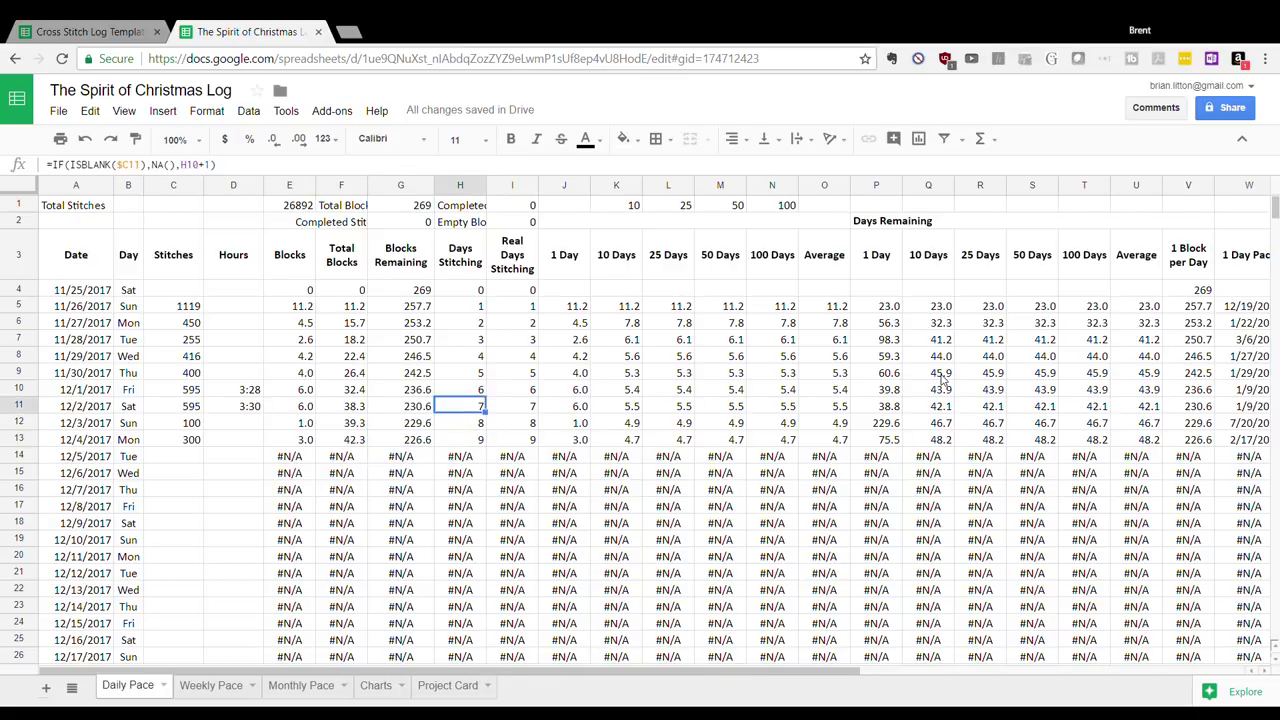
pyautogui.press('Up')
pyautogui.press('Down')
pyautogui.press('Down')
pyautogui.press('Down')
pyautogui.press('Down')
pyautogui.press('Down')
pyautogui.press('Down')
pyautogui.press('Down')
pyautogui.press('Down')
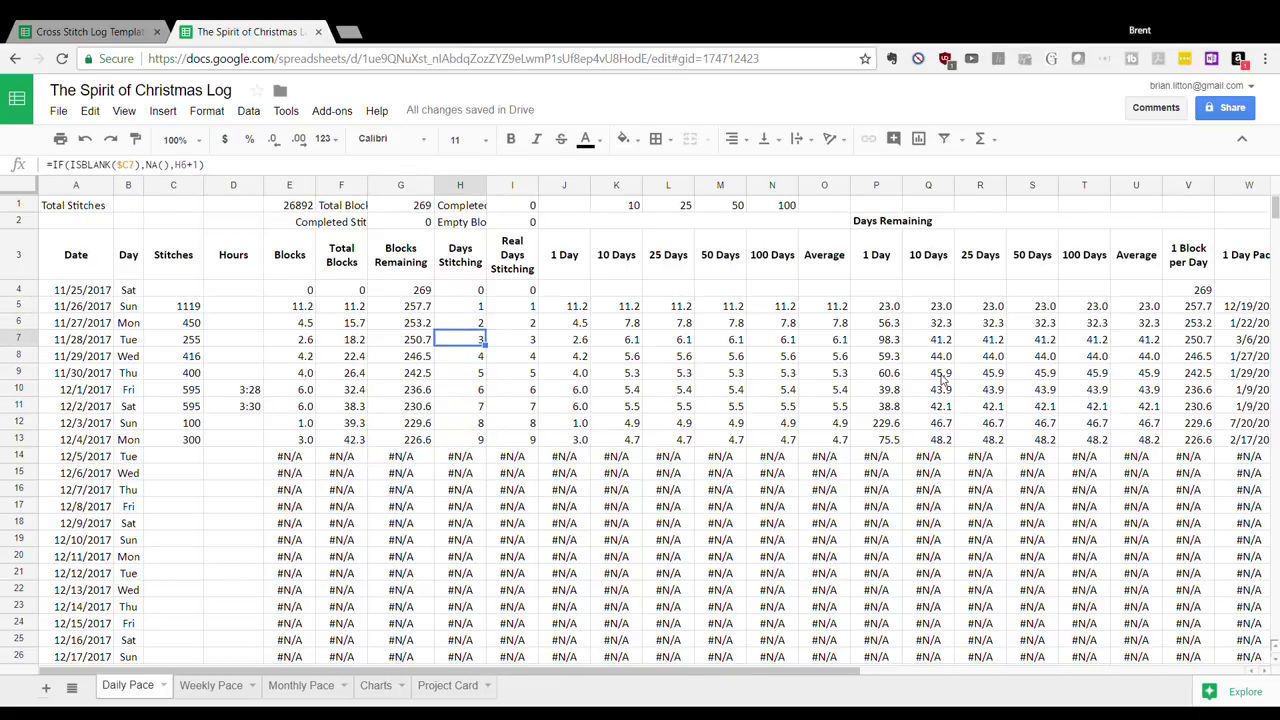
pyautogui.press('Down')
# Inspect the Real Days Stitching column from its starting cell down to the 12/4/2017 formula
pyautogui.press('Right')
pyautogui.press('Up')
pyautogui.press('Up')
pyautogui.press('Up')
pyautogui.press('Up')
pyautogui.press('Up')
pyautogui.press('Up')
pyautogui.press('Up')
pyautogui.press('Up')
pyautogui.press('Up')
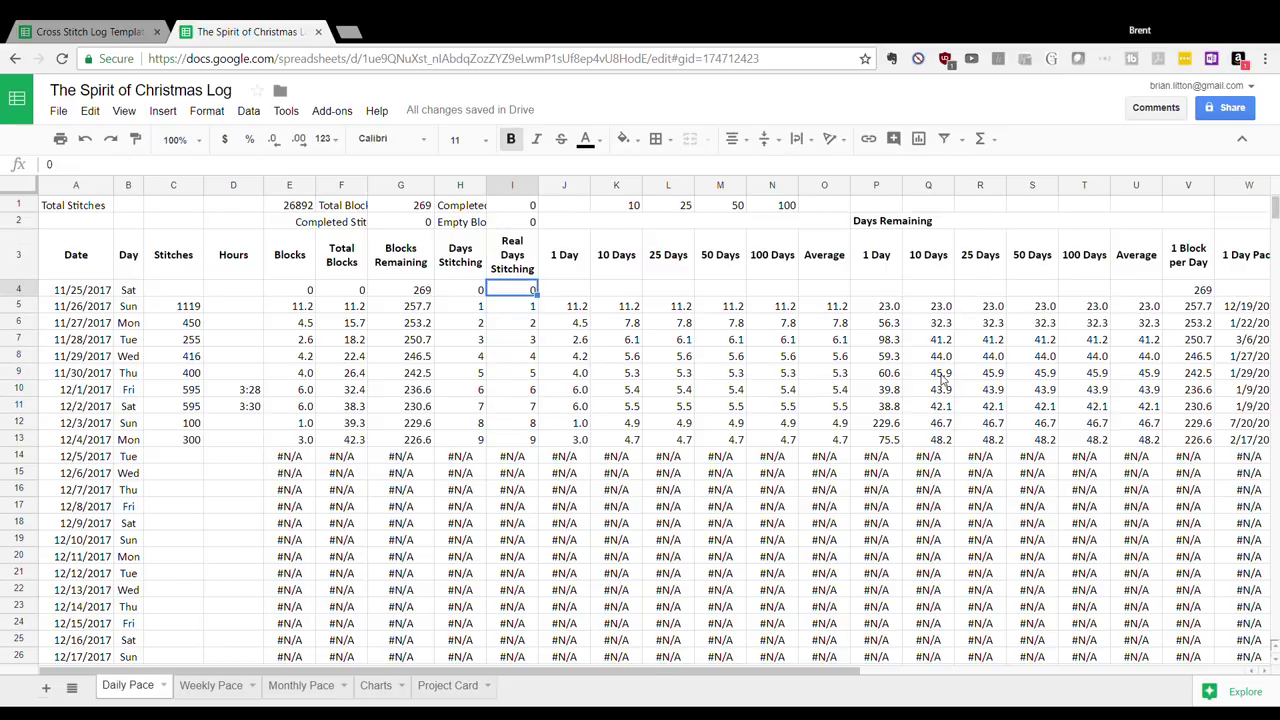
pyautogui.press('Down')
pyautogui.press('Down')
pyautogui.press('Down')
pyautogui.press('Down')
pyautogui.press('Down')
pyautogui.press('Down')
pyautogui.press('Down')
pyautogui.press('Down')
pyautogui.press('Down')
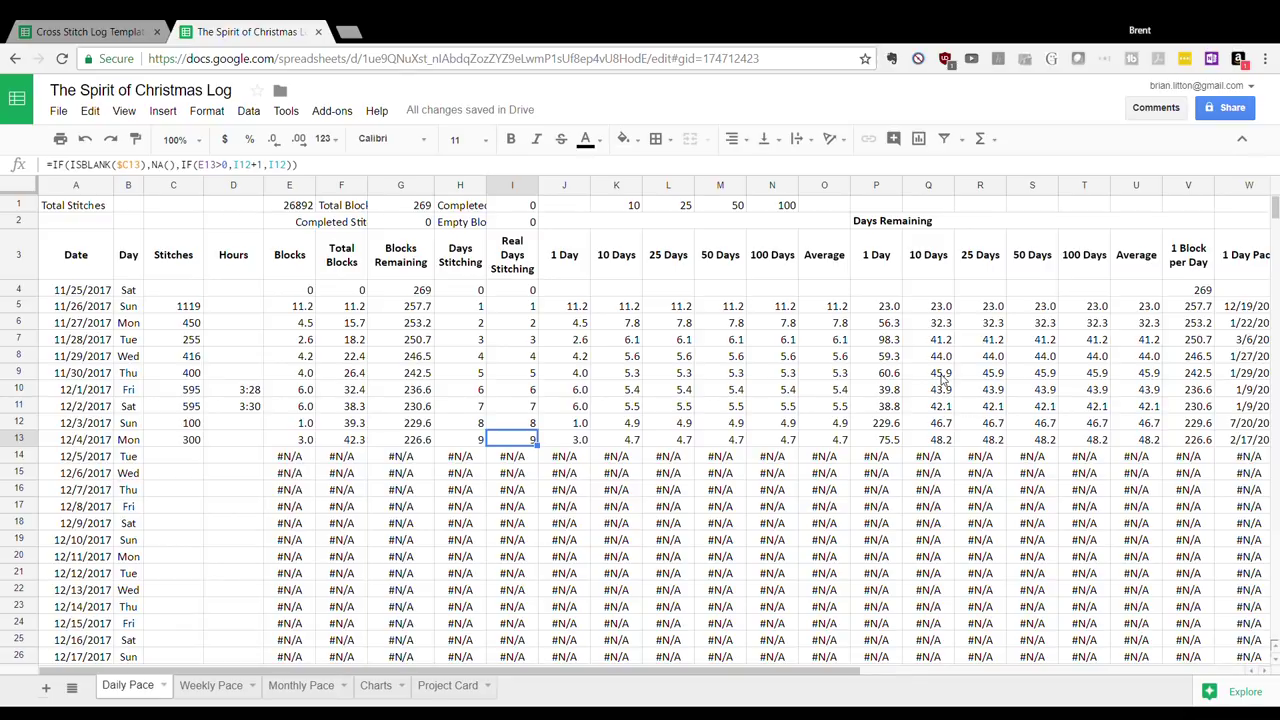
# Enter 0 in the Stitches column for 12/5/2017
pyautogui.press('Down')
pyautogui.press('Down')
pyautogui.press('Left')
pyautogui.press('Left')
pyautogui.press('Left')
pyautogui.press('Left')
pyautogui.press('Left')
pyautogui.press('Left')
pyautogui.press('Left')
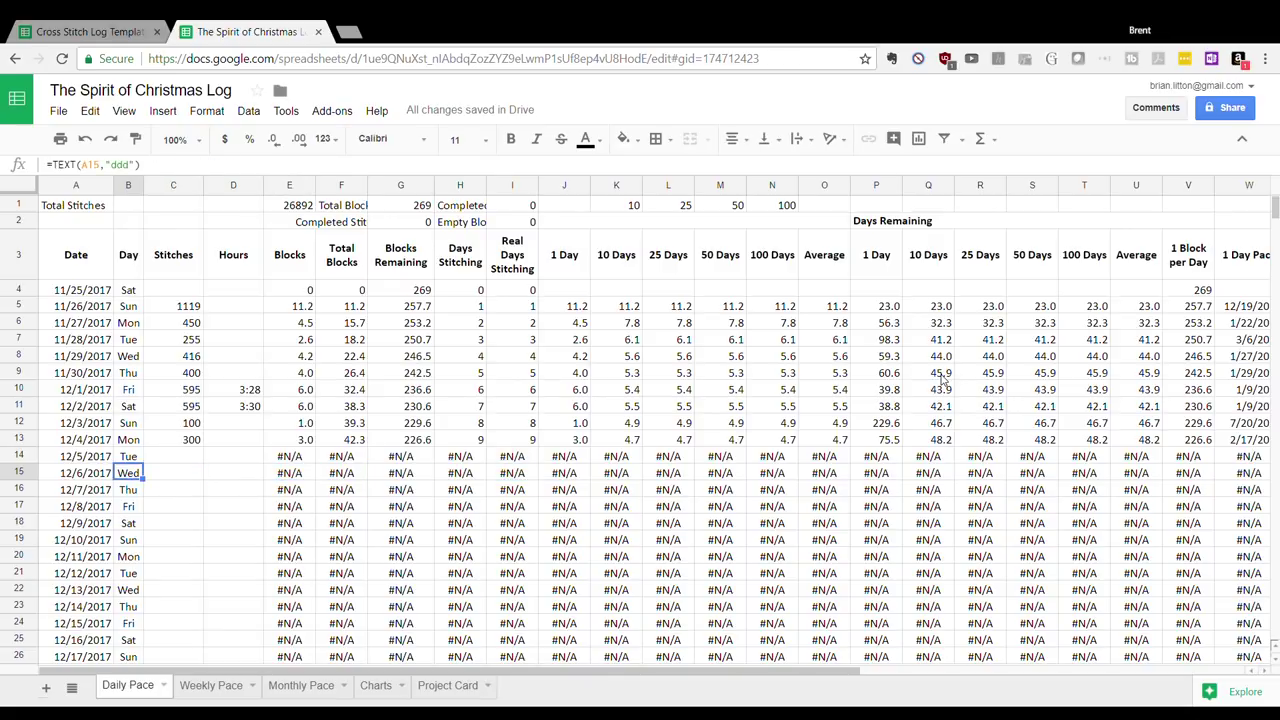
pyautogui.press('Right')
pyautogui.press('Up')
pyautogui.write('0')
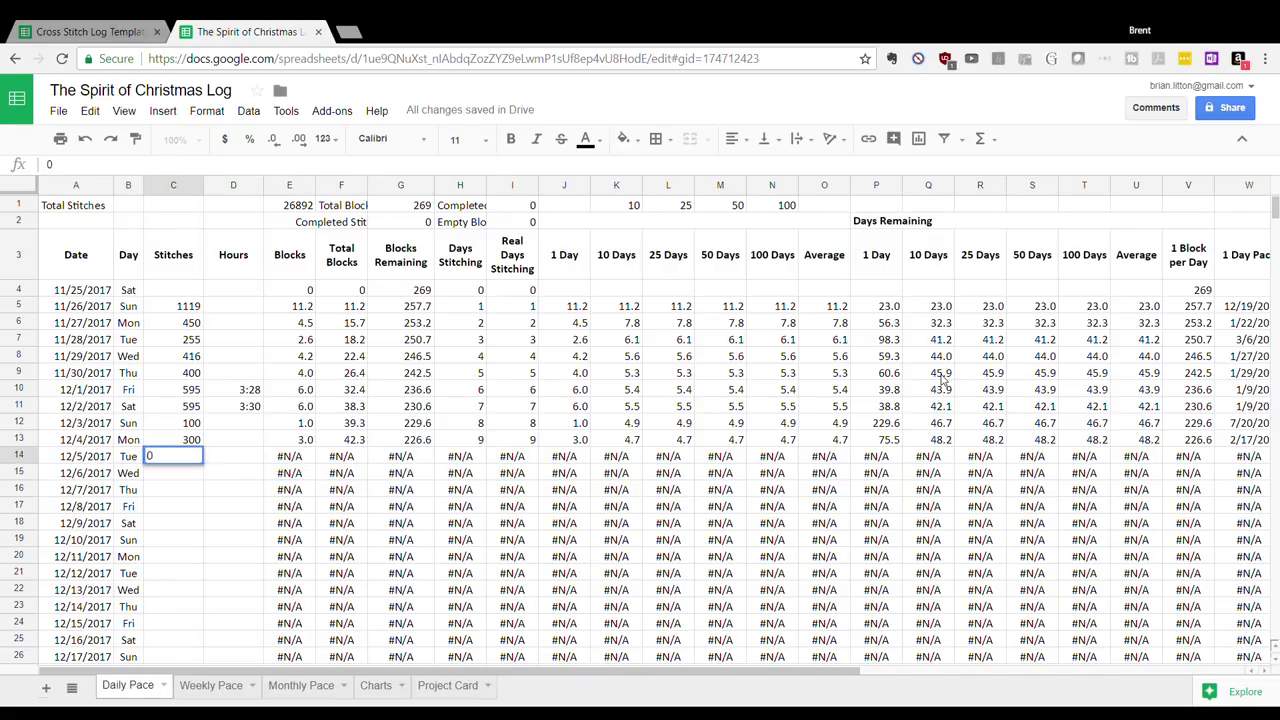
pyautogui.press('Return')
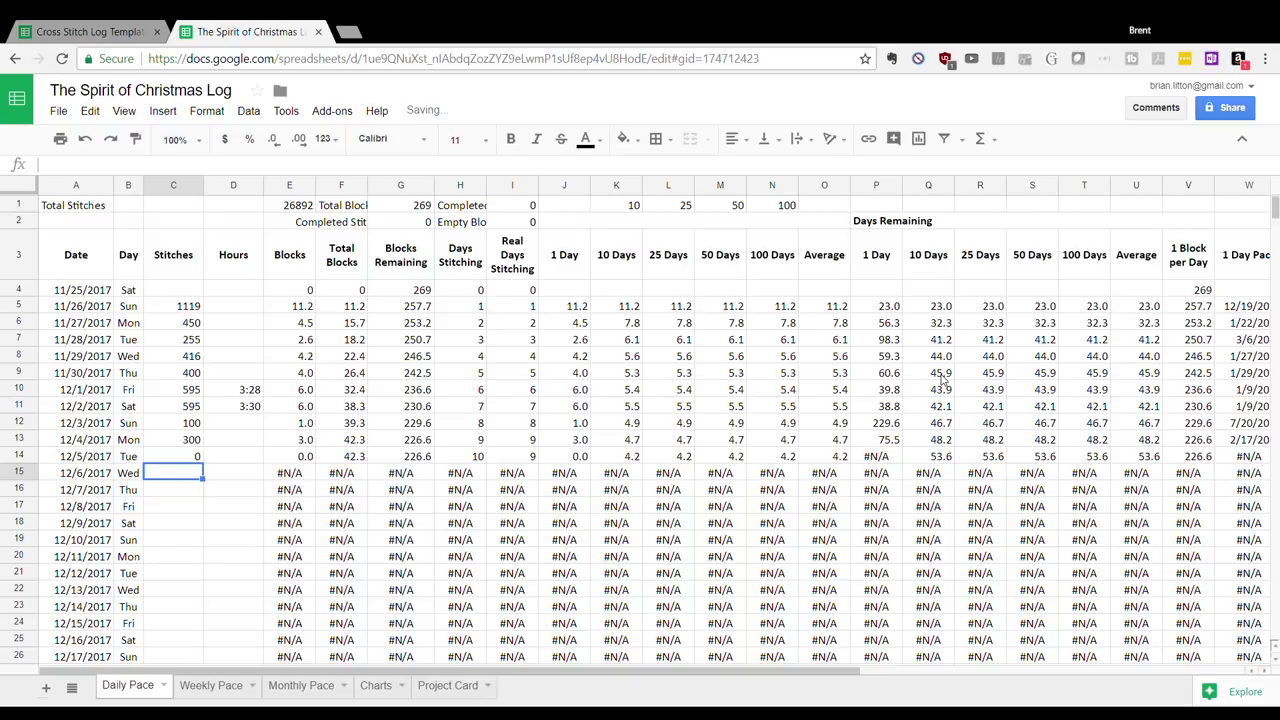
# Compare the 12/5/2017 Real Days Stitching formula with that day's Days Stitching cell
pyautogui.press('Up')
pyautogui.press('Right')
pyautogui.press('Right')
pyautogui.press('Right')
pyautogui.press('Right')
pyautogui.press('Right')
pyautogui.press('Right')
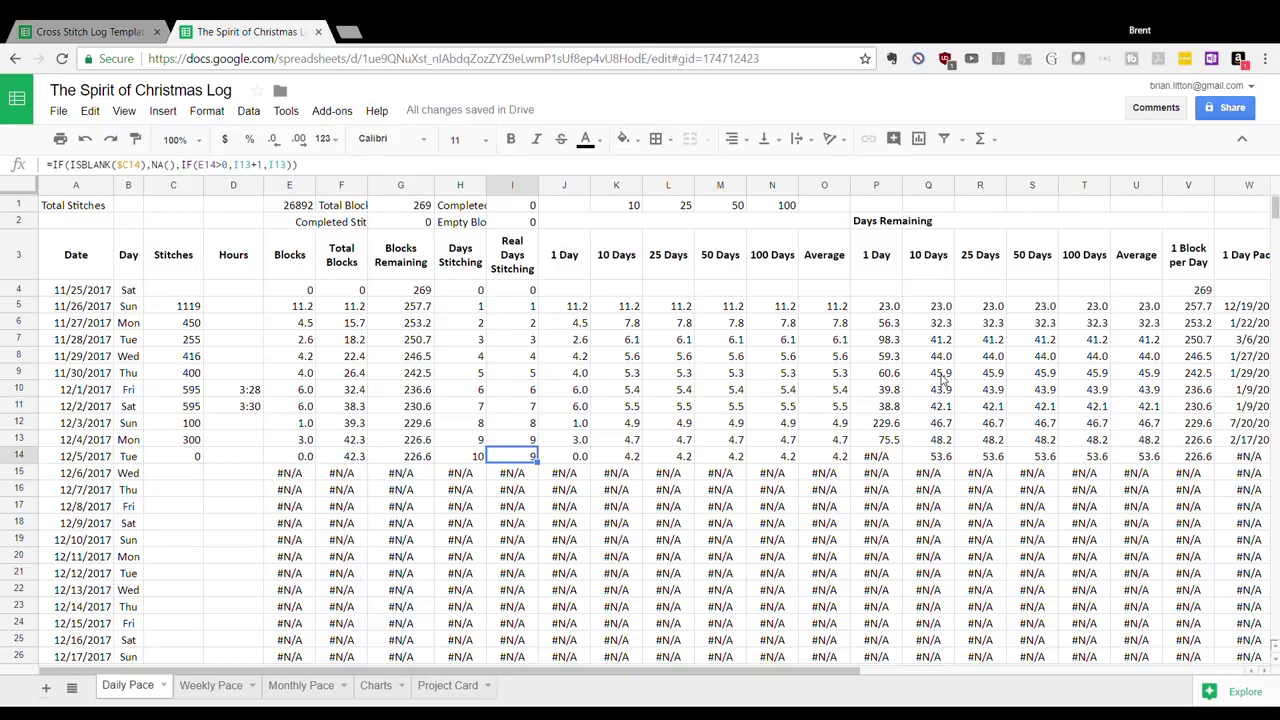
pyautogui.press('Left')
pyautogui.press('Right')
# Inspect the 1 Day pace column between its header and the logged days' formulas
pyautogui.press('Right')
pyautogui.press('Up')
pyautogui.press('Up')
pyautogui.press('Up')
pyautogui.press('Up')
pyautogui.press('Up')
pyautogui.press('Up')
pyautogui.press('Up')
pyautogui.press('Up')
pyautogui.press('Up')
pyautogui.press('Up')
pyautogui.press('Up')
pyautogui.press('Up')
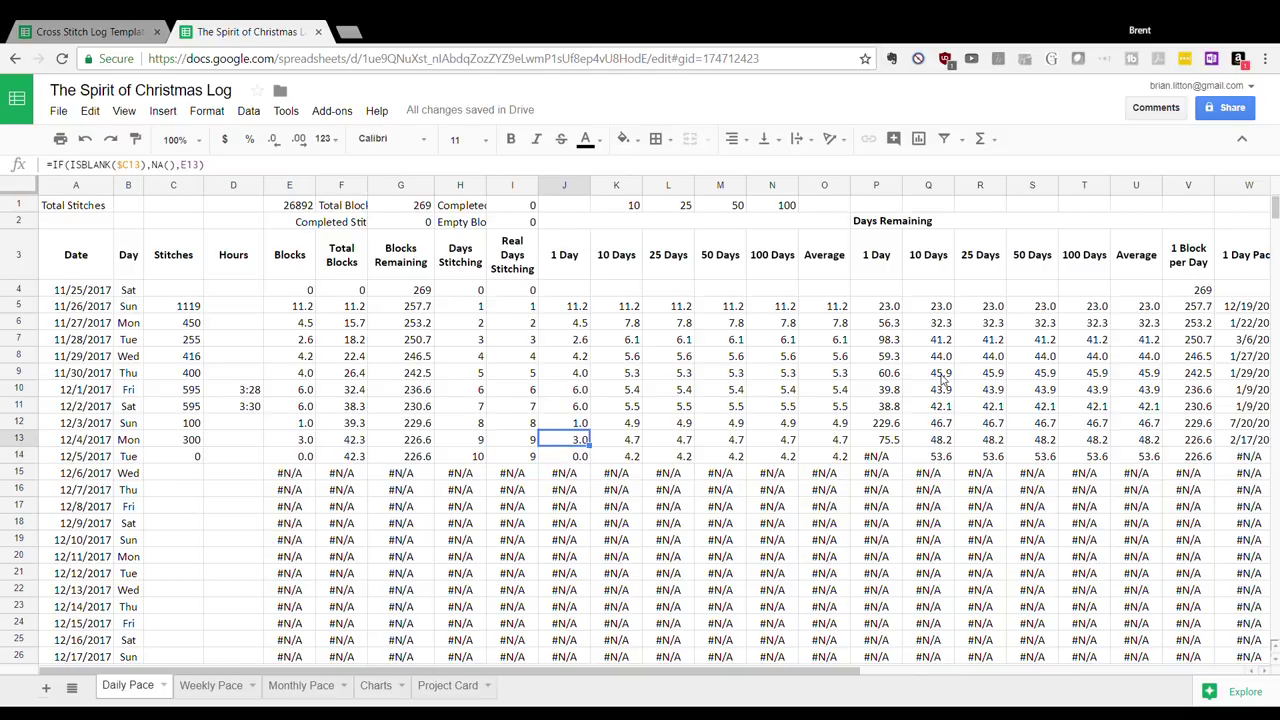
pyautogui.press('Right')
pyautogui.press('Left')
pyautogui.press('Down')
pyautogui.press('Up')
pyautogui.press('Down')
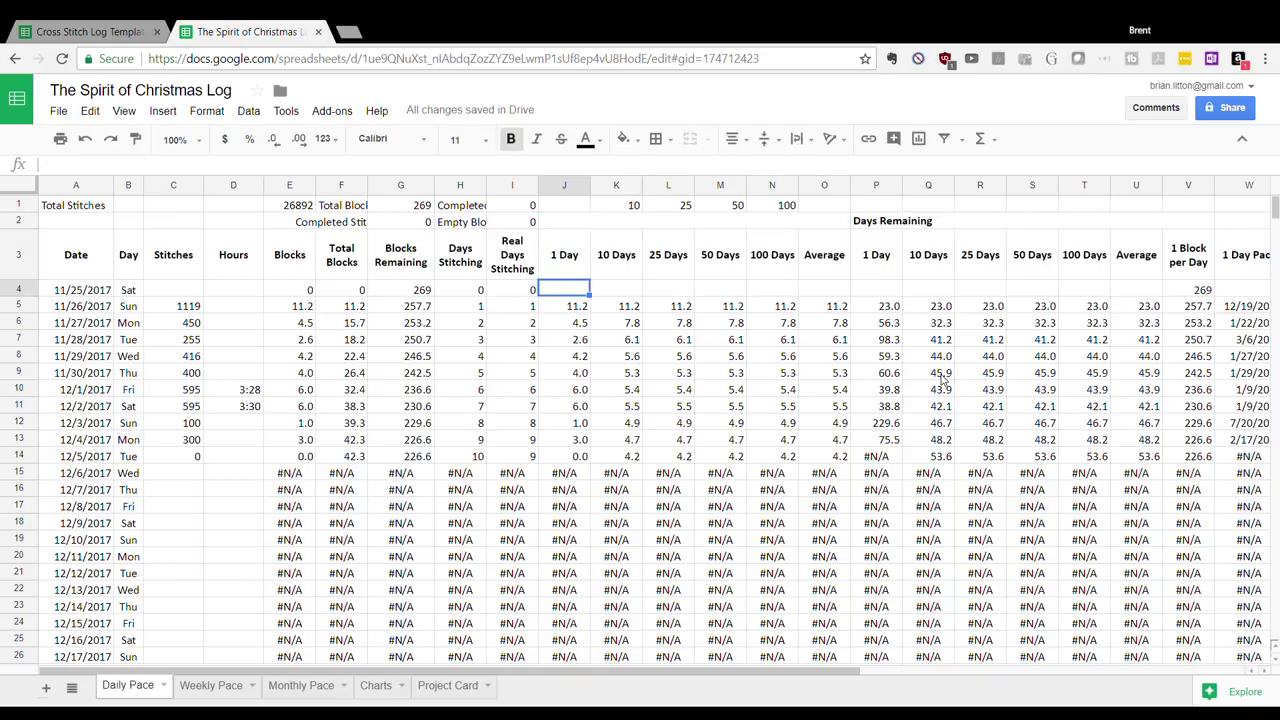
pyautogui.press('Down')
pyautogui.press('Down')
pyautogui.press('Down')
pyautogui.press('Down')
pyautogui.press('Up')
pyautogui.press('Up')
# Scan the 11/26/2017 pace formulas from 1 Day across to Average, returning to 10 Days
pyautogui.press('Right')
pyautogui.press('Left')
pyautogui.press('Right')
pyautogui.press('Right')
pyautogui.press('Right')
pyautogui.press('Right')
pyautogui.press('Right')
pyautogui.press('Left')
pyautogui.press('Left')
pyautogui.press('Left')
pyautogui.press('Left')
pyautogui.press('Left')
pyautogui.press('Right')
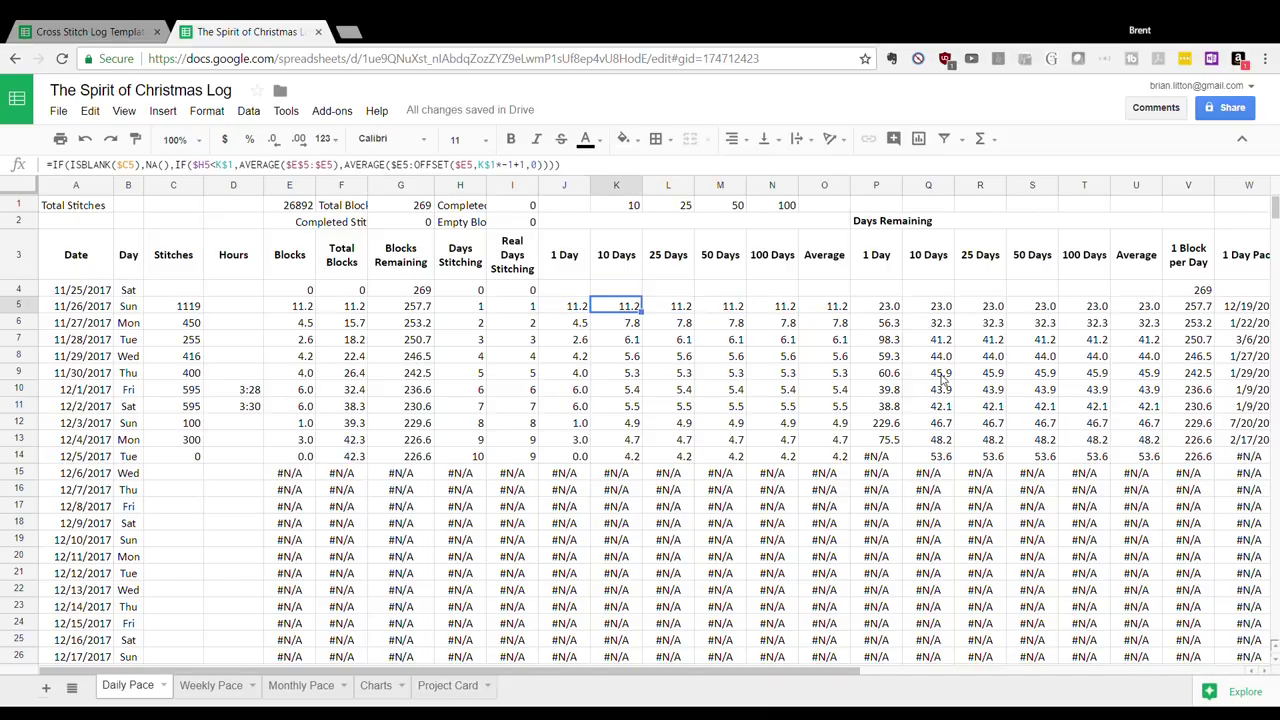
# Examine how the 10, 25 and 50 Days column headers are built from the day counts in row 1
pyautogui.press('Up')
pyautogui.press('Up')
pyautogui.press('Right')
pyautogui.press('Right')
pyautogui.press('Left')
pyautogui.press('Left')
pyautogui.press('Right')
pyautogui.press('Right')
pyautogui.press('Right')
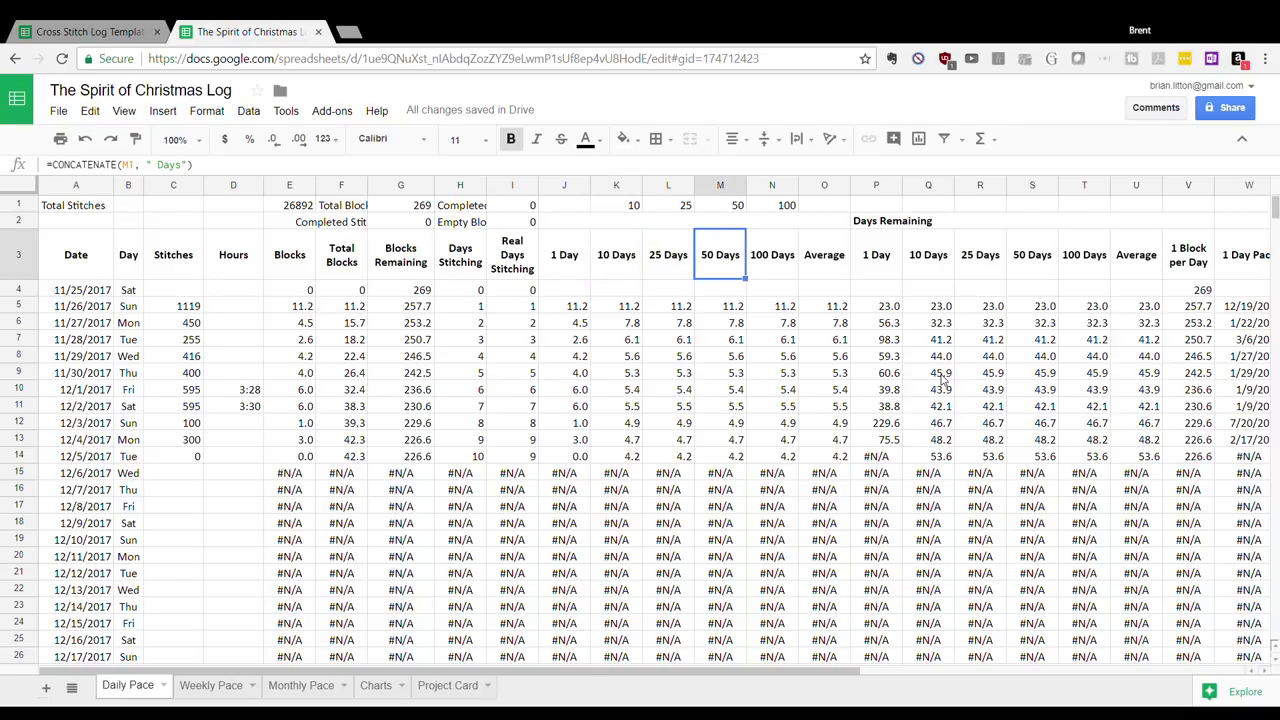
pyautogui.press('Left')
pyautogui.press('Left')
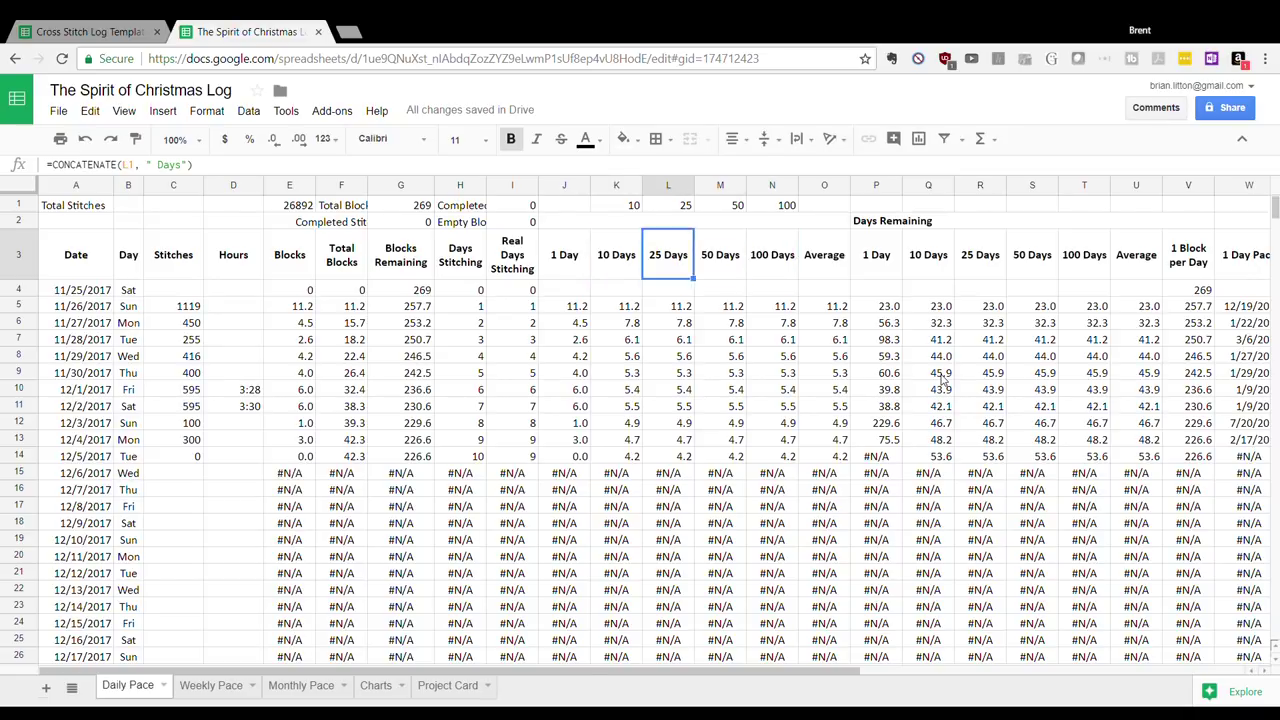
# Follow the 10 Days average formula from its header down through the logged days to 12/5/2017
pyautogui.press('Left')
pyautogui.press('Down')
pyautogui.press('Down')
pyautogui.press('Down')
pyautogui.press('Down')
pyautogui.press('Down')
pyautogui.press('Down')
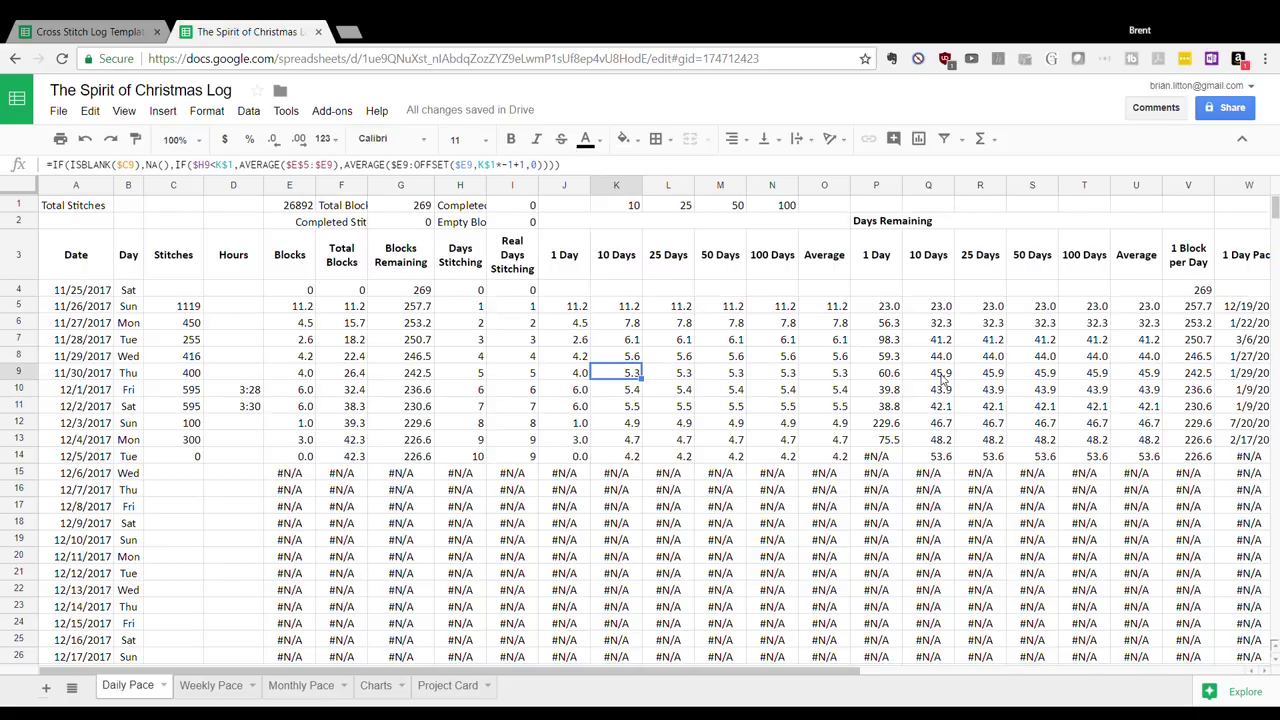
pyautogui.press('Down')
pyautogui.press('Down')
pyautogui.press('Down')
pyautogui.press('Down')
pyautogui.press('Down')
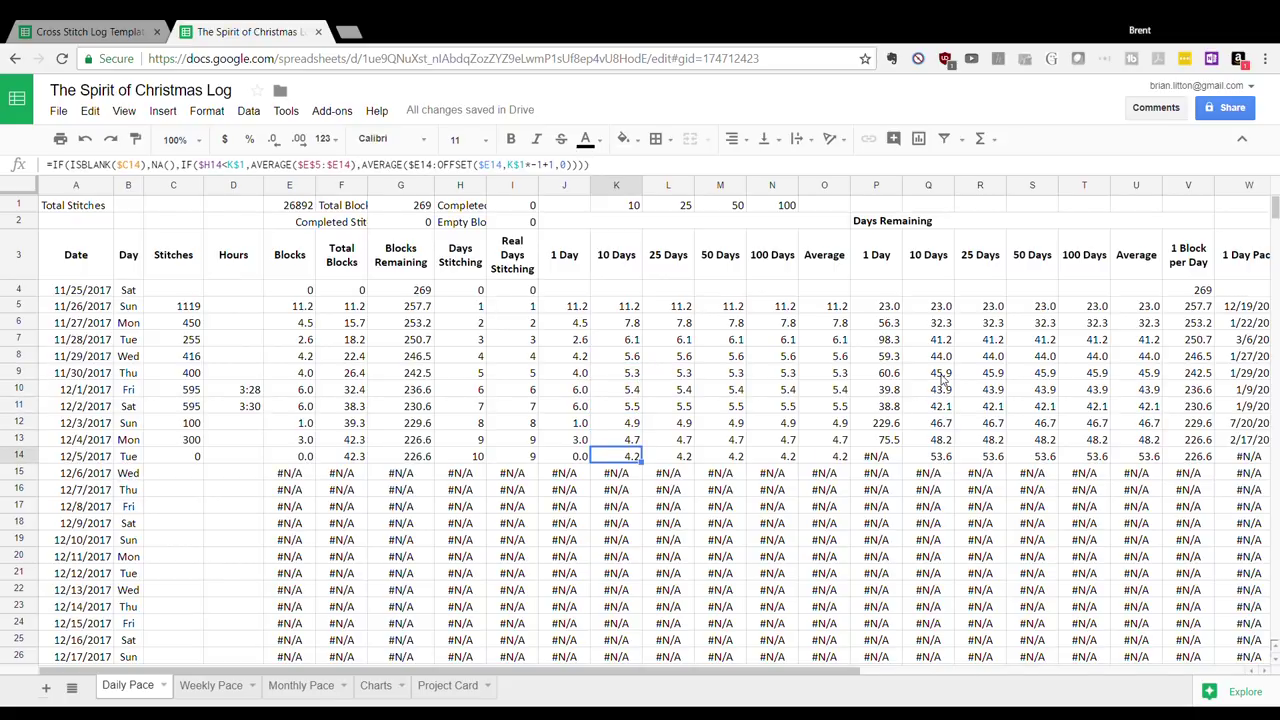
pyautogui.press('Up')
pyautogui.press('Down')
# Clear the Stitches entry for 12/5/2017
pyautogui.press('Left')
pyautogui.press('Left')
pyautogui.press('Left')
pyautogui.press('Left')
pyautogui.press('Left')
pyautogui.press('Left')
pyautogui.press('Left')
pyautogui.press('Left')
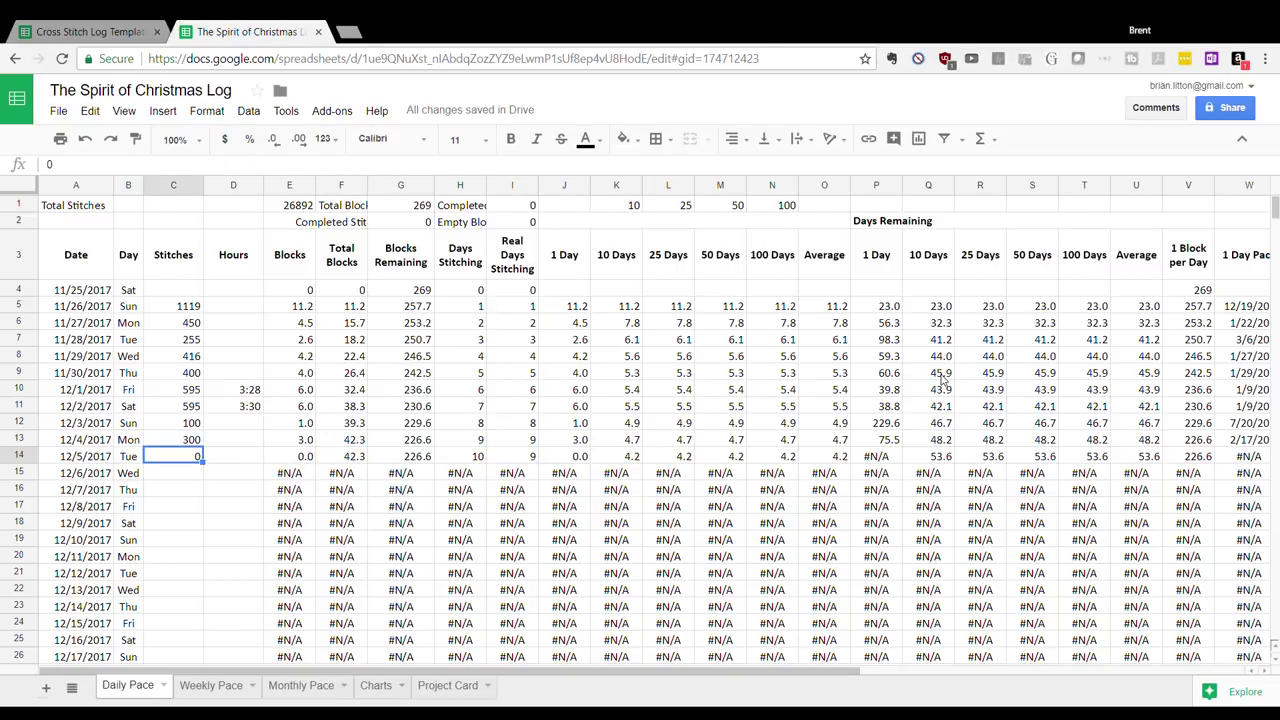
pyautogui.press('Delete')
# Compare the 12/4/2017 1 Day pace formula with that day's cells from Blocks through Real Days Stitching
pyautogui.press('Up')
pyautogui.press('Right')
pyautogui.press('Right')
pyautogui.press('Right')
pyautogui.press('Right')
pyautogui.press('Right')
pyautogui.press('Right')
pyautogui.press('Right')
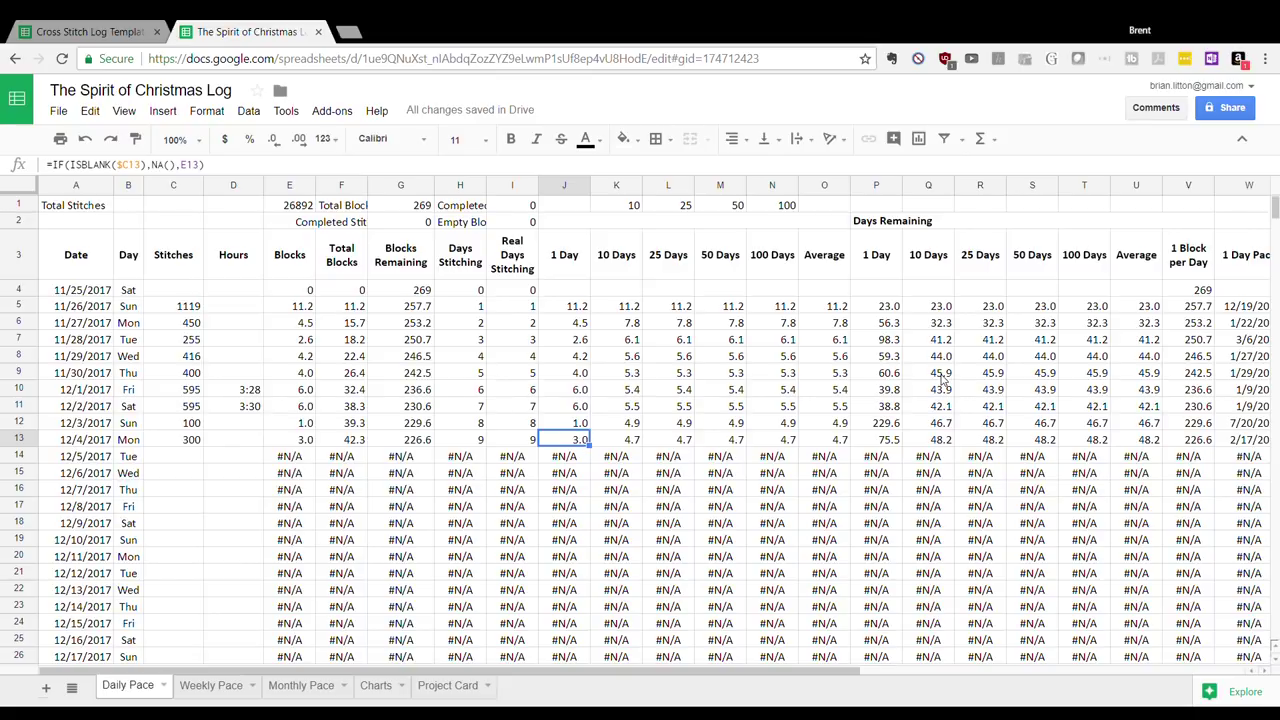
pyautogui.press('Left')
pyautogui.press('Left')
pyautogui.press('Left')
pyautogui.press('Left')
pyautogui.press('Left')
pyautogui.press('Right')
pyautogui.press('Right')
pyautogui.press('Right')
pyautogui.press('Left')
pyautogui.press('Left')
pyautogui.press('Left')
# Examine the 12/4/2017 average formulas in the 10, 25, 50 and 100 Days columns
pyautogui.press('Right')
pyautogui.press('Right')
pyautogui.press('Right')
pyautogui.press('Right')
pyautogui.press('Right')
pyautogui.press('Right')
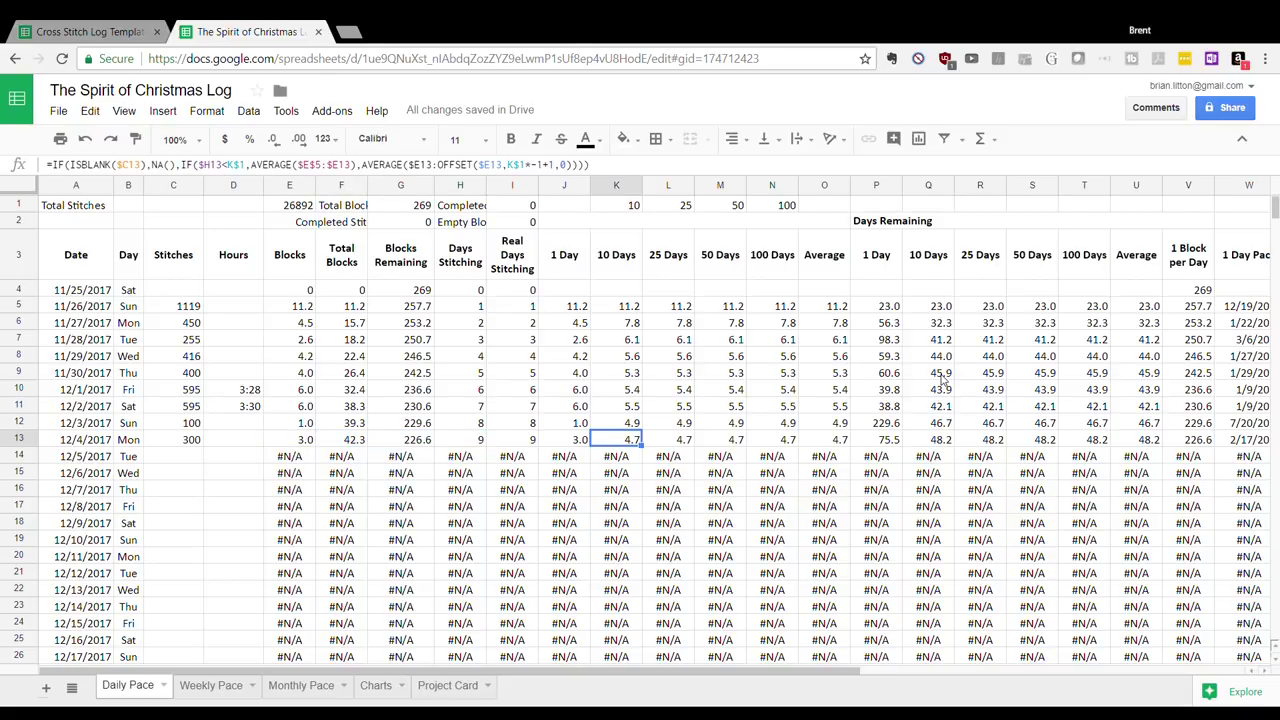
pyautogui.press('Right')
pyautogui.press('Right')
pyautogui.press('Right')
pyautogui.press('Right')
pyautogui.press('Left')
pyautogui.press('Left')
pyautogui.press('Left')
pyautogui.press('Left')
pyautogui.press('Right')
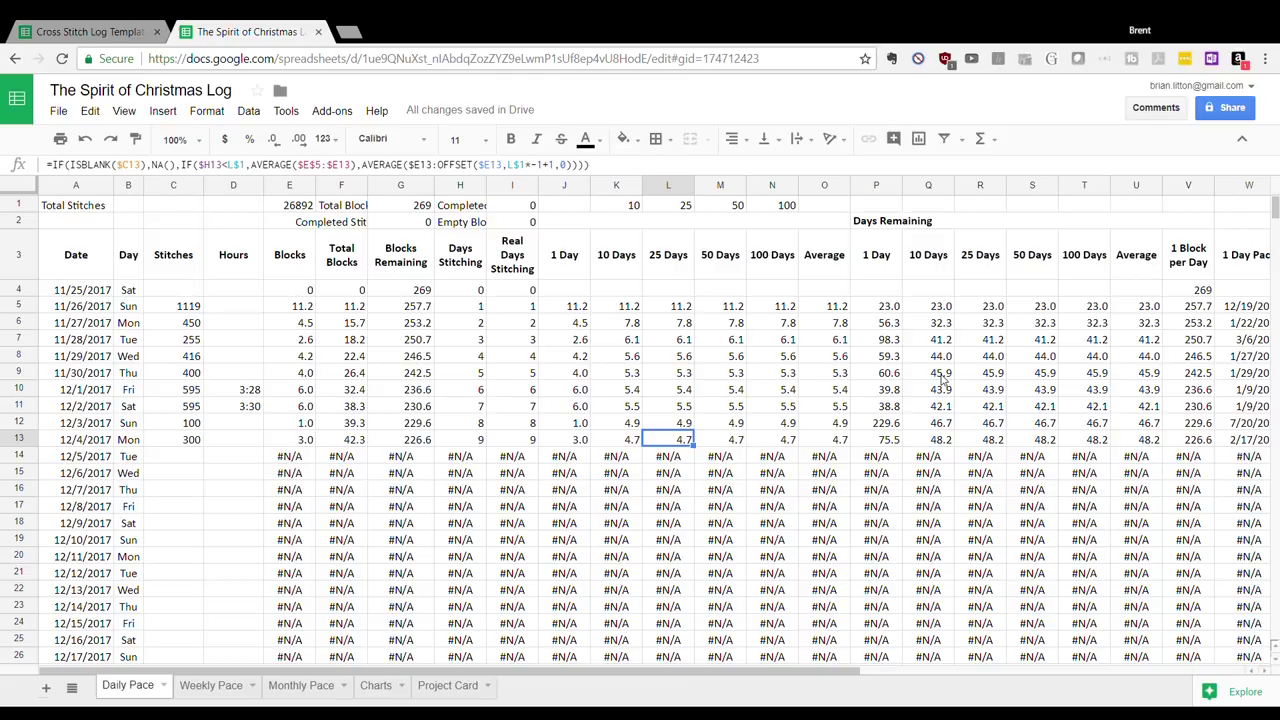
pyautogui.press('Right')
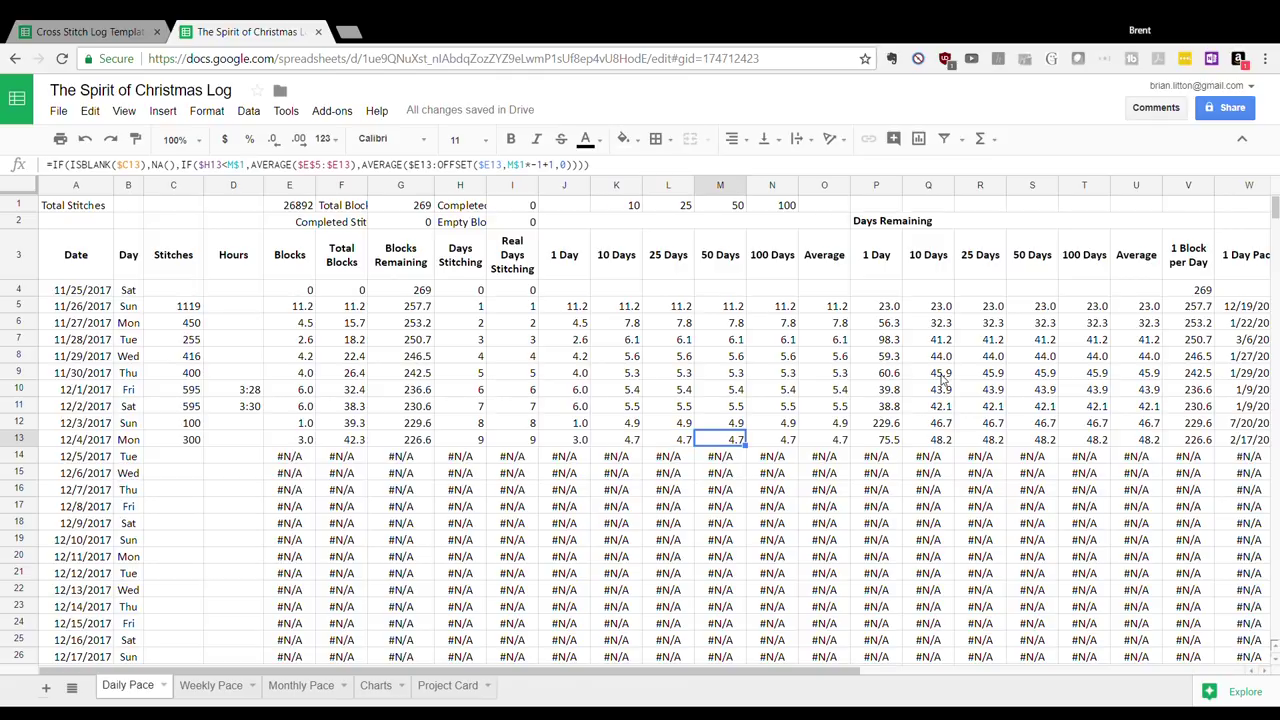
pyautogui.press('Right')
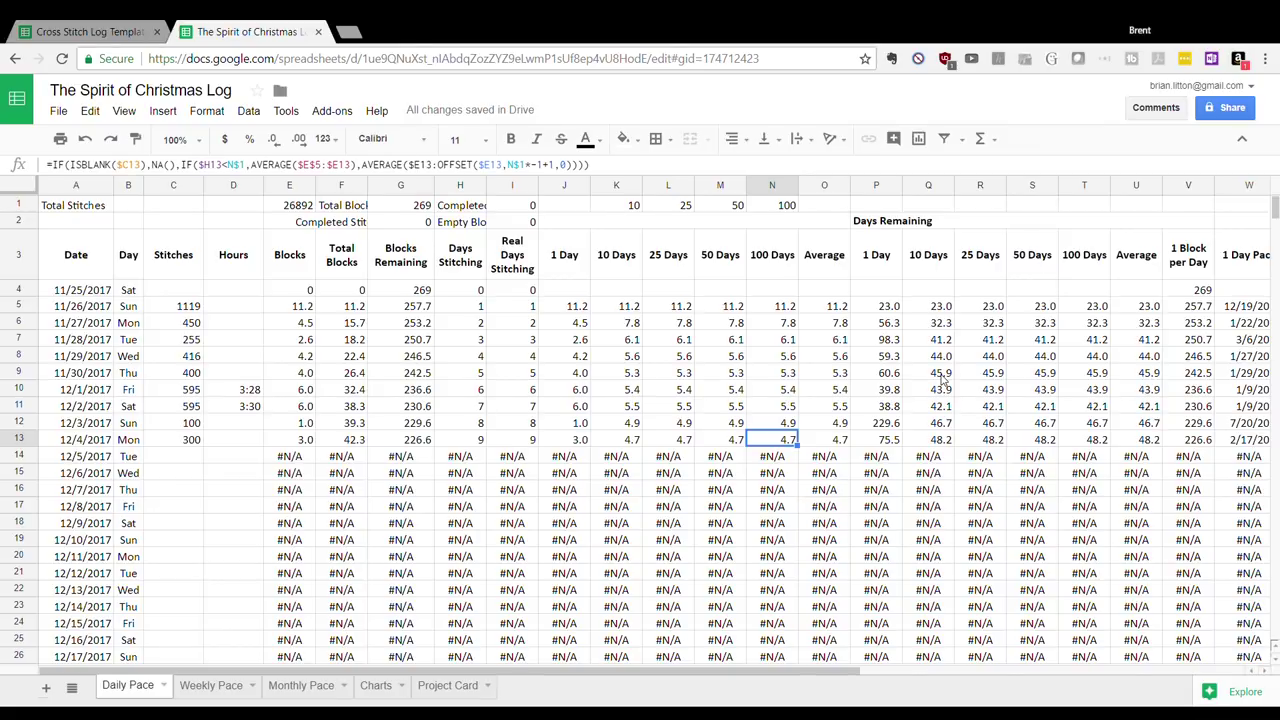
# Compare the 12/4/2017 overall Average formula with the 10 through 100 Days formulas in the same row
pyautogui.press('Left')
pyautogui.press('Left')
pyautogui.press('Left')
pyautogui.press('Left')
pyautogui.press('Right')
pyautogui.press('Right')
pyautogui.press('Right')
pyautogui.press('Right')
pyautogui.press('Right')
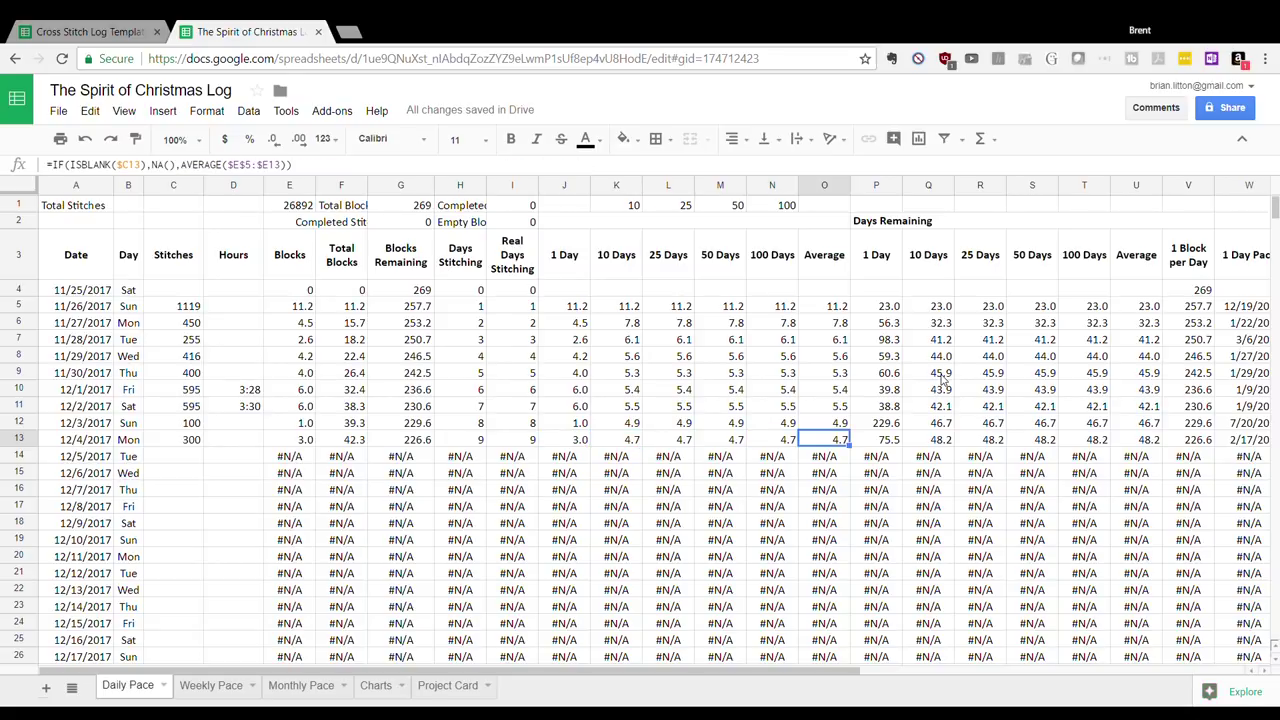
pyautogui.press('Left')
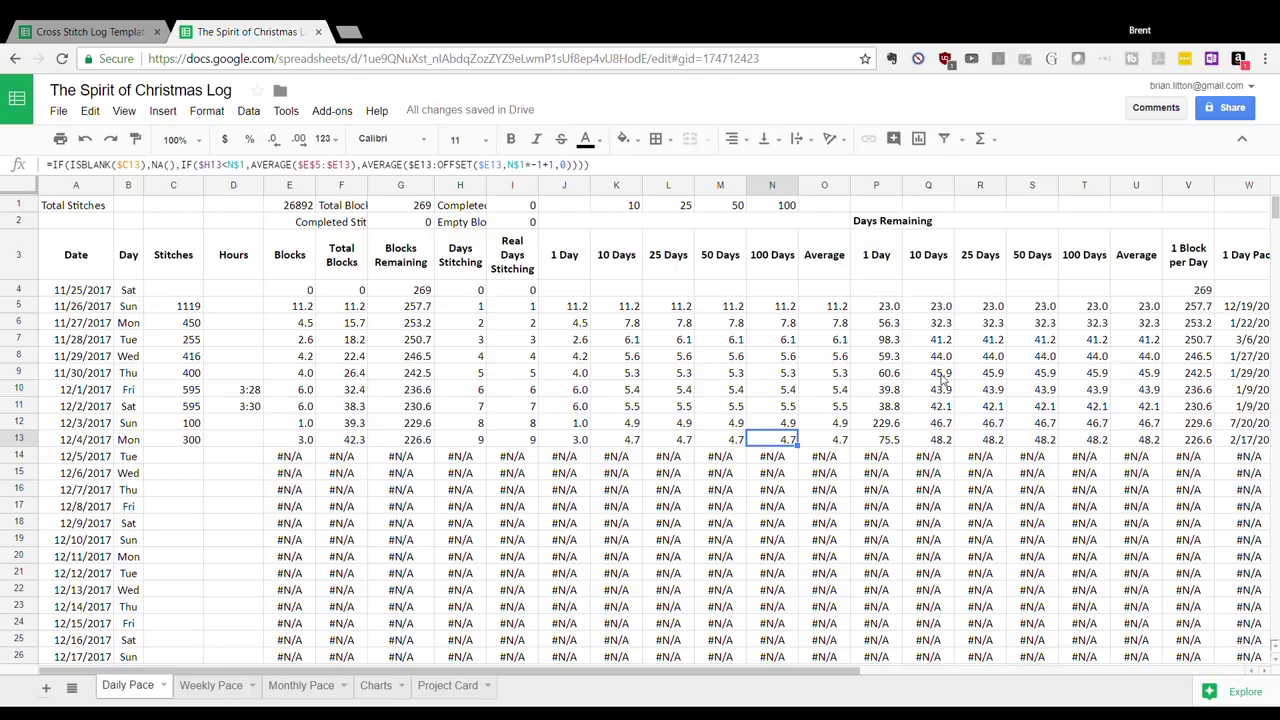
pyautogui.press('Left')
pyautogui.press('Left')
pyautogui.press('Left')
pyautogui.press('Left')
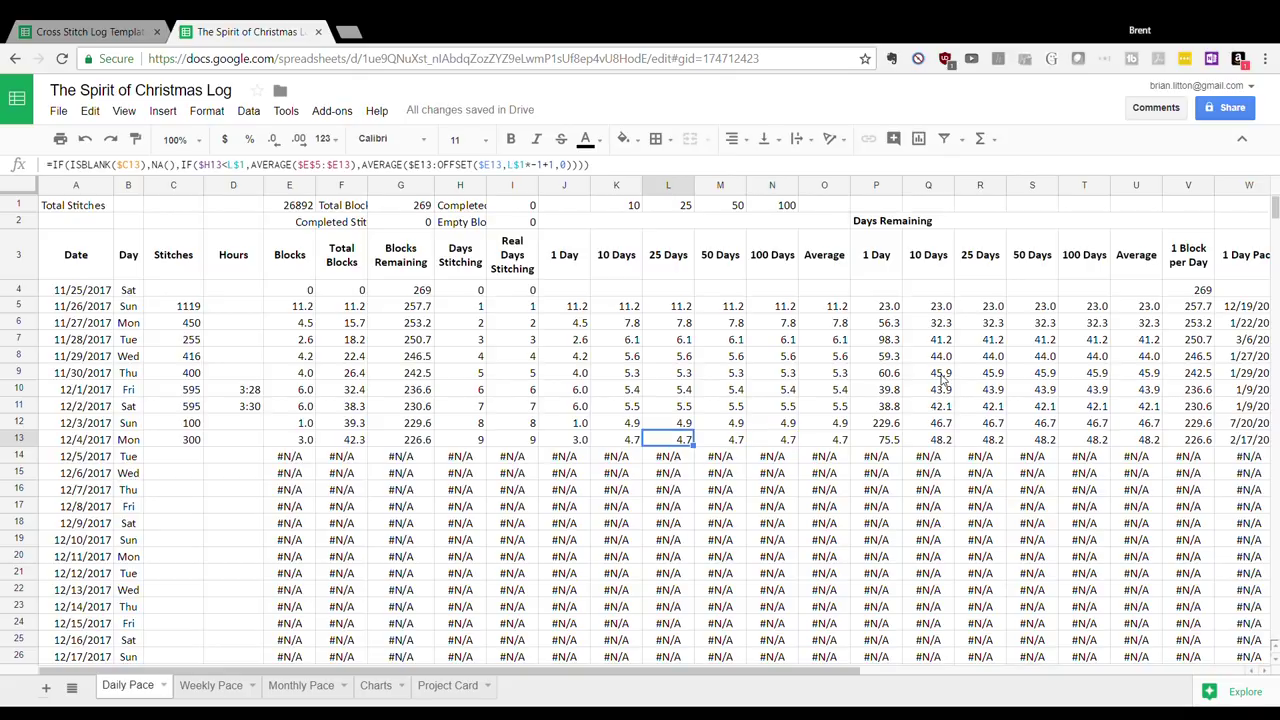
# Trace the 10 Days pace column from 12/4/2017 up to its day-count cell K1
pyautogui.press('Right')
pyautogui.press('Up')
pyautogui.press('Up')
pyautogui.press('Up')
pyautogui.press('Up')
pyautogui.press('Up')
pyautogui.press('Up')
pyautogui.press('Up')
pyautogui.press('Up')
pyautogui.press('Up')
pyautogui.press('Up')
pyautogui.press('Up')
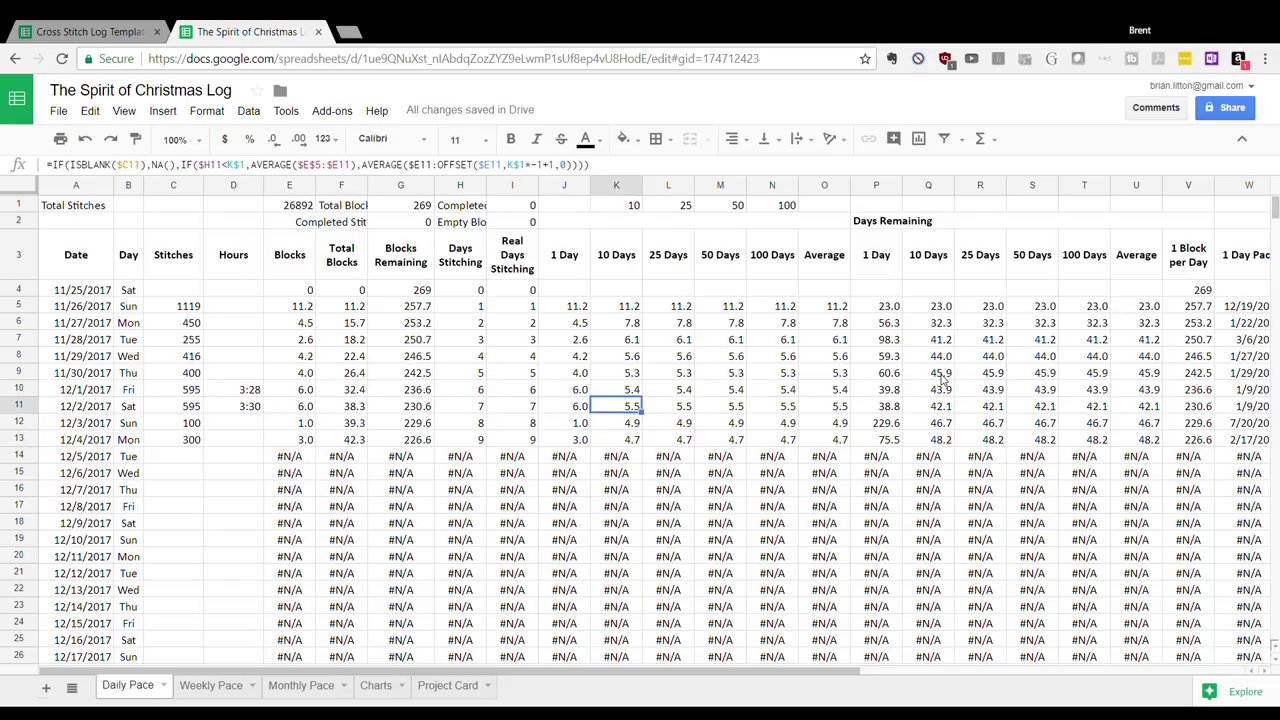
pyautogui.press('Up')
pyautogui.hotkey('shift', 'Down')
pyautogui.hotkey('shift', 'Up')
pyautogui.hotkey('shift', 'Down')
pyautogui.hotkey('shift', 'Up')
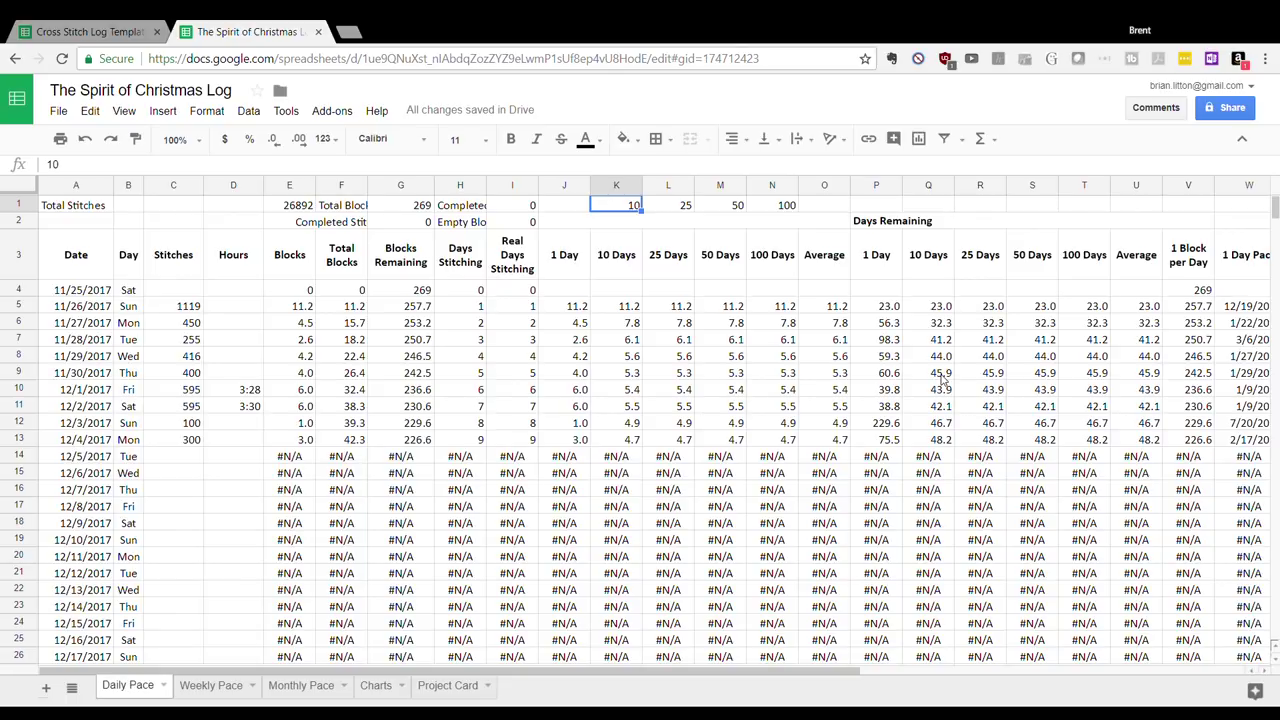
# Set the first two pace day counts in row 1 to 7 in K1 and 30 in L1
pyautogui.write('7')
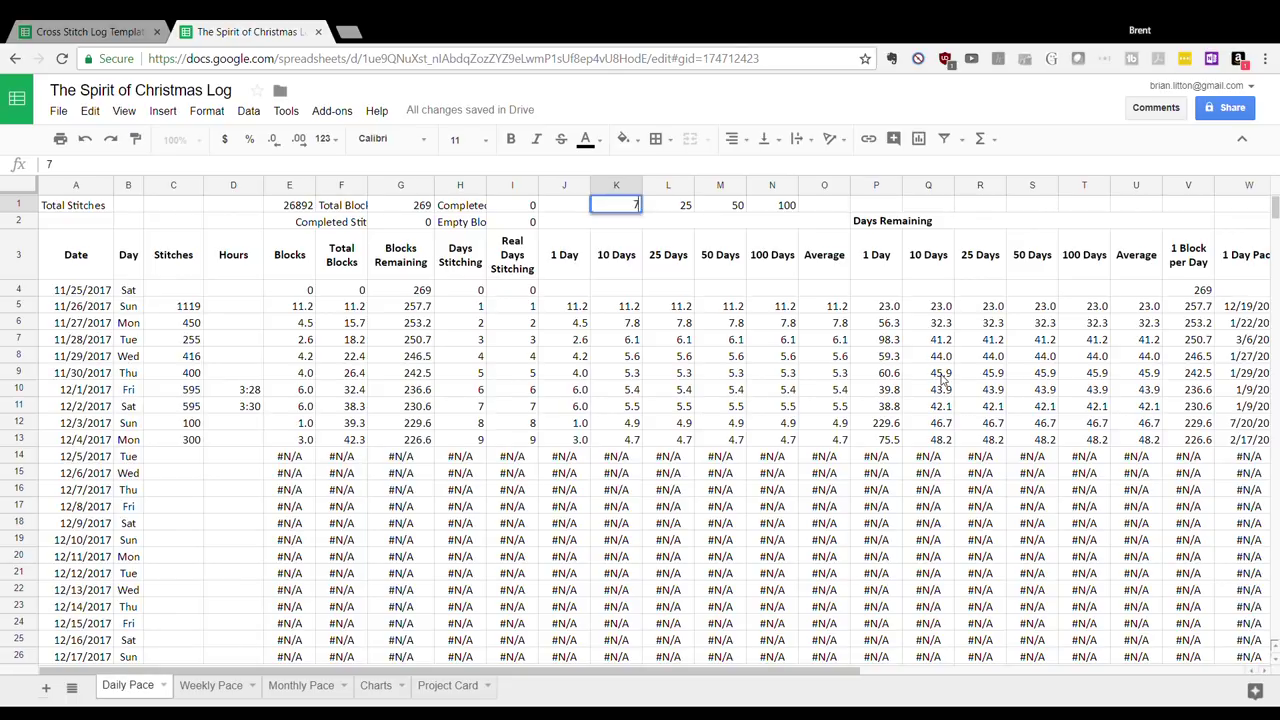
pyautogui.press('Return')
pyautogui.press('Up')
pyautogui.press('Right')
pyautogui.write('30')
pyautogui.press('Return')
pyautogui.press('Up')
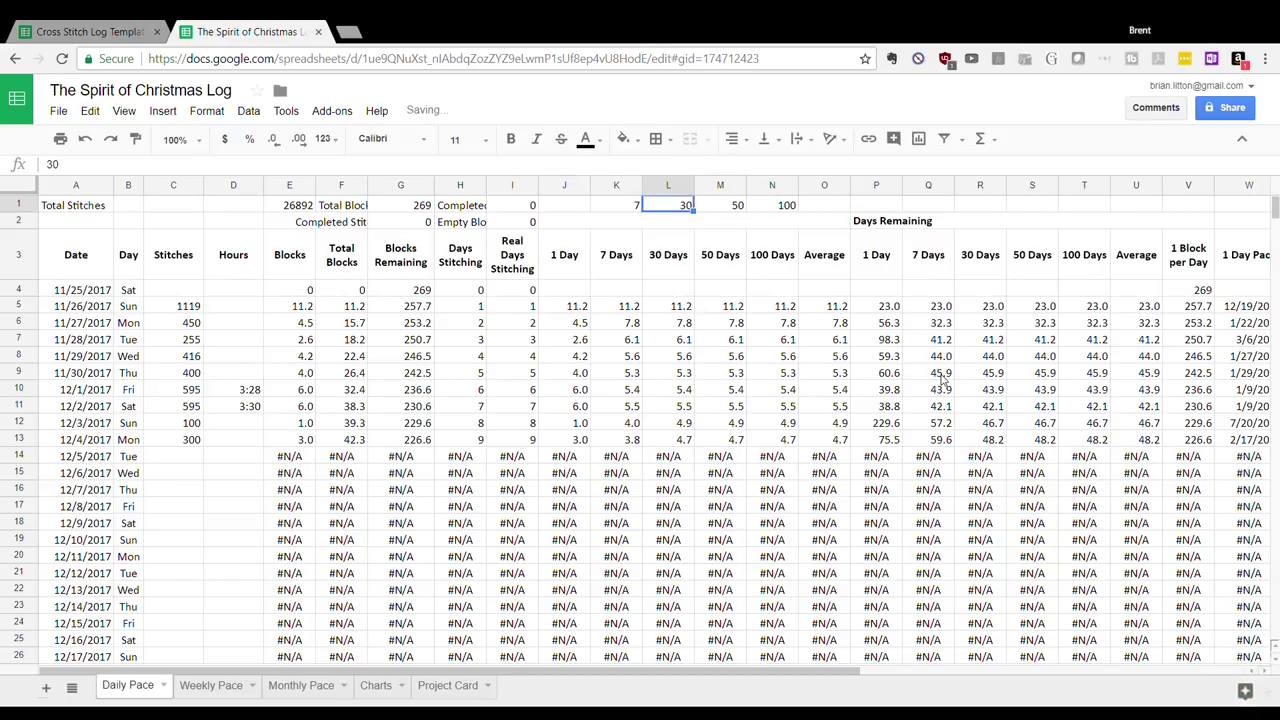
# Set the third pace day count in M1 to 92
pyautogui.press('Right')
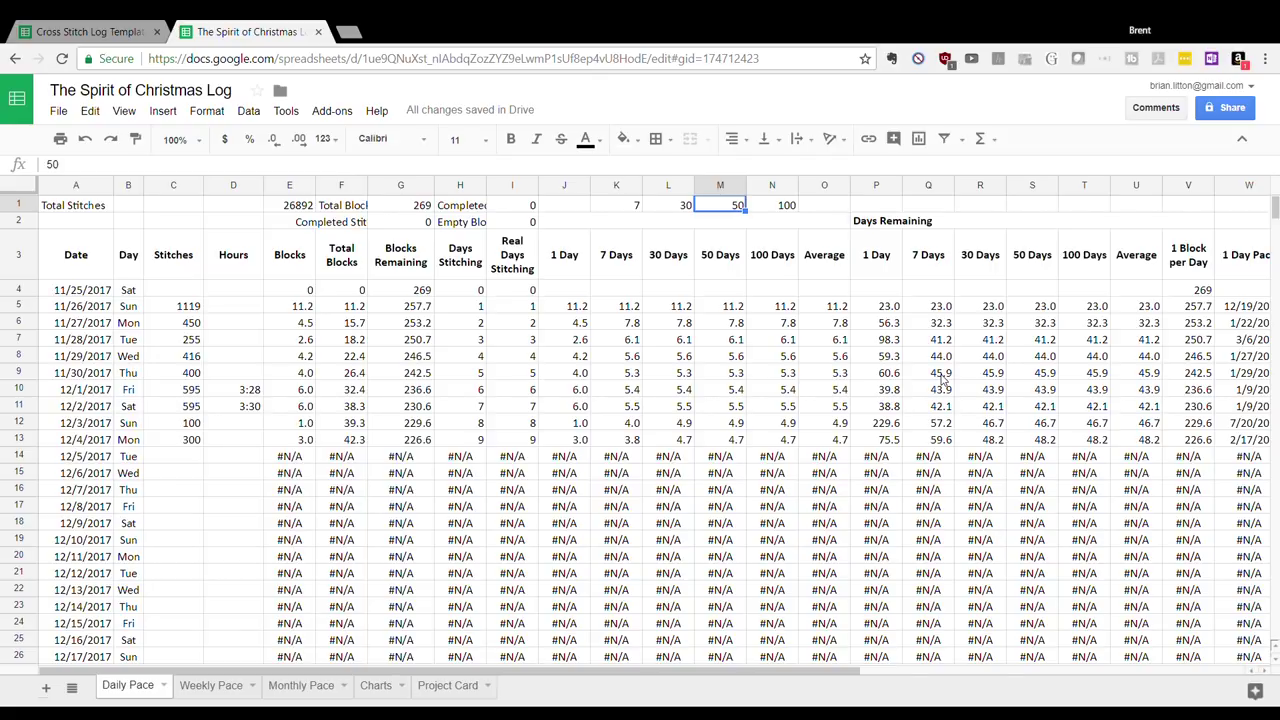
pyautogui.write('90')
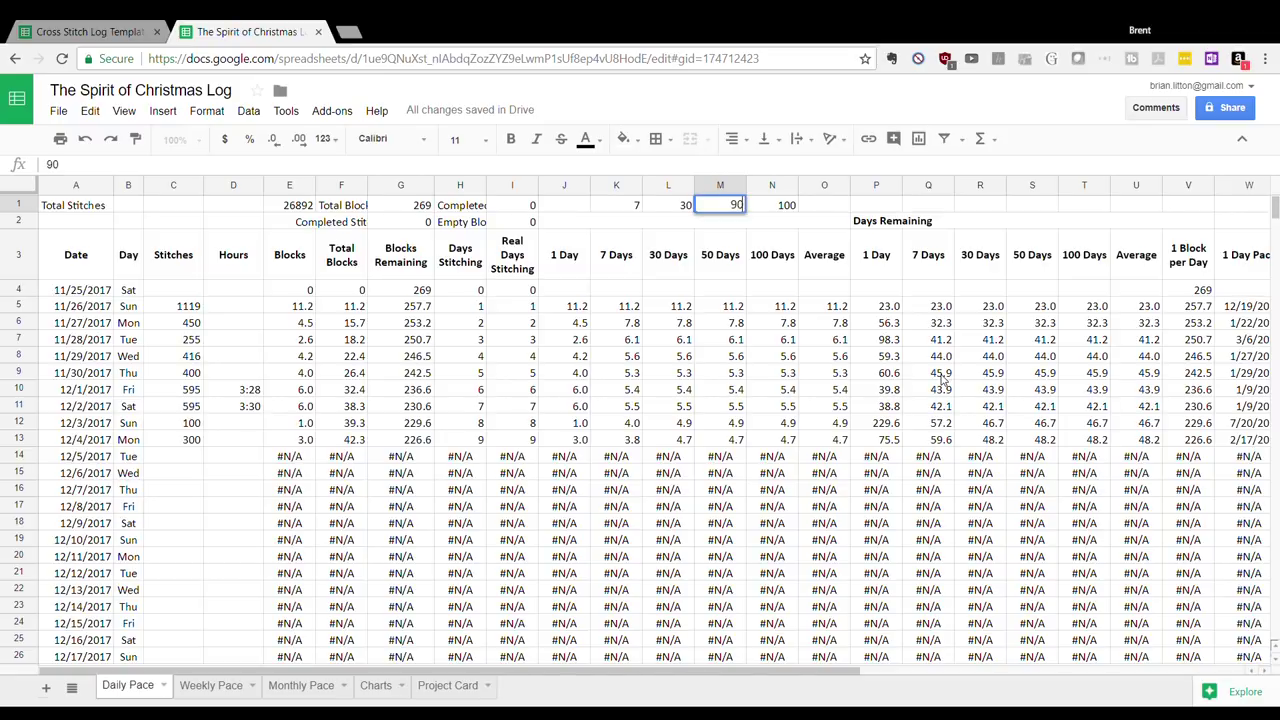
pyautogui.press('BackSpace')
pyautogui.write('2')
pyautogui.press('Return')
pyautogui.press('Down')
pyautogui.press('Down')
pyautogui.press('Down')
pyautogui.press('Down')
pyautogui.press('Down')
pyautogui.press('Down')
pyautogui.press('Down')
pyautogui.press('Down')
pyautogui.press('Down')
pyautogui.press('Down')
pyautogui.press('Down')
pyautogui.press('Down')
pyautogui.press('Down')
pyautogui.press('Down')
pyautogui.press('Down')
pyautogui.press('Down')
pyautogui.press('Down')
pyautogui.press('Down')
pyautogui.press('Down')
pyautogui.press('Down')
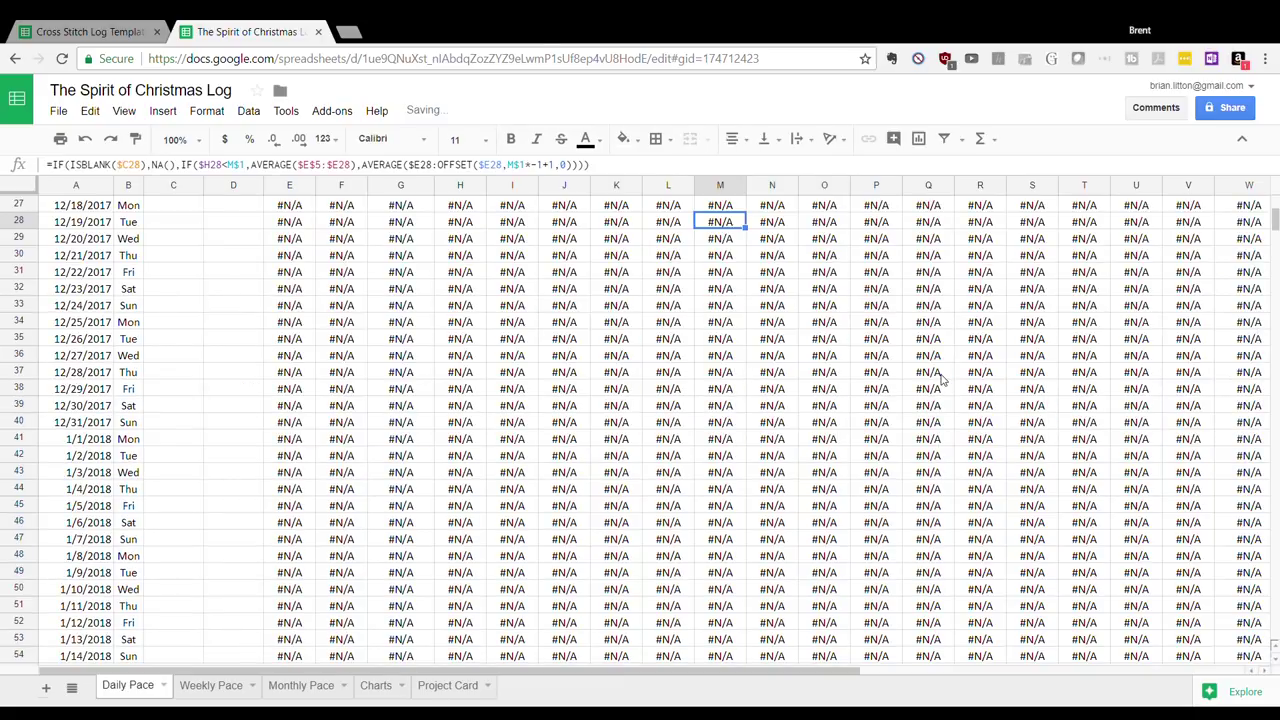
pyautogui.press('Up')
pyautogui.press('Up')
pyautogui.press('Up')
pyautogui.press('Up')
pyautogui.press('Up')
pyautogui.press('Up')
pyautogui.press('Up')
pyautogui.press('Up')
pyautogui.press('Up')
pyautogui.press('Up')
pyautogui.press('Up')
pyautogui.press('Up')
pyautogui.press('Up')
pyautogui.press('Up')
pyautogui.press('Up')
pyautogui.press('Up')
pyautogui.press('Up')
pyautogui.press('Up')
pyautogui.press('Up')
pyautogui.press('Up')
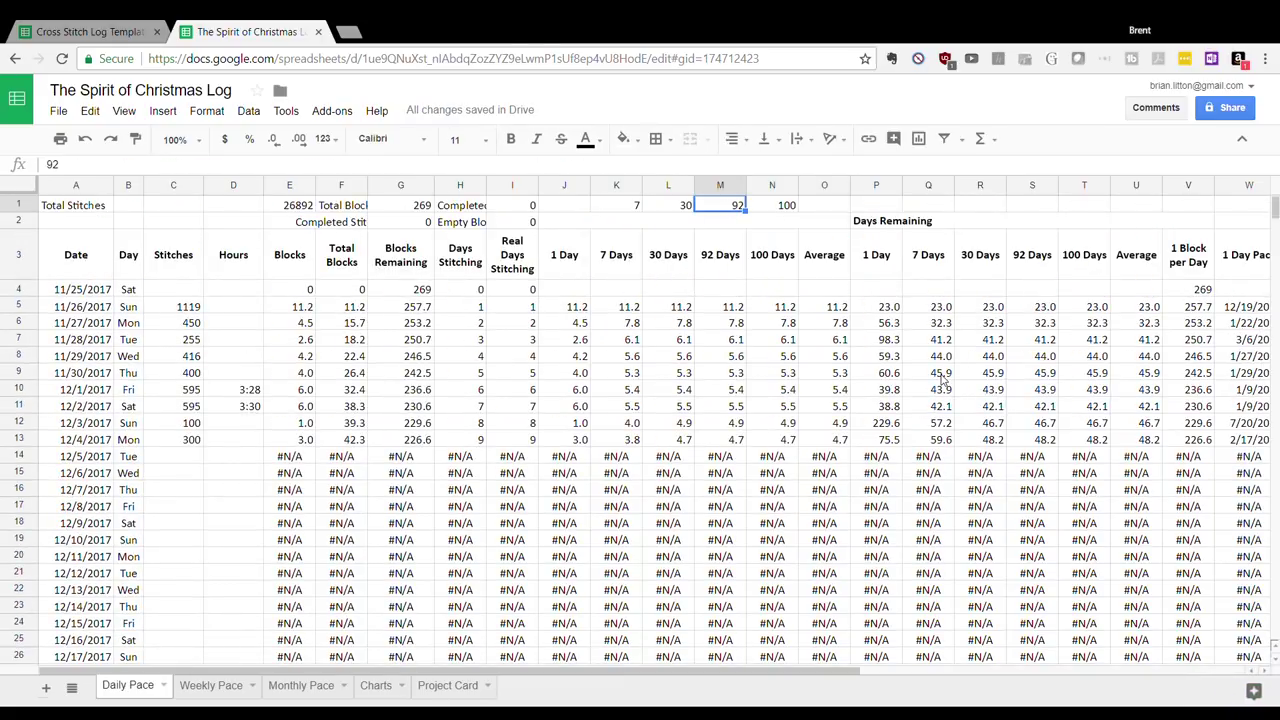
# Set the fourth pace day count in N1 to 365
pyautogui.press('Right')
pyautogui.write('365')
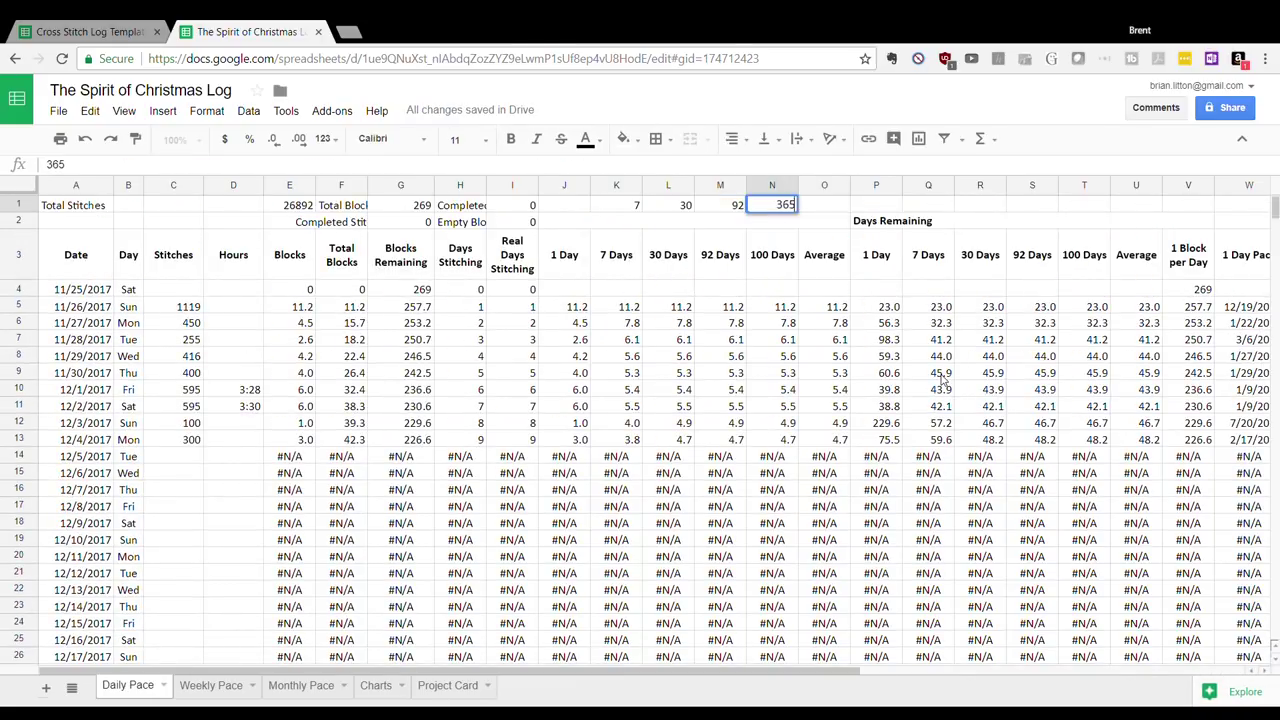
pyautogui.press('Return')
# Compare the 7 Days through 365 Days pace columns and their headings with the day counts in row 1
pyautogui.press('Down')
pyautogui.press('Down')
pyautogui.press('Down')
pyautogui.press('Down')
pyautogui.press('Down')
pyautogui.press('Down')
pyautogui.press('Down')
pyautogui.press('Down')
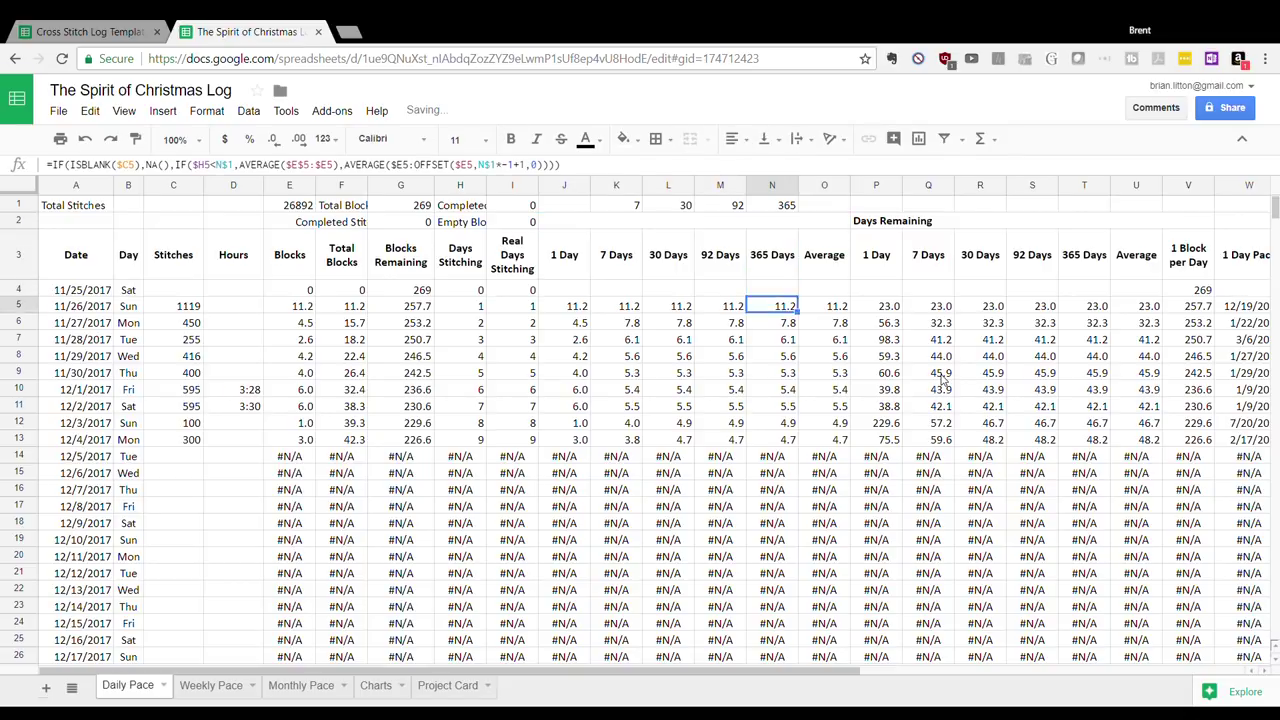
pyautogui.press('Left')
pyautogui.press('Left')
pyautogui.press('Left')
pyautogui.press('Up')
pyautogui.press('Up')
pyautogui.press('Up')
pyautogui.press('Up')
pyautogui.press('Up')
pyautogui.press('Up')
pyautogui.press('Up')
pyautogui.press('Up')
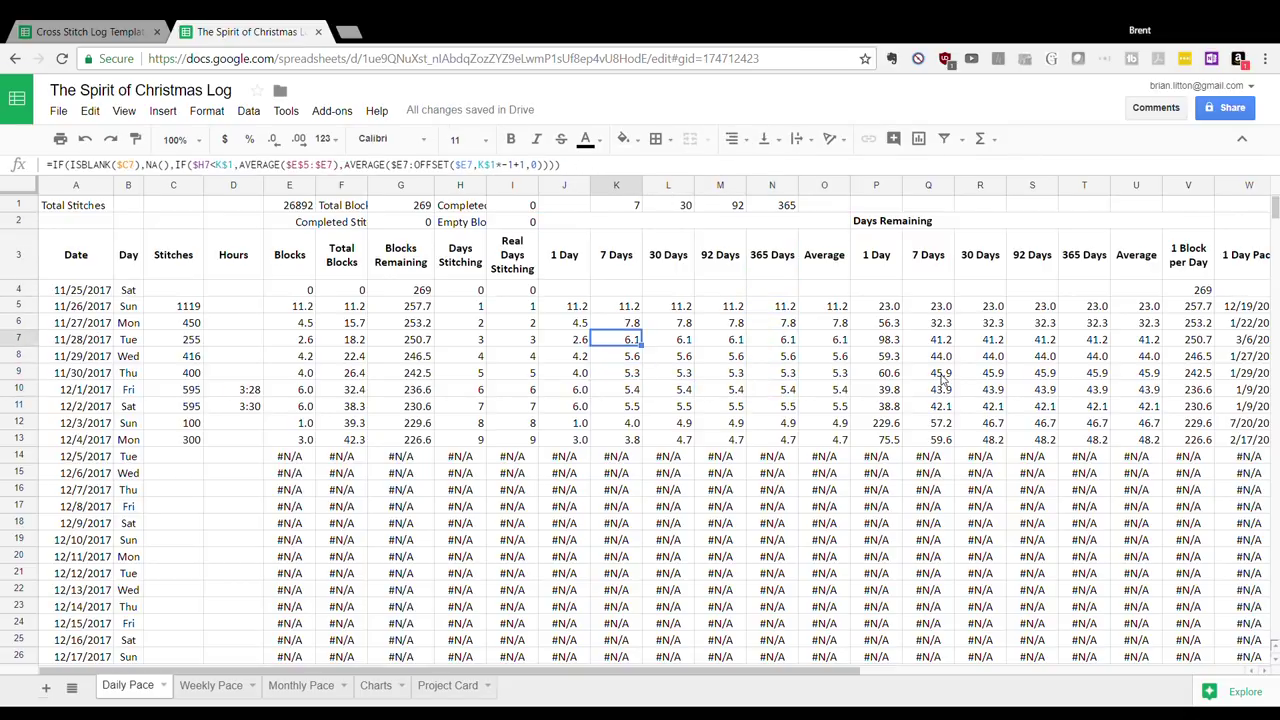
pyautogui.press('Right')
pyautogui.press('Down')
pyautogui.press('Left')
pyautogui.press('Left')
pyautogui.press('Left')
pyautogui.press('Left')
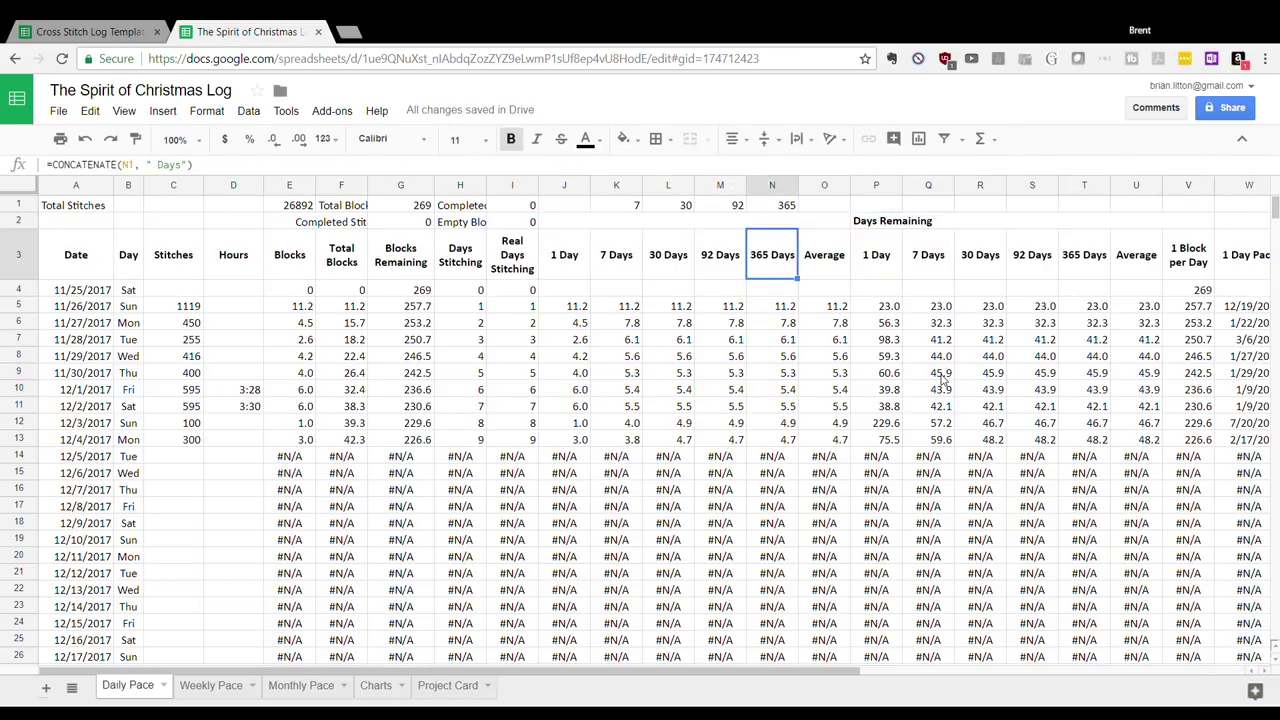
# Examine the 7 Days pace formulas from 11/26/2017 down to 12/4/2017
pyautogui.press('Up')
pyautogui.press('Up')
pyautogui.press('Left')
pyautogui.press('Down')
pyautogui.press('Down')
pyautogui.press('Down')
pyautogui.press('Down')
pyautogui.press('Down')
pyautogui.press('Down')
pyautogui.press('Down')
pyautogui.press('Down')
pyautogui.press('Down')
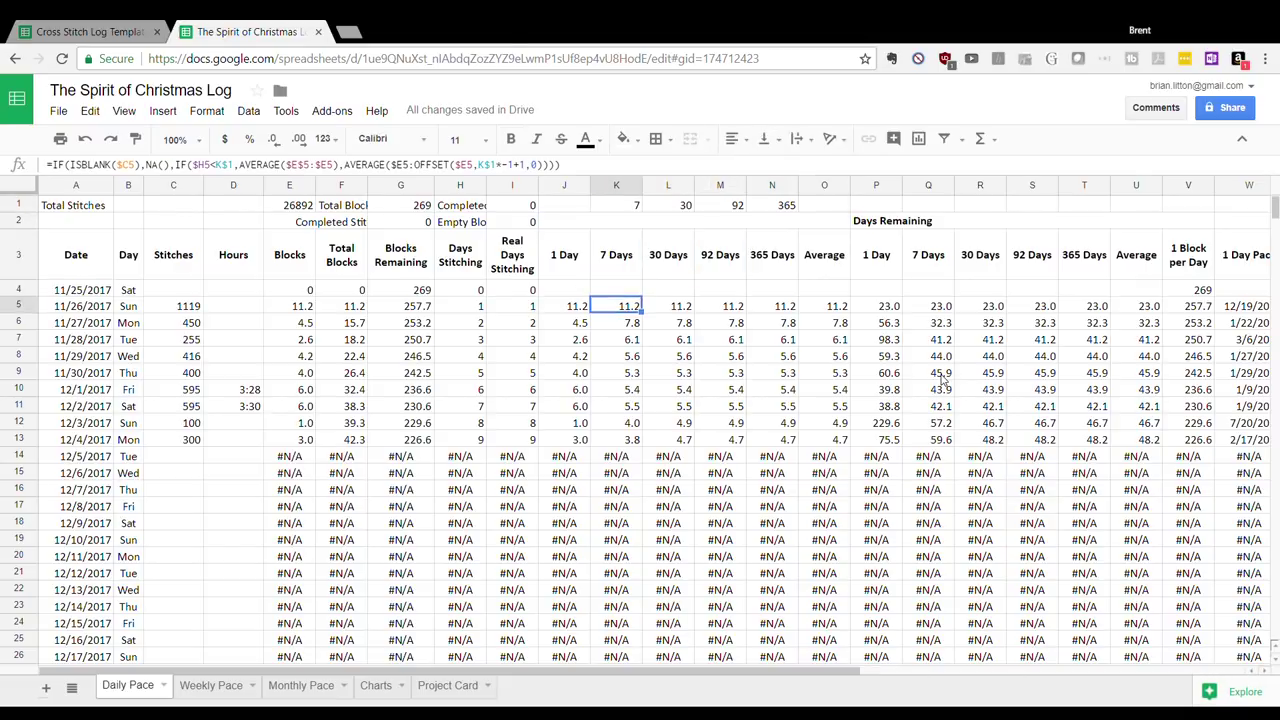
pyautogui.press('Down')
pyautogui.press('Down')
pyautogui.press('Down')
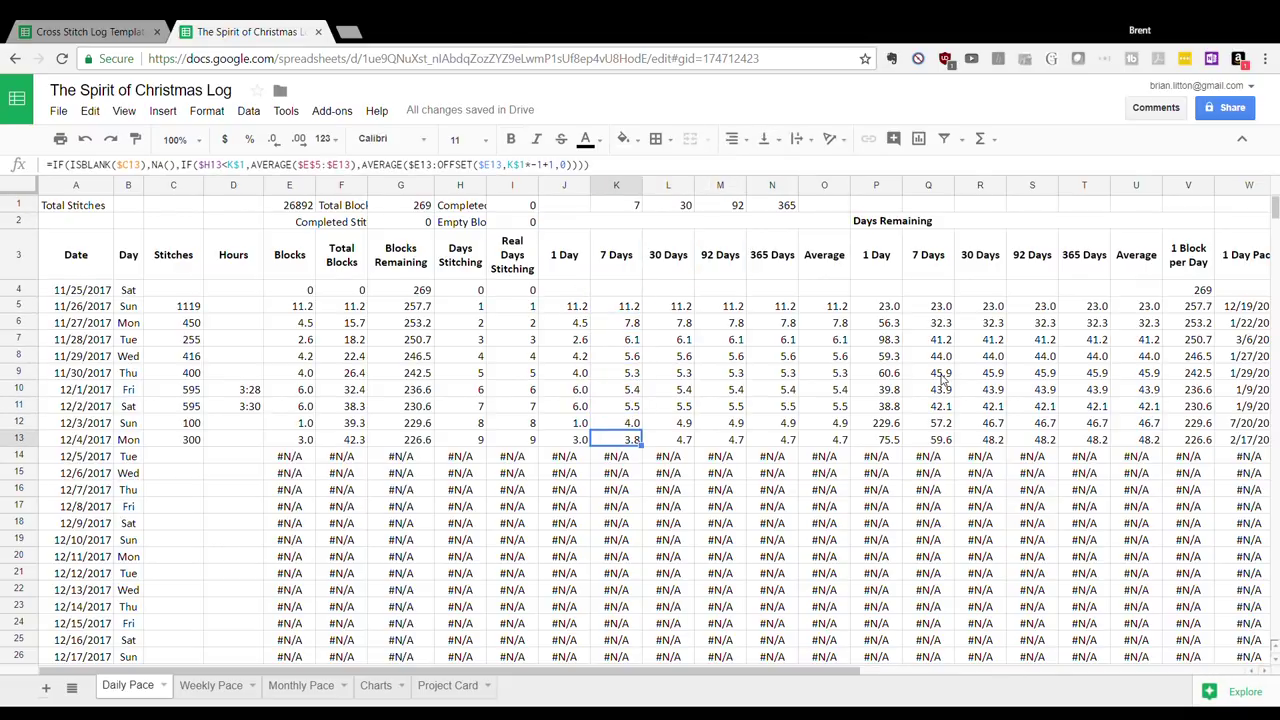
# Compare the 12/4/2017 pace formulas in the 7 through 365 Days columns and check the 365 Days heading formula
pyautogui.press('Right')
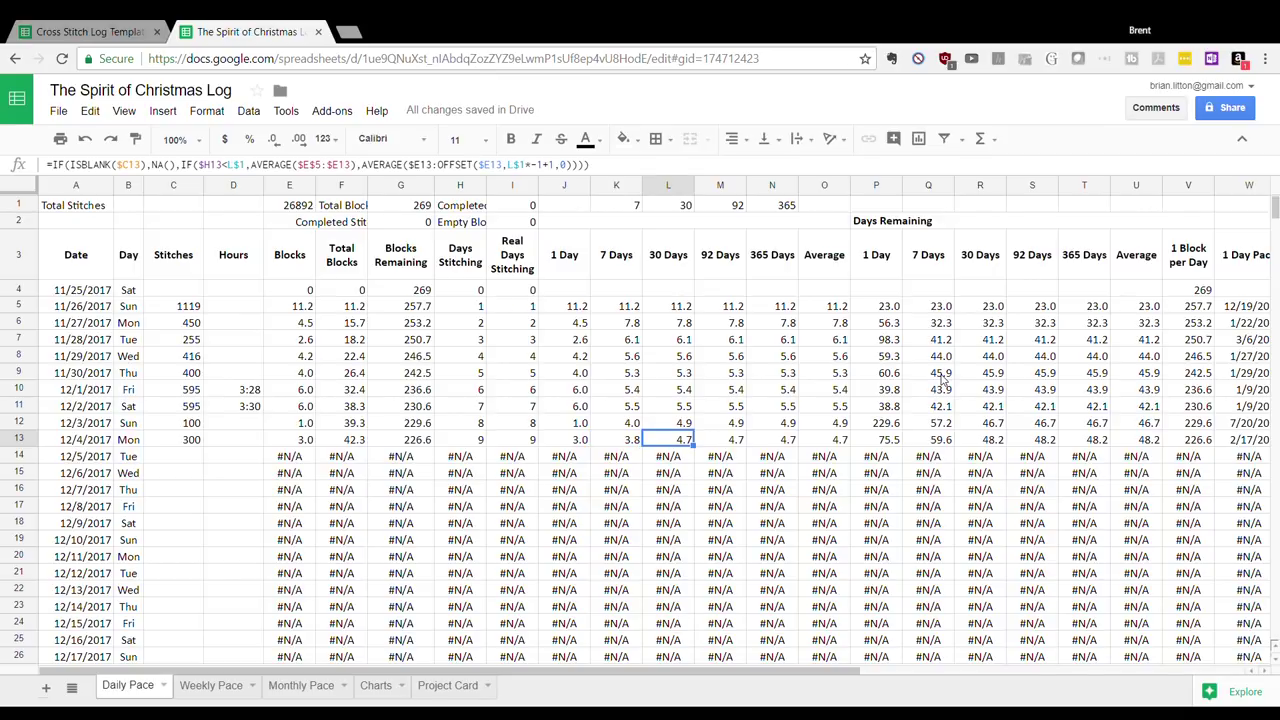
pyautogui.press('Left')
pyautogui.press('Right')
pyautogui.press('Right')
pyautogui.press('Right')
pyautogui.press('Up')
pyautogui.press('Up')
pyautogui.press('Up')
pyautogui.press('Up')
pyautogui.press('Up')
pyautogui.press('Up')
pyautogui.press('Up')
pyautogui.press('Up')
pyautogui.press('Up')
pyautogui.press('Up')
pyautogui.press('Up')
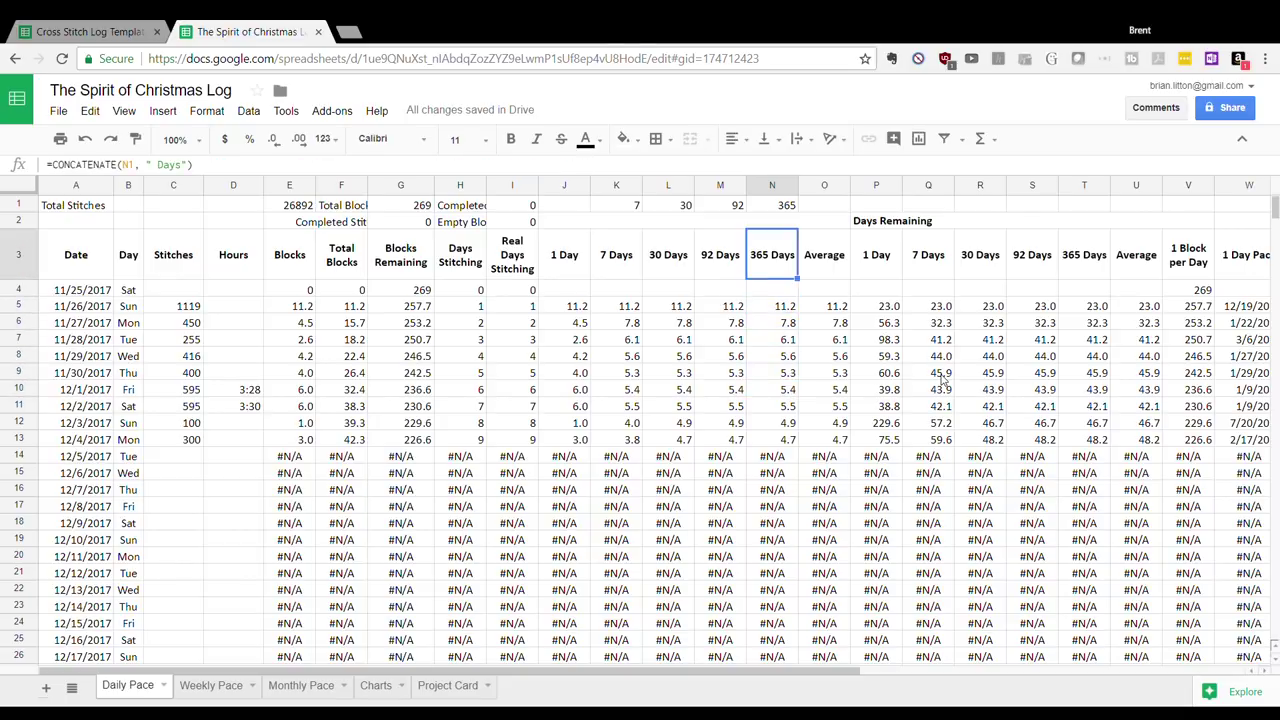
# Examine the Days Remaining heading and the 11/26/2017 formula in its 1 Day column
pyautogui.press('Right')
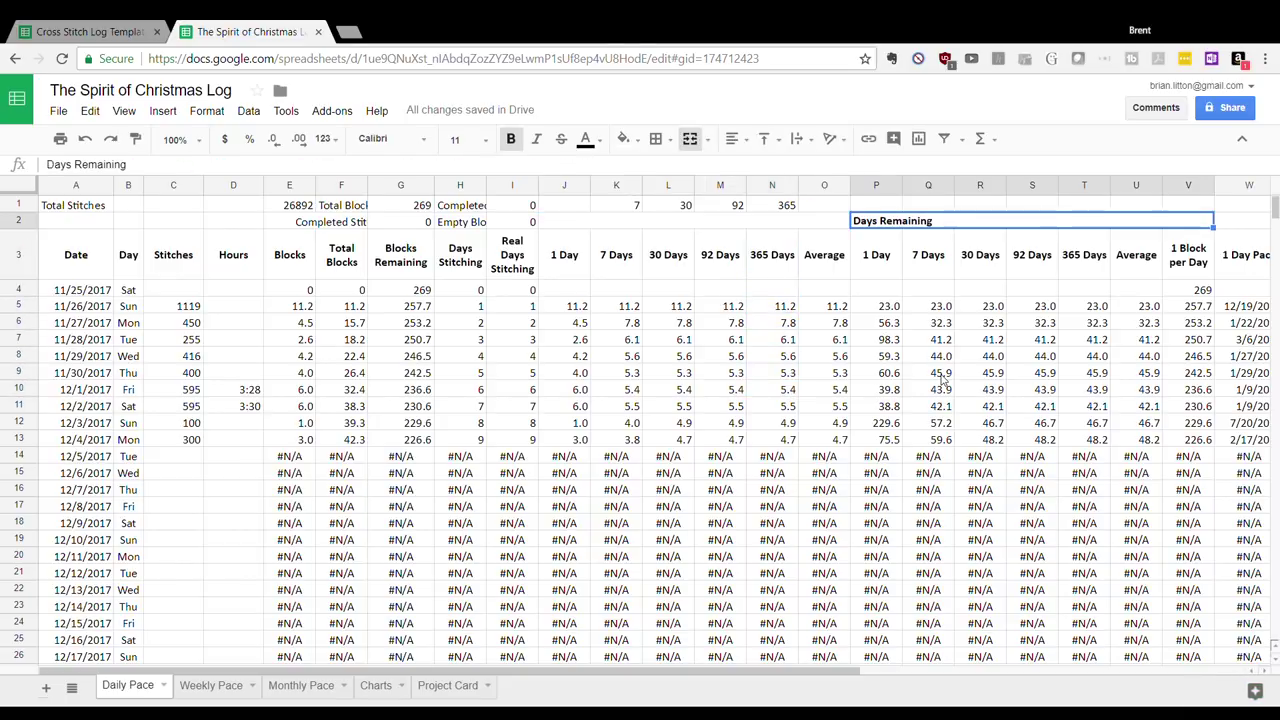
pyautogui.press('Down')
pyautogui.press('Up')
pyautogui.press('Down')
pyautogui.press('Up')
pyautogui.press('Down')
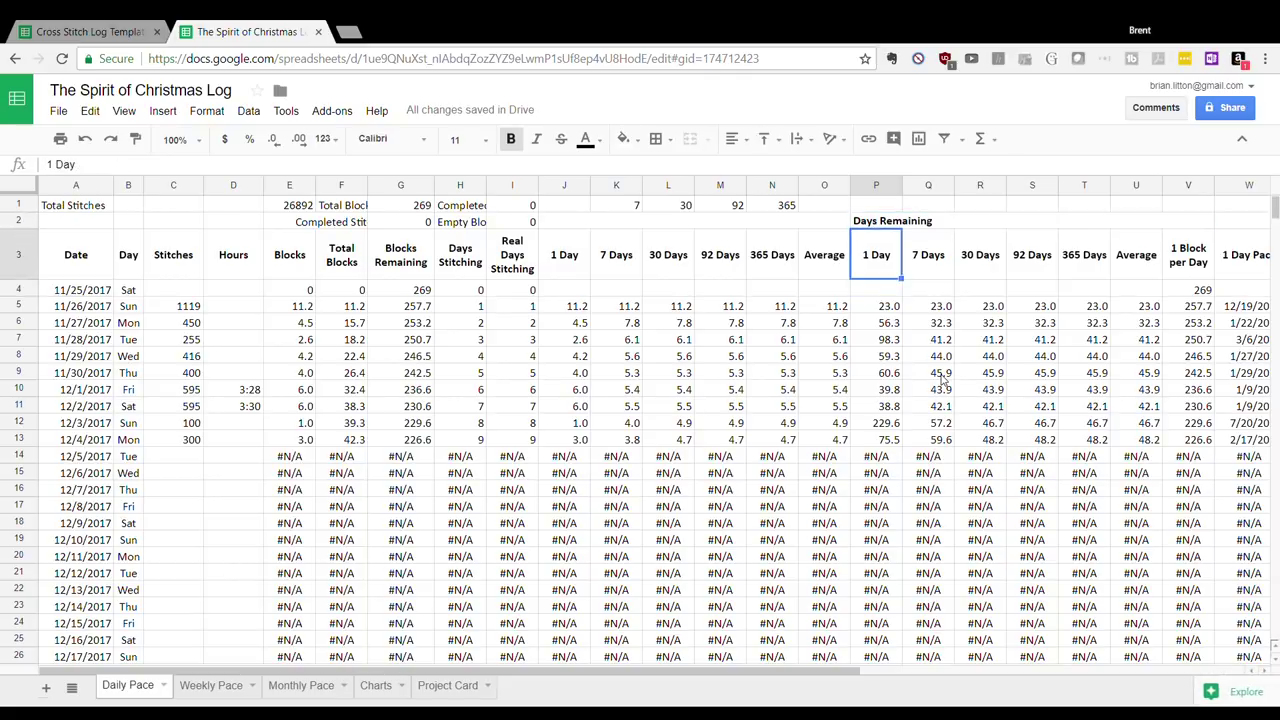
pyautogui.press('Down')
pyautogui.press('Down')
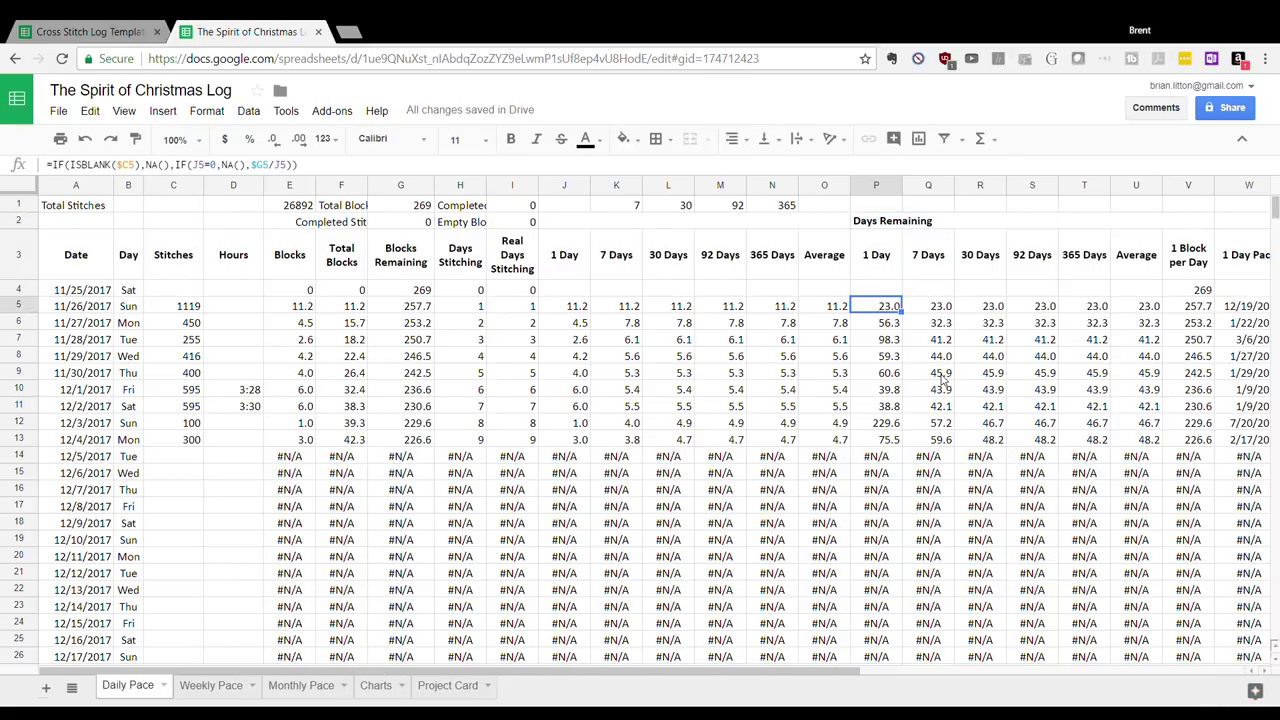
# Compare the 11/26/2017 pace formulas from Average back to 7 Days with the 1 Day remaining formula in that row
pyautogui.press('Left')
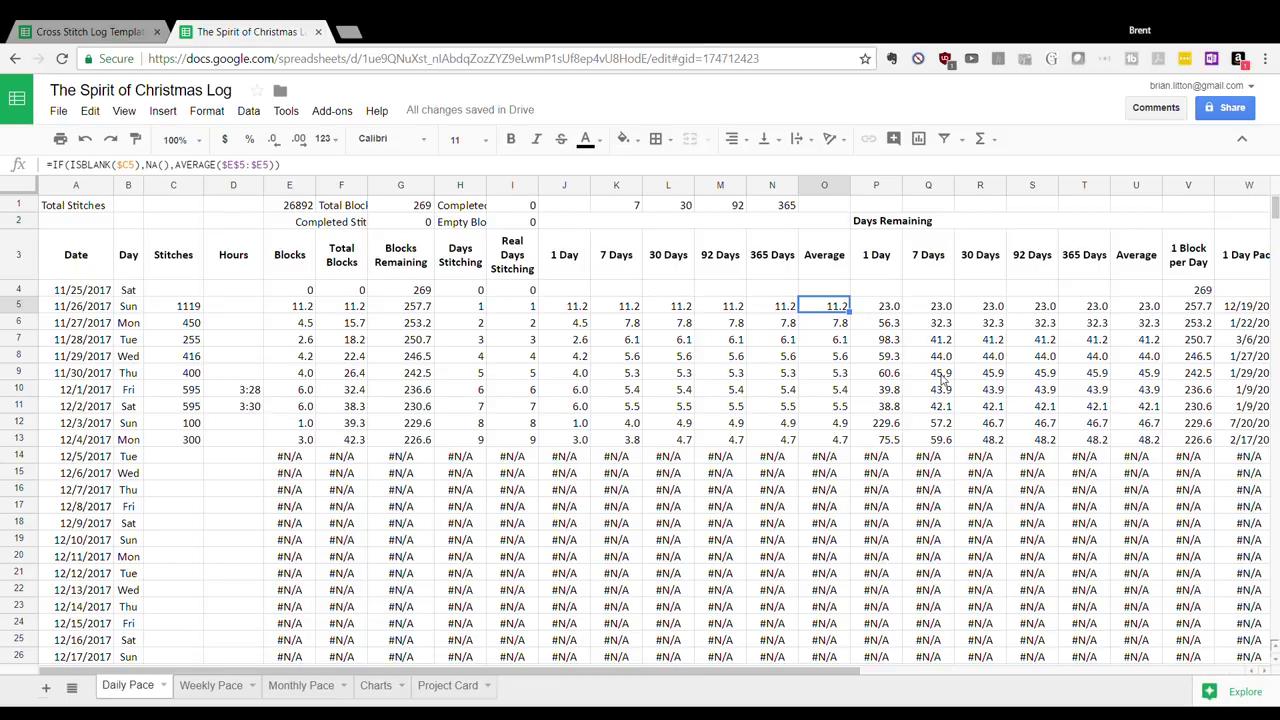
pyautogui.press('Left')
pyautogui.press('Left')
pyautogui.press('Left')
pyautogui.press('Left')
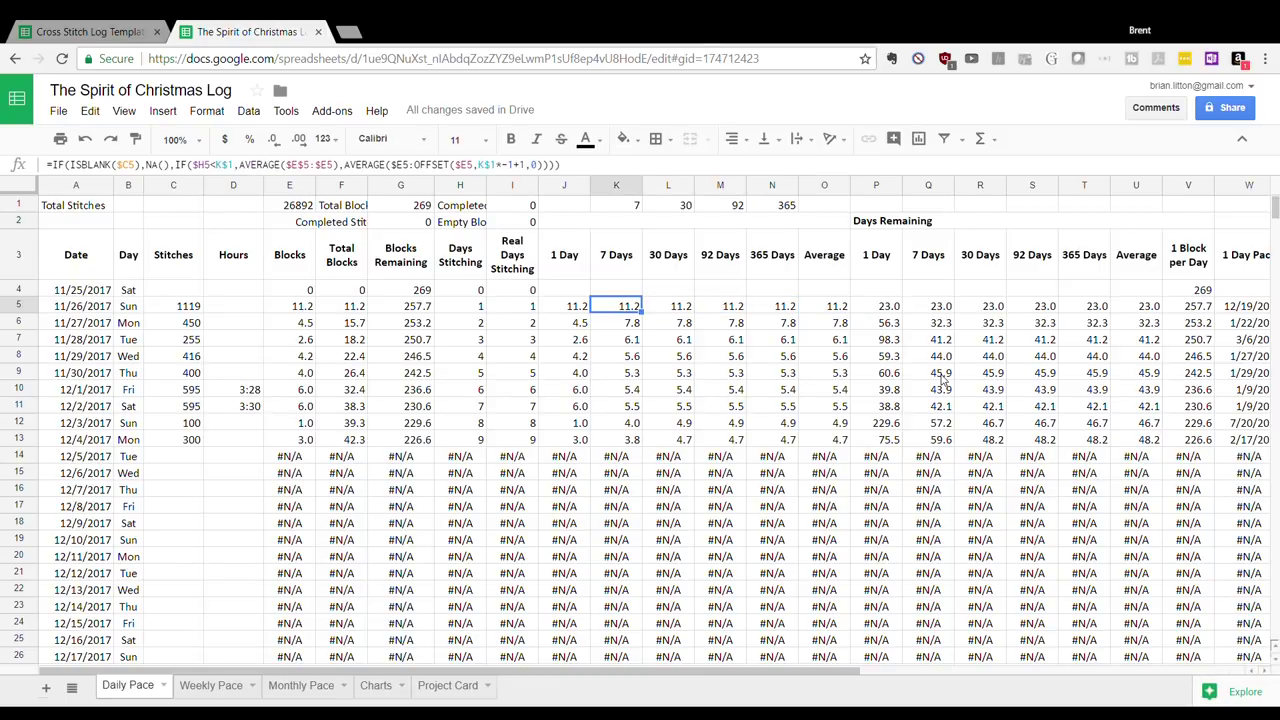
pyautogui.press('Right')
pyautogui.press('Right')
pyautogui.press('Right')
pyautogui.press('Right')
pyautogui.press('Right')
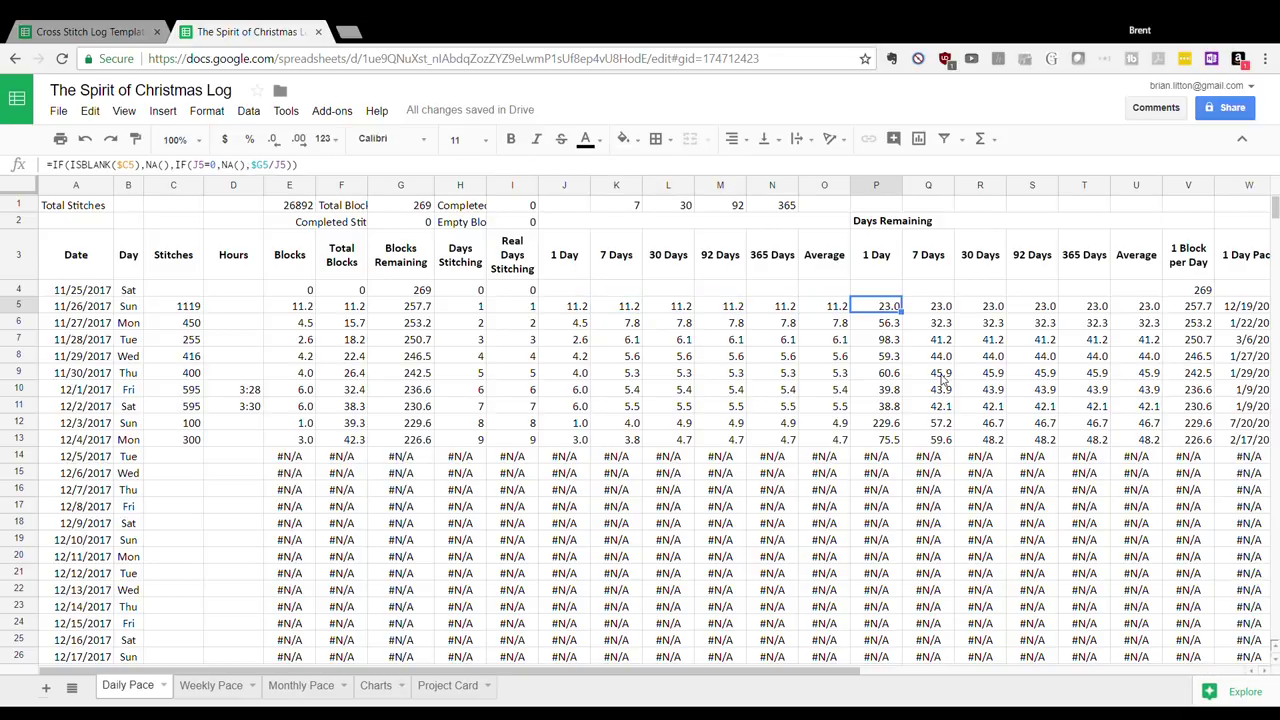
# Examine the Days Remaining formulas in the 1 Day and 7 Days columns, ending at the 12/4/2017 row of 7 Days
pyautogui.press('Right')
pyautogui.press('Left')
pyautogui.press('Down')
pyautogui.press('Up')
pyautogui.press('Up')
pyautogui.press('Up')
pyautogui.press('Down')
pyautogui.press('Down')
pyautogui.press('Down')
pyautogui.press('Down')
pyautogui.press('Right')
pyautogui.press('Right')
pyautogui.press('Left')
pyautogui.press('Left')
pyautogui.press('Down')
pyautogui.press('Right')
pyautogui.press('Down')
pyautogui.press('Down')
pyautogui.press('Down')
pyautogui.press('Down')
pyautogui.press('Down')
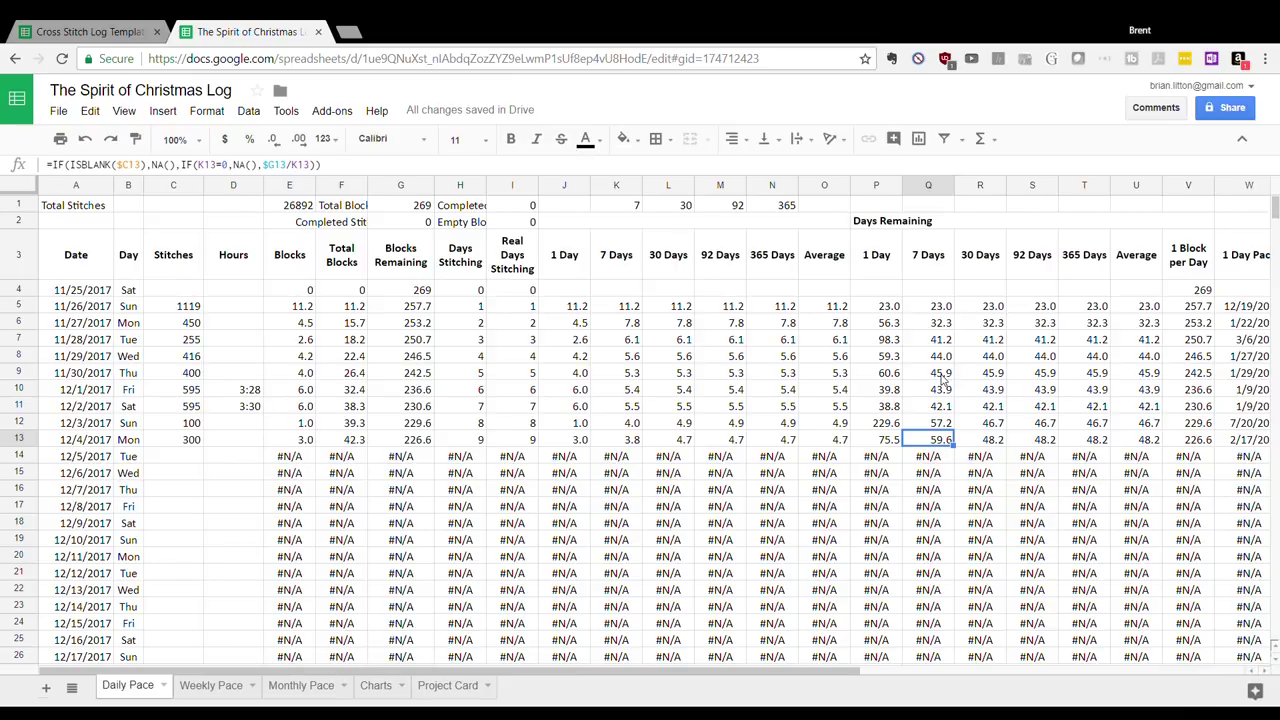
# Compare the Days Remaining formulas in the 12/4/2017 row across the 30 Days through Average columns, ending at 365 Days
pyautogui.press('Right')
pyautogui.press('Right')
pyautogui.press('Right')
pyautogui.press('Right')
pyautogui.press('Right')
pyautogui.press('Right')
pyautogui.press('Left')
pyautogui.press('Left')
pyautogui.press('Left')
pyautogui.press('Left')
pyautogui.press('Right')
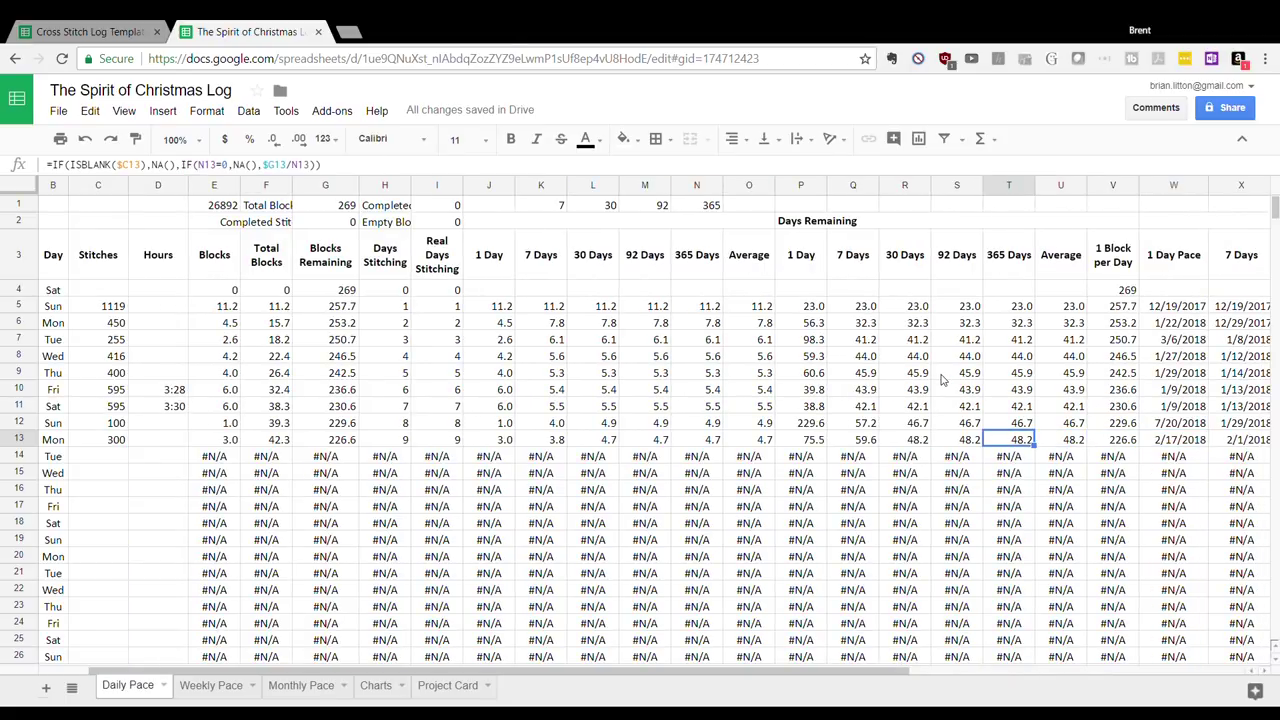
# Look across the Completion Prediction columns in the 12/4/2017 row, ending at the 1 Day Pace formula
pyautogui.press('Right')
pyautogui.press('Right')
pyautogui.press('Right')
pyautogui.press('Right')
pyautogui.press('Right')
pyautogui.press('Right')
pyautogui.press('Right')
pyautogui.press('Right')
pyautogui.press('Right')
pyautogui.press('Right')
pyautogui.press('Right')
pyautogui.press('Left')
pyautogui.press('Left')
pyautogui.press('Left')
pyautogui.press('Left')
pyautogui.press('Left')
pyautogui.press('Left')
pyautogui.press('Left')
pyautogui.press('Left')
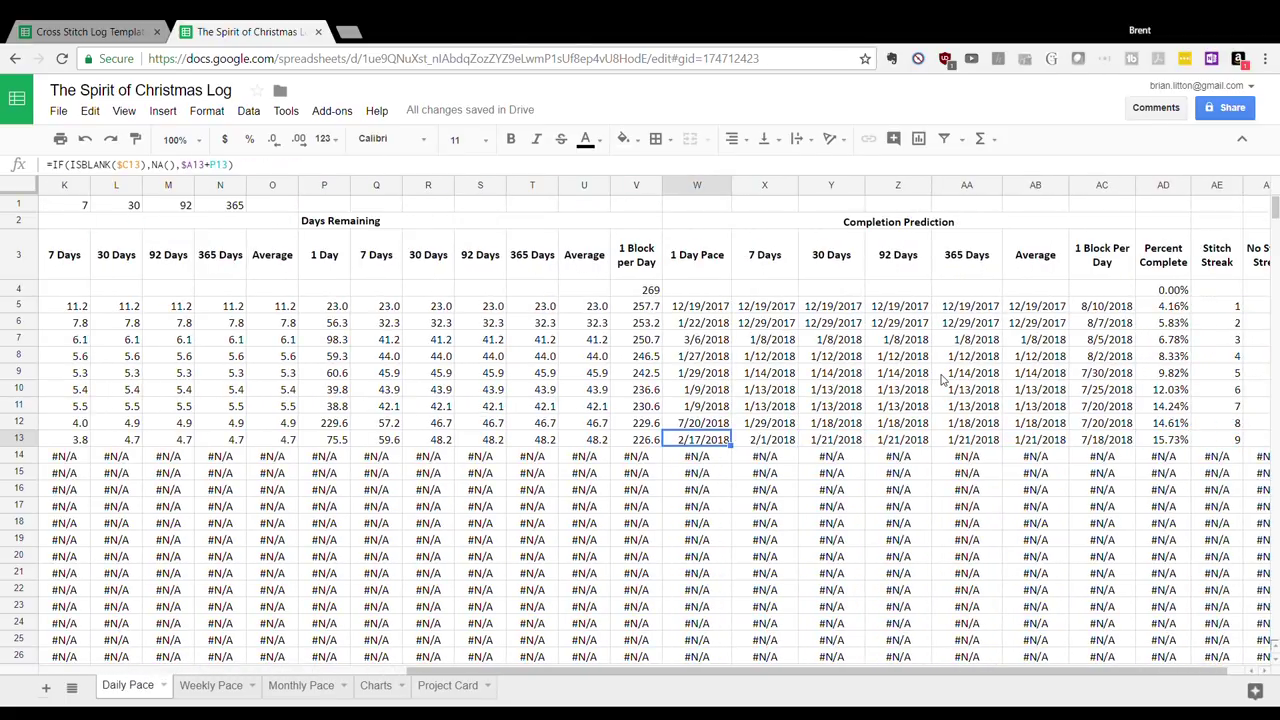
# Examine the 1 Day Pace completion predictions from the heading down to the 12/4/2017 row
pyautogui.press('Up')
pyautogui.press('Up')
pyautogui.press('Up')
pyautogui.press('Up')
pyautogui.press('Up')
pyautogui.press('Up')
pyautogui.press('Up')
pyautogui.press('Up')
pyautogui.press('Up')
pyautogui.press('Down')
pyautogui.press('Down')
pyautogui.press('Down')
pyautogui.press('Down')
pyautogui.press('Down')
pyautogui.press('Down')
pyautogui.press('Down')
pyautogui.press('Down')
pyautogui.press('Down')
pyautogui.press('Down')
pyautogui.press('Up')
pyautogui.press('Up')
pyautogui.press('Down')
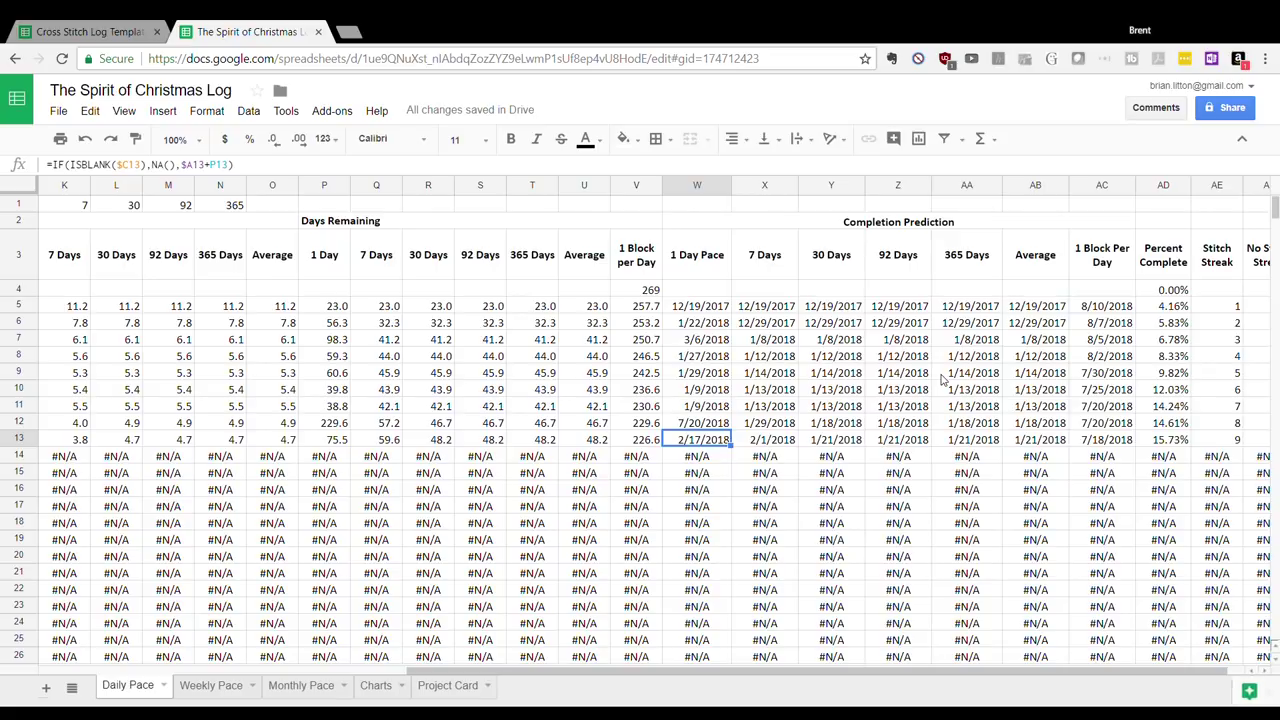
# Compare the 12/4/2017 prediction formulas in 1 Day Pace and 7 Days, and check the earlier predictions in the 30 Days column
pyautogui.press('Right')
pyautogui.press('Left')
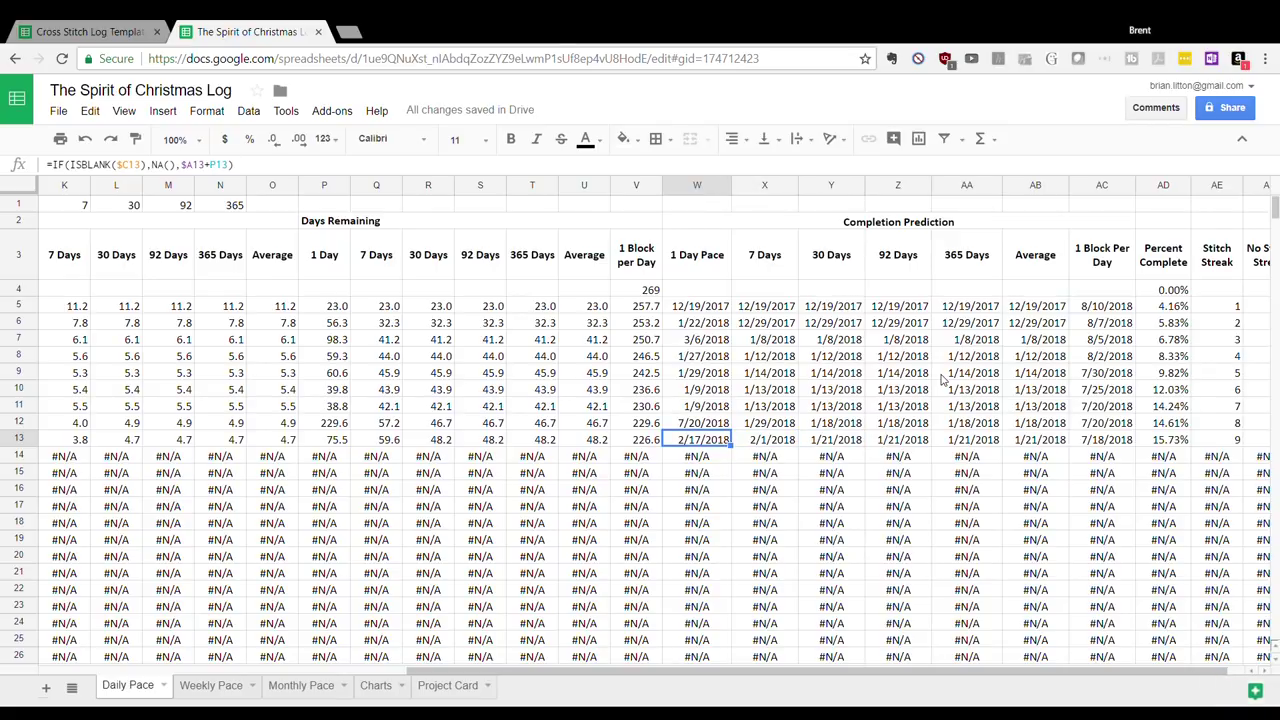
pyautogui.press('Right')
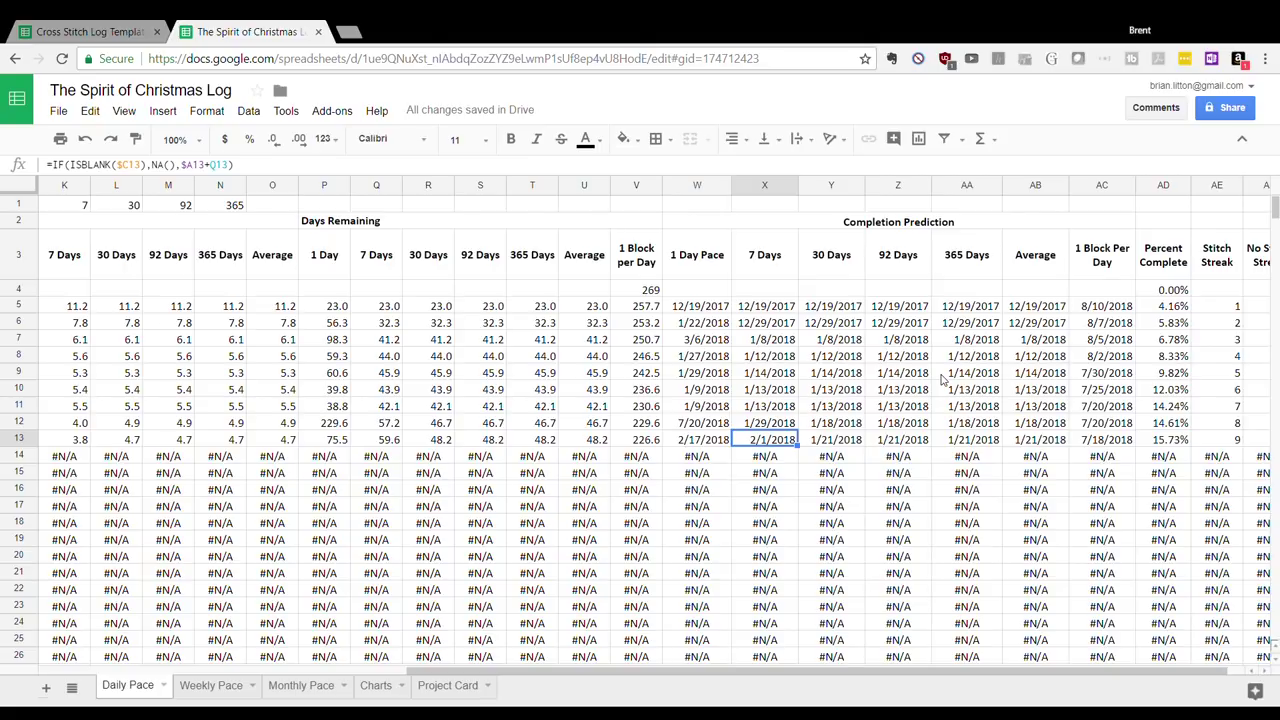
pyautogui.press('Right')
pyautogui.press('Up')
pyautogui.press('Up')
pyautogui.press('Up')
pyautogui.press('Up')
pyautogui.press('Down')
pyautogui.press('Down')
pyautogui.press('Down')
pyautogui.press('Down')
pyautogui.press('Up')
pyautogui.press('Down')
pyautogui.press('Right')
pyautogui.press('Right')
pyautogui.press('Left')
pyautogui.press('Left')
pyautogui.press('Left')
pyautogui.press('Left')
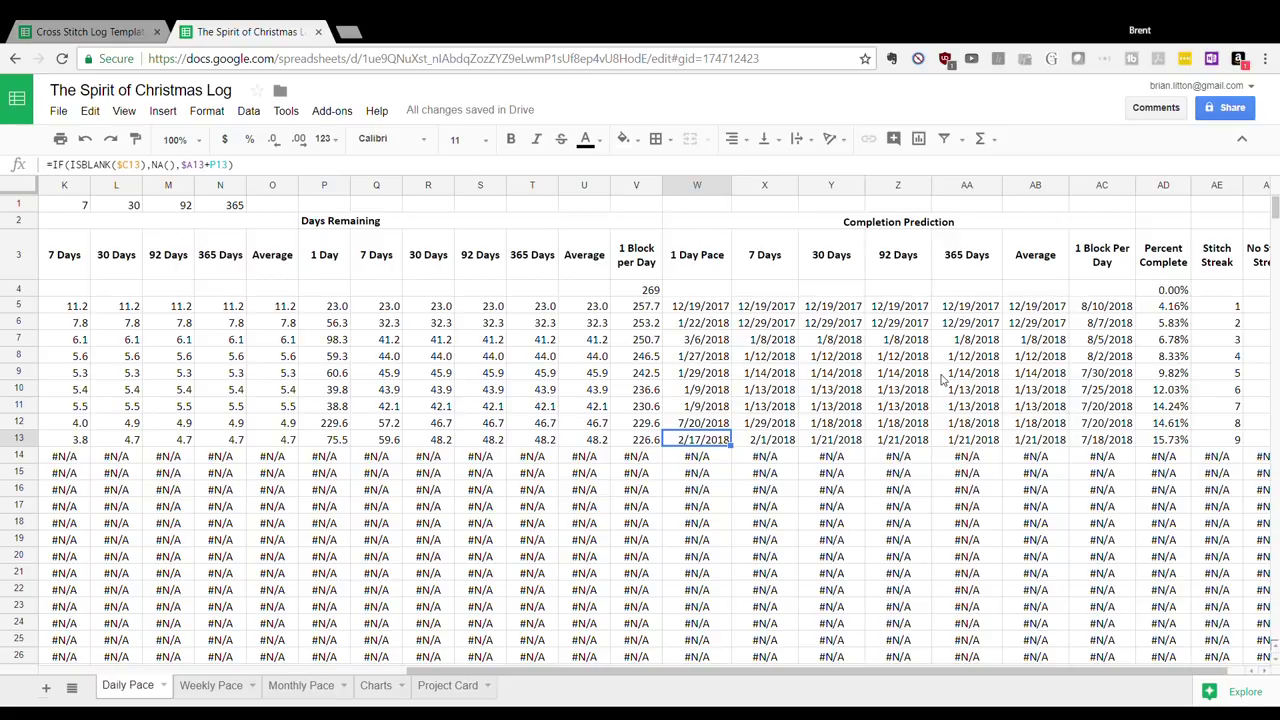
# Compare the 12/4/2017 completion prediction formulas in the 7 Days through Average columns, ending at 30 Days
pyautogui.press('Right')
pyautogui.press('Right')
pyautogui.press('Right')
pyautogui.press('Right')
pyautogui.press('Right')
pyautogui.press('Left')
pyautogui.press('Left')
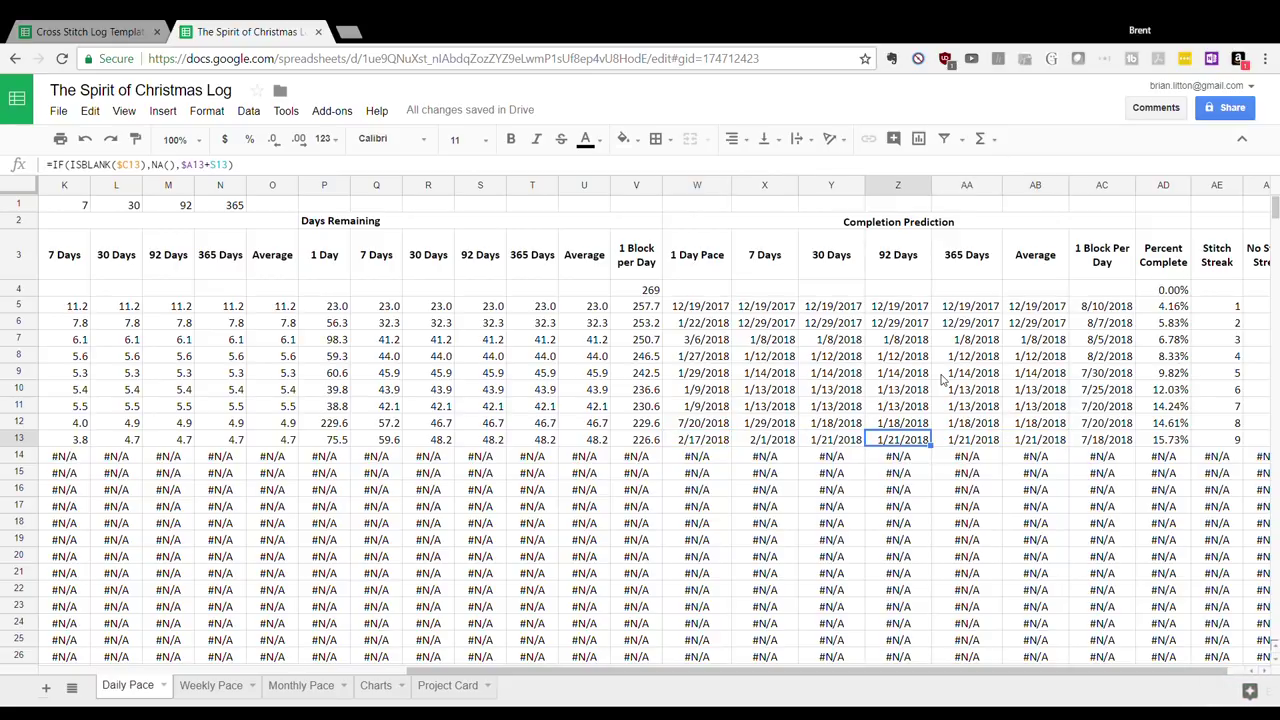
pyautogui.press('Right')
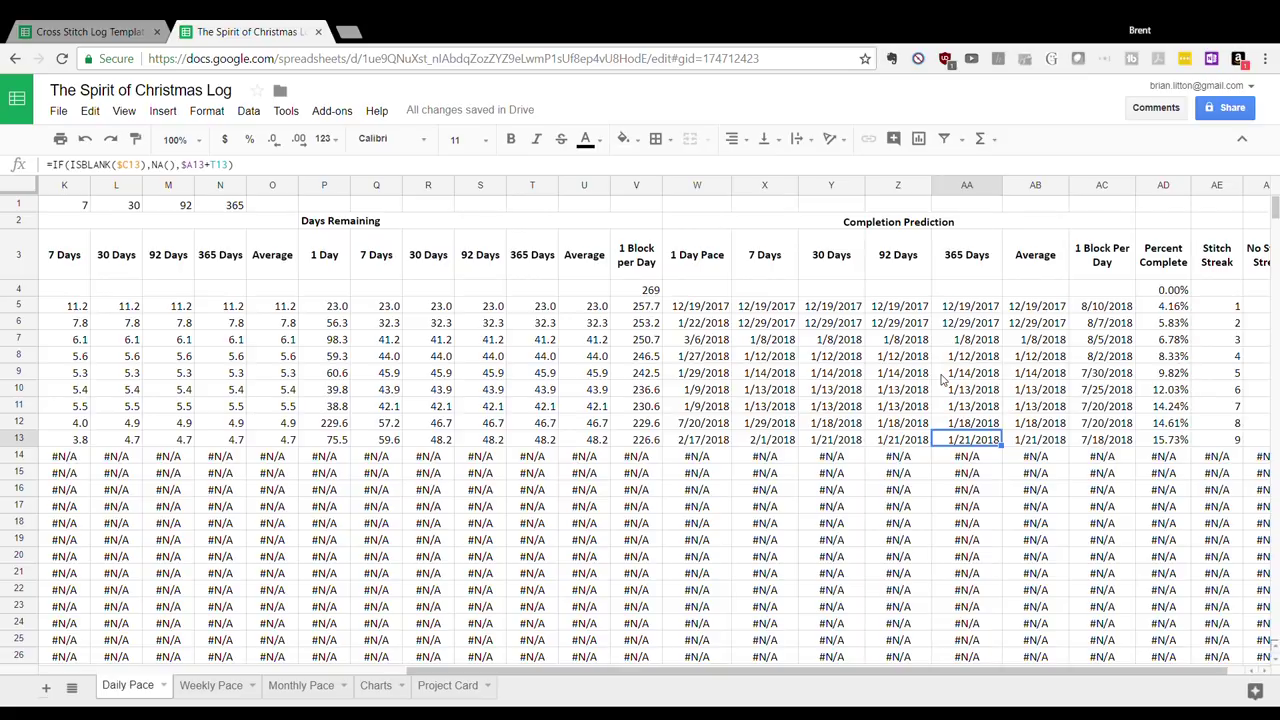
pyautogui.press('Left')
pyautogui.press('Left')
pyautogui.press('Left')
pyautogui.press('Left')
pyautogui.press('Right')
pyautogui.press('Right')
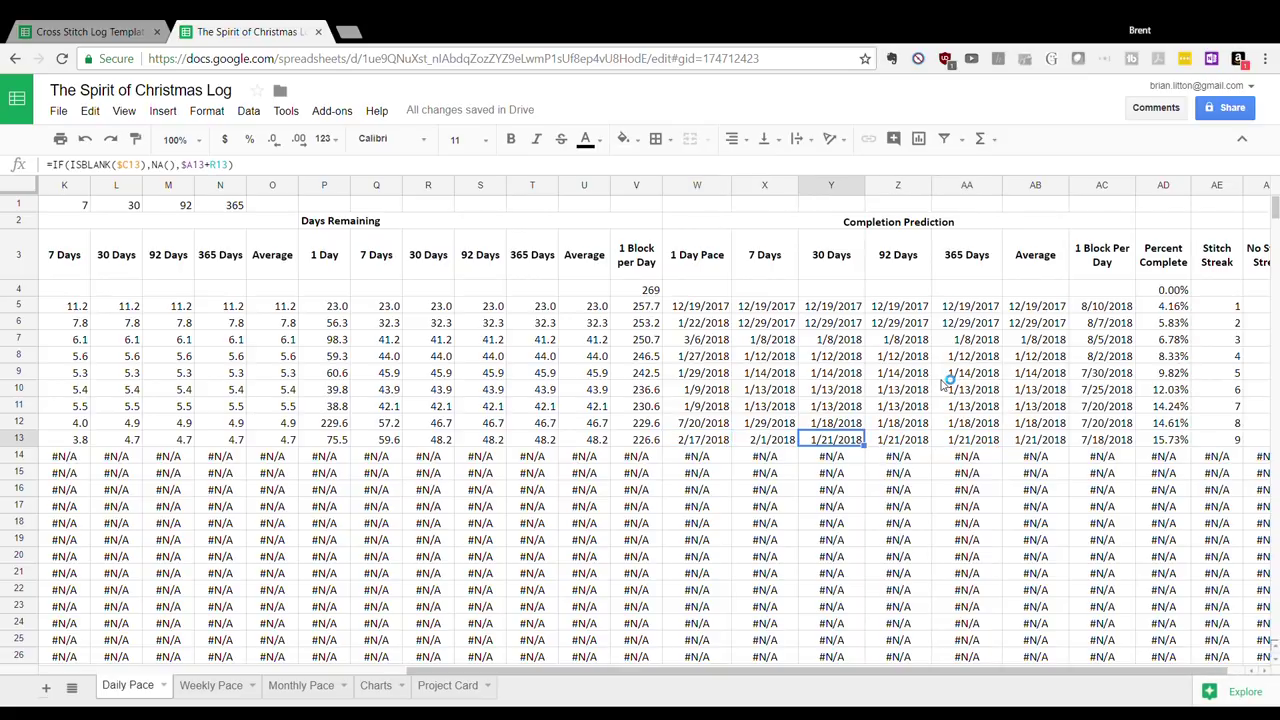
# Examine the Percent Complete and Stitch Streak formulas in the 12/4/2017 row
pyautogui.press('Right')
pyautogui.press('Right')
pyautogui.press('Right')
pyautogui.press('Right')
pyautogui.press('Right')
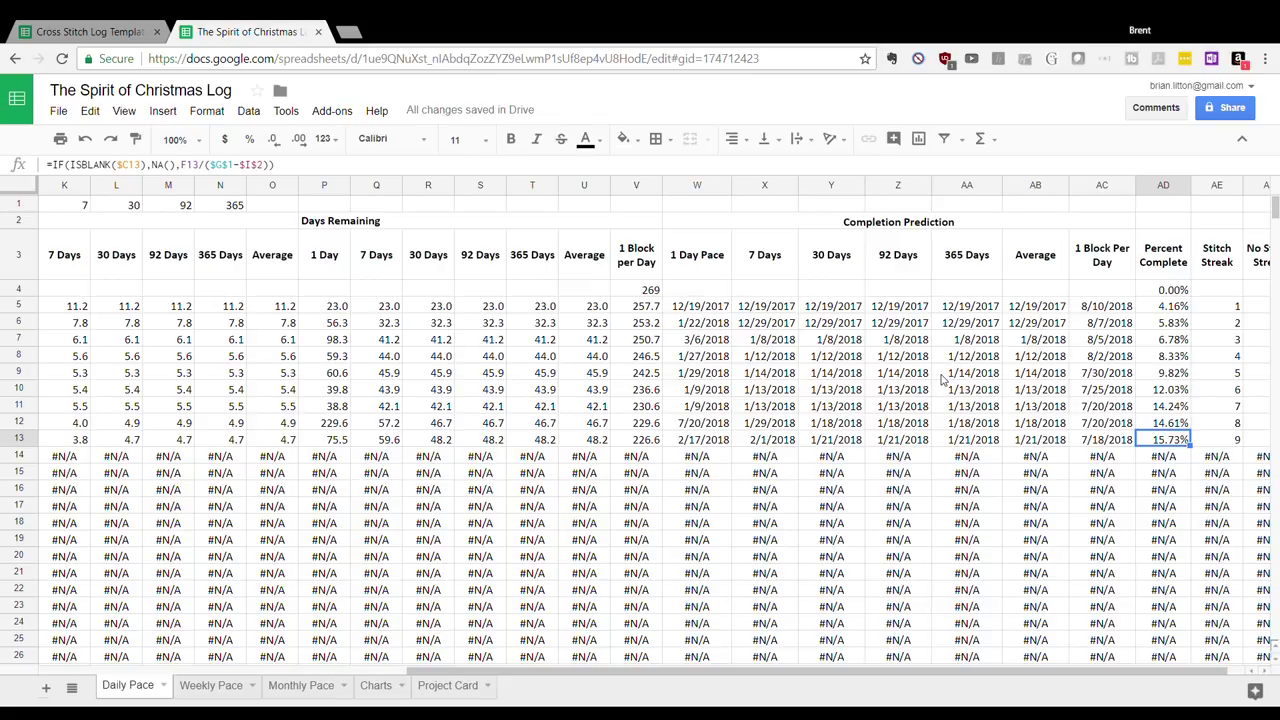
pyautogui.press('Right')
pyautogui.press('Left')
pyautogui.press('Right')
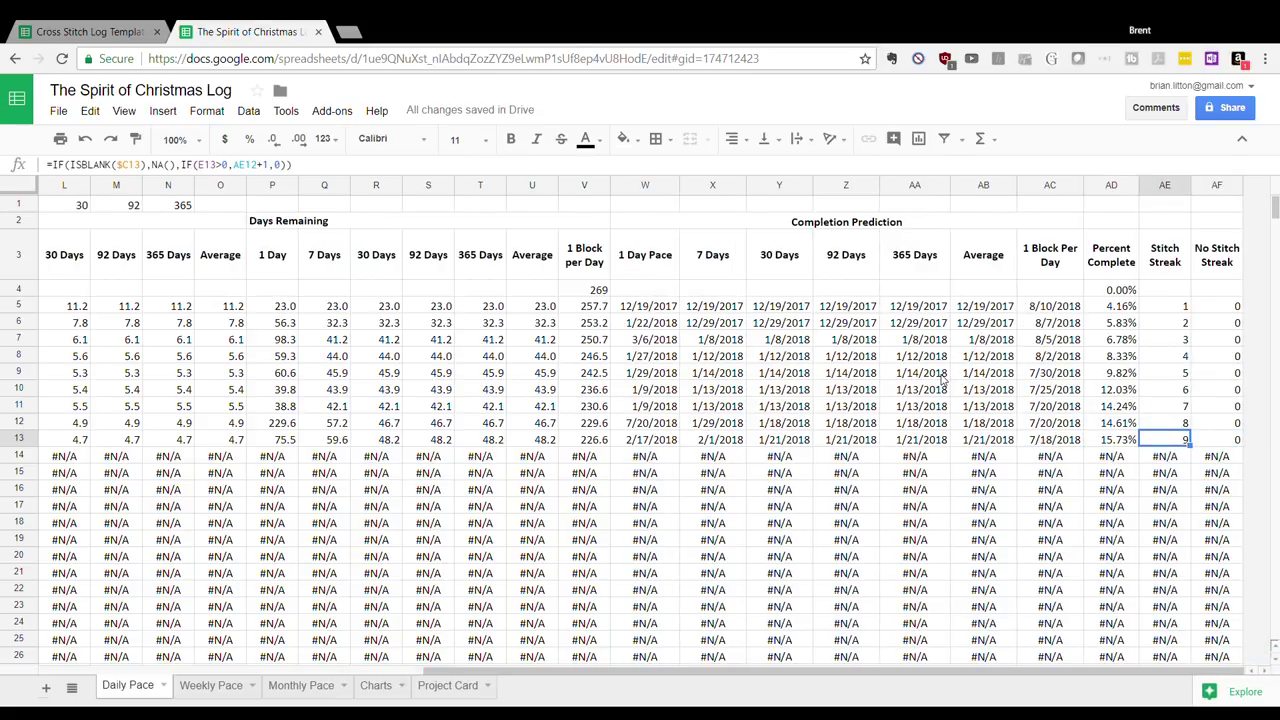
# Examine the No Stitch Streak formulas from the first logged day down to the 12/5/2017 row
pyautogui.press('Right')
pyautogui.press('Up')
pyautogui.press('Up')
pyautogui.press('Up')
pyautogui.press('Up')
pyautogui.press('Up')
pyautogui.press('Up')
pyautogui.press('Up')
pyautogui.press('Up')
pyautogui.press('Down')
pyautogui.press('Down')
pyautogui.press('Down')
pyautogui.press('Down')
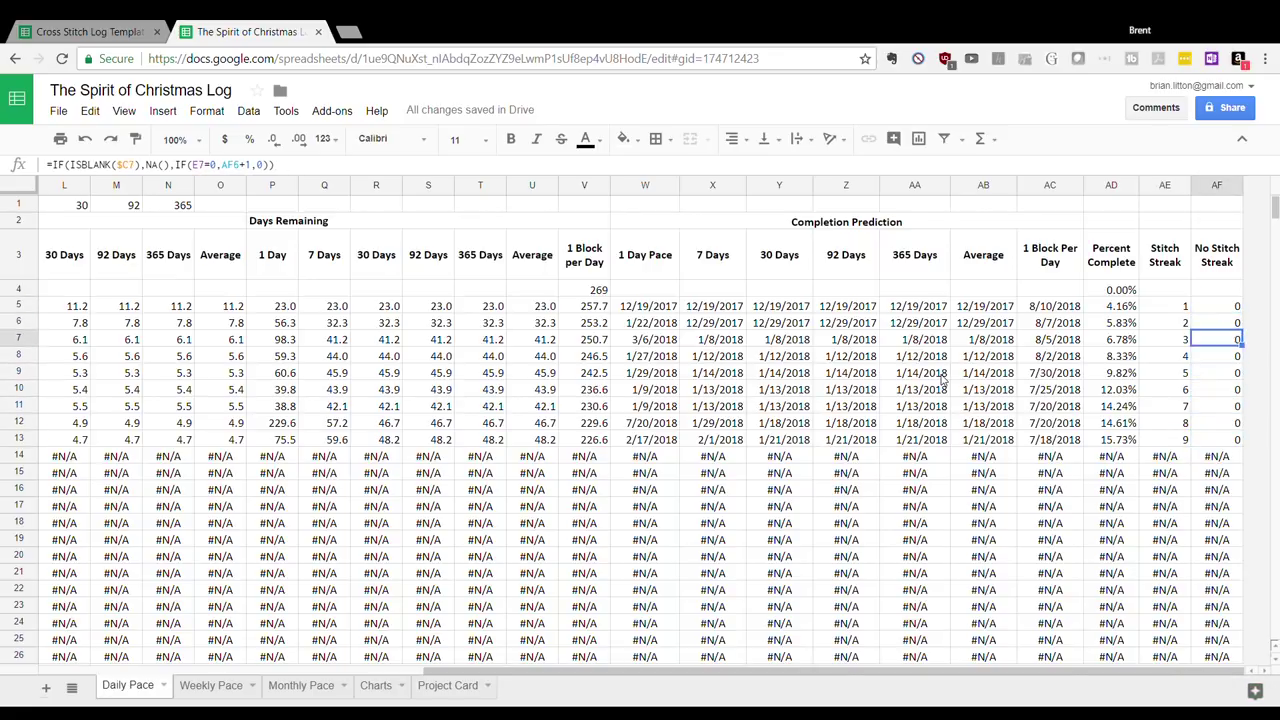
pyautogui.press('Down')
pyautogui.press('Down')
pyautogui.press('Down')
pyautogui.press('Down')
pyautogui.press('Down')
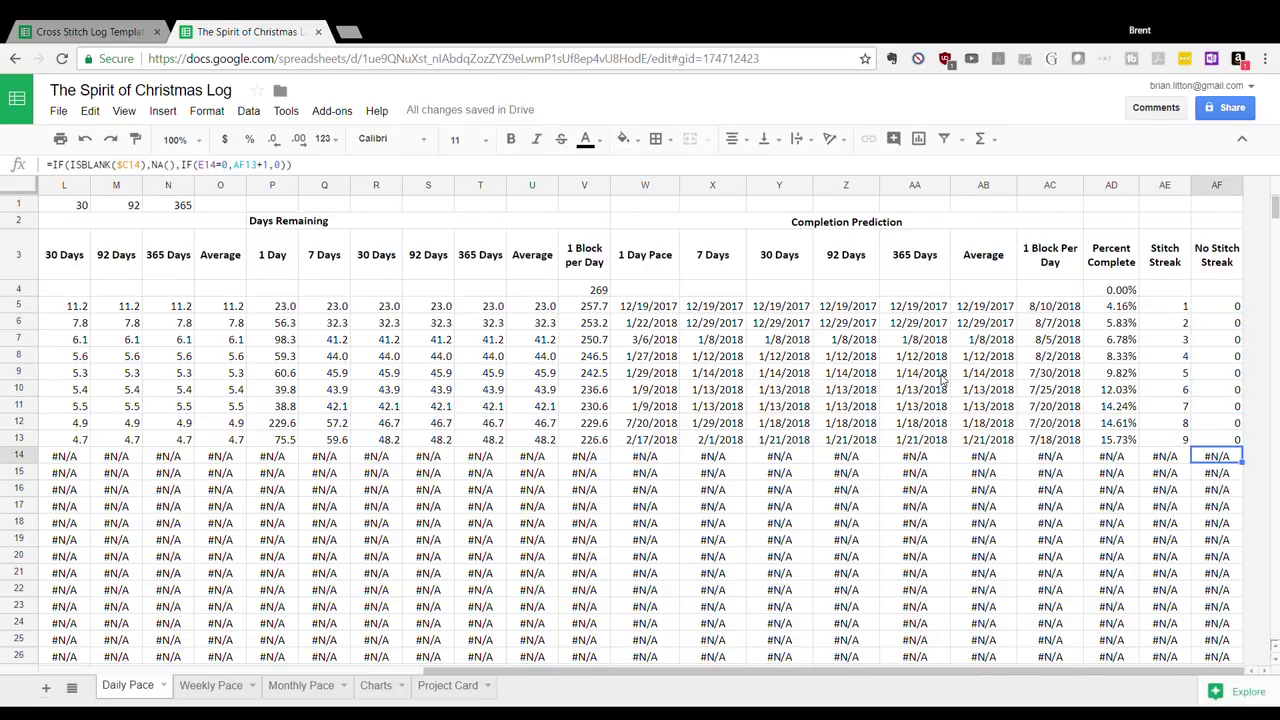
# Log 0 stitches for 12/5/2017
pyautogui.hotkey('ctrl', 'Left')
pyautogui.hotkey('ctrl', 'Left')
pyautogui.press('Right')
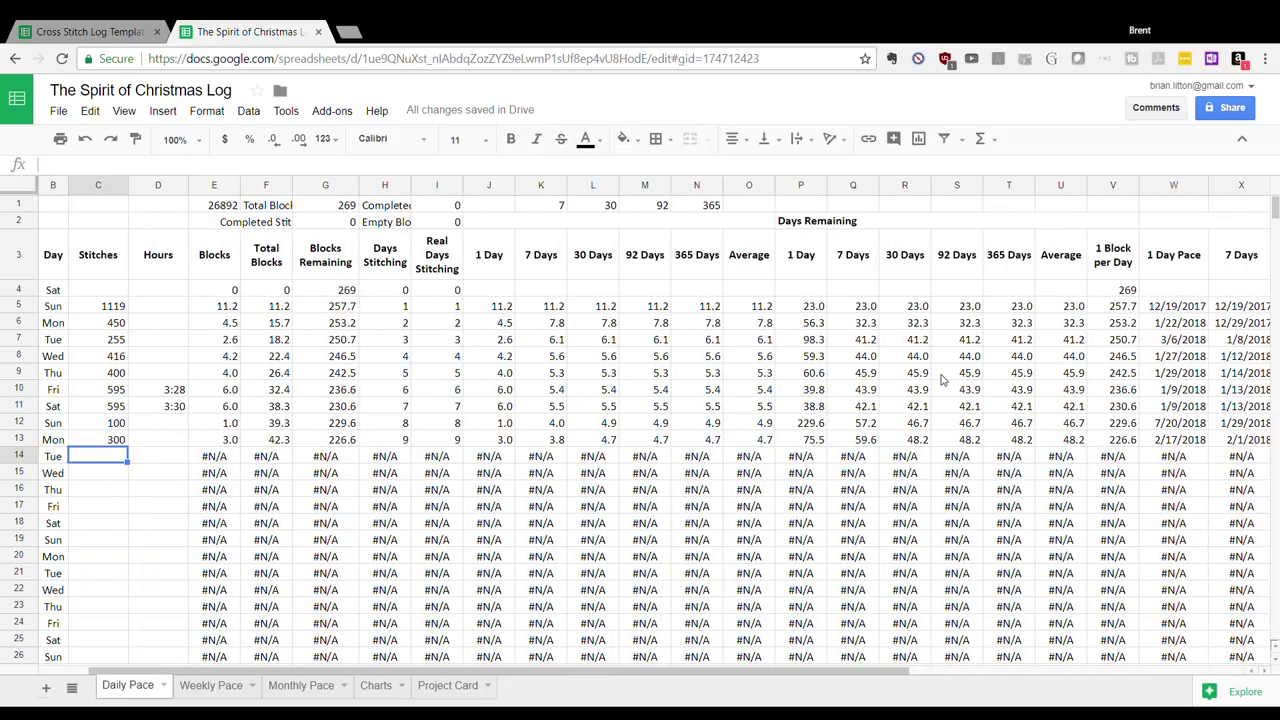
pyautogui.write('0')
pyautogui.press('Return')
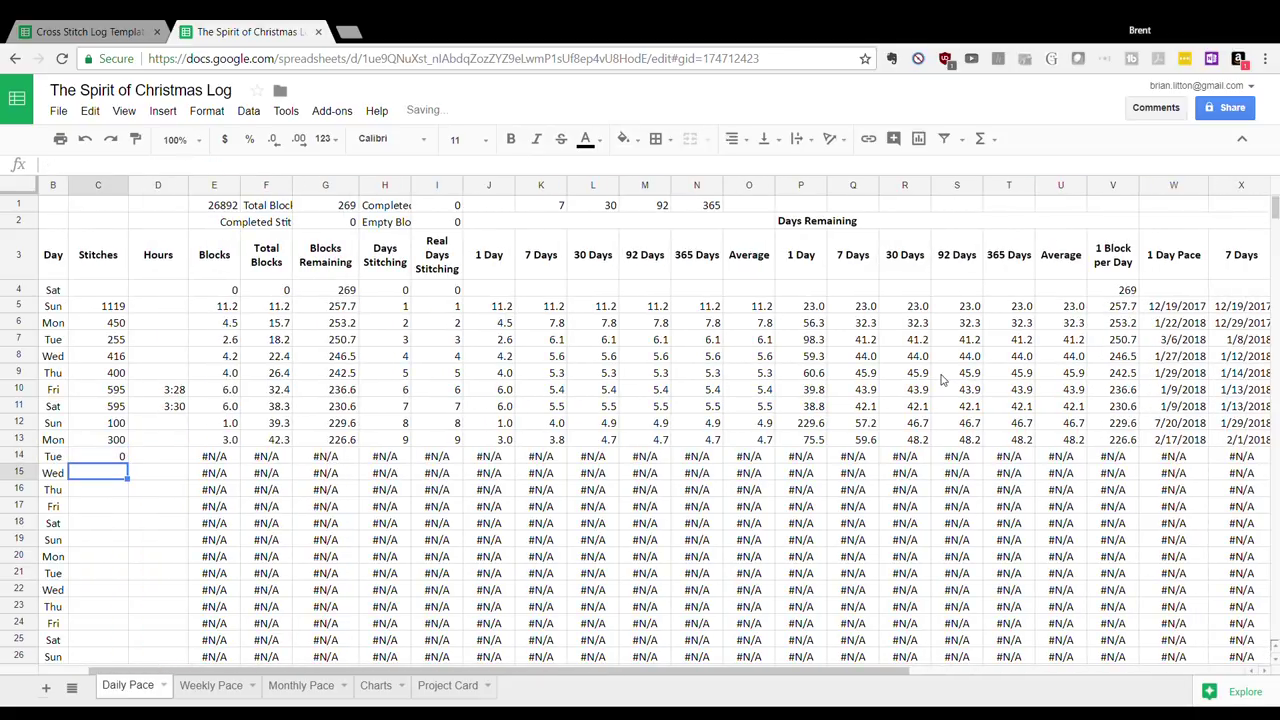
# Check how the zero-stitch entry affects Stitch Streak and No Stitch Streak in the 12/5/2017 row, comparing it with the preceding days
pyautogui.press('Up')
pyautogui.hotkey('ctrl', 'Right')
pyautogui.hotkey('ctrl', 'Right')
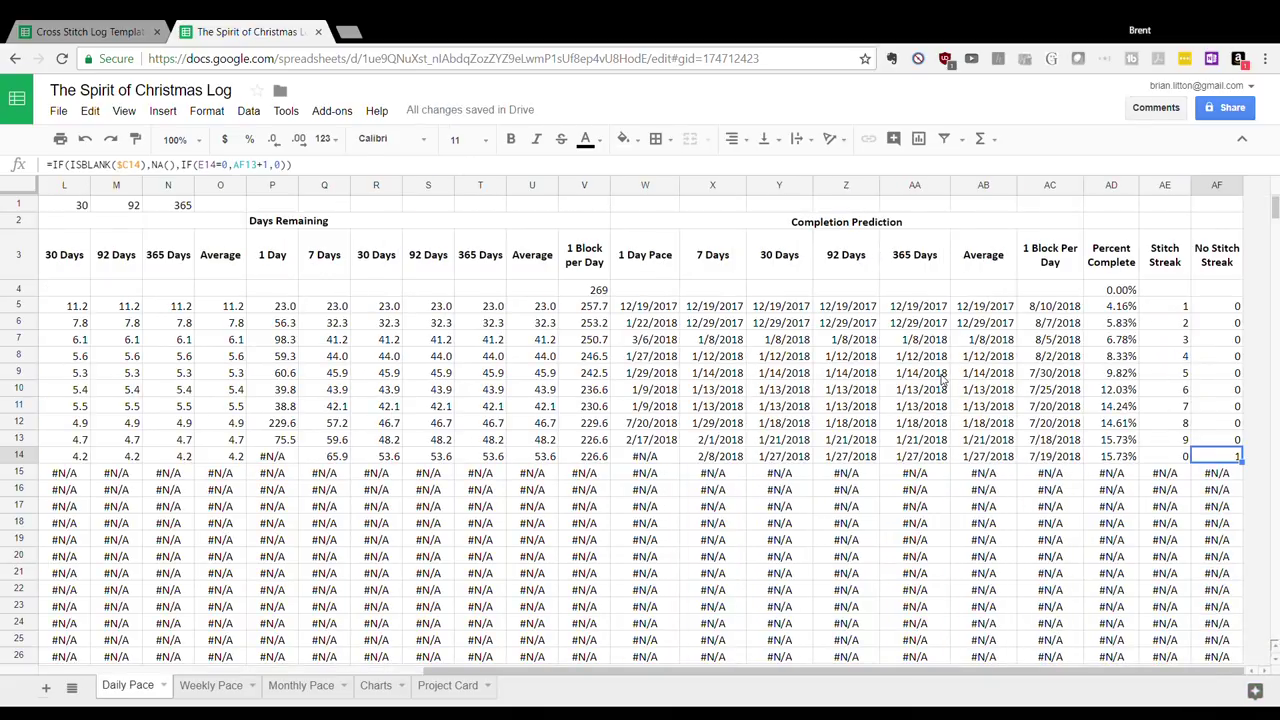
pyautogui.press('Up')
pyautogui.press('Up')
pyautogui.press('Up')
pyautogui.press('Down')
pyautogui.press('Down')
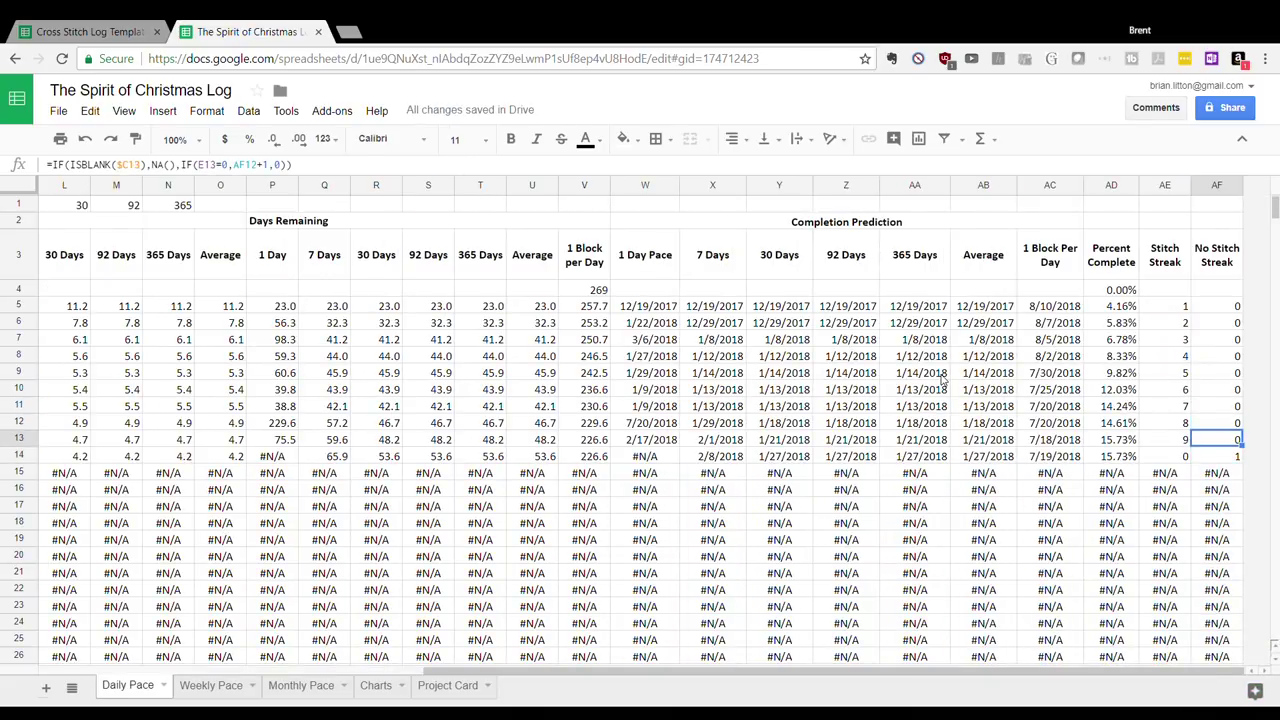
pyautogui.press('Down')
pyautogui.press('Left')
pyautogui.press('Right')
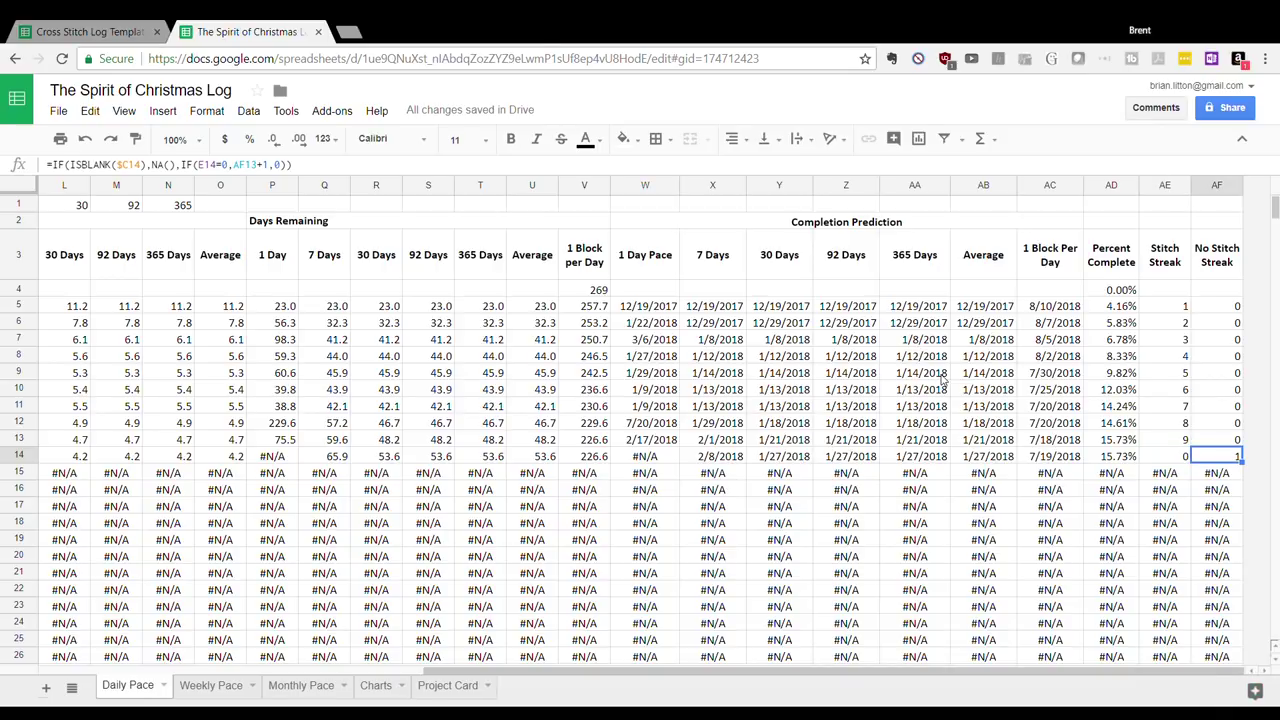
# Review the 12/5/2017 formulas across the prediction, days remaining and pace columns, ending at Days Stitching
pyautogui.press('Left')
pyautogui.press('Left')
pyautogui.press('Left')
pyautogui.press('Left')
pyautogui.press('Left')
pyautogui.press('Left')
pyautogui.press('Left')
pyautogui.press('Left')
pyautogui.press('Left')
pyautogui.press('Left')
pyautogui.press('Left')
pyautogui.press('Left')
pyautogui.press('Left')
pyautogui.press('Left')
pyautogui.press('Left')
pyautogui.press('Left')
pyautogui.press('Left')
pyautogui.press('Left')
pyautogui.press('Left')
pyautogui.press('Left')
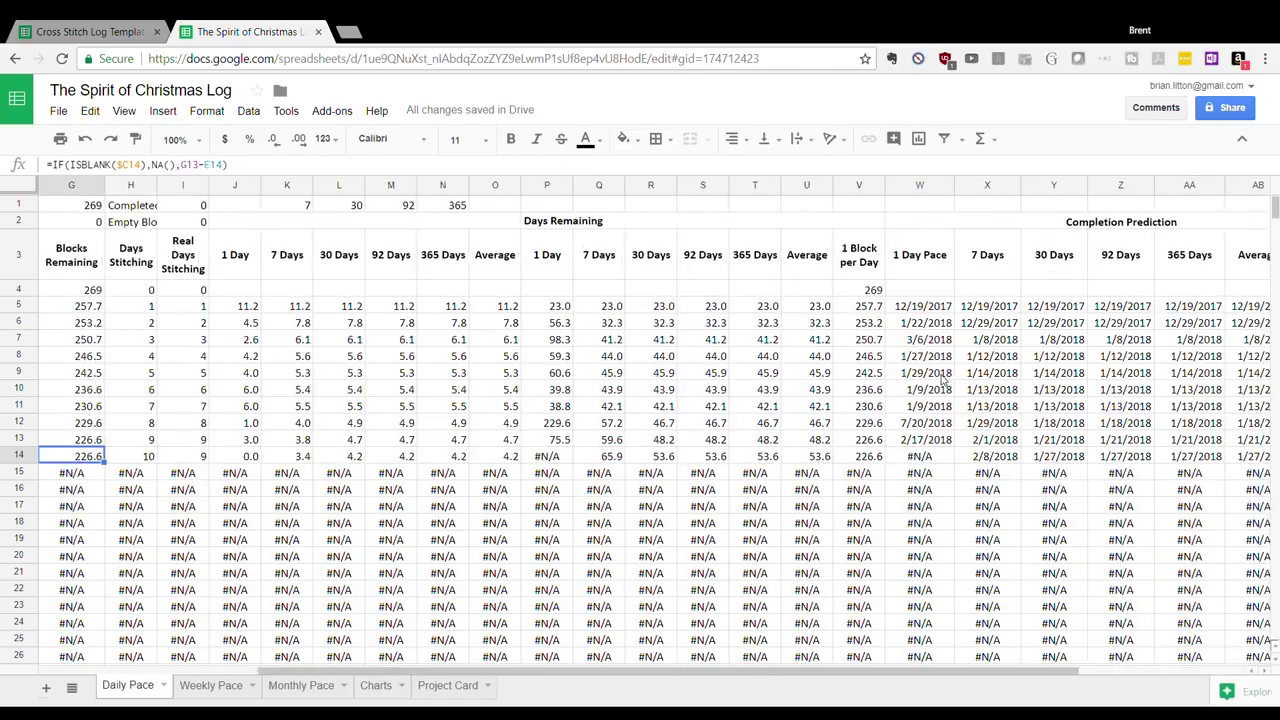
pyautogui.press('Right')
pyautogui.press('Right')
pyautogui.press('Right')
pyautogui.press('Right')
pyautogui.press('Right')
pyautogui.press('Right')
pyautogui.press('Right')
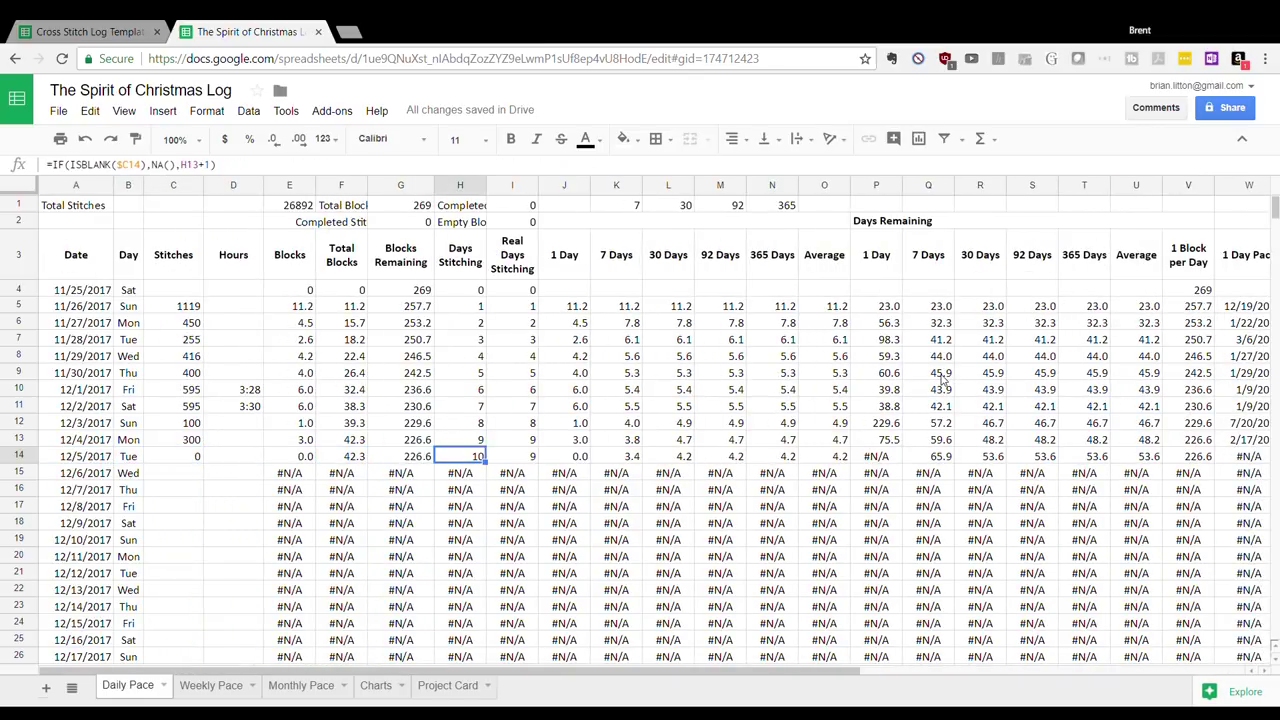
pyautogui.press('Left')
pyautogui.press('Left')
pyautogui.press('Left')
pyautogui.press('Left')
pyautogui.press('Left')
pyautogui.press('Left')
pyautogui.press('Left')
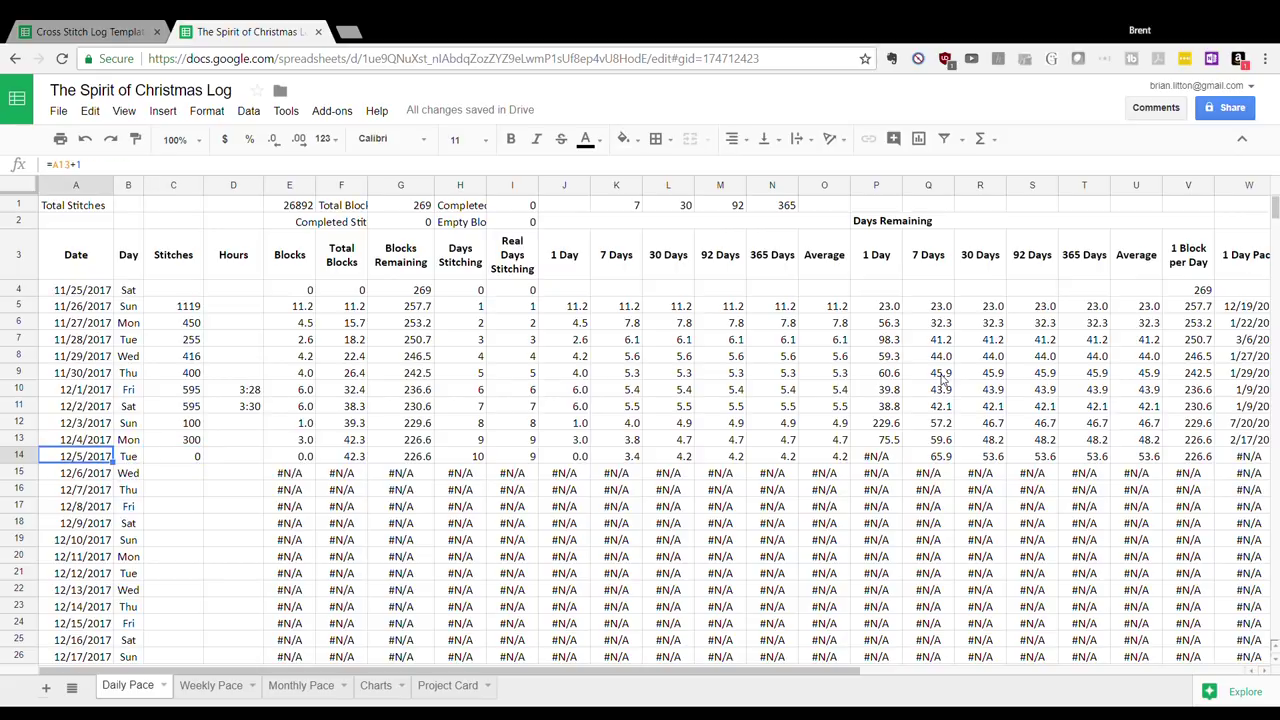
pyautogui.press('Up')
pyautogui.press('Up')
pyautogui.press('Up')
pyautogui.press('Up')
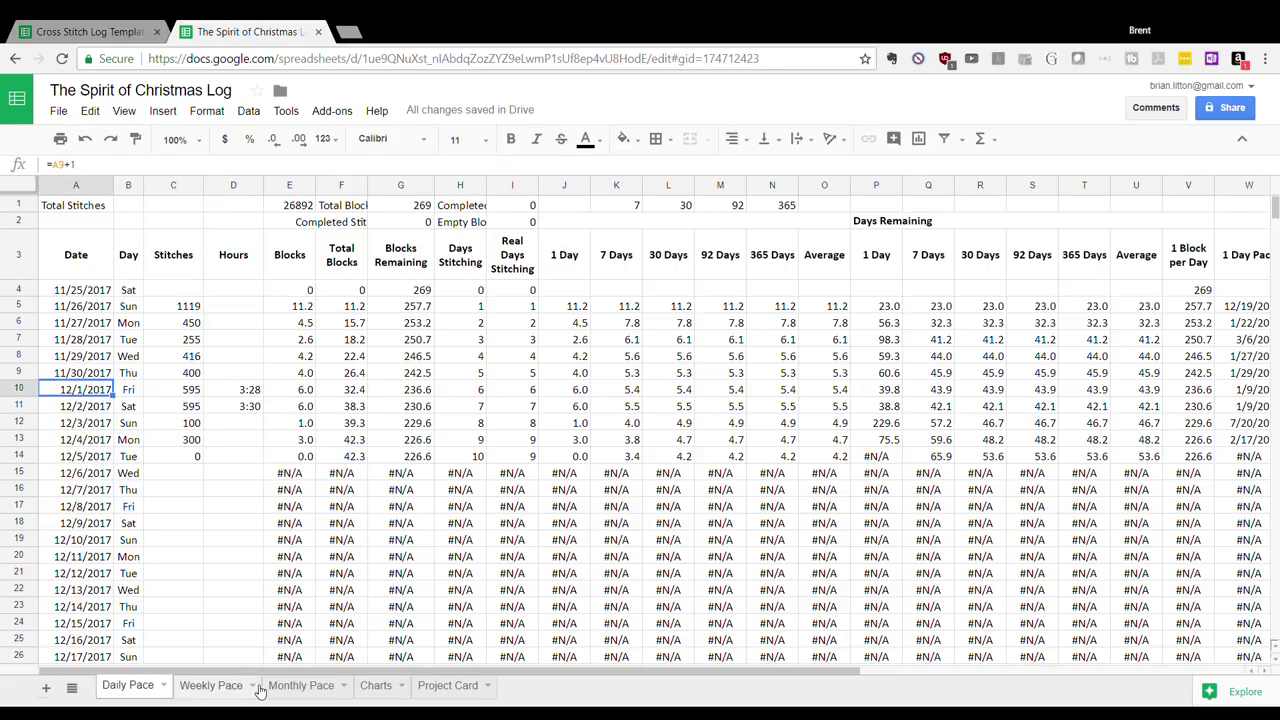
# Examine the Blocks formulas on the Weekly Pace sheet for the weeks of 12/2/2017 and 12/9/2017
pyautogui.click(224, 692)
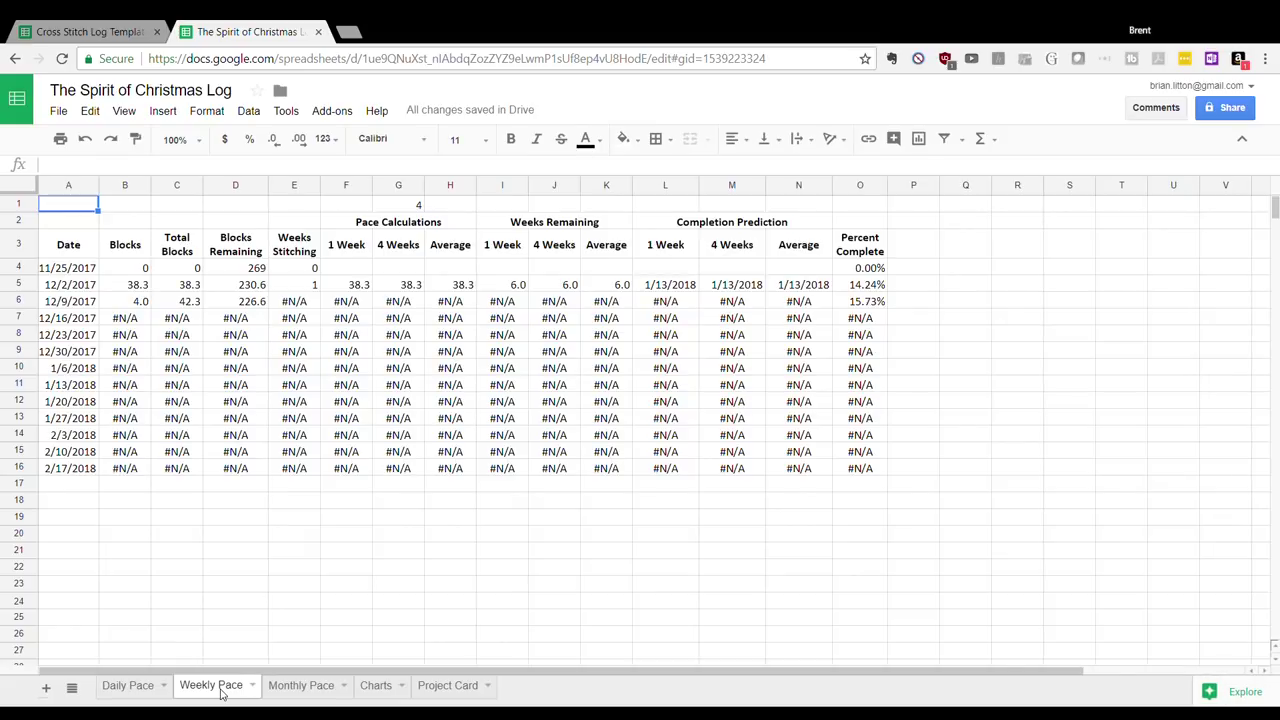
pyautogui.press('Down')
pyautogui.press('Down')
pyautogui.press('Down')
pyautogui.press('Down')
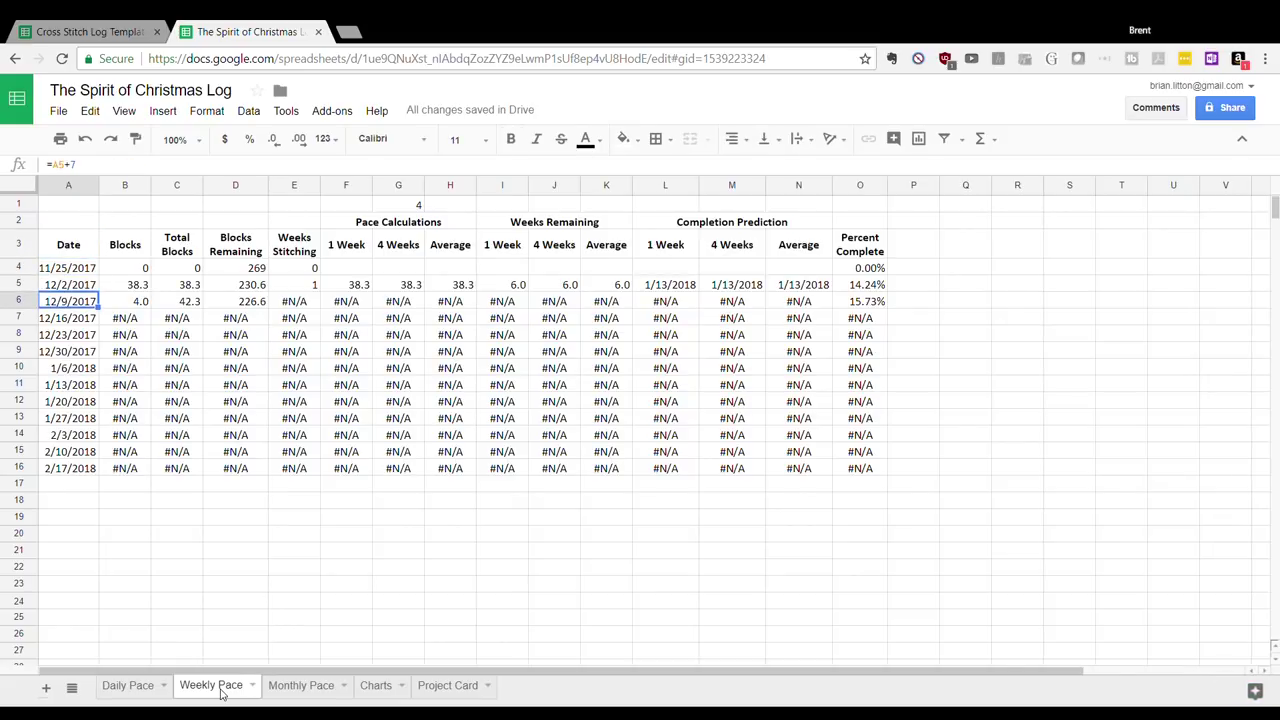
pyautogui.press('Right')
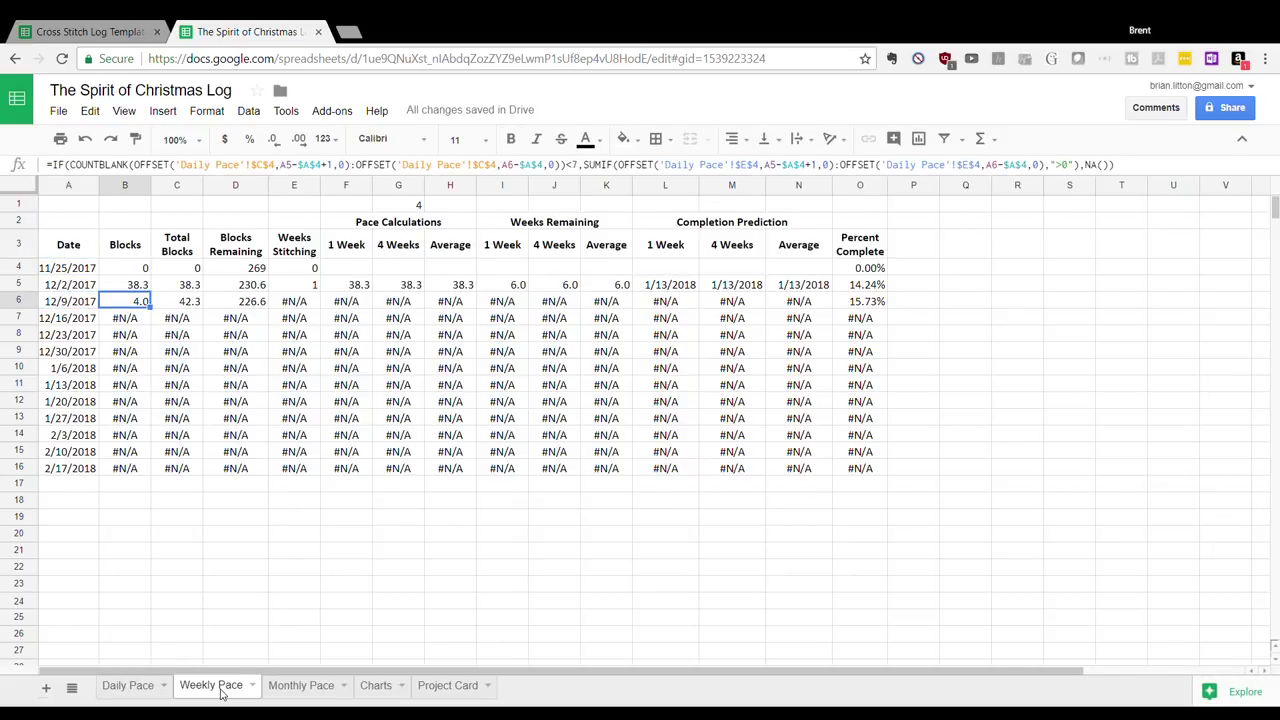
pyautogui.press('Up')
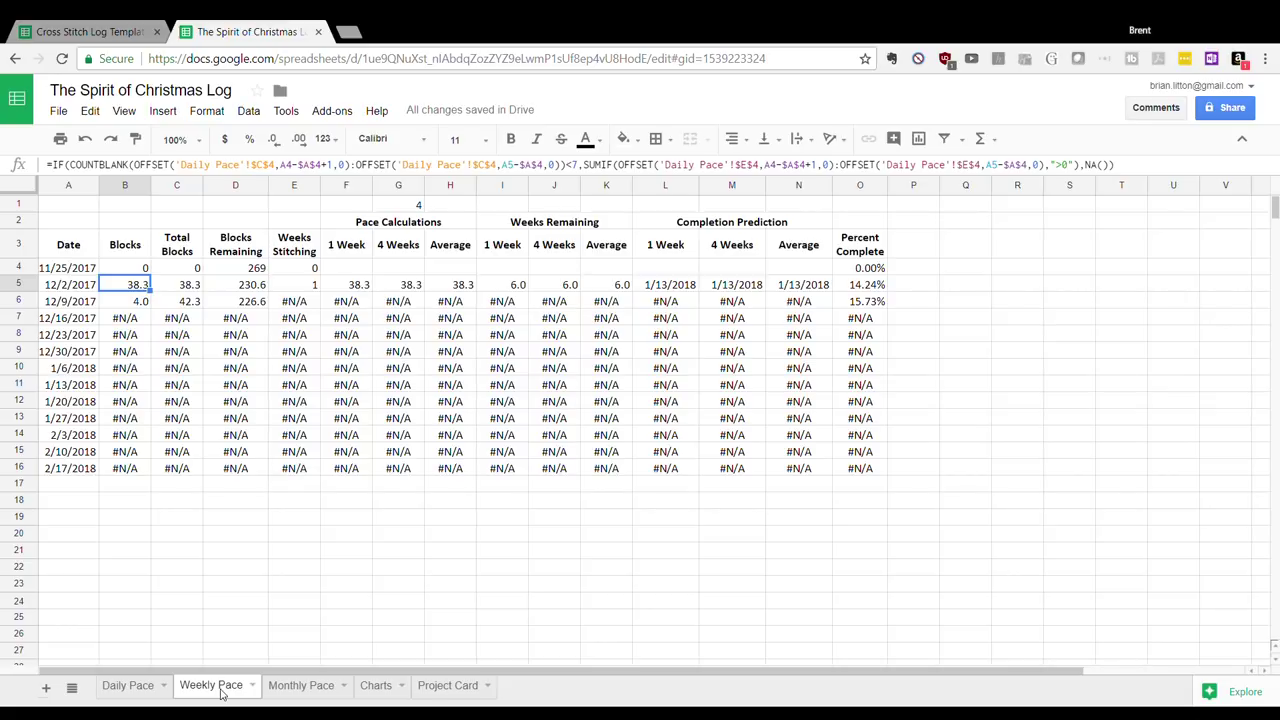
pyautogui.press('Down')
pyautogui.press('Up')
pyautogui.press('Down')
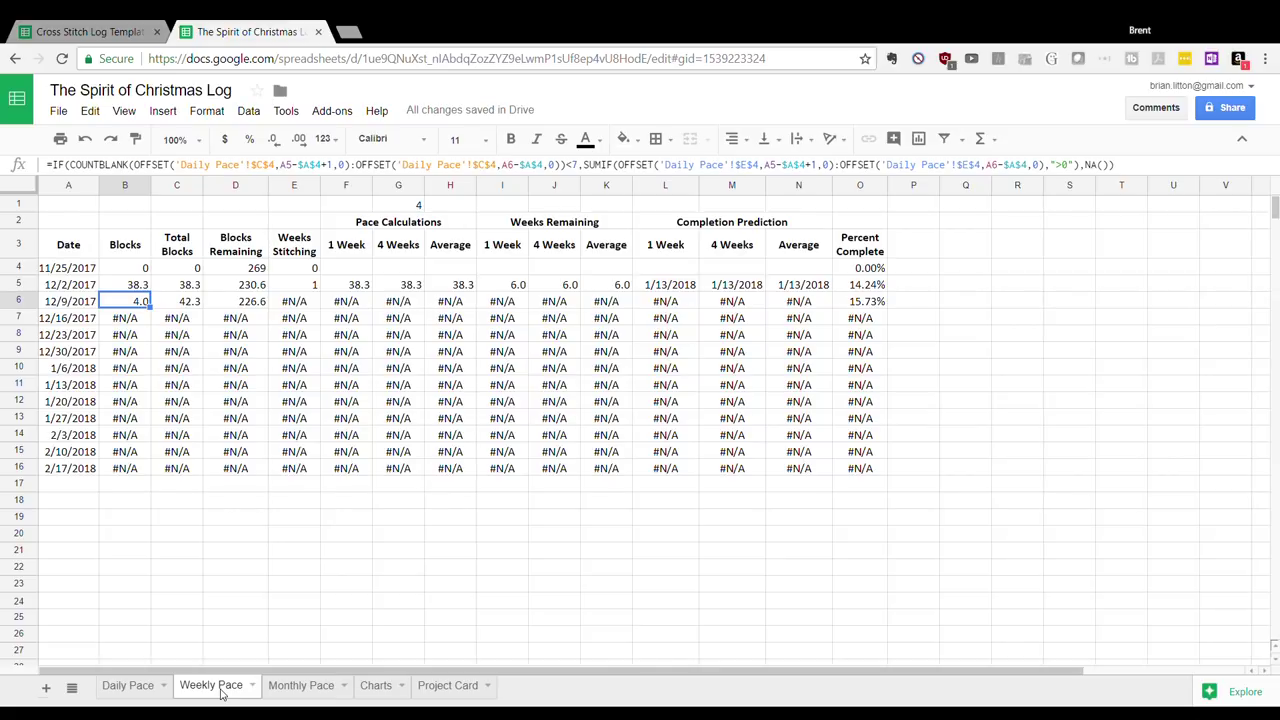
# Set the multi-week period above Pace Calculations on the Weekly Pace sheet to 8
pyautogui.press('Up')
pyautogui.press('Up')
pyautogui.press('Up')
pyautogui.press('Right')
pyautogui.press('Right')
pyautogui.press('Up')
pyautogui.press('Up')
pyautogui.press('Right')
pyautogui.press('Right')
pyautogui.press('Right')
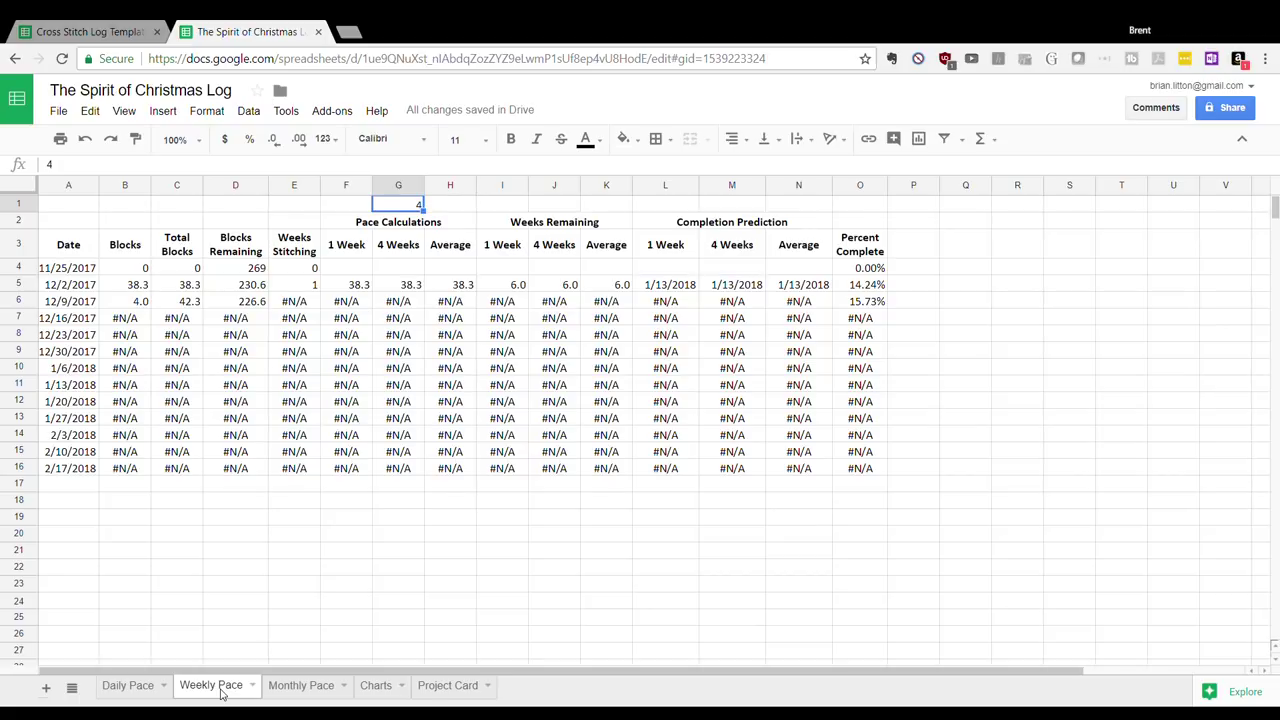
pyautogui.write('8')
pyautogui.press('Return')
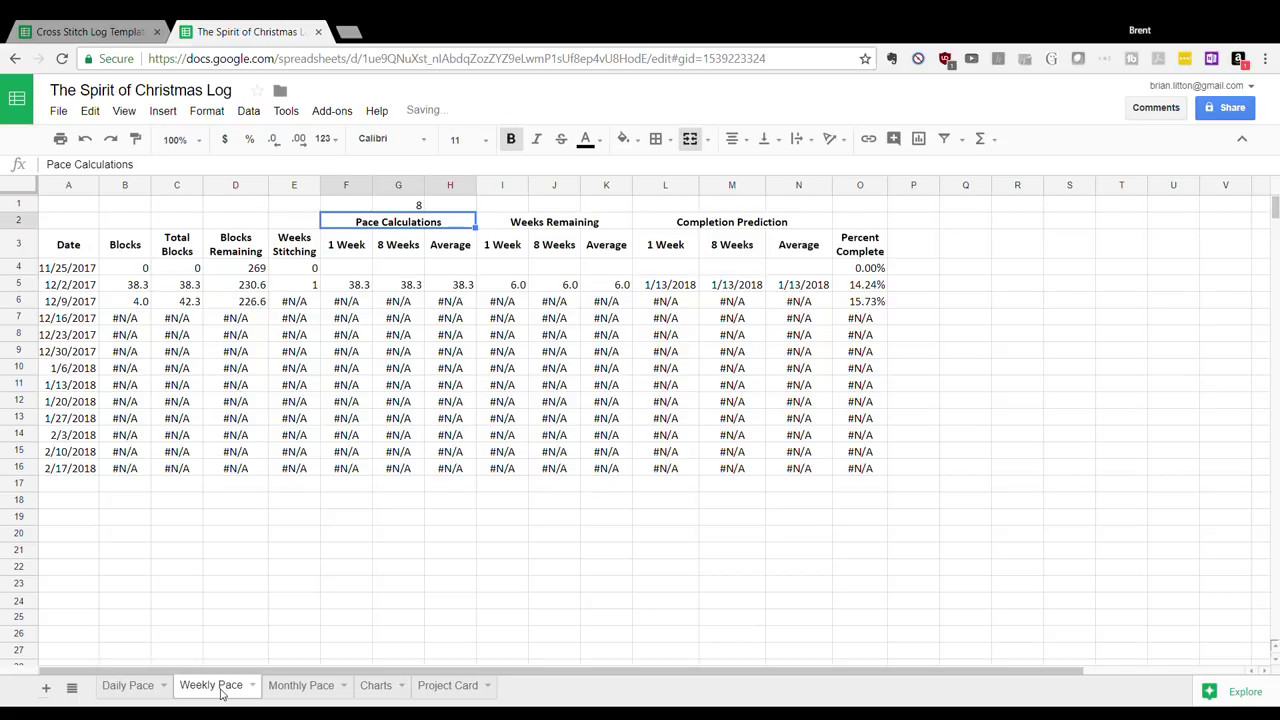
# Restore the multi-week period above Pace Calculations to 4
pyautogui.press('Up')
pyautogui.press('Down')
pyautogui.press('Up')
pyautogui.write('4')
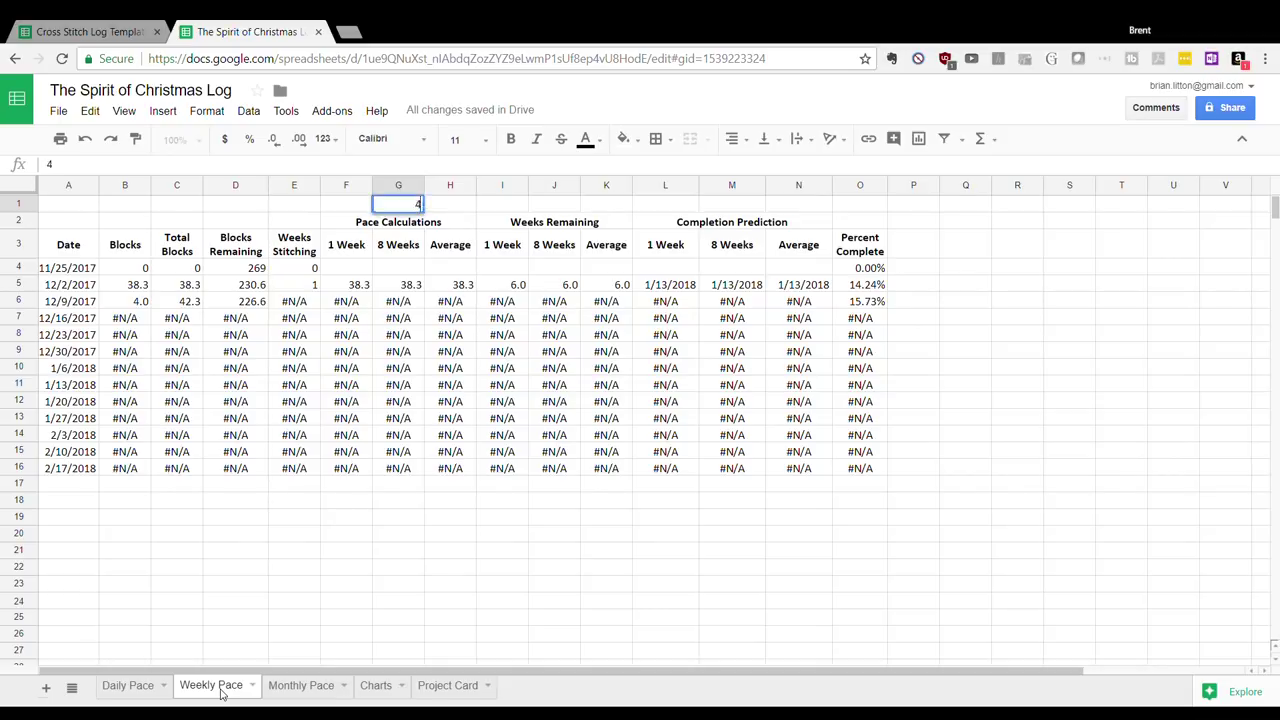
pyautogui.press('Return')
# Inspect the 4 Weeks pace formula in the 12/9/2017 row
pyautogui.press('Down')
pyautogui.press('Down')
pyautogui.press('Down')
pyautogui.press('Down')
pyautogui.press('Down')
pyautogui.press('Down')
pyautogui.press('Up')
pyautogui.press('Up')
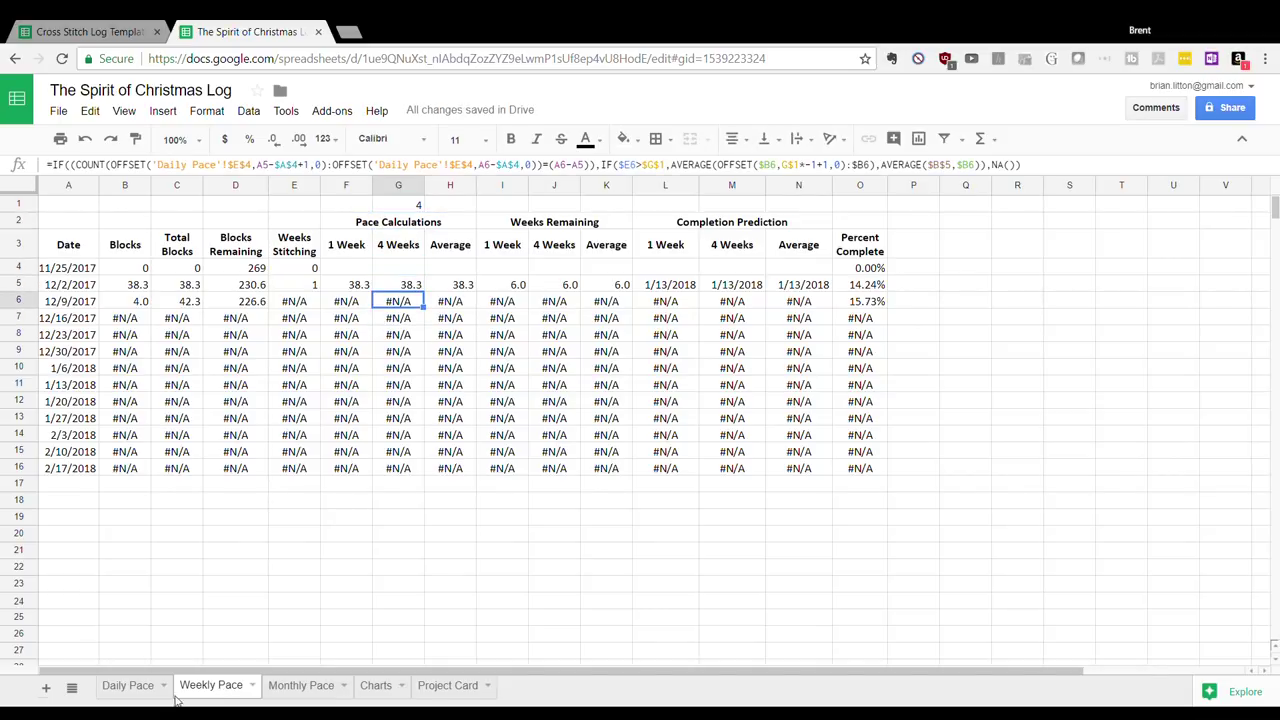
# Examine the Blocks formulas on the Monthly Pace sheet for the 12/25/2017 and 1/25/2018 rows
pyautogui.click(306, 692)
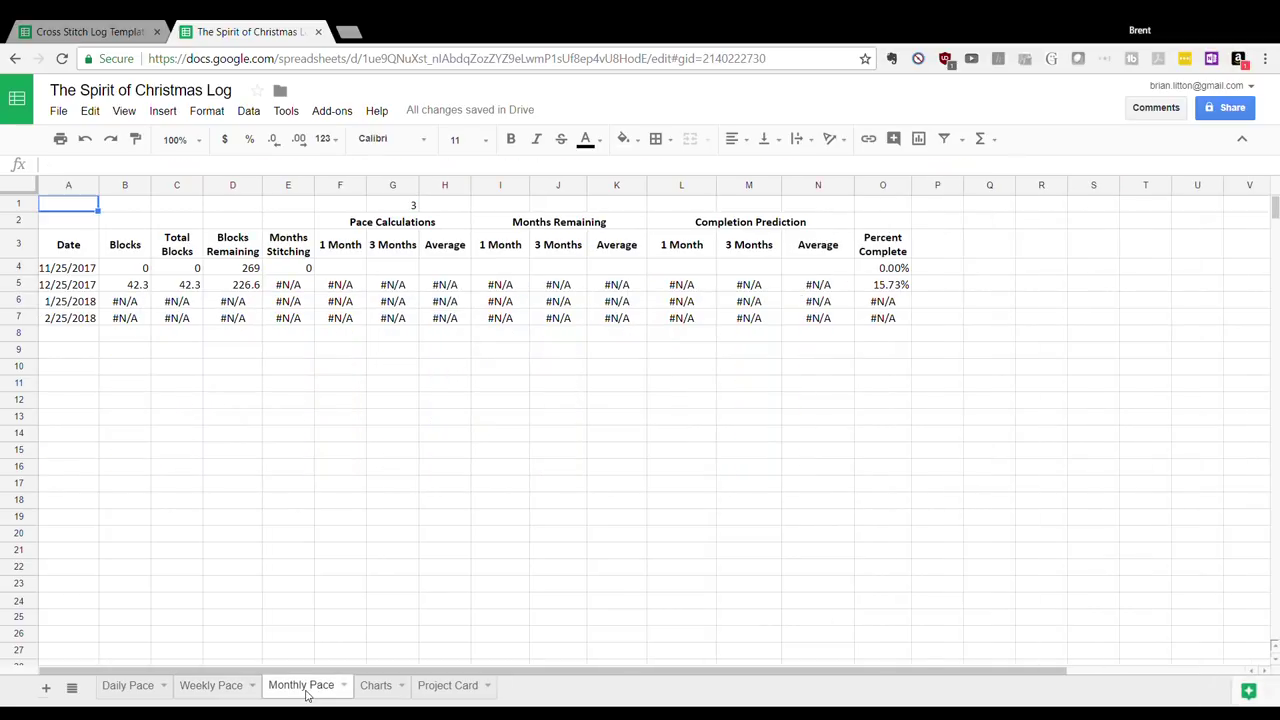
pyautogui.press('Down')
pyautogui.press('Down')
pyautogui.press('Down')
pyautogui.press('Down')
pyautogui.press('Right')
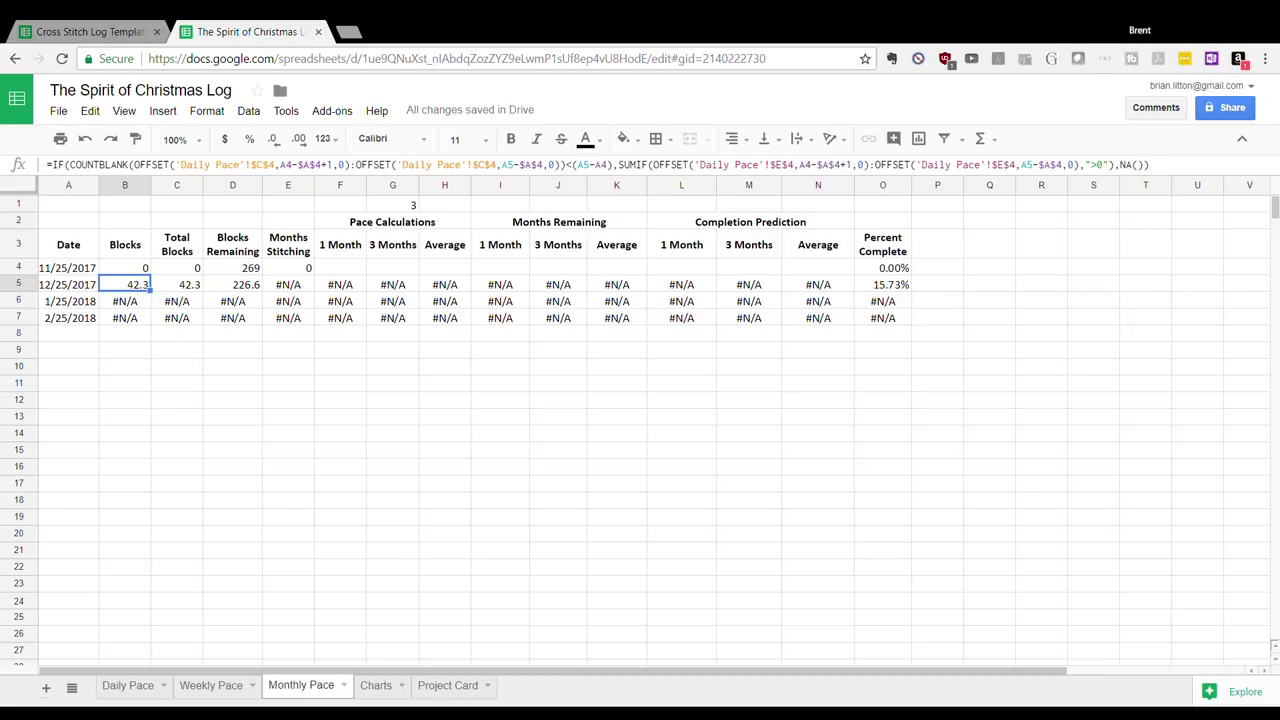
pyautogui.press('Down')
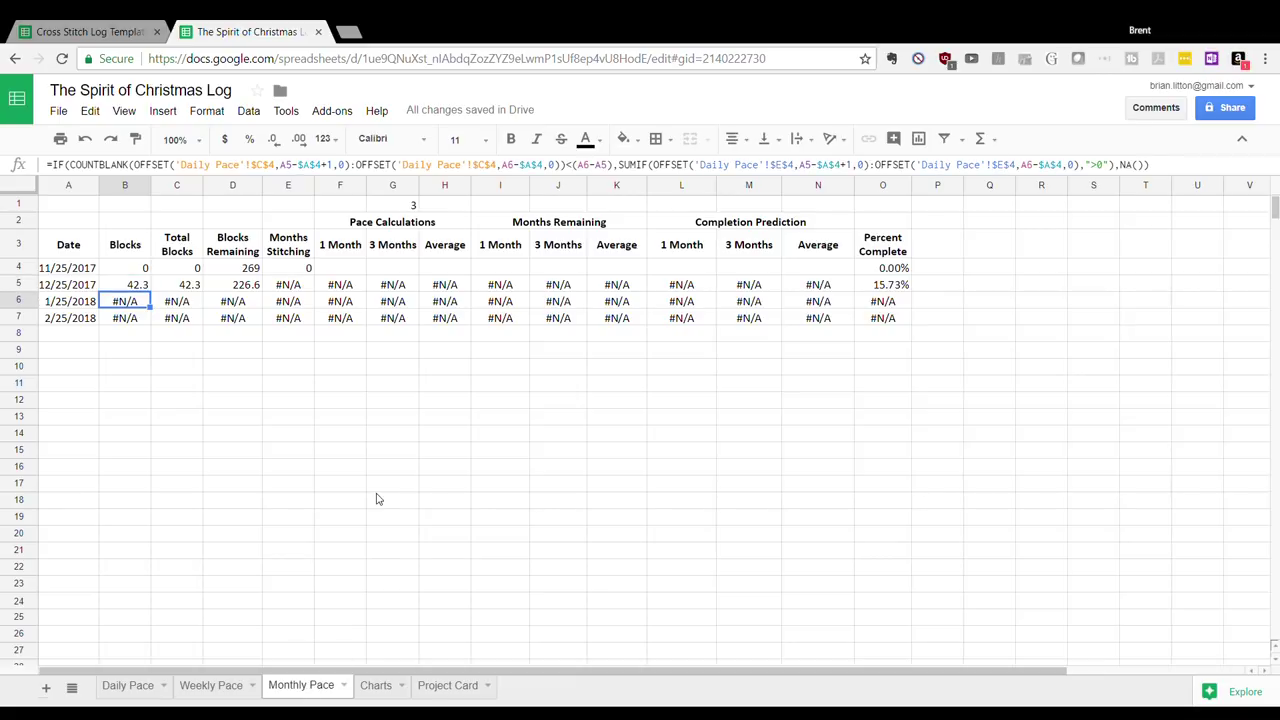
pyautogui.press('Up')
pyautogui.press('Up')
pyautogui.press('Up')
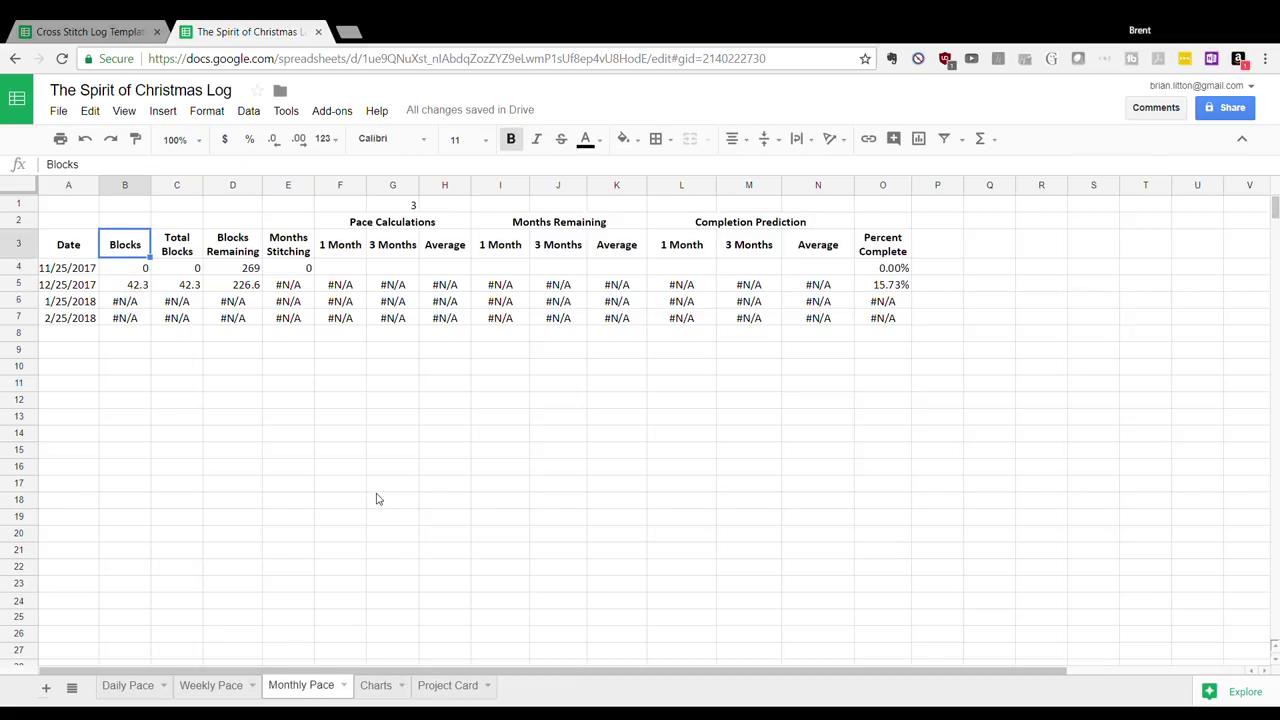
# Look across the top row of the Charts sheet, comparing the daily, weekly and monthly remaining charts
pyautogui.click(376, 686)
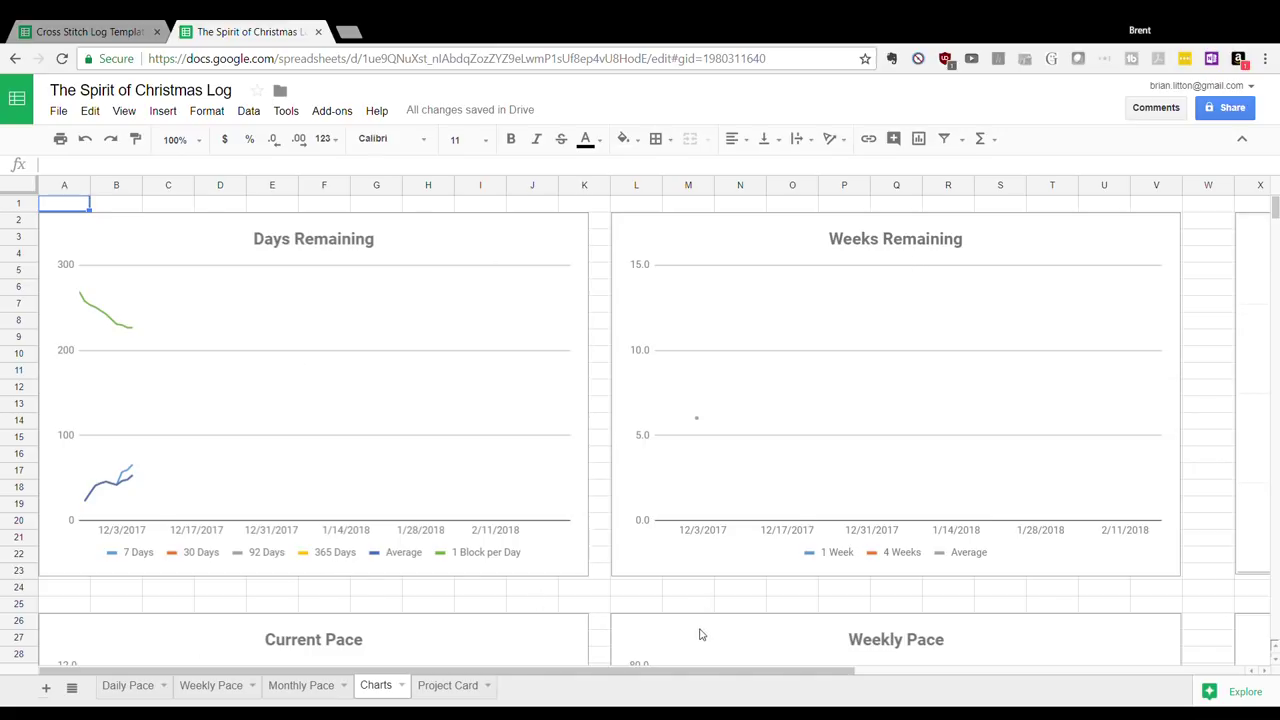
pyautogui.hscroll(5, 680, 677)
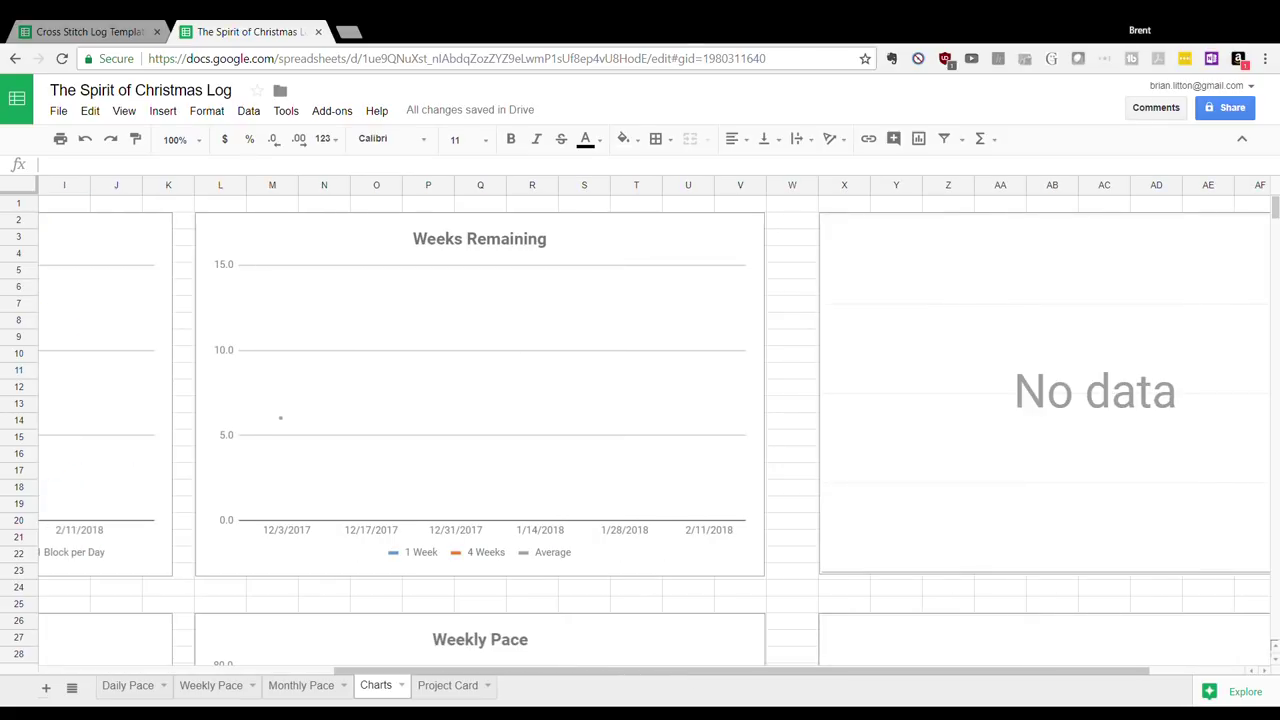
pyautogui.hscroll(3, 640, 420)
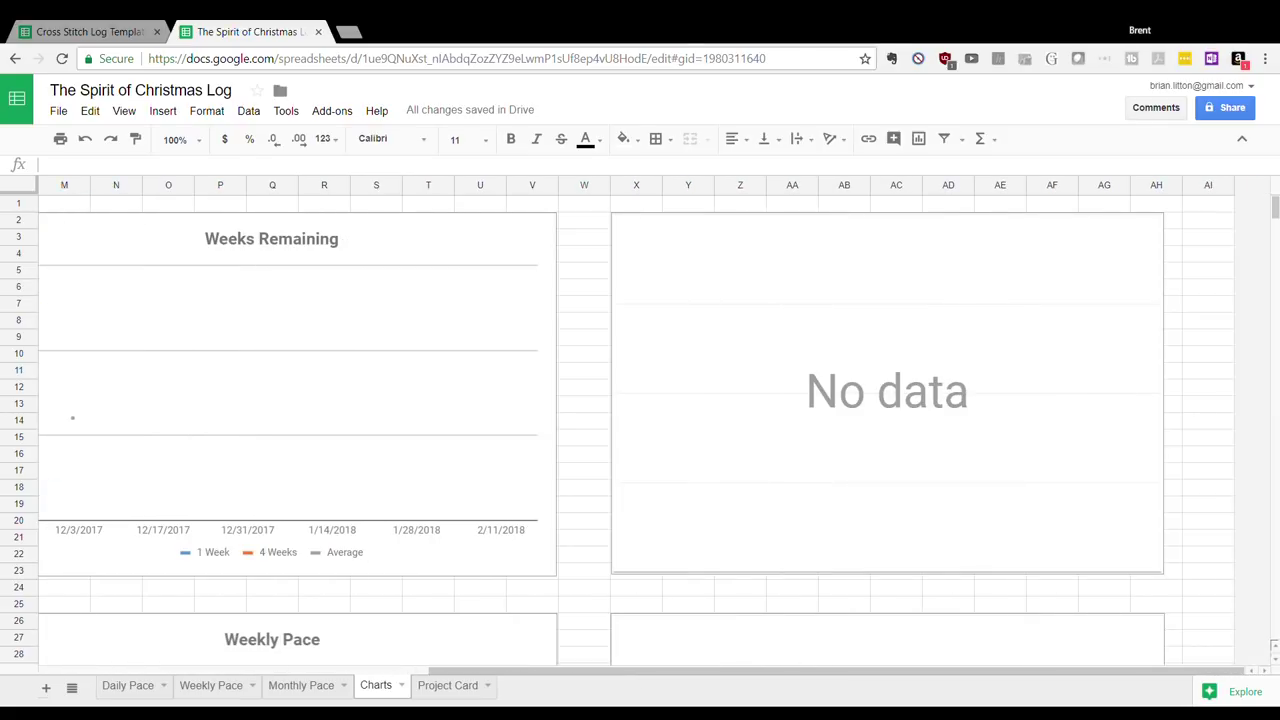
pyautogui.hscroll(-3, 640, 420)
pyautogui.hscroll(3, 640, 420)
pyautogui.moveTo(844, 678); pyautogui.dragTo(437, 674)
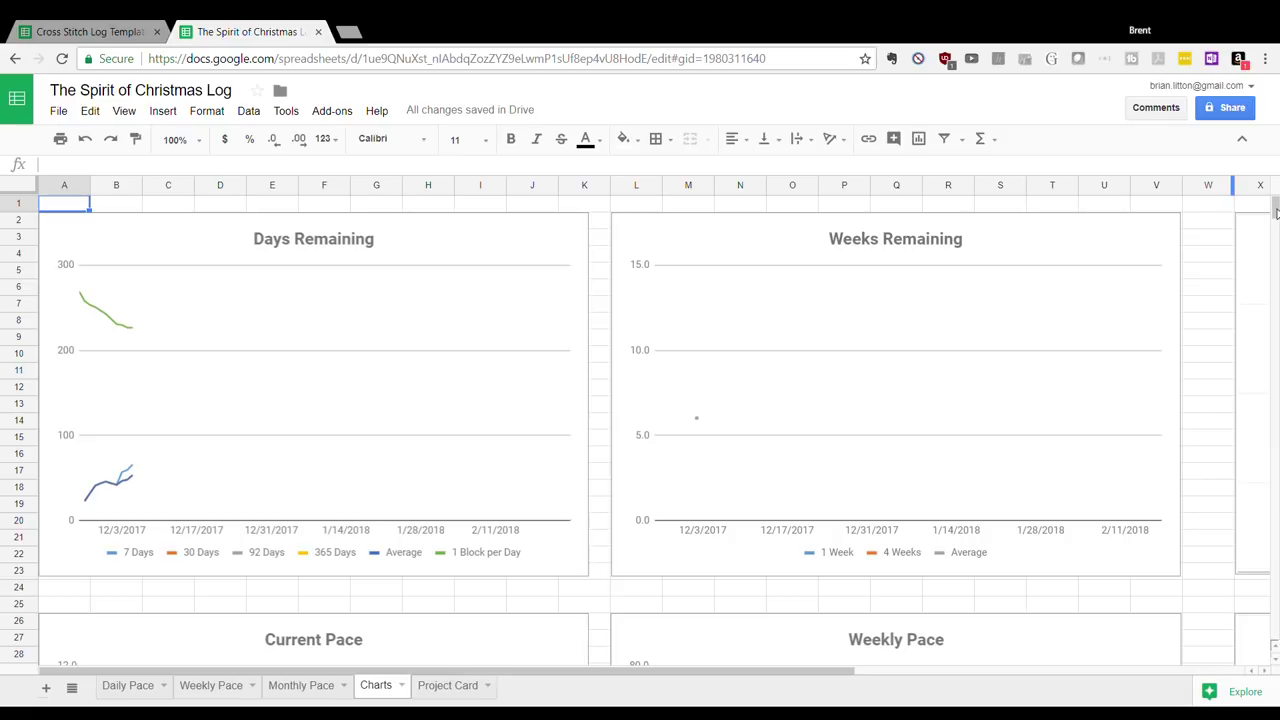
# Review the remaining charts on pace, completion prediction, block log and percent complete, down to Total Days Stitched
pyautogui.scroll(-5, 1274, 212)
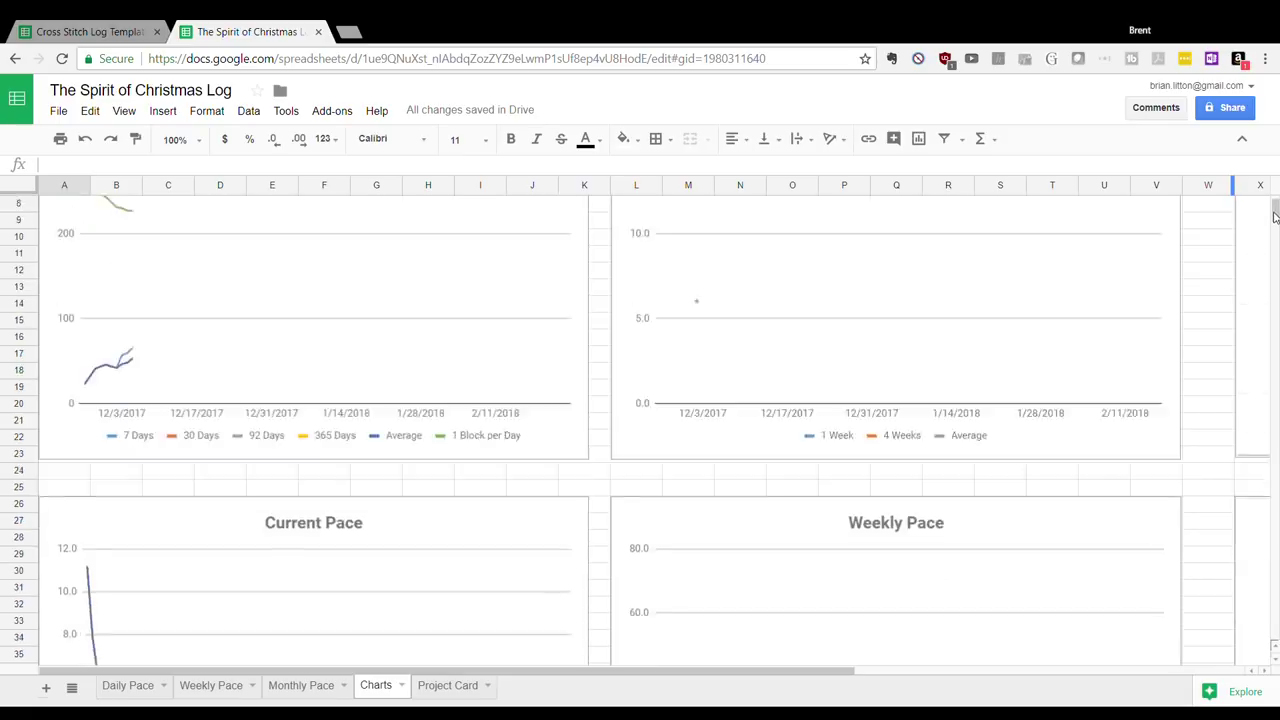
pyautogui.scroll(2, 1275, 220)
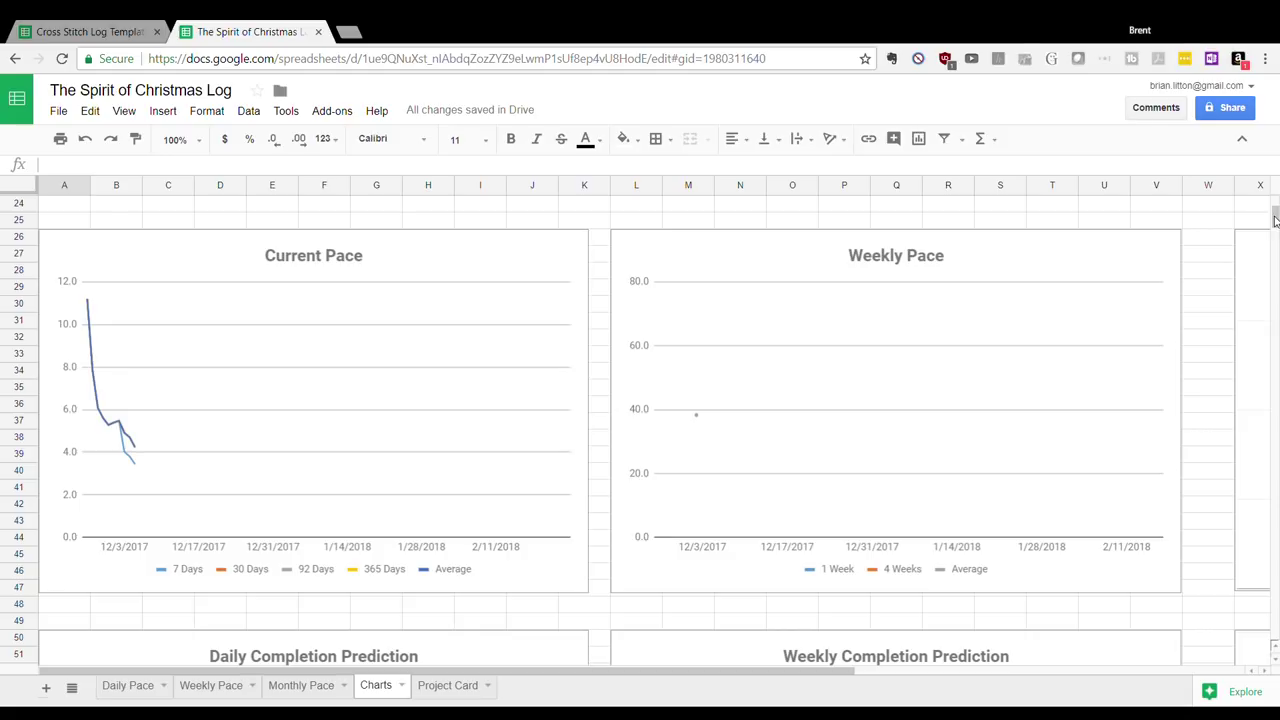
pyautogui.scroll(-5, 179, 462)
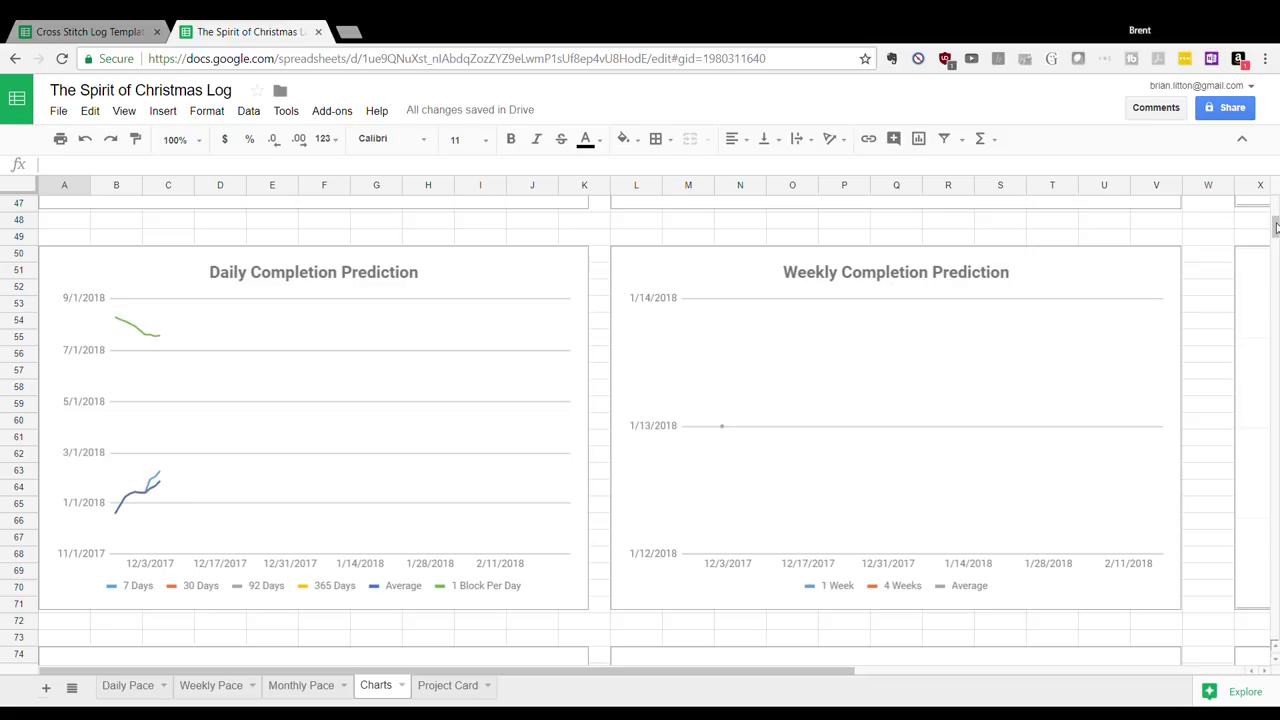
pyautogui.moveTo(1276, 228); pyautogui.dragTo(1276, 240)
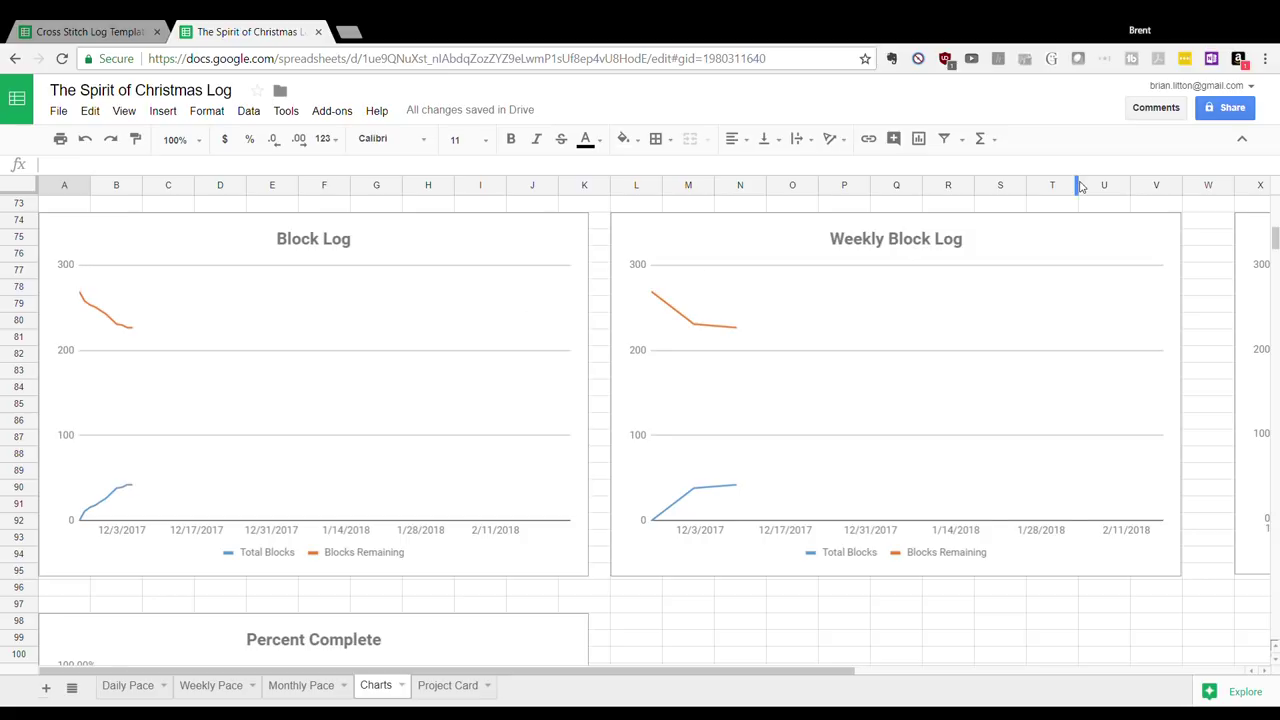
pyautogui.moveTo(1274, 237)
pyautogui.mouseDown()
pyautogui.moveTo(1274, 257)
pyautogui.moveTo(1274, 243)
pyautogui.mouseUp()
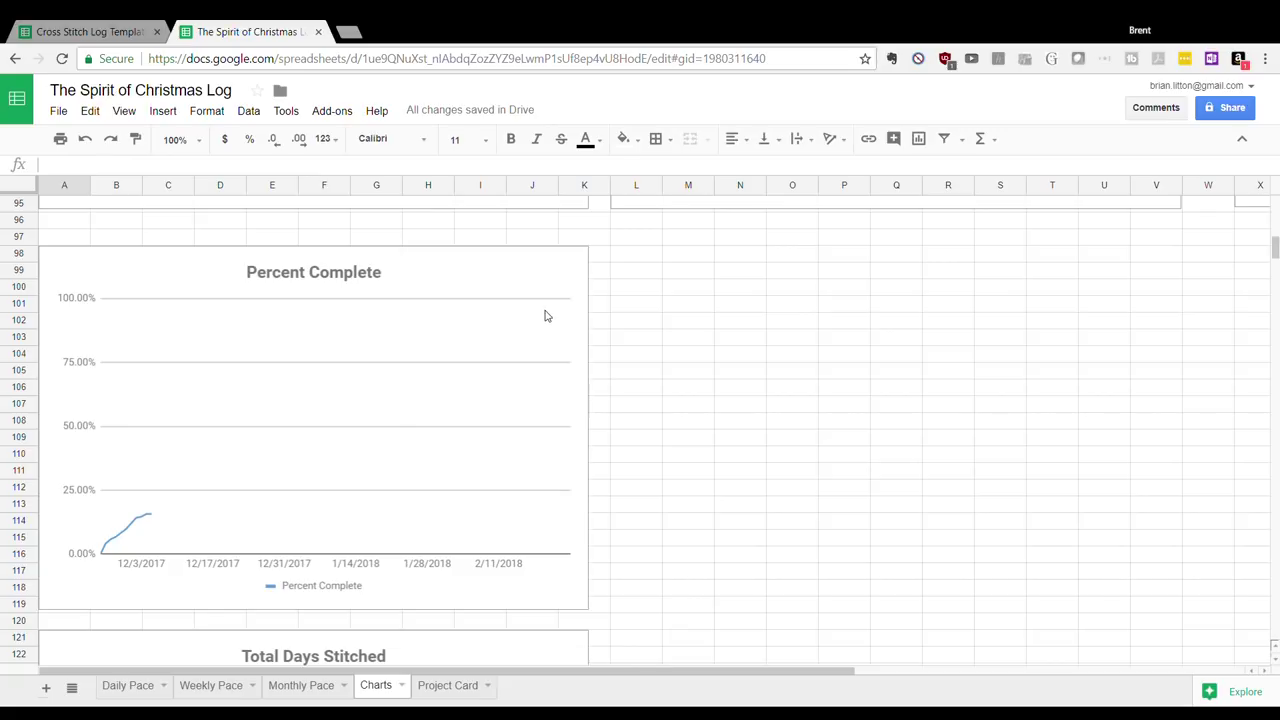
pyautogui.moveTo(1273, 241)
pyautogui.mouseDown()
pyautogui.moveTo(1277, 269)
pyautogui.moveTo(1276, 258)
pyautogui.mouseUp()
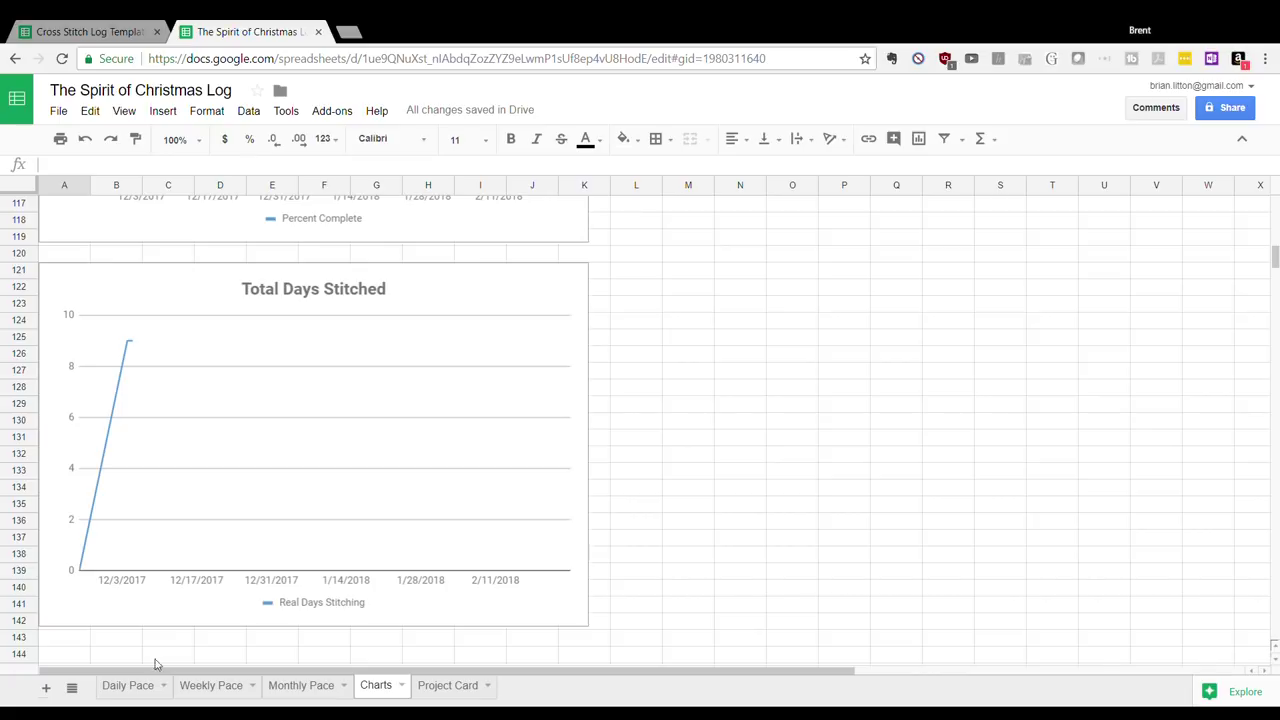
# Look over the unlogged 12/6/2017 and 12/7/2017 rows on the Daily Pace sheet, including the 1 Day pace and Total Blocks formulas
pyautogui.click(137, 690)
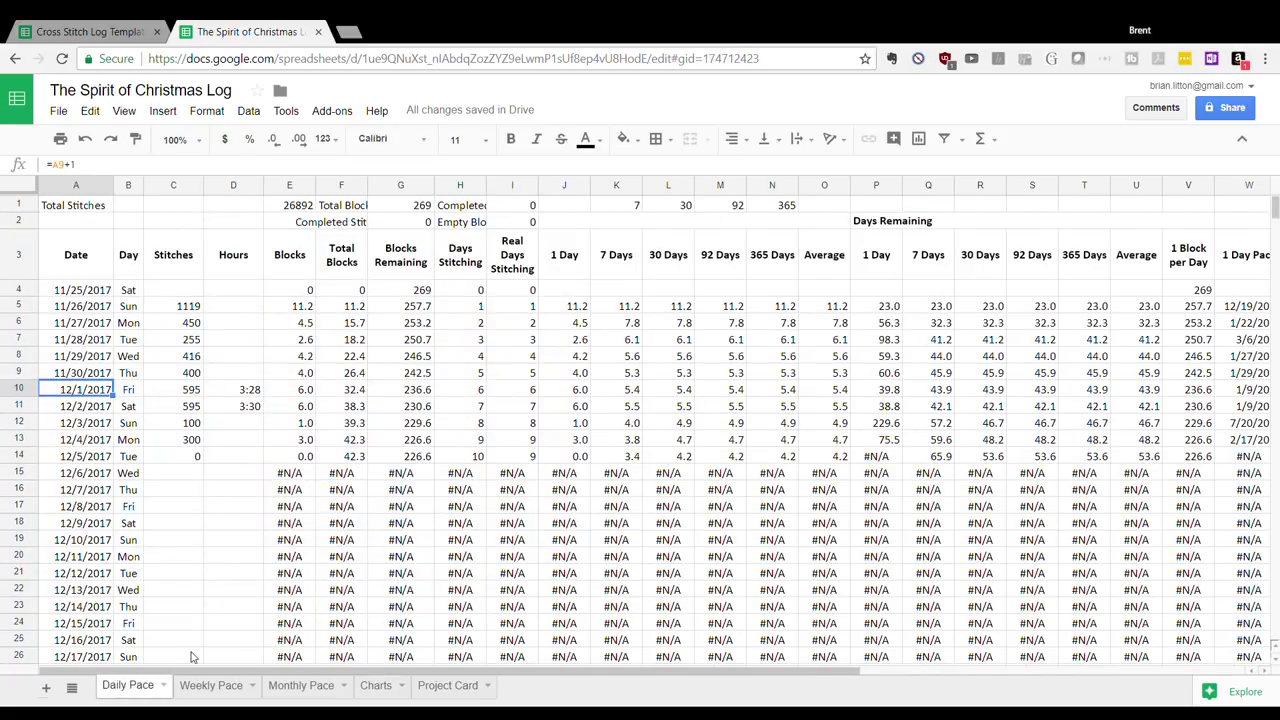
pyautogui.press('Down')
pyautogui.press('Down')
pyautogui.press('Down')
pyautogui.press('Down')
pyautogui.press('Down')
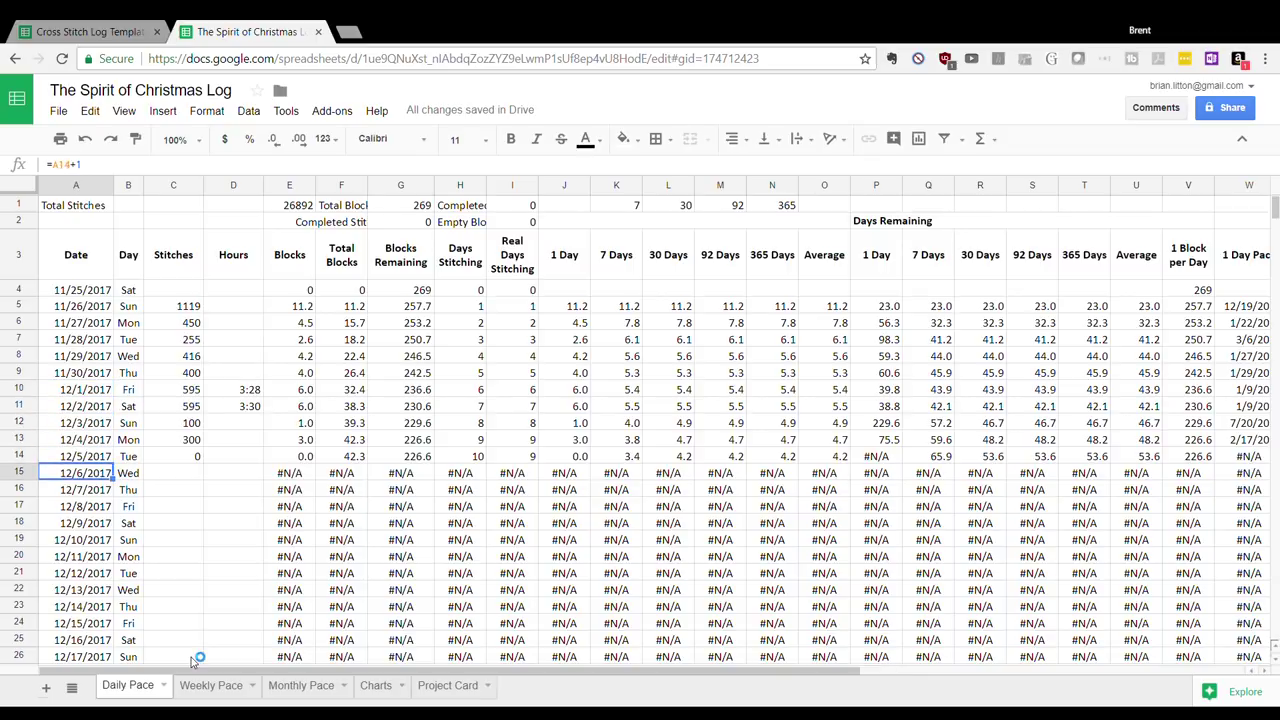
pyautogui.press('Right')
pyautogui.press('Right')
pyautogui.press('Right')
pyautogui.press('Right')
pyautogui.press('Right')
pyautogui.press('Right')
pyautogui.press('Right')
pyautogui.press('Right')
pyautogui.press('Right')
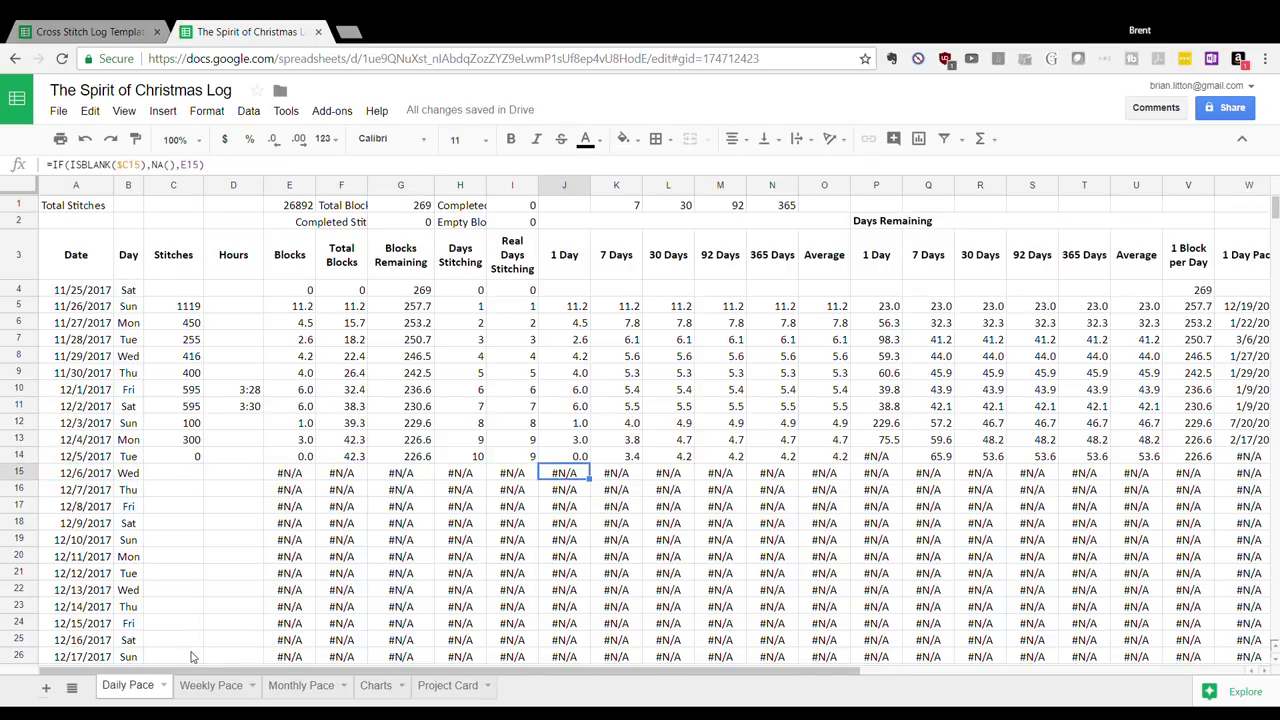
pyautogui.press('Left')
pyautogui.press('Down')
pyautogui.press('Left')
pyautogui.press('Left')
pyautogui.press('Left')
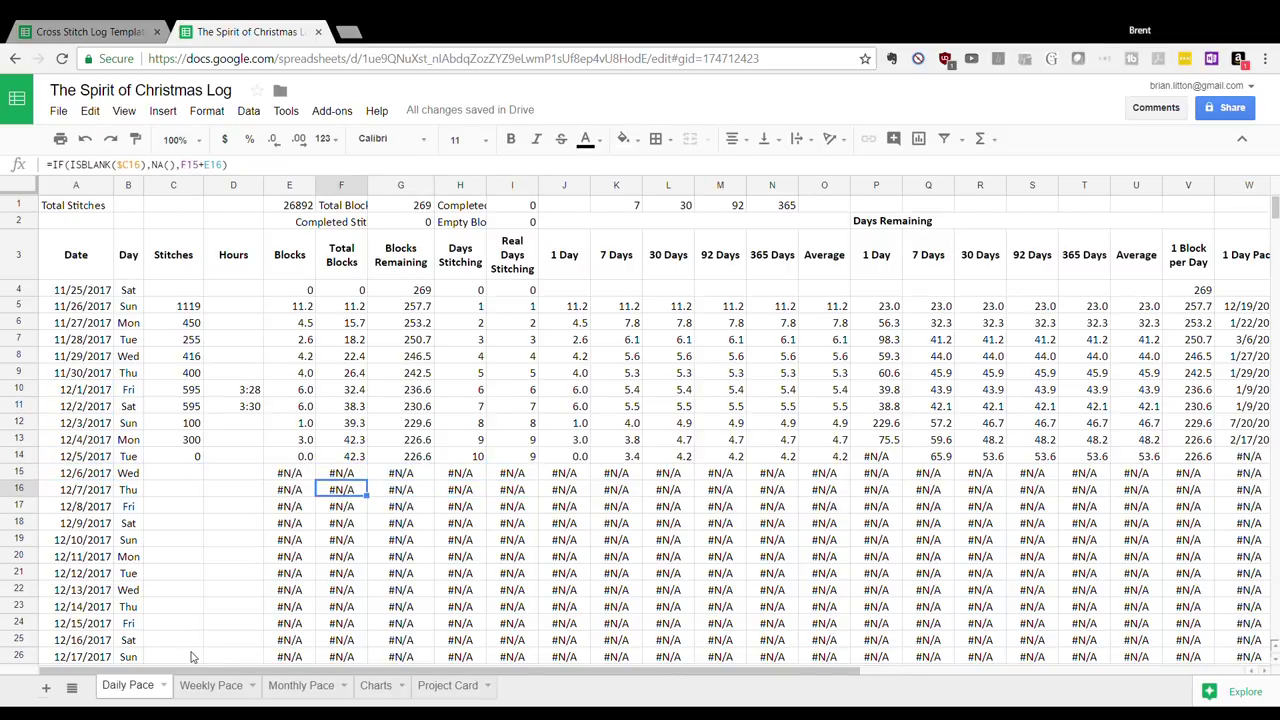
# Clear the Stitches entry for 12/5/2017
pyautogui.press('Up')
pyautogui.press('Left')
pyautogui.press('Left')
pyautogui.press('Left')
pyautogui.press('Up')
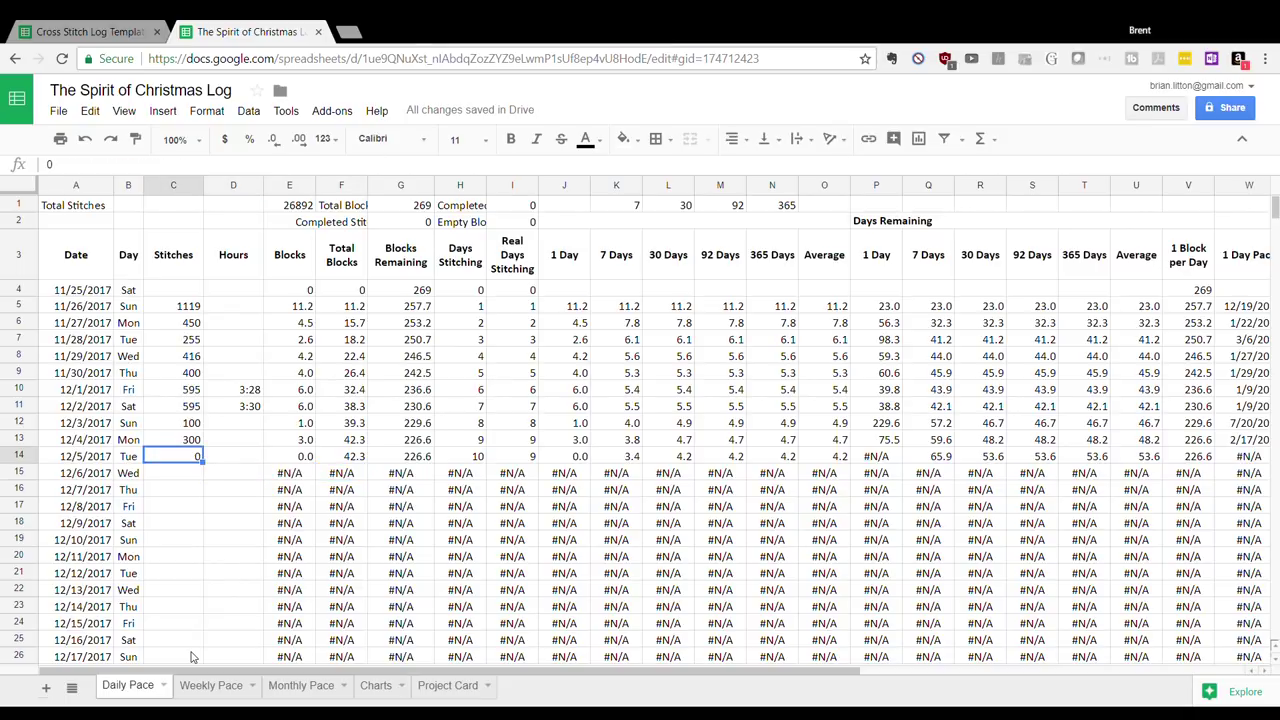
pyautogui.press('Delete')
# Check the Blocks formulas in the blank rows for 12/5/2017 to 12/7/2017 and how the Total Days Stitched chart handles blank days
pyautogui.press('Down')
pyautogui.press('Down')
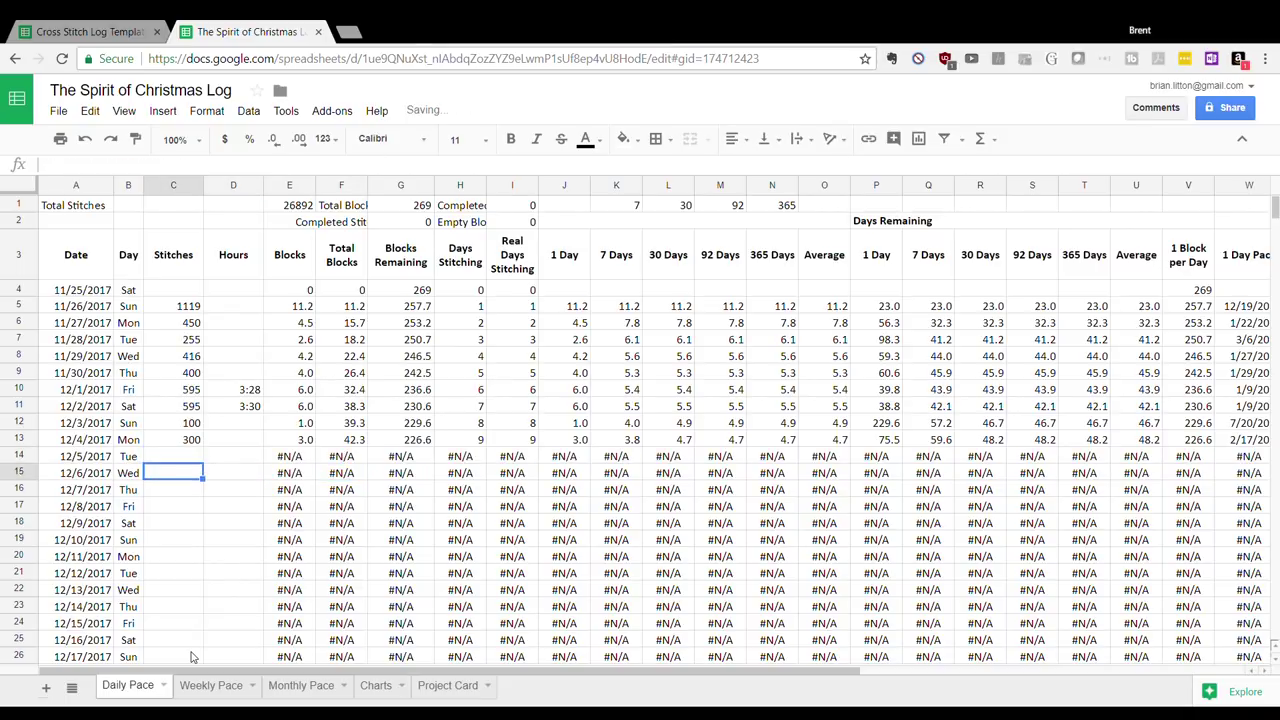
pyautogui.press('Right')
pyautogui.press('Right')
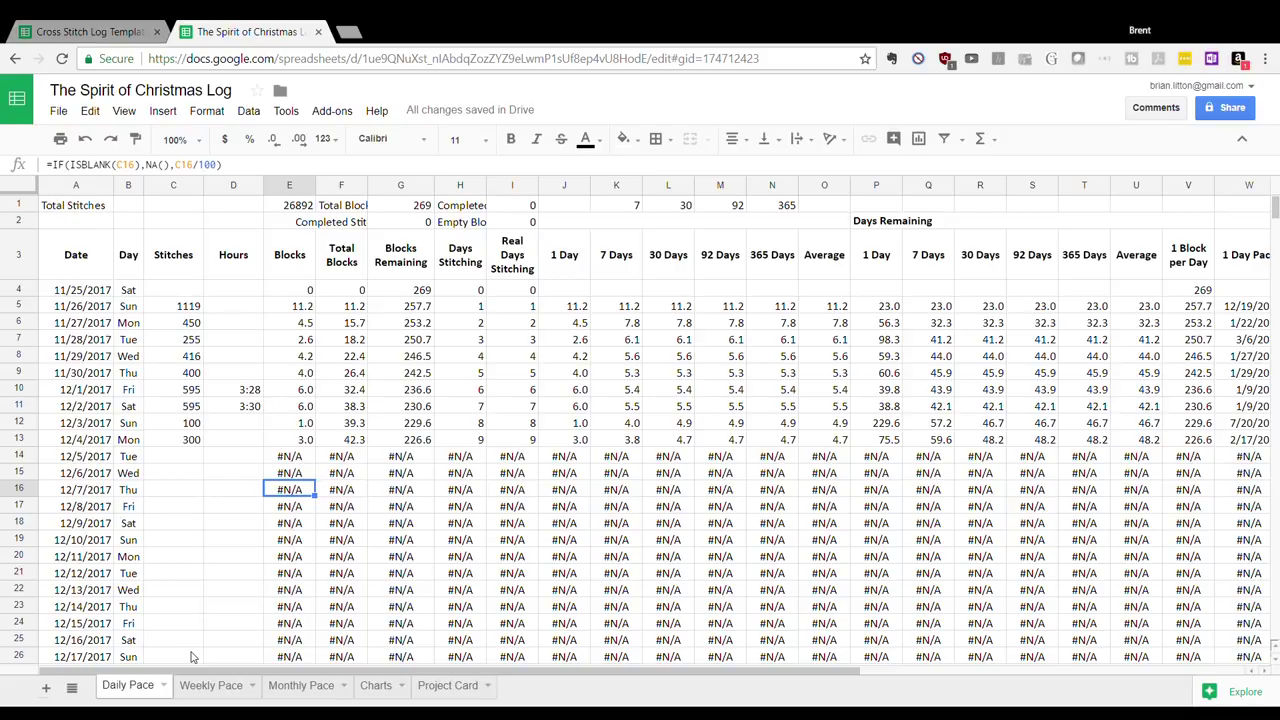
pyautogui.press('Up')
pyautogui.press('Up')
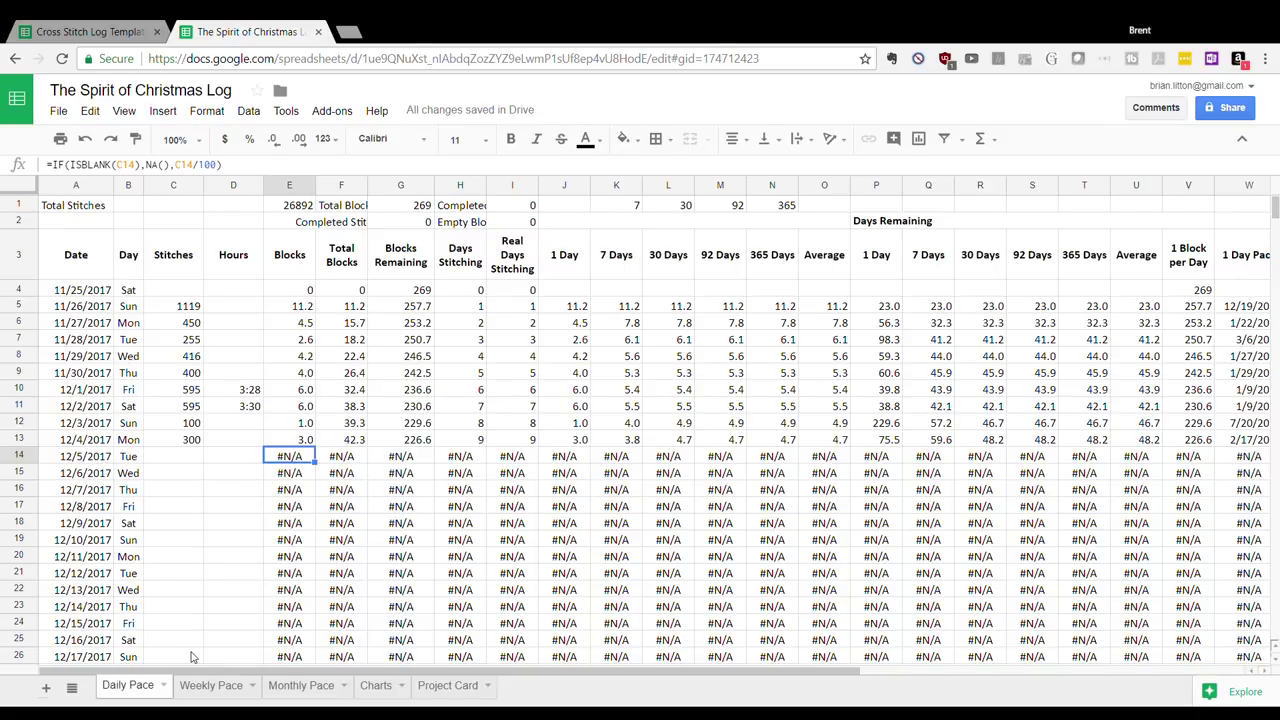
pyautogui.click(378, 686)
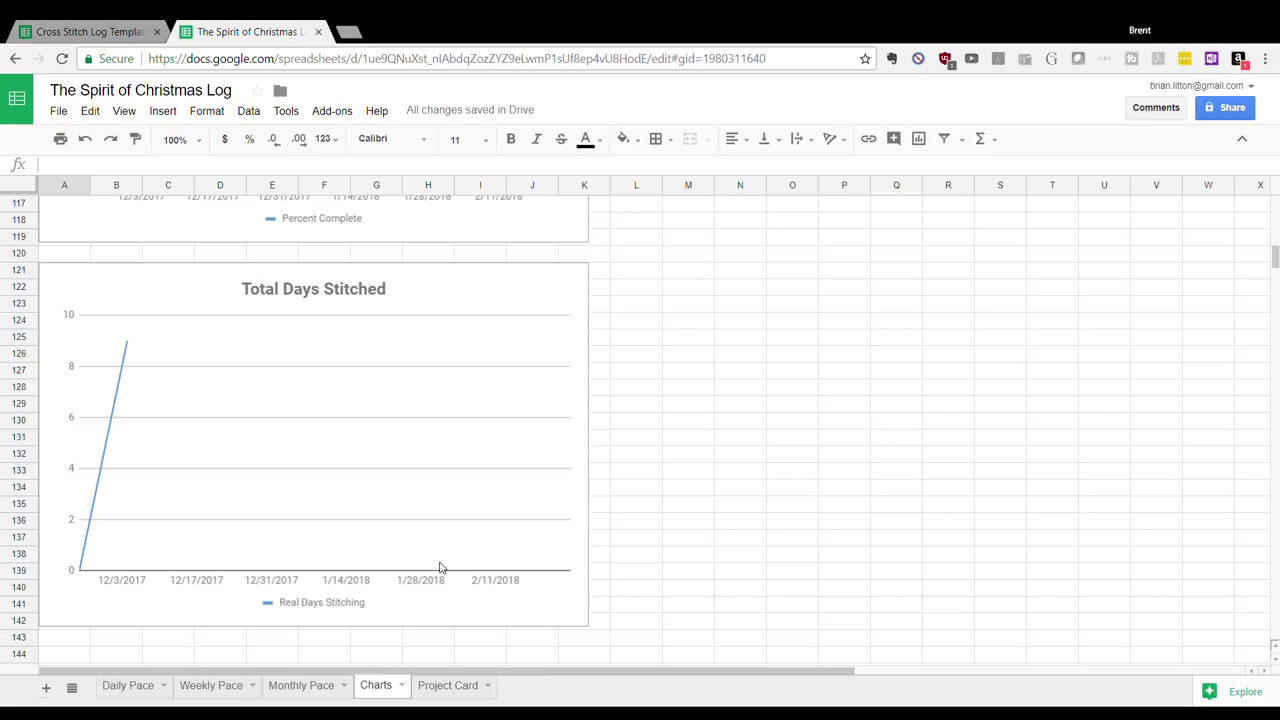
pyautogui.click(152, 690)
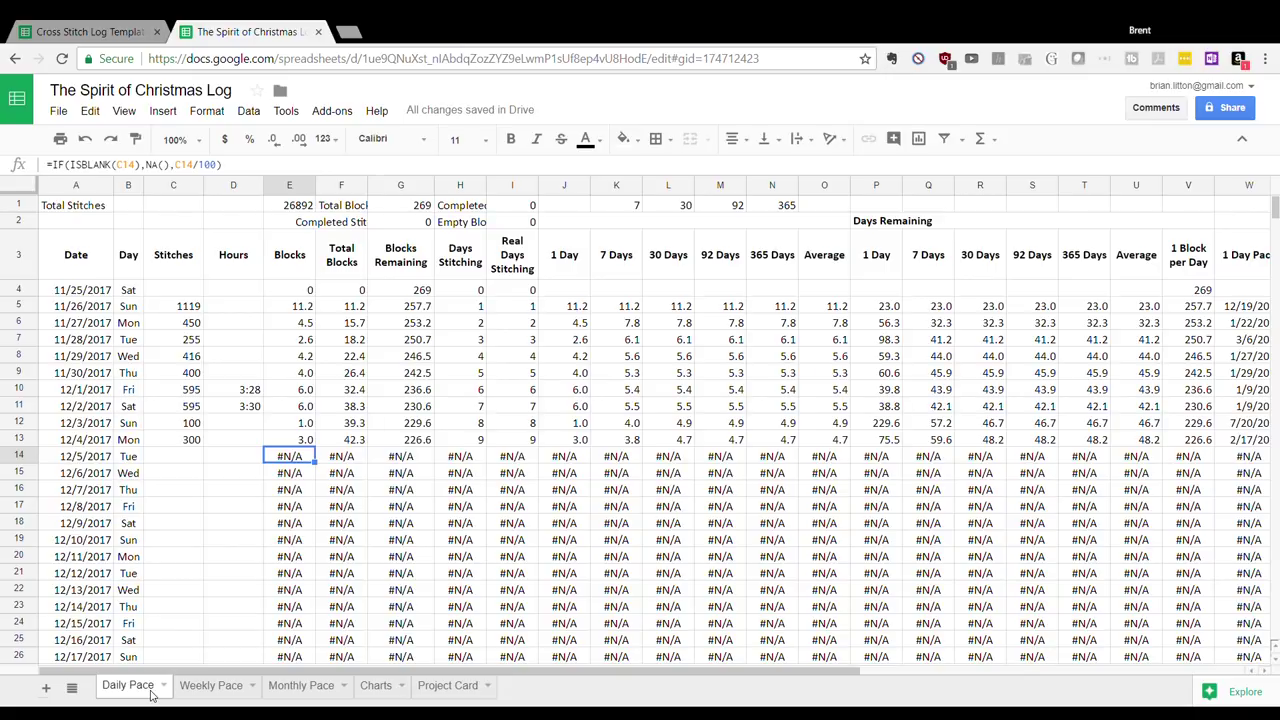
# Examine the Blocks and Total Blocks formulas in the blank 12/5/2017 row and the rows around it
pyautogui.press('Up')
pyautogui.press('Up')
pyautogui.press('Up')
pyautogui.press('Down')
pyautogui.press('Down')
pyautogui.press('Down')
pyautogui.press('Down')
pyautogui.press('Up')
pyautogui.press('Right')
pyautogui.press('Right')
pyautogui.press('Right')
pyautogui.press('Right')
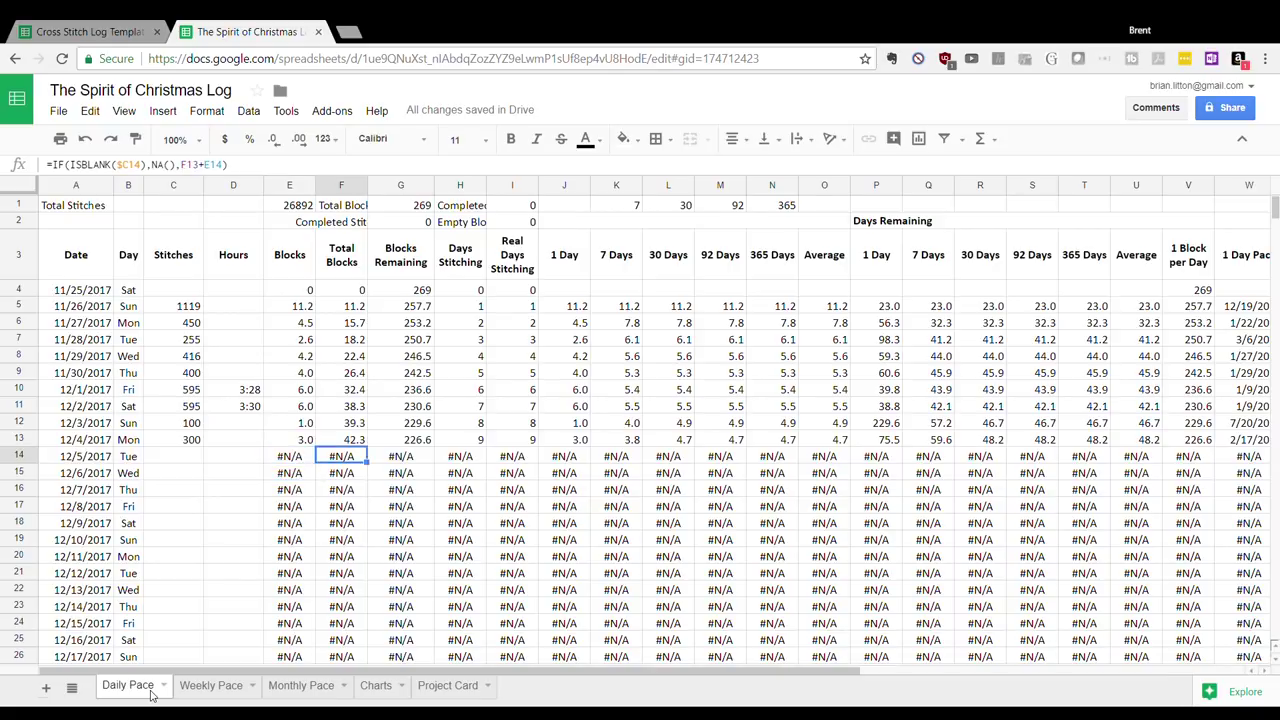
pyautogui.press('Left')
pyautogui.press('Left')
pyautogui.press('Left')
pyautogui.press('Left')
pyautogui.press('Left')
pyautogui.press('Right')
pyautogui.press('Right')
# Remove NA() from the 12/5/2017 Blocks formula in E14 so it reads =IF(ISBLANK(C14),,C14/100)
pyautogui.press('Left')
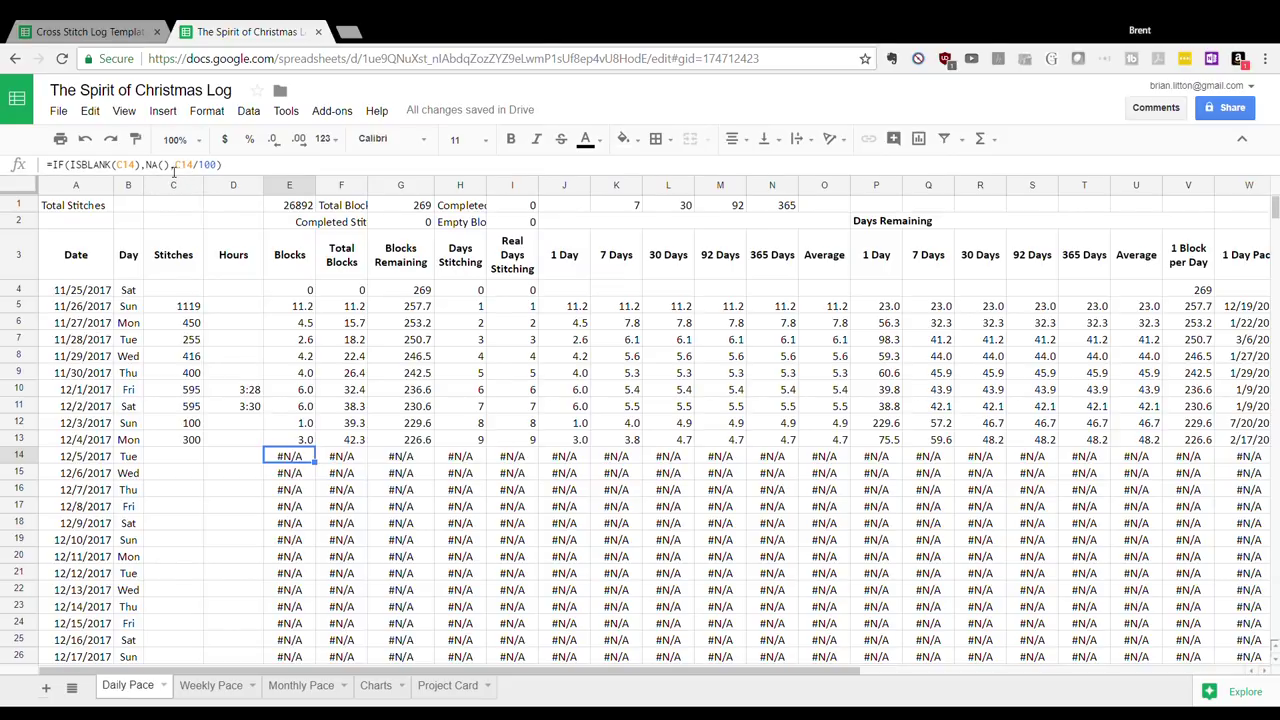
pyautogui.click(171, 166)
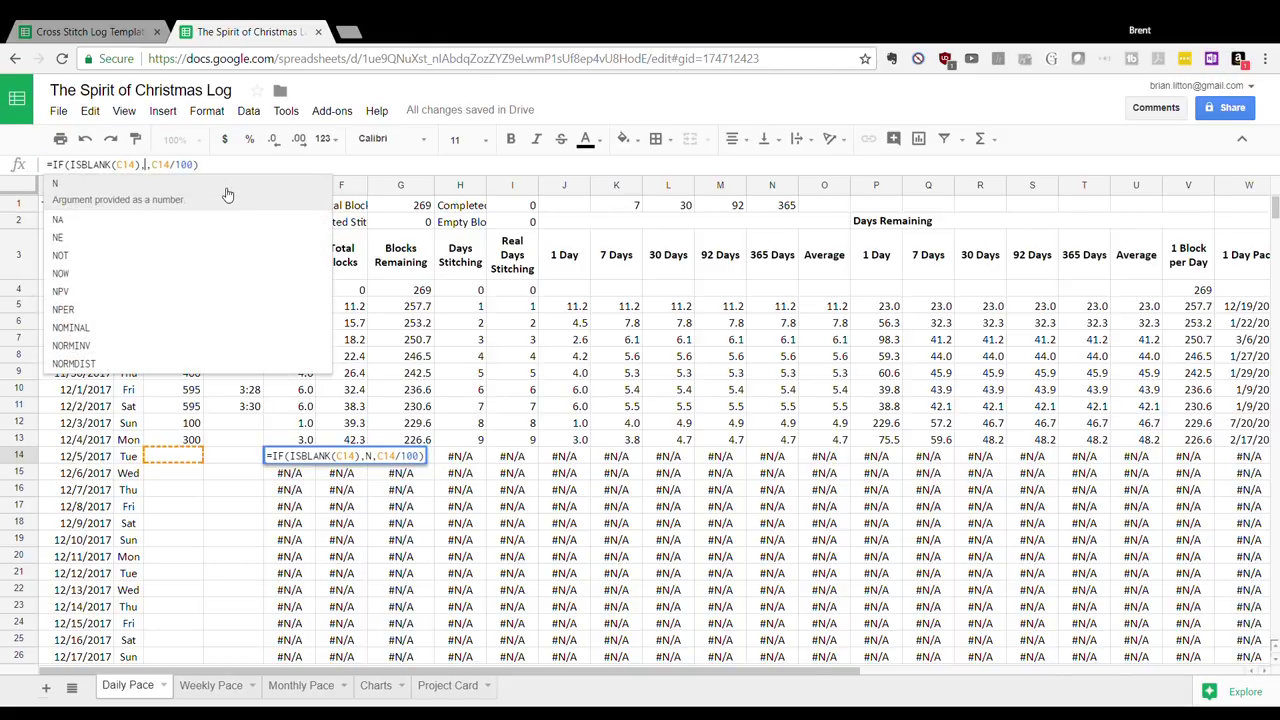
pyautogui.press('Return')
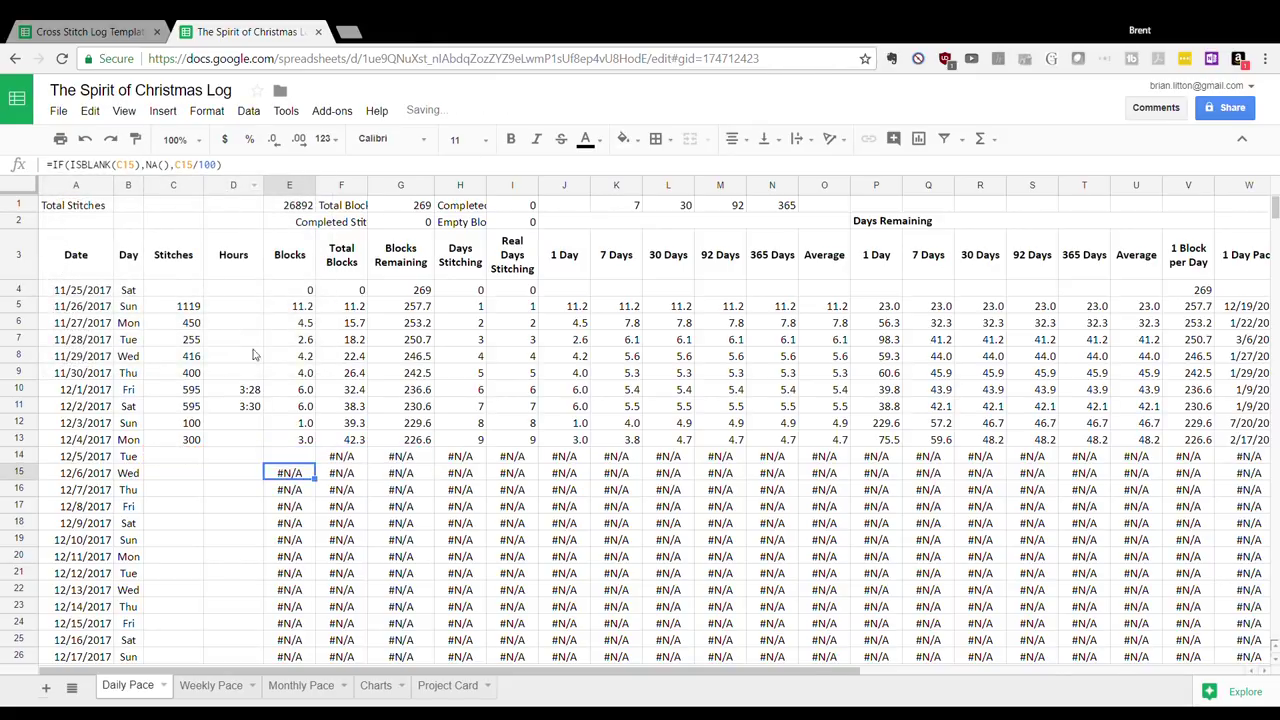
pyautogui.click(285, 457)
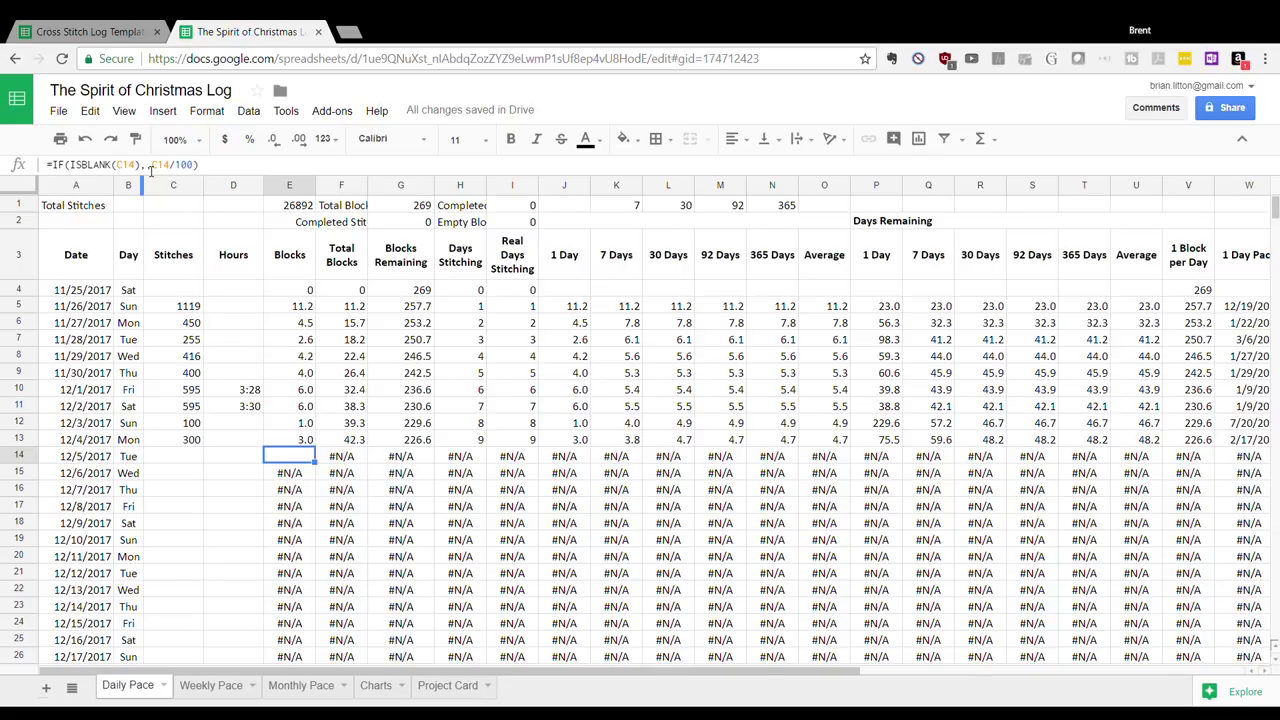
# Examine the Blocks Remaining and Real Days Stitching formulas in logged and blank rows, and recheck the edited Blocks formula for 12/5/2017
pyautogui.press('Right')
pyautogui.press('Right')
pyautogui.press('Right')
pyautogui.press('Right')
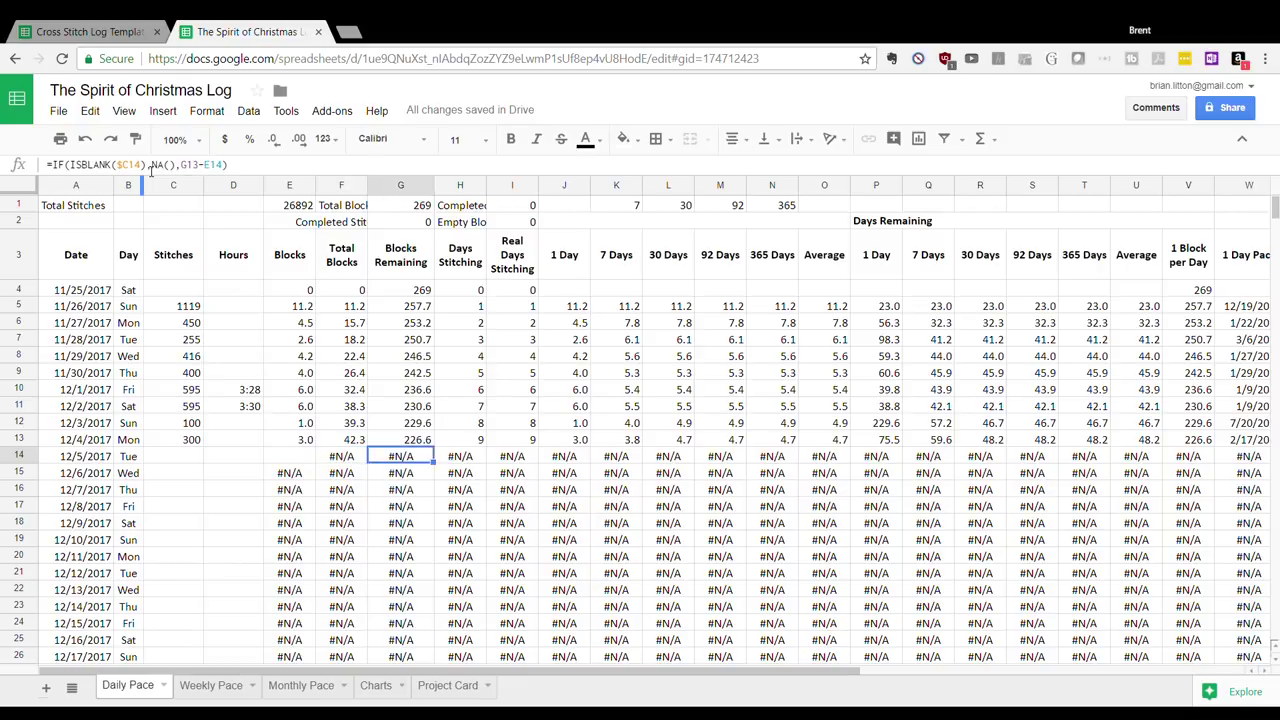
pyautogui.press('Down')
pyautogui.press('Down')
pyautogui.press('Down')
pyautogui.press('Down')
pyautogui.press('Down')
pyautogui.press('Down')
pyautogui.press('Down')
pyautogui.press('Down')
pyautogui.press('Down')
pyautogui.press('Down')
pyautogui.press('Down')
pyautogui.press('Down')
pyautogui.press('Down')
pyautogui.press('Down')
pyautogui.press('Down')
pyautogui.press('Down')
pyautogui.press('Down')
pyautogui.press('Down')
pyautogui.press('Down')
pyautogui.press('Down')
pyautogui.press('Down')
pyautogui.press('Down')
pyautogui.press('Down')
pyautogui.press('Down')
pyautogui.press('Down')
pyautogui.press('Down')
pyautogui.press('Up')
pyautogui.press('Up')
pyautogui.press('Up')
pyautogui.press('Up')
pyautogui.press('Up')
pyautogui.press('Up')
pyautogui.press('Up')
pyautogui.press('Up')
pyautogui.press('Up')
pyautogui.press('Up')
pyautogui.press('Up')
pyautogui.press('Up')
pyautogui.press('Up')
pyautogui.press('Up')
pyautogui.press('Up')
pyautogui.press('Up')
pyautogui.press('Up')
pyautogui.press('Up')
pyautogui.press('Up')
pyautogui.press('Up')
pyautogui.press('Up')
pyautogui.press('Up')
pyautogui.press('Up')
pyautogui.press('Up')
pyautogui.press('Up')
pyautogui.press('Up')
pyautogui.press('Up')
pyautogui.press('Up')
pyautogui.press('Up')
pyautogui.press('Up')
pyautogui.press('Up')
pyautogui.press('Up')
pyautogui.press('Up')
pyautogui.press('Up')
pyautogui.press('Down')
pyautogui.press('Down')
pyautogui.press('Down')
pyautogui.press('Down')
pyautogui.press('Down')
pyautogui.press('Down')
pyautogui.press('Down')
pyautogui.press('Down')
pyautogui.press('Down')
pyautogui.press('Down')
pyautogui.press('Down')
pyautogui.press('Down')
pyautogui.press('Down')
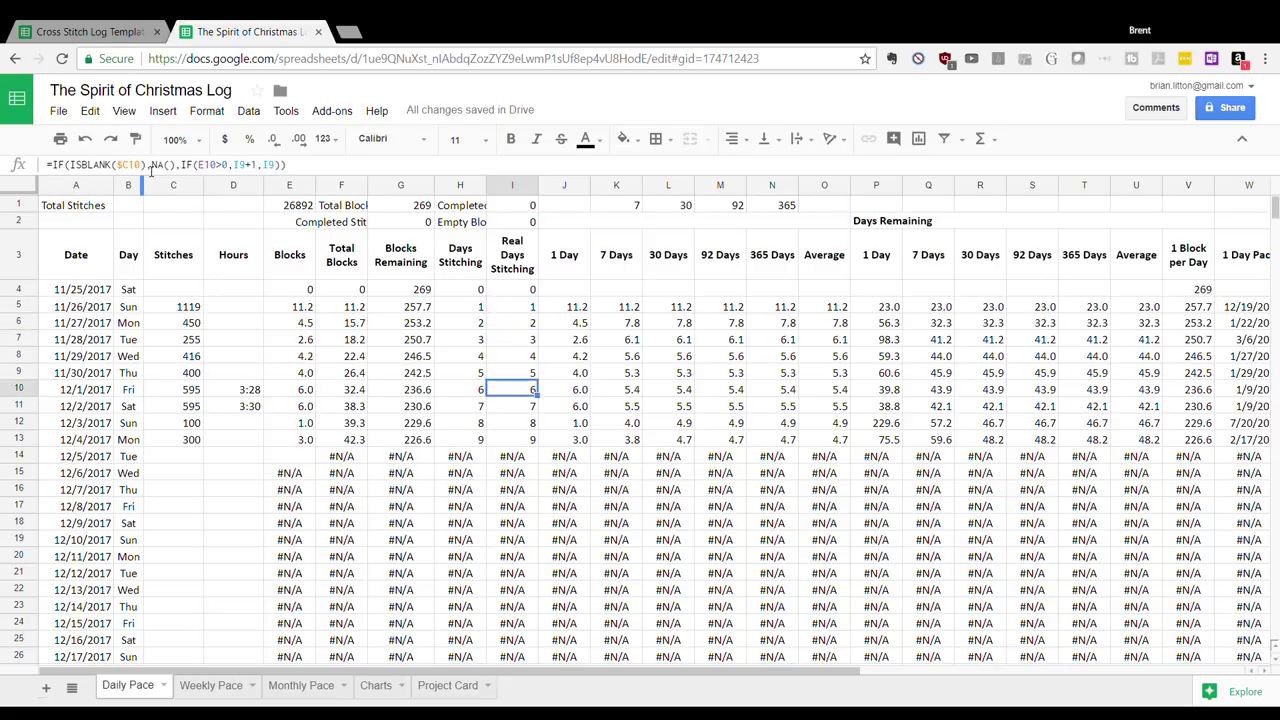
pyautogui.press('Left')
pyautogui.press('Left')
pyautogui.press('Left')
pyautogui.press('Left')
pyautogui.press('Left')
pyautogui.press('Right')
pyautogui.press('Right')
pyautogui.press('Left')
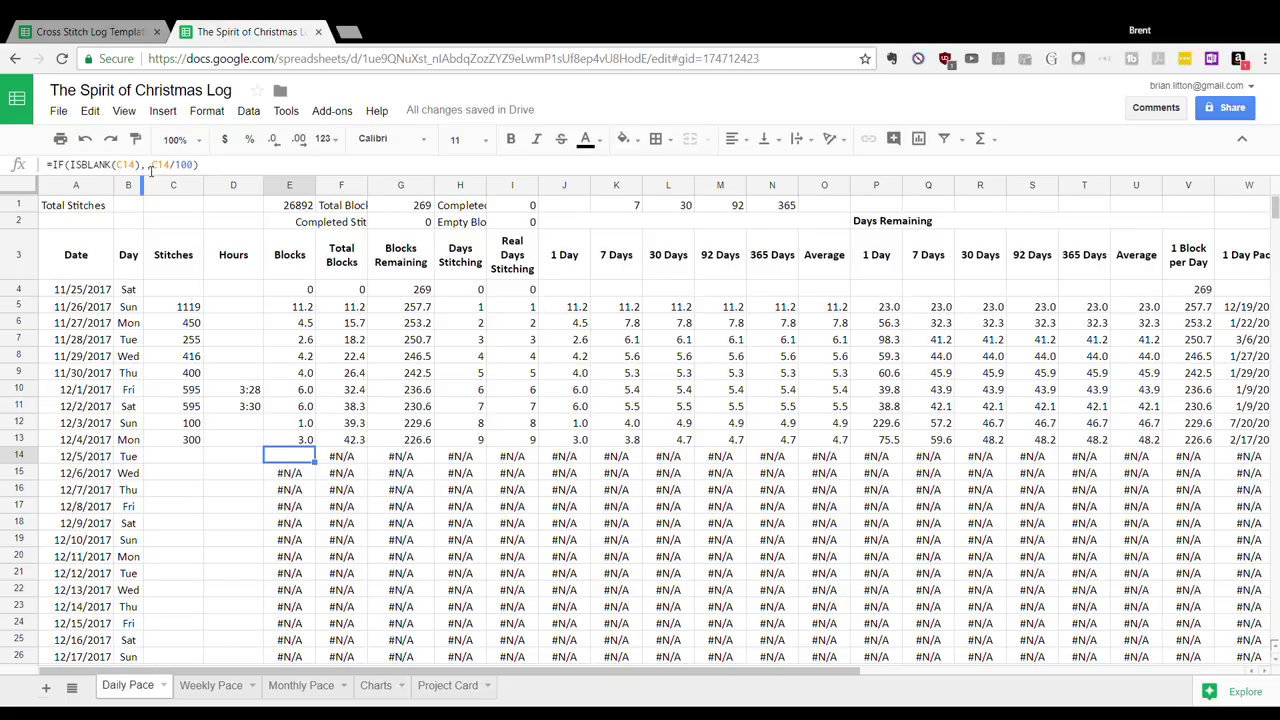
# Look down the Date column through the unlogged rows to the end of the prefilled dates
pyautogui.press('Left')
pyautogui.press('Left')
pyautogui.press('Left')
pyautogui.press('Left')
pyautogui.press('Down')
pyautogui.press('Down')
pyautogui.press('Down')
pyautogui.press('Down')
pyautogui.press('Down')
pyautogui.press('Down')
pyautogui.press('Down')
pyautogui.press('Down')
pyautogui.press('Down')
pyautogui.press('Down')
pyautogui.press('Down')
pyautogui.press('Down')
pyautogui.press('Down')
pyautogui.press('Down')
pyautogui.press('Down')
pyautogui.press('Down')
pyautogui.press('Down')
pyautogui.press('Down')
pyautogui.press('Down')
pyautogui.press('Down')
pyautogui.press('Down')
pyautogui.press('Down')
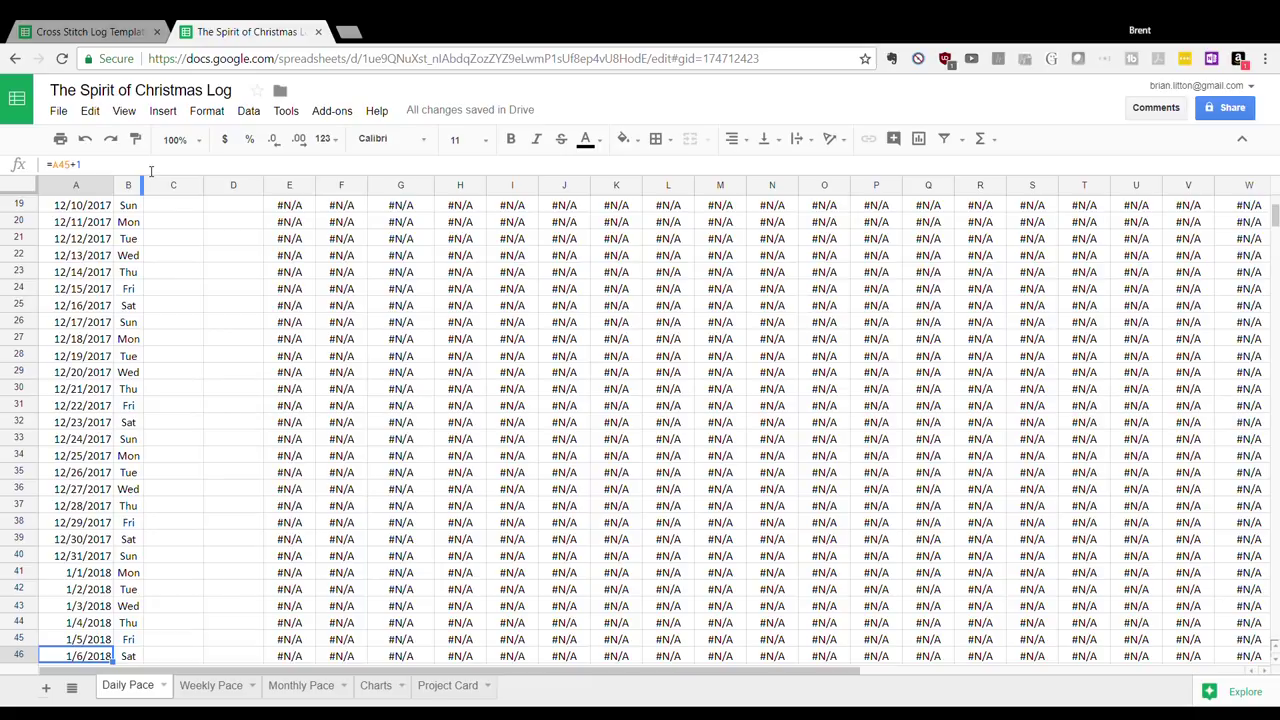
pyautogui.press('Down')
pyautogui.press('Down')
pyautogui.press('Down')
pyautogui.press('Down')
pyautogui.press('Down')
pyautogui.press('Down')
pyautogui.press('Down')
pyautogui.press('Down')
pyautogui.press('Down')
pyautogui.press('Down')
pyautogui.press('Down')
pyautogui.press('Down')
pyautogui.press('Down')
pyautogui.press('Down')
pyautogui.press('Down')
pyautogui.press('Down')
pyautogui.press('Down')
pyautogui.press('Down')
pyautogui.press('Down')
pyautogui.press('Down')
pyautogui.press('Down')
pyautogui.press('Down')
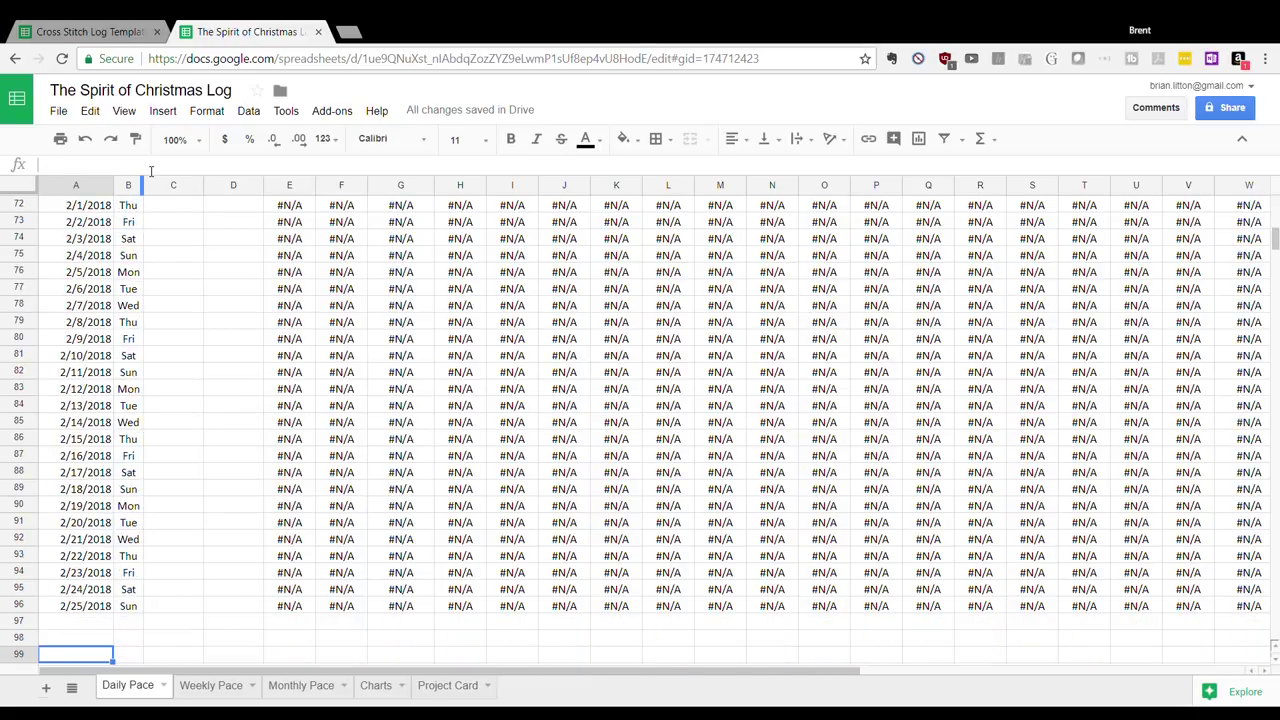
# Examine the end of the prefilled date rows around 2/25/2018 and the blank rows below them
pyautogui.press('Up')
pyautogui.press('Up')
pyautogui.press('Up')
pyautogui.press('Up')
pyautogui.press('Up')
pyautogui.press('Up')
pyautogui.press('Up')
pyautogui.press('Up')
pyautogui.press('Up')
pyautogui.press('Up')
pyautogui.press('Up')
pyautogui.press('Up')
pyautogui.press('Up')
pyautogui.press('Up')
pyautogui.press('Up')
pyautogui.press('Up')
pyautogui.press('Up')
pyautogui.press('Up')
pyautogui.press('Up')
pyautogui.press('Up')
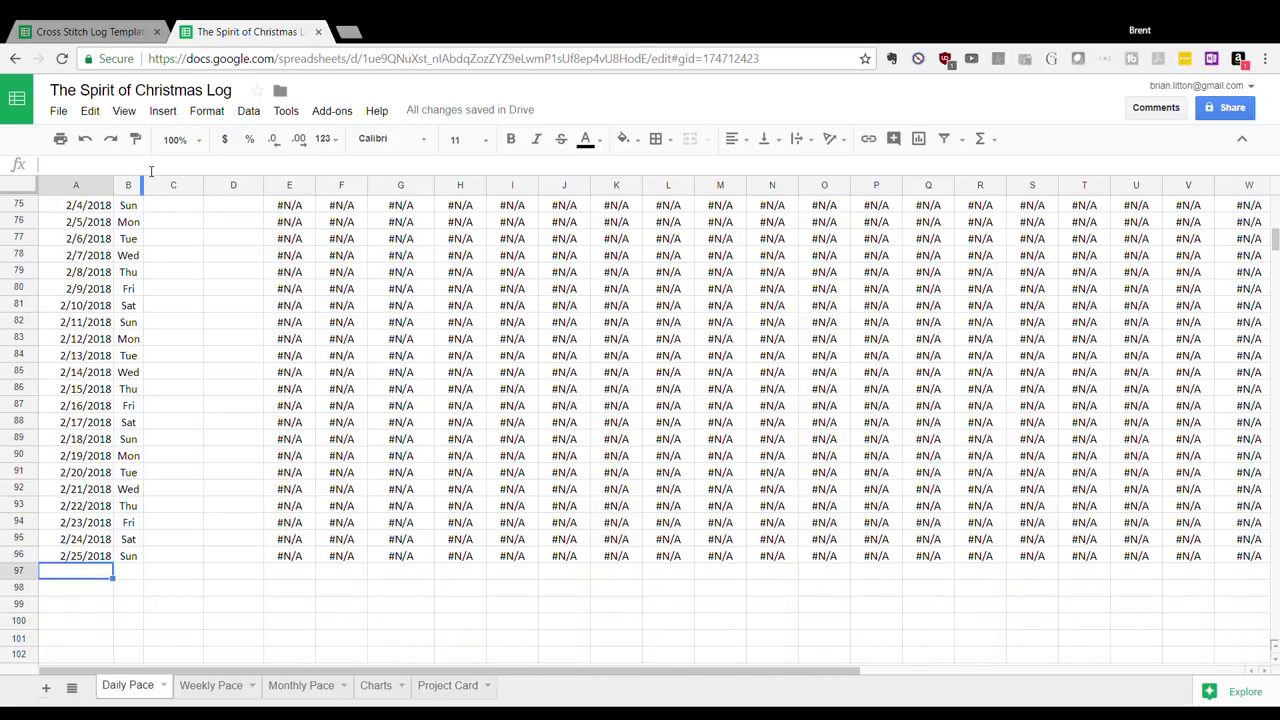
pyautogui.press('Up')
pyautogui.press('Up')
pyautogui.press('Up')
pyautogui.press('Down')
pyautogui.press('Down')
pyautogui.press('Down')
pyautogui.press('Down')
pyautogui.press('Down')
pyautogui.press('Down')
pyautogui.press('Down')
pyautogui.press('Down')
pyautogui.press('Down')
pyautogui.press('Down')
pyautogui.press('Down')
pyautogui.press('Down')
pyautogui.press('Down')
pyautogui.press('Down')
pyautogui.press('Down')
pyautogui.press('Down')
pyautogui.press('Down')
pyautogui.press('Down')
pyautogui.press('Down')
pyautogui.press('Down')
pyautogui.press('Down')
pyautogui.press('Down')
pyautogui.press('Down')
pyautogui.press('Down')
pyautogui.press('Down')
pyautogui.press('Down')
pyautogui.press('Down')
pyautogui.press('Down')
pyautogui.press('Down')
pyautogui.press('Down')
pyautogui.press('Down')
pyautogui.press('Down')
pyautogui.press('Down')
pyautogui.press('Down')
pyautogui.press('Down')
pyautogui.press('Down')
pyautogui.press('Down')
pyautogui.press('Down')
pyautogui.press('Down')
pyautogui.press('Down')
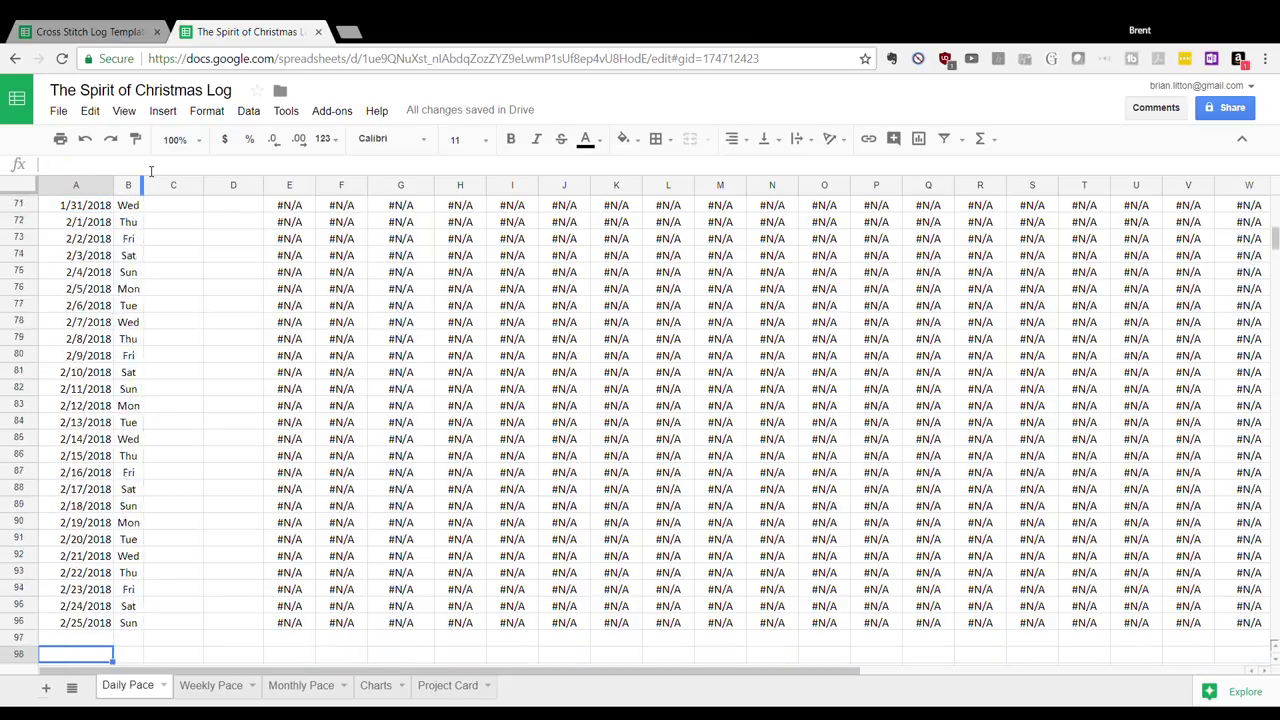
pyautogui.press('Up')
pyautogui.press('Up')
pyautogui.press('Up')
pyautogui.press('Up')
pyautogui.press('Up')
pyautogui.press('Up')
pyautogui.press('Up')
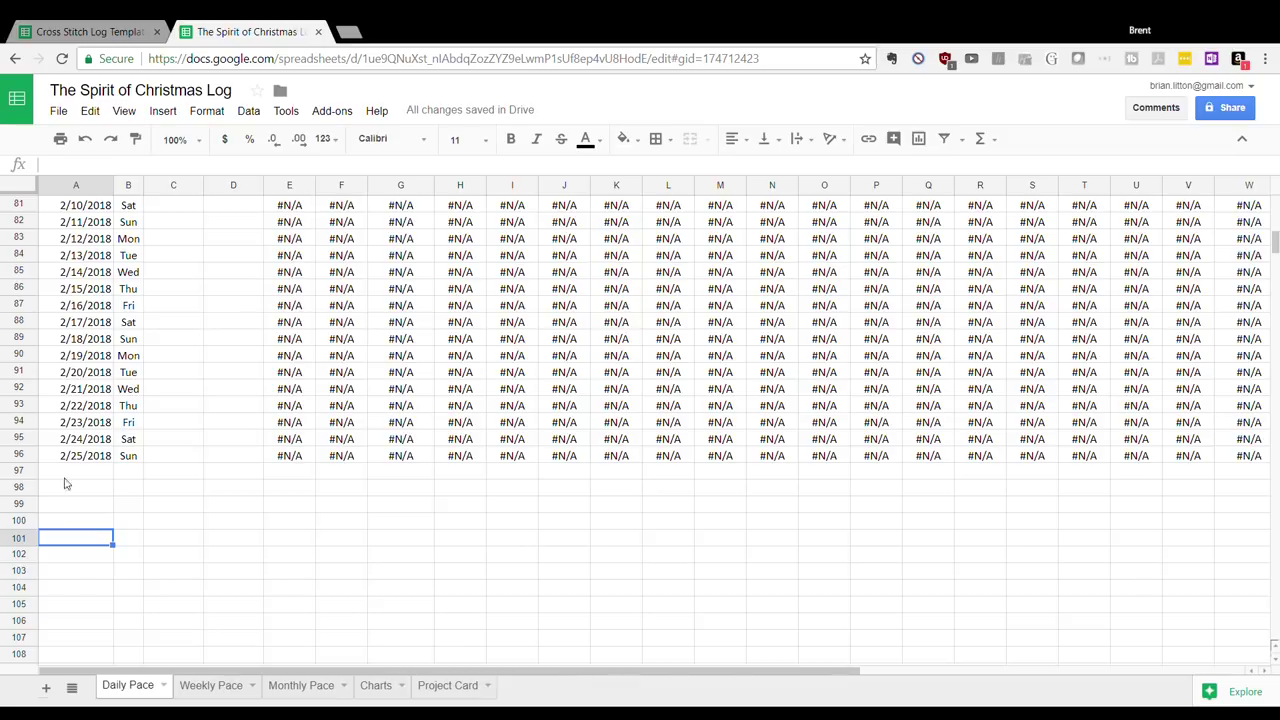
# Insert 11 blank rows above the last prefilled row, 2/25/2018, covering rows 96 to 106
pyautogui.moveTo(19, 460); pyautogui.dragTo(33, 623)
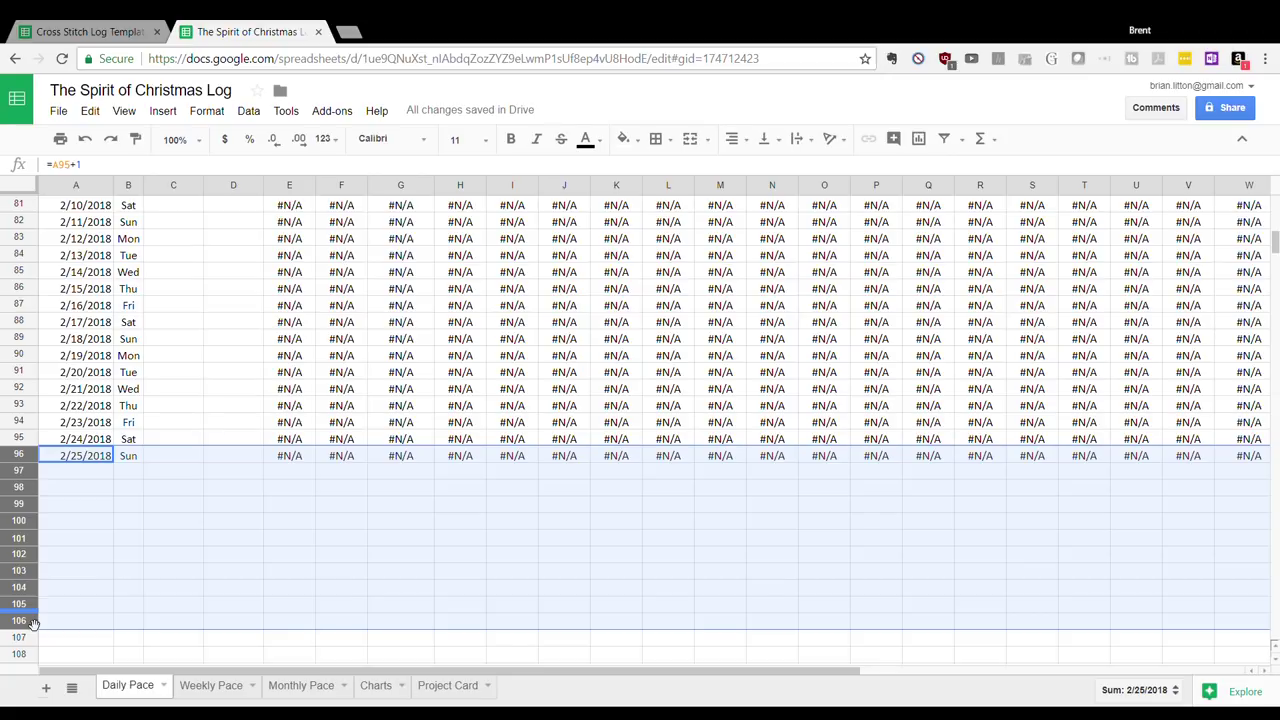
pyautogui.rightClick(21, 536)
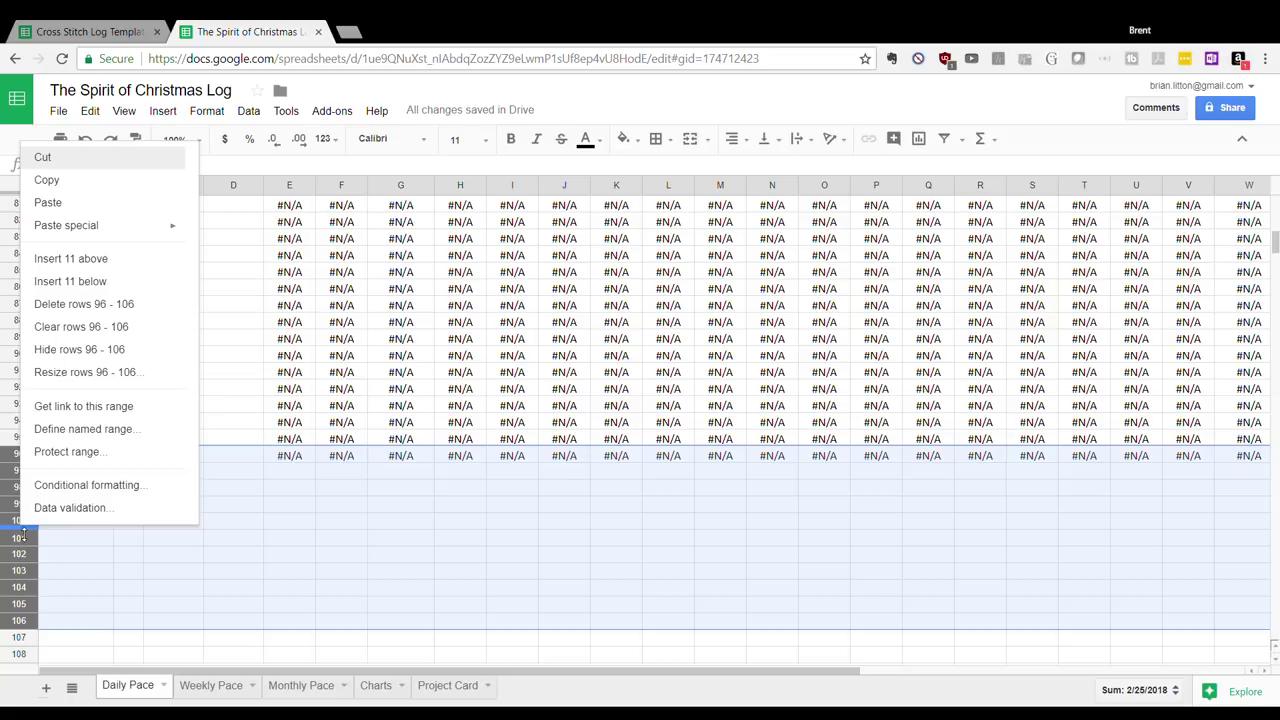
pyautogui.click(150, 258)
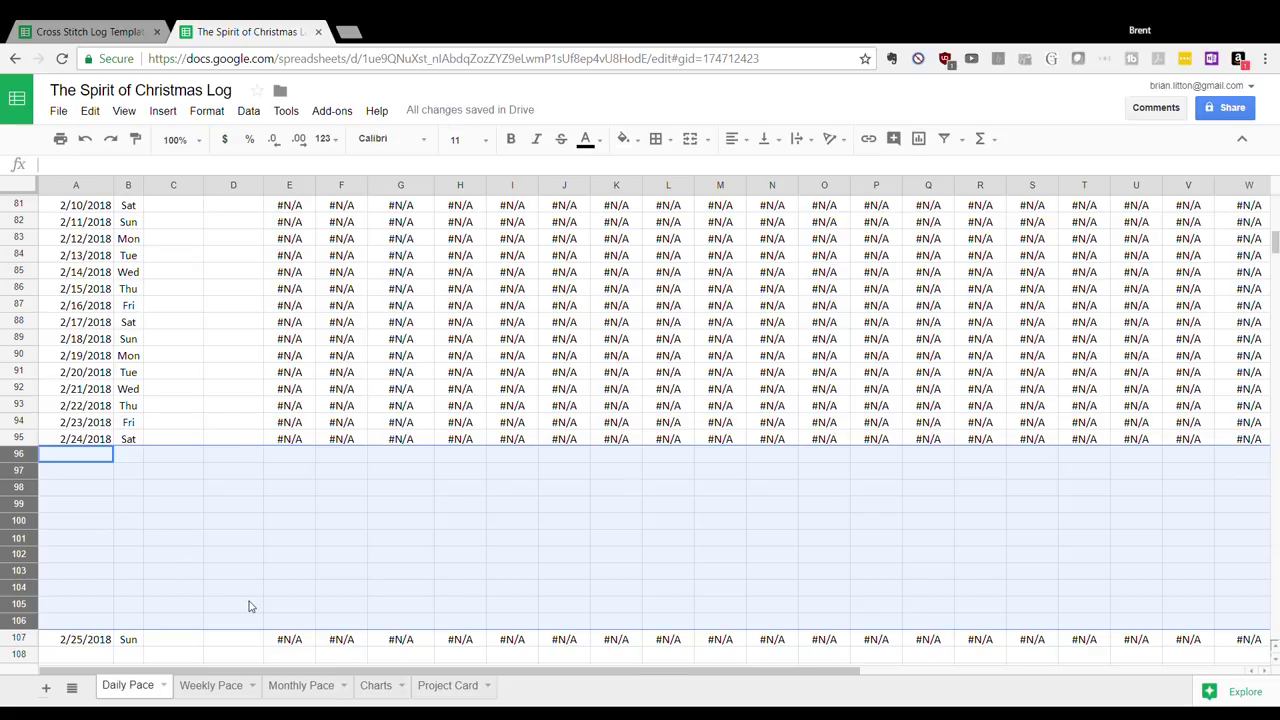
# Copy the 2/24/2018 row from A95 through AF95 and paste its formulas into rows 96 to 107
pyautogui.click(69, 445)
pyautogui.hotkey('shift', 'Right')
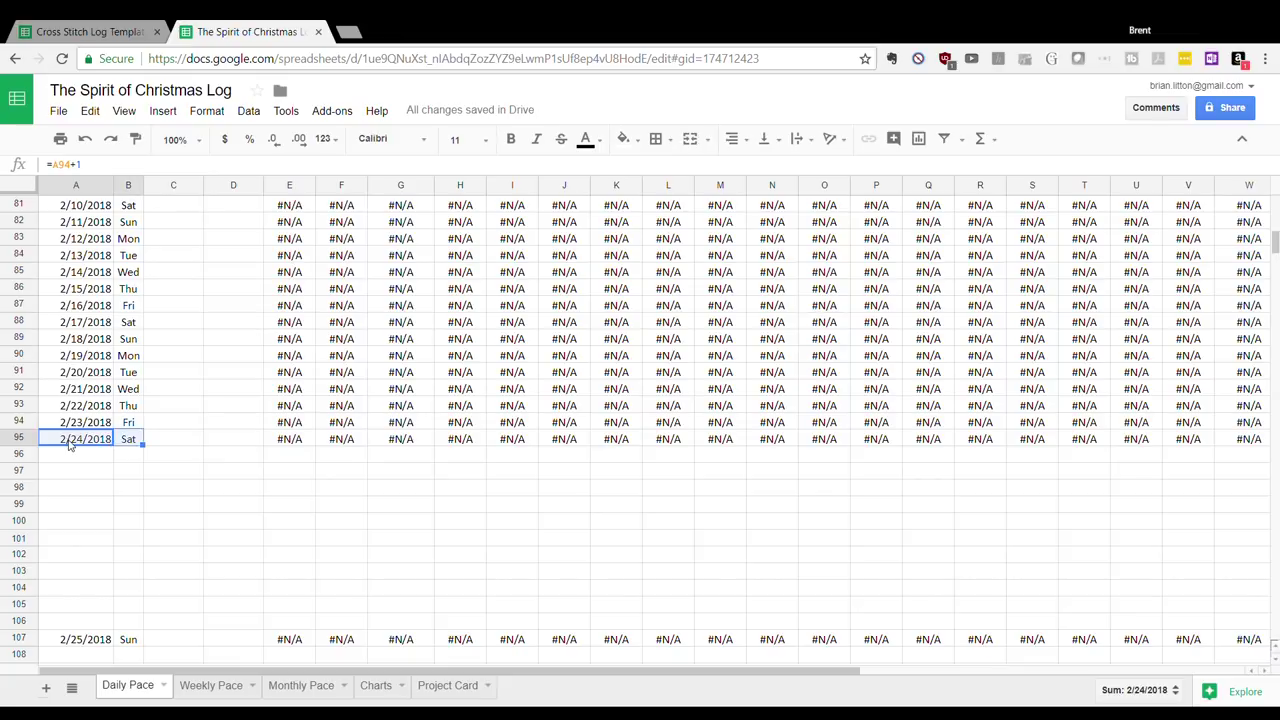
pyautogui.hotkey('ctrl', 'shift', 'Right')
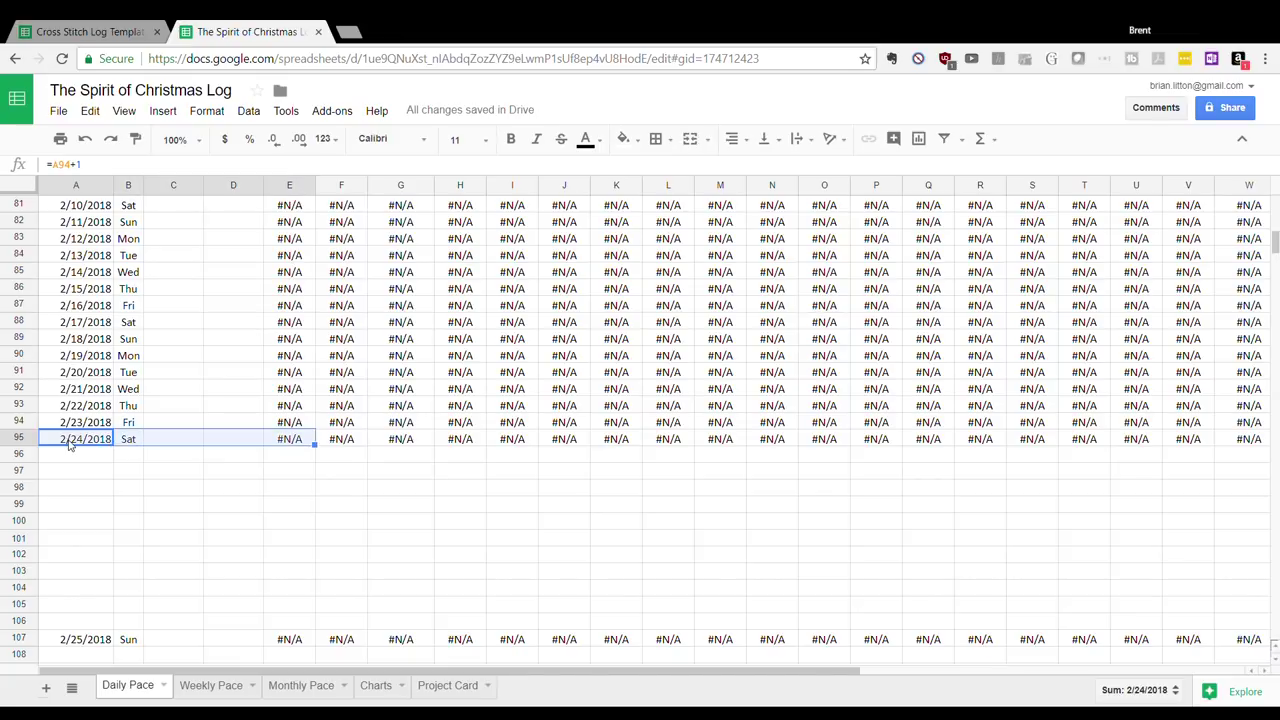
pyautogui.hotkey('ctrl', 'shift', 'Right')
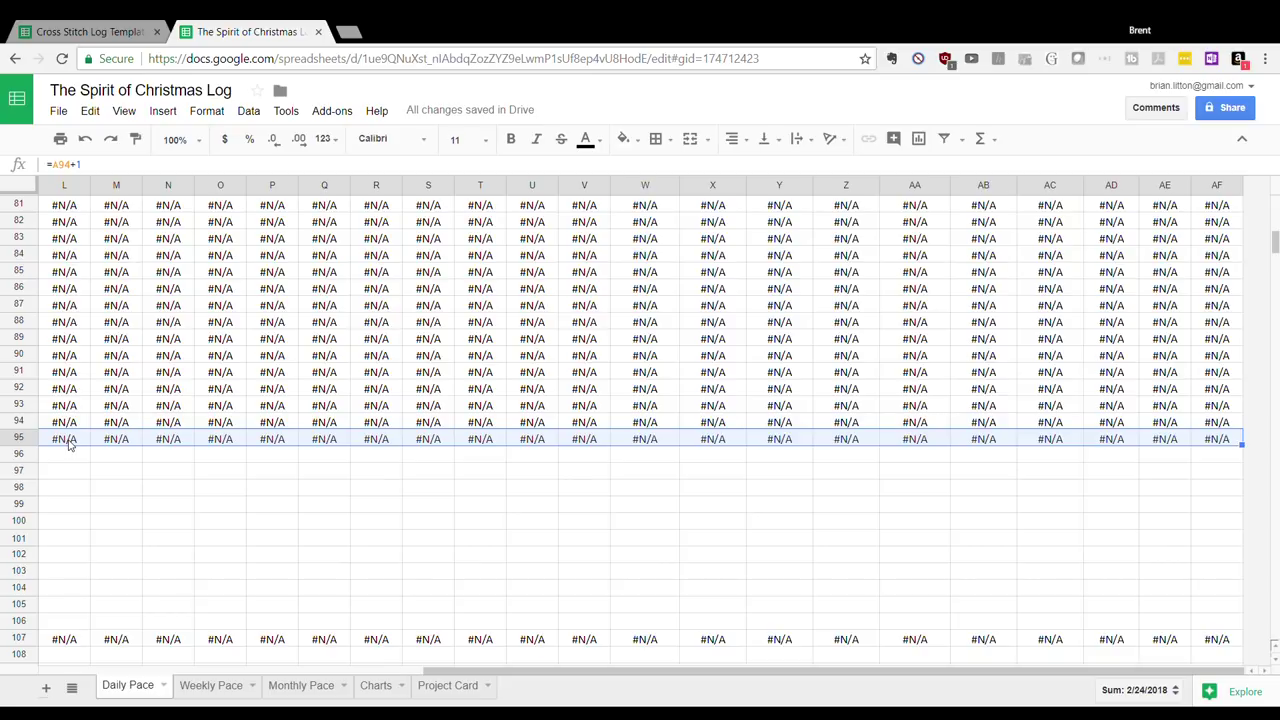
pyautogui.hotkey('ctrl', 'c')
pyautogui.press('Down')
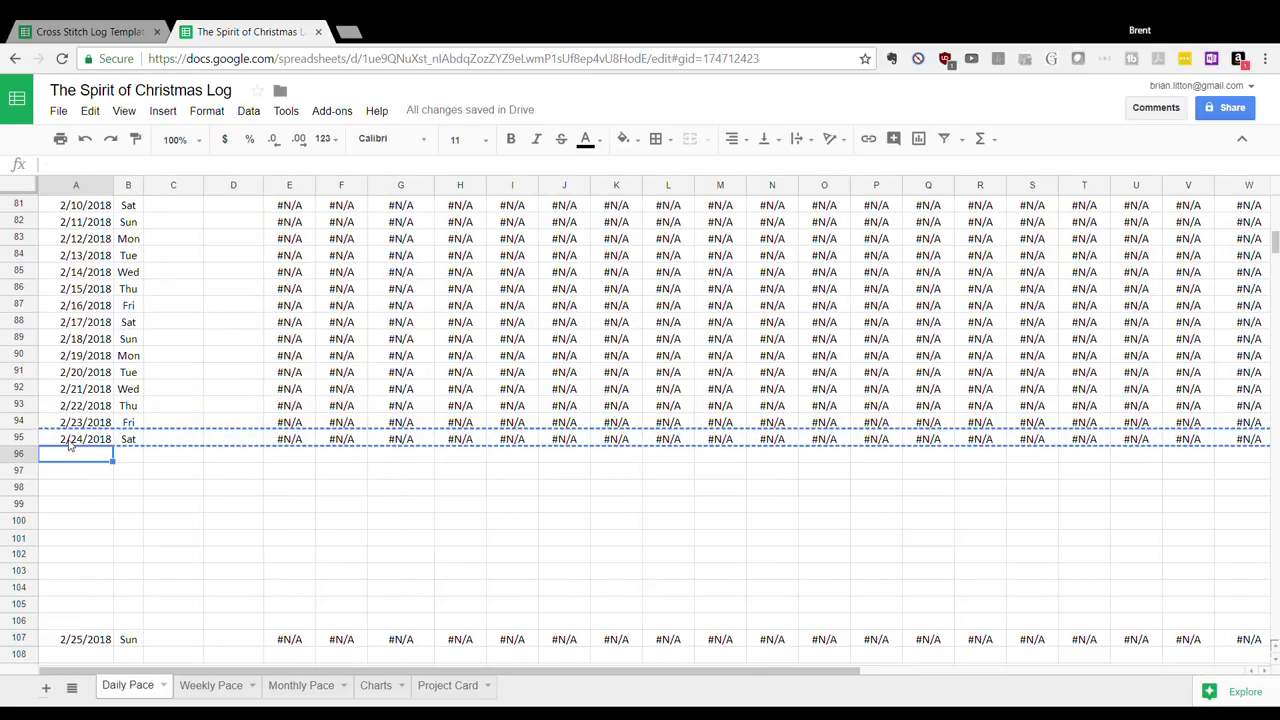
pyautogui.hotkey('shift', 'Down')
pyautogui.hotkey('shift', 'Down')
pyautogui.press('Up')
pyautogui.press('Down')
pyautogui.hotkey('shift', 'Down')
pyautogui.hotkey('shift', 'Down')
pyautogui.hotkey('shift', 'Down')
pyautogui.hotkey('shift', 'Down')
pyautogui.hotkey('shift', 'Down')
pyautogui.hotkey('shift', 'Down')
pyautogui.hotkey('shift', 'Down')
pyautogui.hotkey('shift', 'Down')
pyautogui.hotkey('shift', 'Down')
pyautogui.hotkey('shift', 'Down')
pyautogui.hotkey('shift', 'Down')
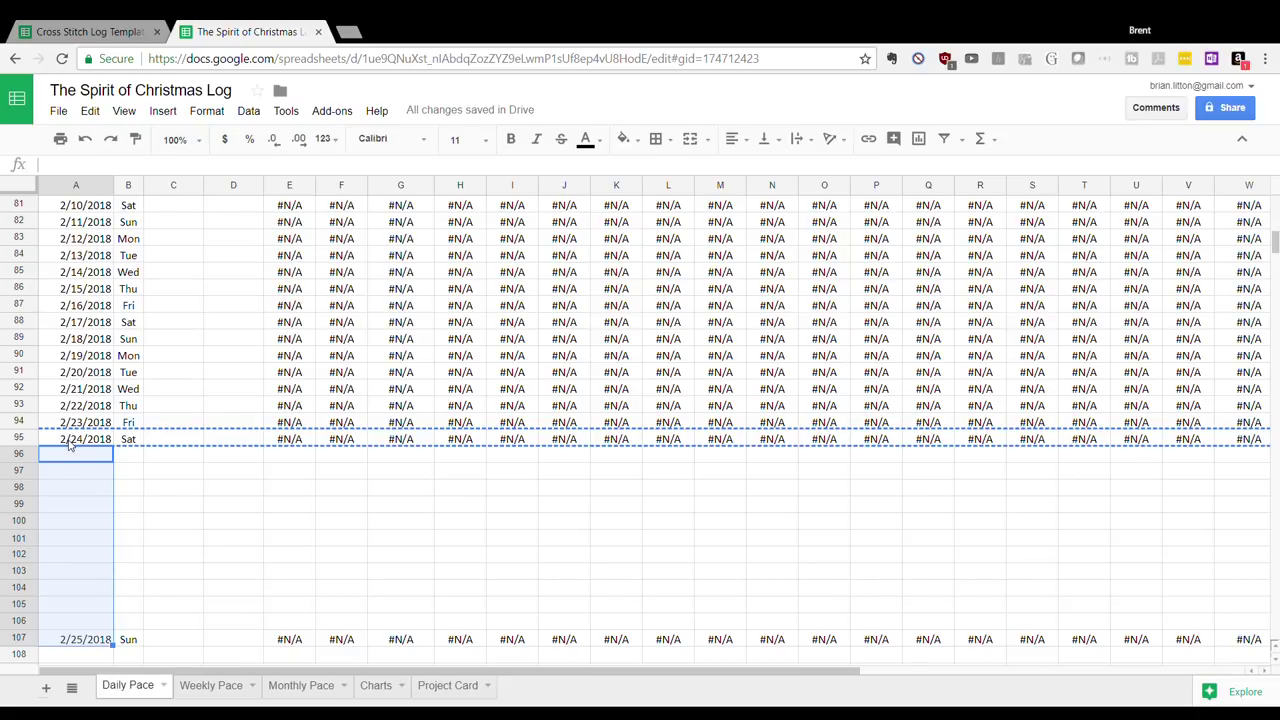
pyautogui.hotkey('ctrl', 'v')
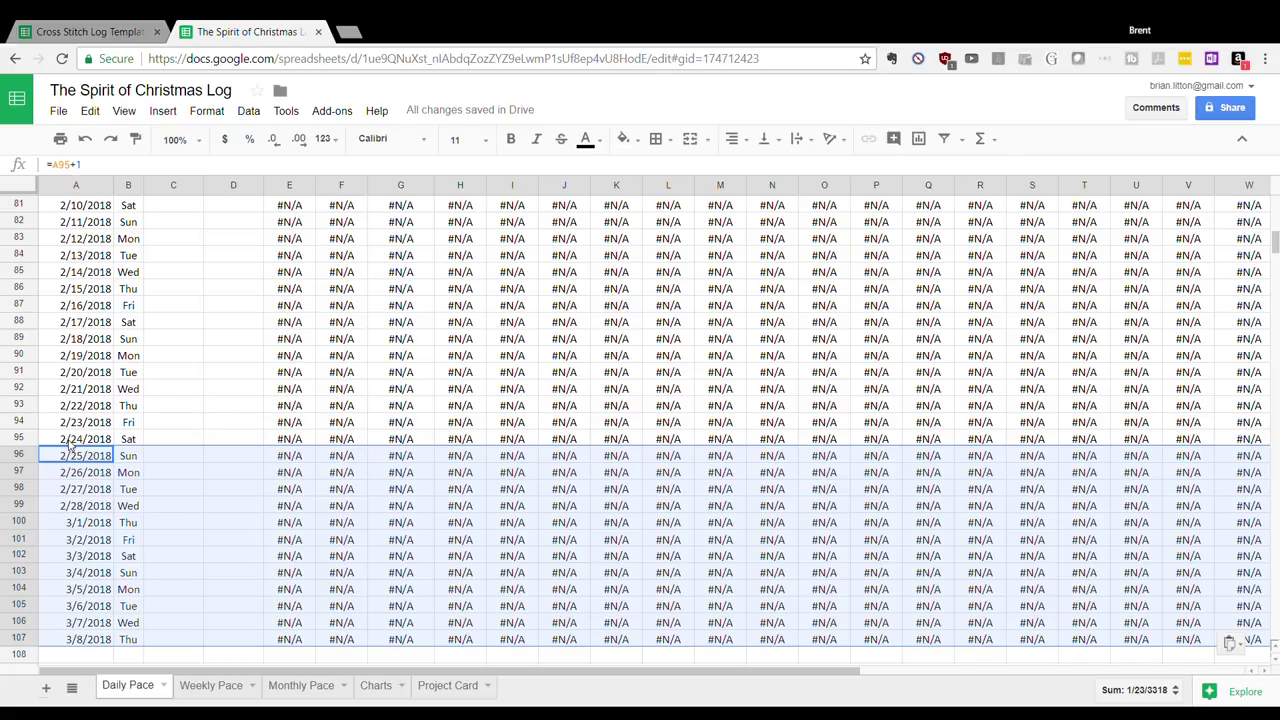
# Look back up through the Date column from the newly filled rows to the top of the Daily Pace sheet
pyautogui.press('Up')
pyautogui.press('Up')
pyautogui.press('Up')
pyautogui.press('Up')
pyautogui.press('Up')
pyautogui.press('Up')
pyautogui.press('Up')
pyautogui.press('Up')
pyautogui.press('Up')
pyautogui.press('Up')
pyautogui.press('Up')
pyautogui.press('Up')
pyautogui.press('Up')
pyautogui.press('Up')
pyautogui.press('Up')
pyautogui.press('Up')
pyautogui.press('Up')
pyautogui.press('Up')
pyautogui.press('Up')
pyautogui.press('Up')
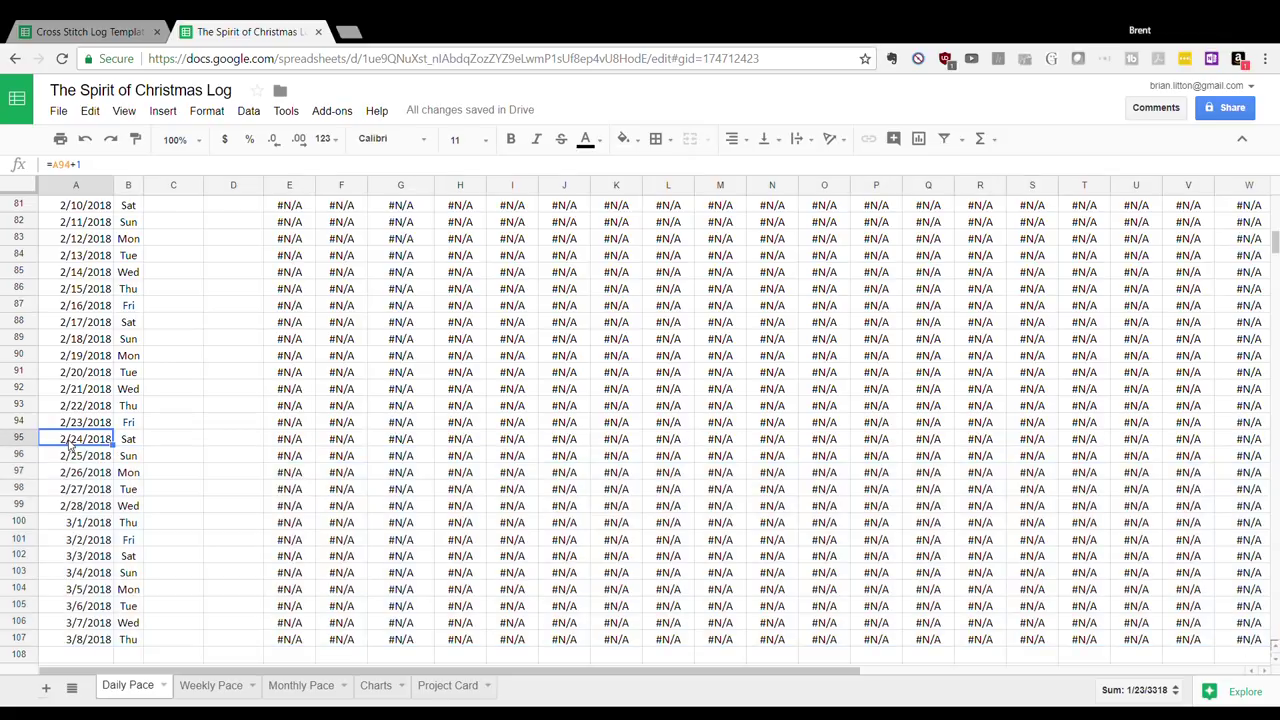
pyautogui.press('Up')
pyautogui.press('Up')
pyautogui.press('Up')
pyautogui.press('Up')
pyautogui.press('Up')
pyautogui.press('Up')
pyautogui.press('Up')
pyautogui.press('Up')
pyautogui.press('Up')
pyautogui.press('Up')
pyautogui.press('Up')
pyautogui.press('Up')
pyautogui.press('Up')
pyautogui.press('Up')
pyautogui.press('Up')
pyautogui.press('Up')
pyautogui.press('Up')
pyautogui.press('Up')
pyautogui.press('Up')
pyautogui.press('Up')
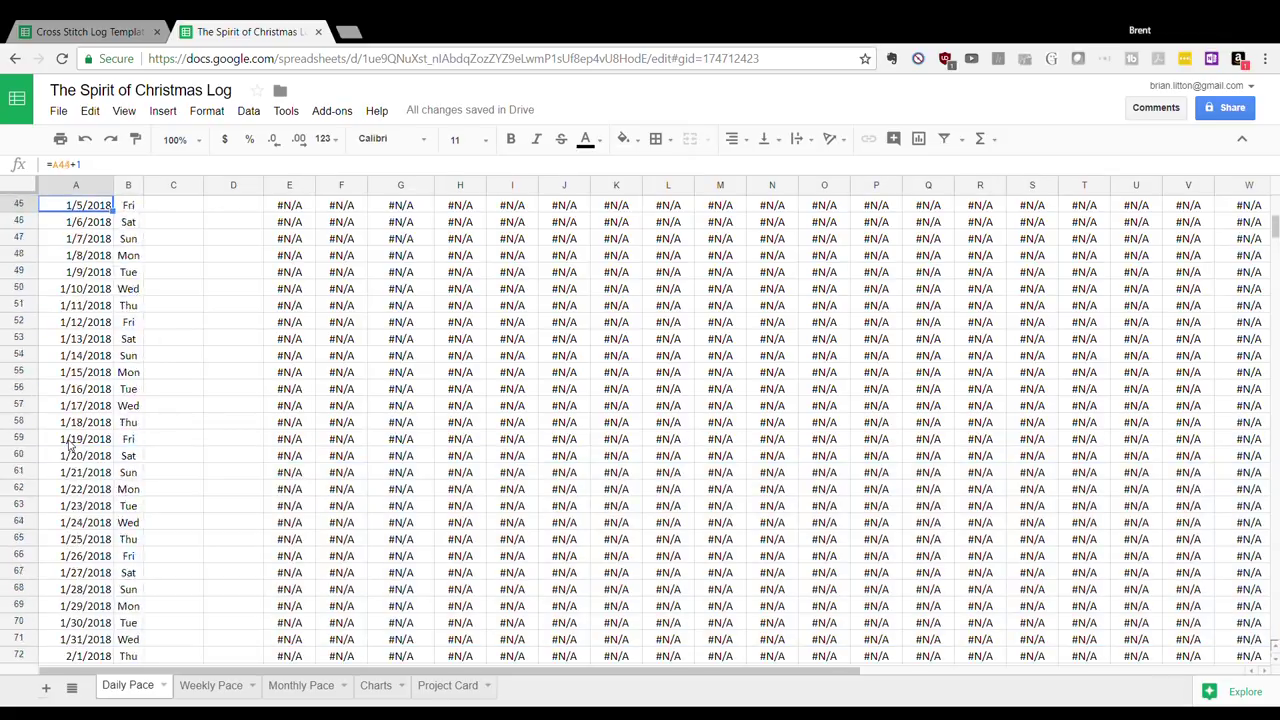
pyautogui.press('Up')
pyautogui.press('Up')
pyautogui.press('Up')
pyautogui.press('Up')
pyautogui.press('Up')
pyautogui.press('Up')
pyautogui.press('Up')
pyautogui.press('Up')
pyautogui.press('Up')
pyautogui.press('Up')
pyautogui.press('Up')
pyautogui.press('Up')
pyautogui.press('Up')
pyautogui.press('Up')
pyautogui.press('Up')
pyautogui.press('Up')
pyautogui.press('Up')
pyautogui.press('Up')
pyautogui.press('Up')
pyautogui.press('Up')
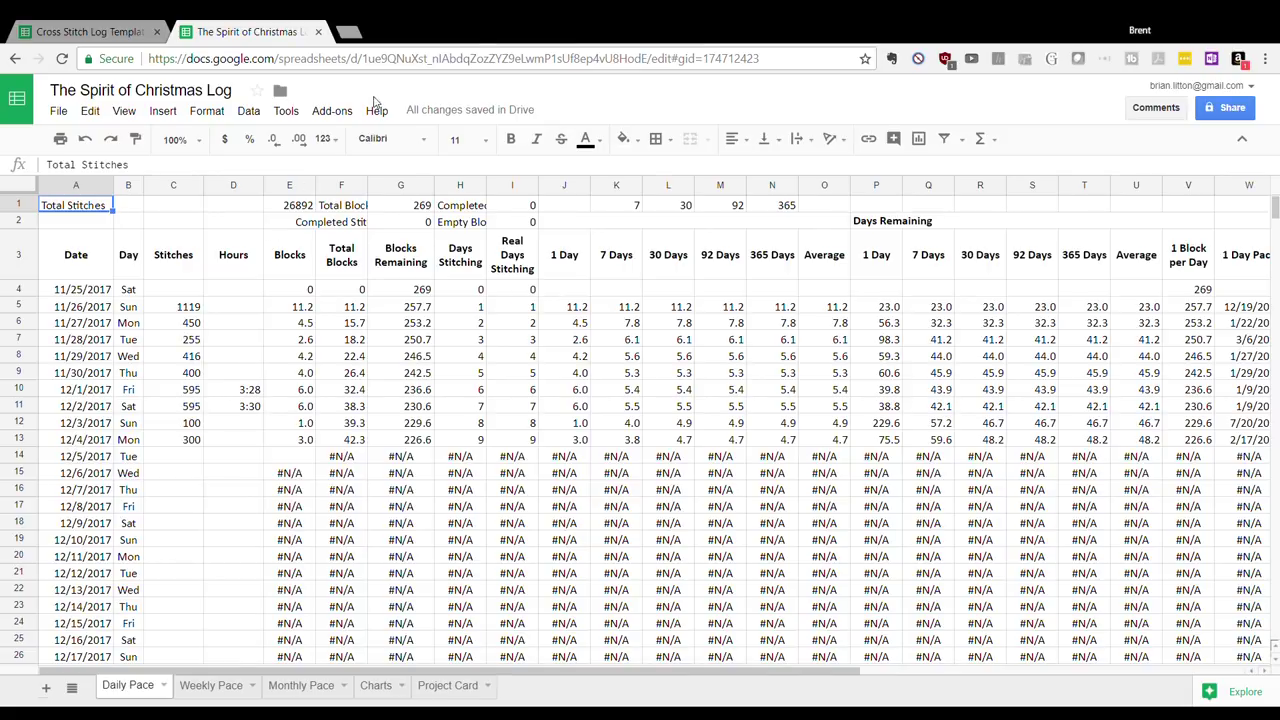
# Close The Spirit of Christmas Log and open Stitching Log Template.xlsx from the recent spreadsheets
pyautogui.click(319, 32)
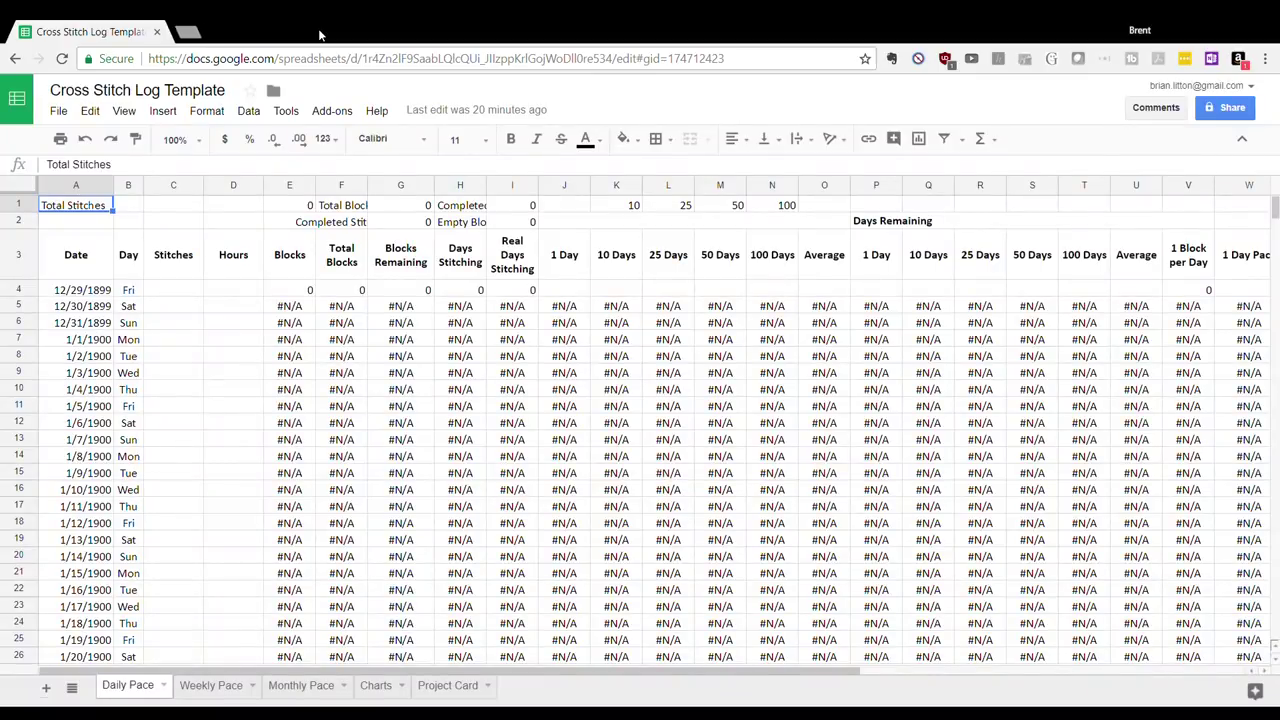
pyautogui.click(14, 110)
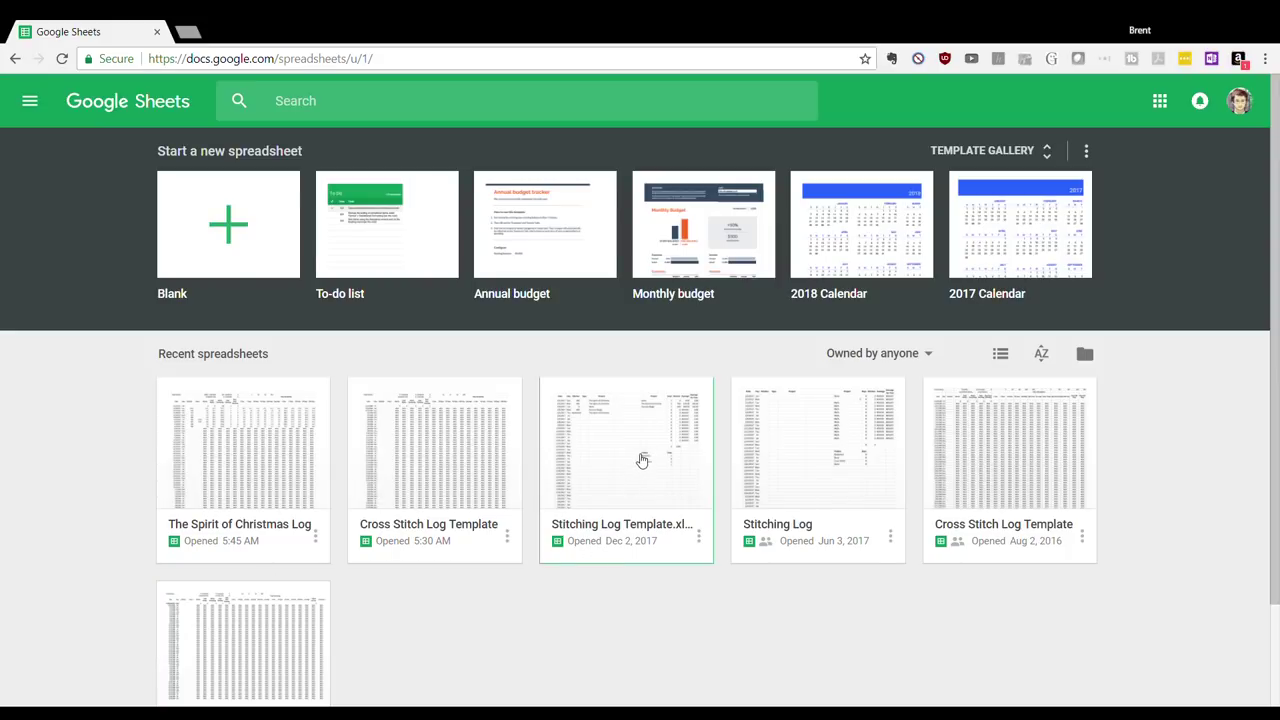
pyautogui.click(642, 460)
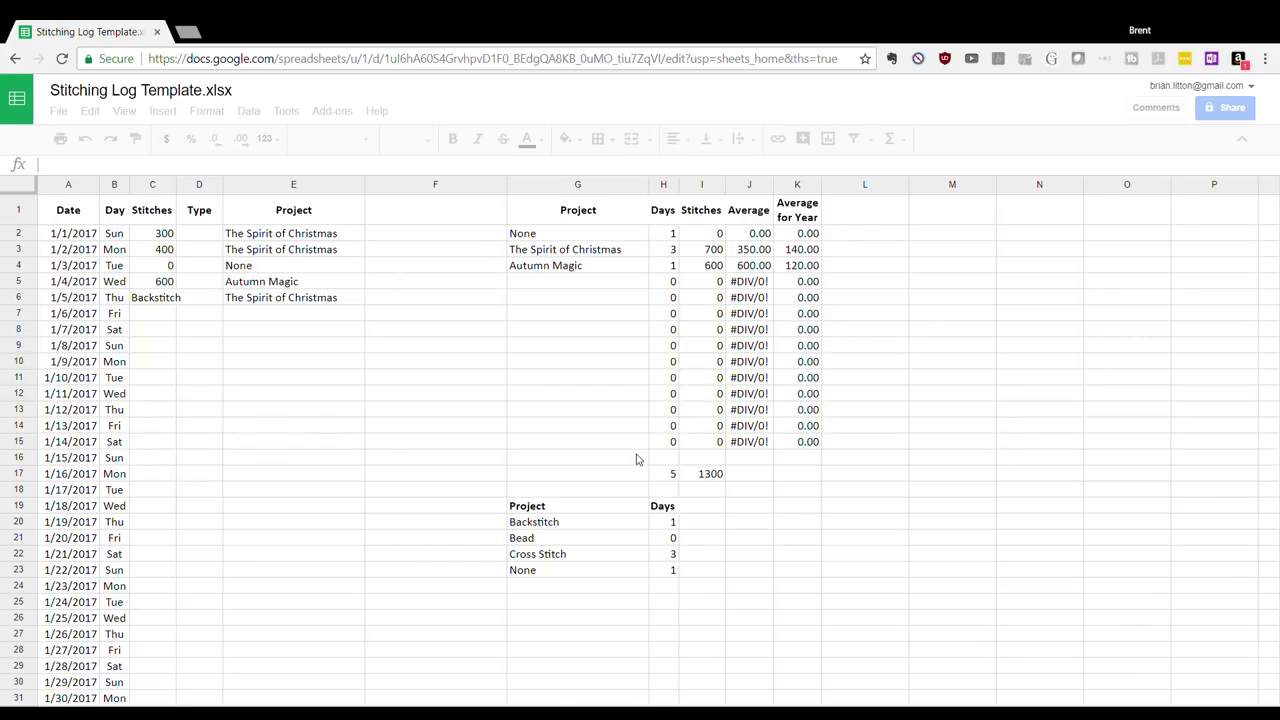
# Look over the Date, Day and Stitches columns of the Stitching Log sheet, ending on the 1/1/2017 stitch entry
pyautogui.press('Down')
pyautogui.press('Down')
pyautogui.press('Right')
pyautogui.press('Right')
pyautogui.press('Right')
pyautogui.press('Left')
pyautogui.press('Left')
pyautogui.press('Right')
pyautogui.press('Up')
pyautogui.press('Up')
pyautogui.press('Down')
pyautogui.press('Down')
pyautogui.press('Down')
pyautogui.press('Down')
pyautogui.press('Down')
pyautogui.press('Down')
pyautogui.press('Up')
pyautogui.press('Up')
pyautogui.press('Up')
pyautogui.press('Up')
pyautogui.press('Up')
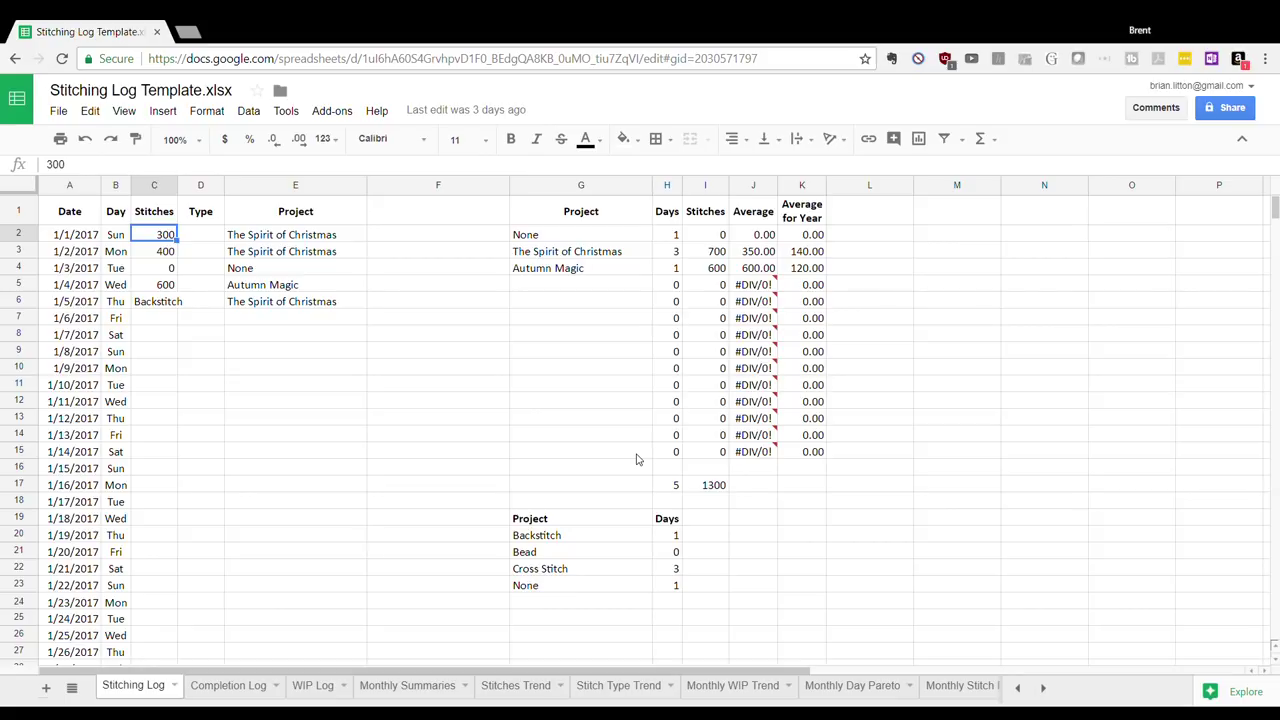
# Review the sample entries in the Stitches column and the blank rows beneath them
pyautogui.press('Down')
pyautogui.press('Down')
pyautogui.press('Up')
pyautogui.press('Up')
pyautogui.press('Down')
pyautogui.press('Down')
pyautogui.press('Down')
pyautogui.press('Down')
pyautogui.press('Down')
pyautogui.press('Down')
pyautogui.press('Down')
pyautogui.press('Up')
pyautogui.press('Up')
pyautogui.press('Up')
pyautogui.press('Up')
pyautogui.press('Up')
pyautogui.press('Up')
pyautogui.press('Up')
pyautogui.press('Down')
pyautogui.press('Down')
pyautogui.press('Down')
pyautogui.press('Down')
pyautogui.press('Down')
pyautogui.press('Up')
pyautogui.press('Up')
pyautogui.press('Up')
pyautogui.press('Down')
pyautogui.press('Down')
pyautogui.press('Down')
pyautogui.press('Down')
pyautogui.press('Down')
pyautogui.press('Down')
pyautogui.press('Down')
pyautogui.press('Down')
pyautogui.press('Down')
pyautogui.press('Up')
pyautogui.press('Up')
pyautogui.press('Up')
pyautogui.press('Up')
# Look past the Type column and examine the sample project names in the Project column
pyautogui.press('Right')
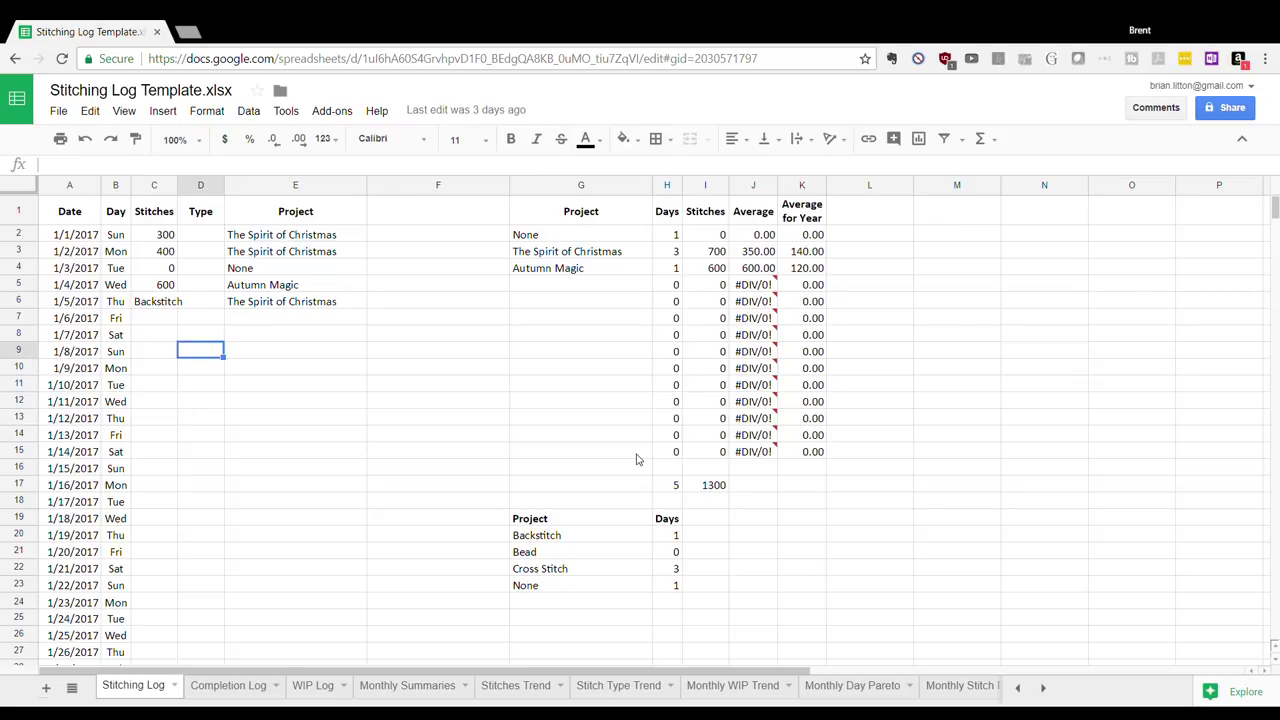
pyautogui.press('Right')
pyautogui.press('Up')
pyautogui.press('Up')
pyautogui.press('Up')
pyautogui.press('Up')
pyautogui.press('Up')
pyautogui.press('Up')
pyautogui.press('Up')
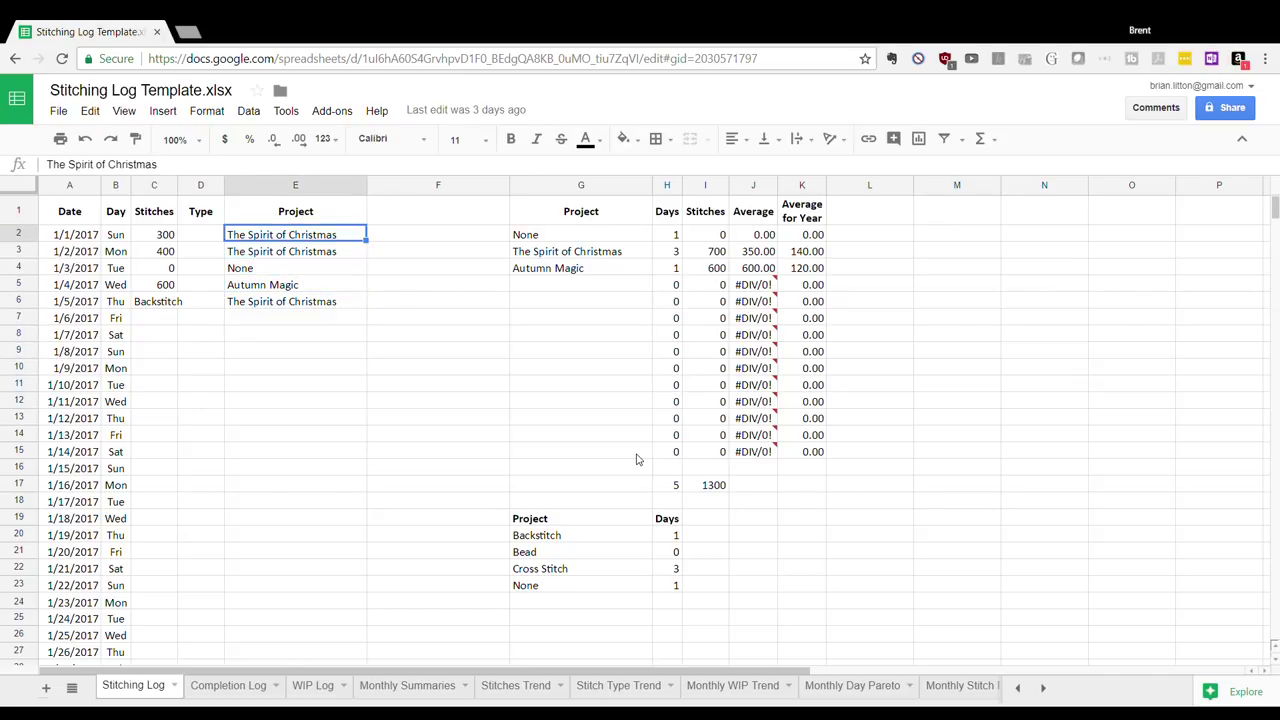
pyautogui.press('Down')
pyautogui.press('Down')
pyautogui.press('Down')
pyautogui.press('Down')
pyautogui.press('Down')
pyautogui.press('Up')
pyautogui.press('Down')
pyautogui.press('Up')
pyautogui.press('Up')
pyautogui.press('Up')
pyautogui.press('Up')
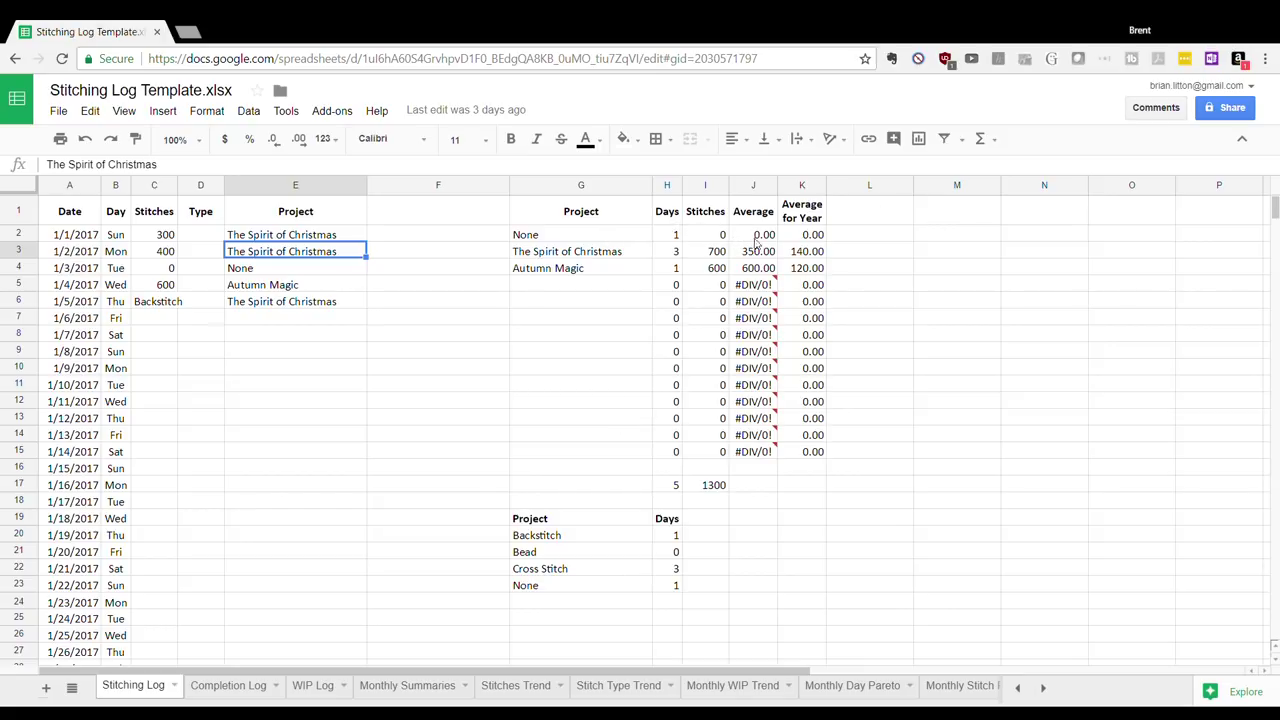
# Examine the no-stitching entry for 1/3/2017 and the Backstitch entry for The Spirit of Christmas on 1/5/2017
pyautogui.moveTo(761, 284)
pyautogui.click(165, 270)
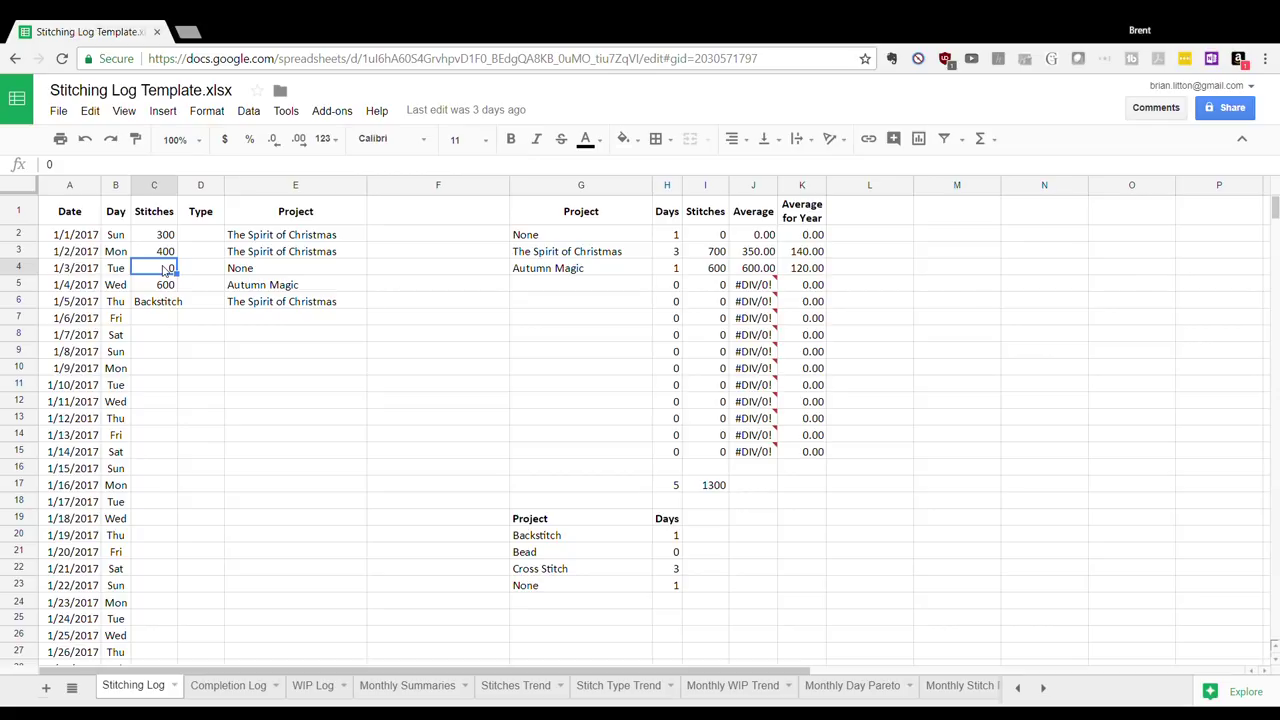
pyautogui.click(333, 270)
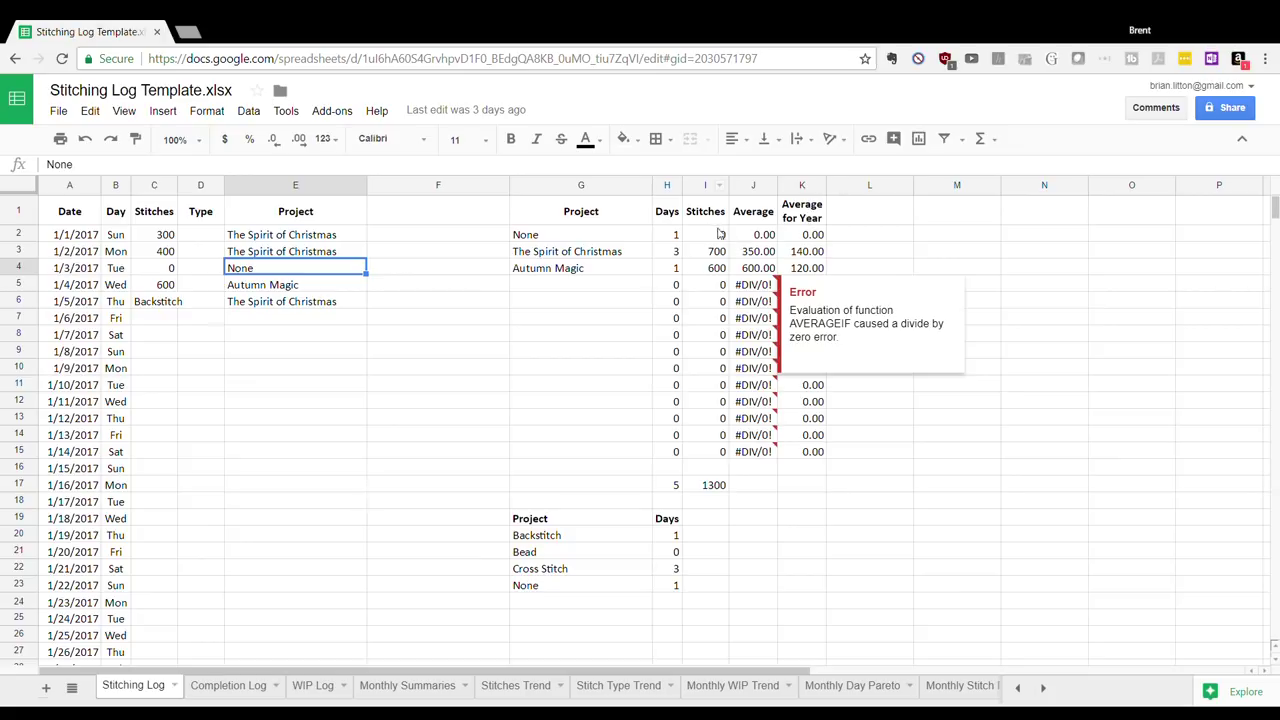
pyautogui.click(279, 308)
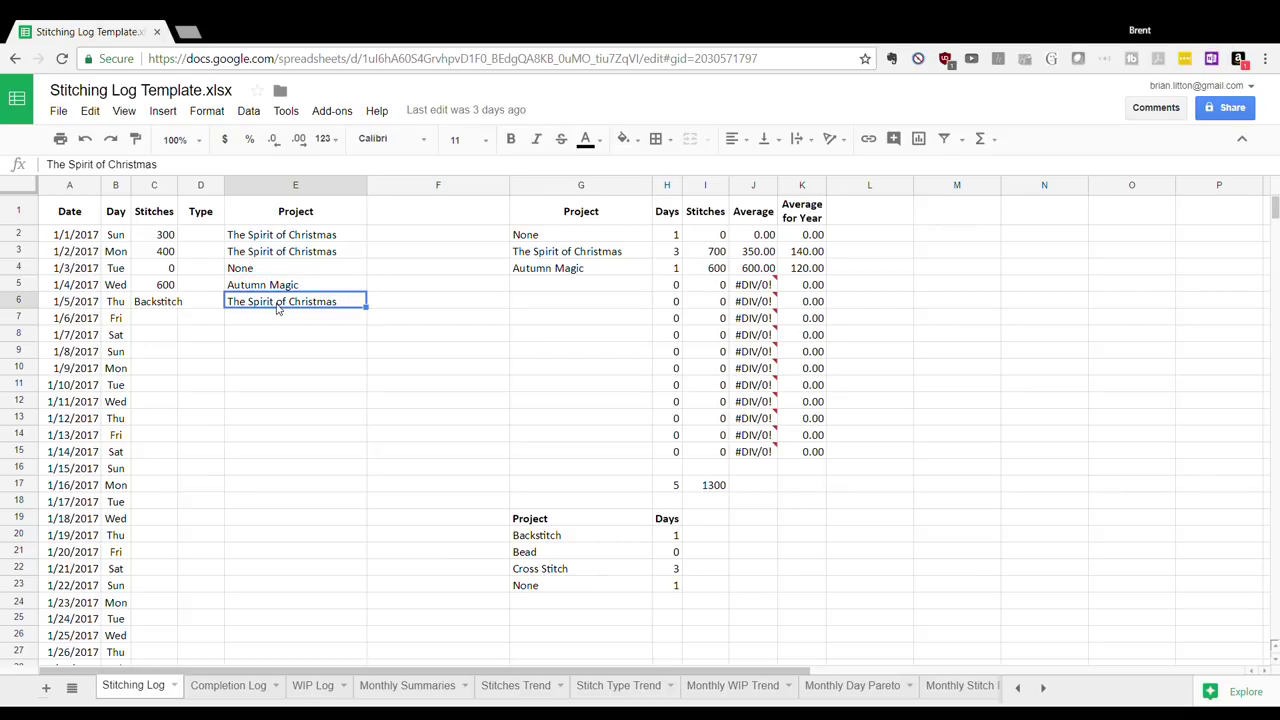
pyautogui.click(169, 305)
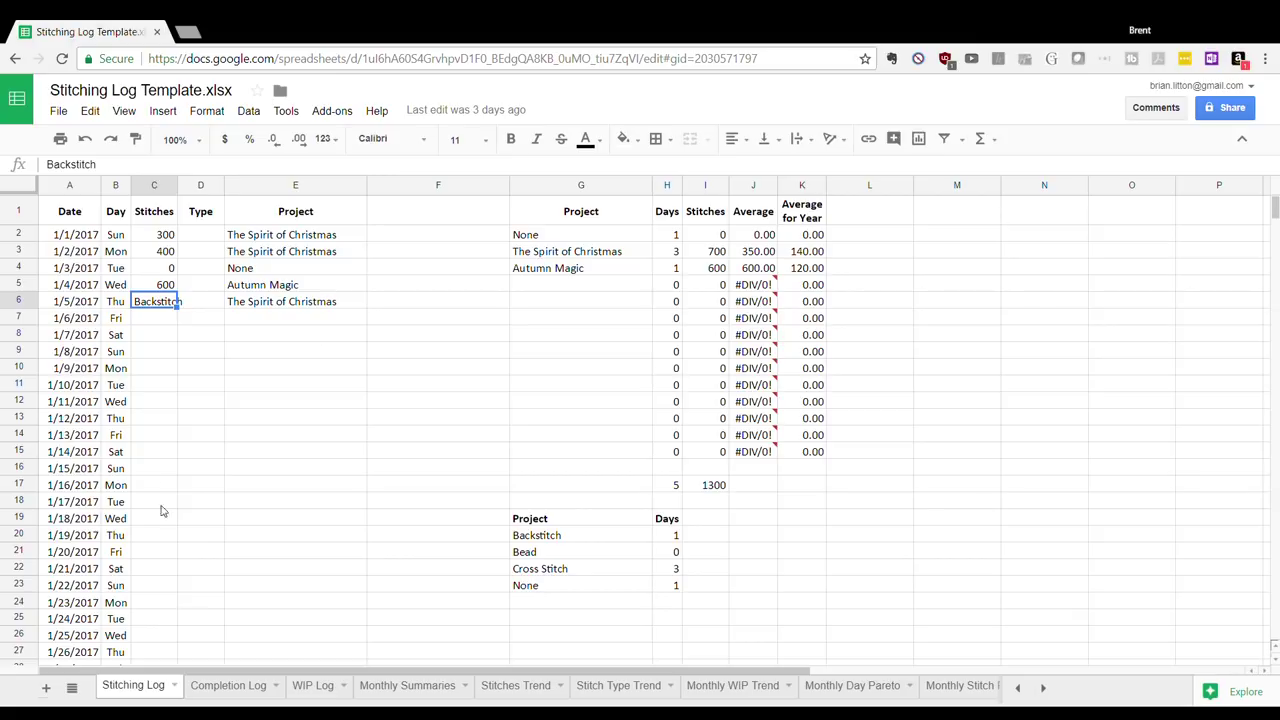
# Open the Completion Log sheet and look down the blank rows of its Name column
pyautogui.click(234, 688)
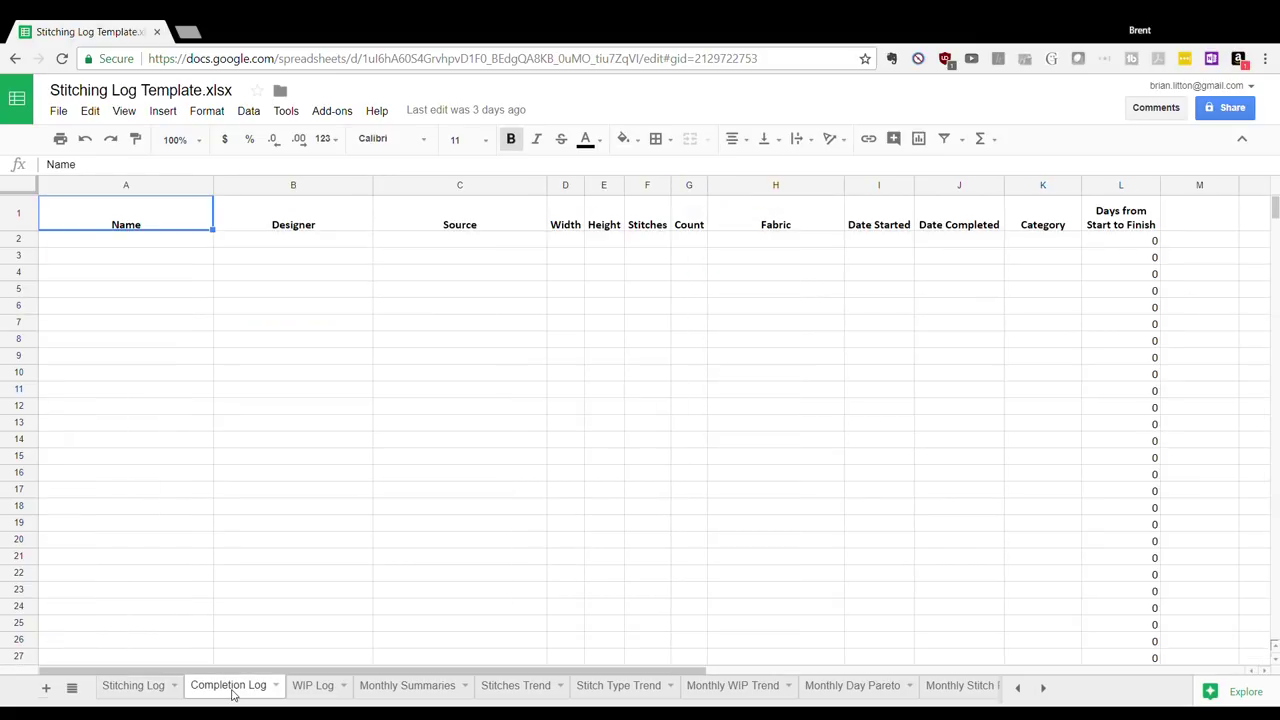
pyautogui.press('Down')
pyautogui.press('Down')
pyautogui.press('Down')
pyautogui.press('Up')
pyautogui.press('Up')
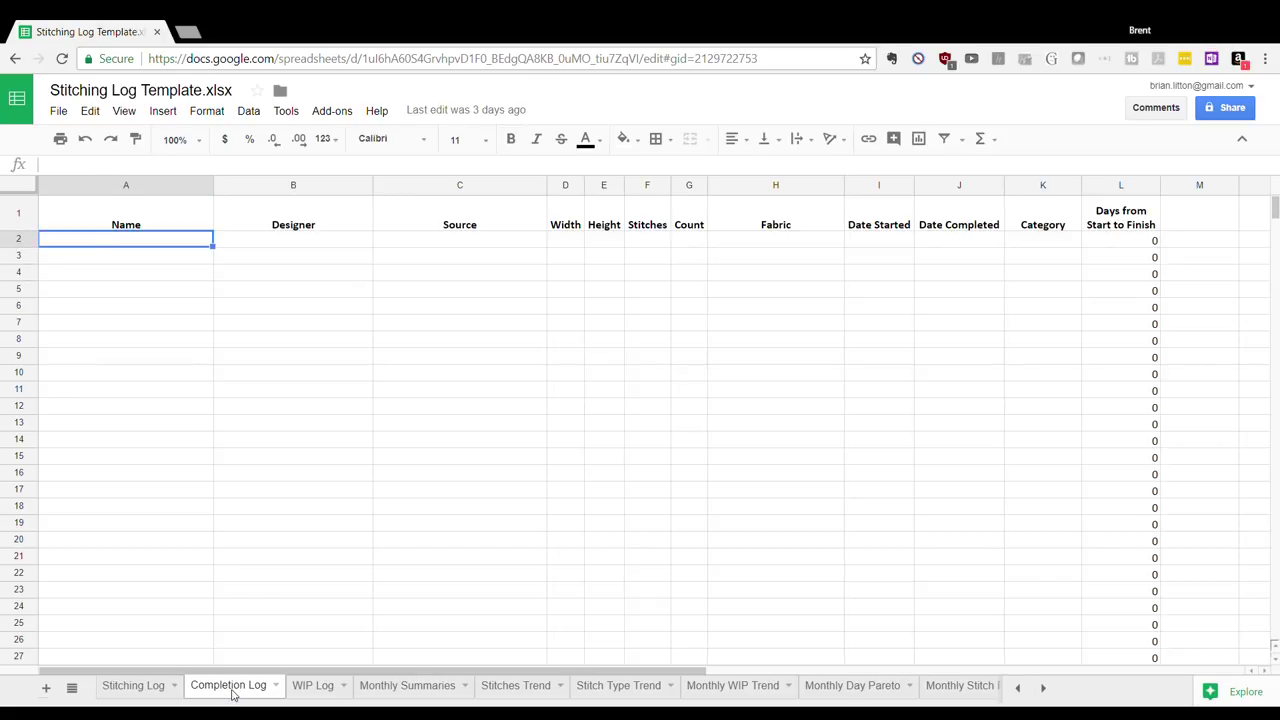
pyautogui.press('Down')
pyautogui.press('Up')
pyautogui.press('Up')
pyautogui.press('Down')
pyautogui.press('Down')
pyautogui.press('Down')
pyautogui.press('Up')
pyautogui.press('Up')
pyautogui.press('Down')
pyautogui.press('Down')
pyautogui.press('Down')
pyautogui.press('Down')
pyautogui.press('Down')
pyautogui.press('Down')
pyautogui.press('Down')
pyautogui.press('Down')
pyautogui.press('Down')
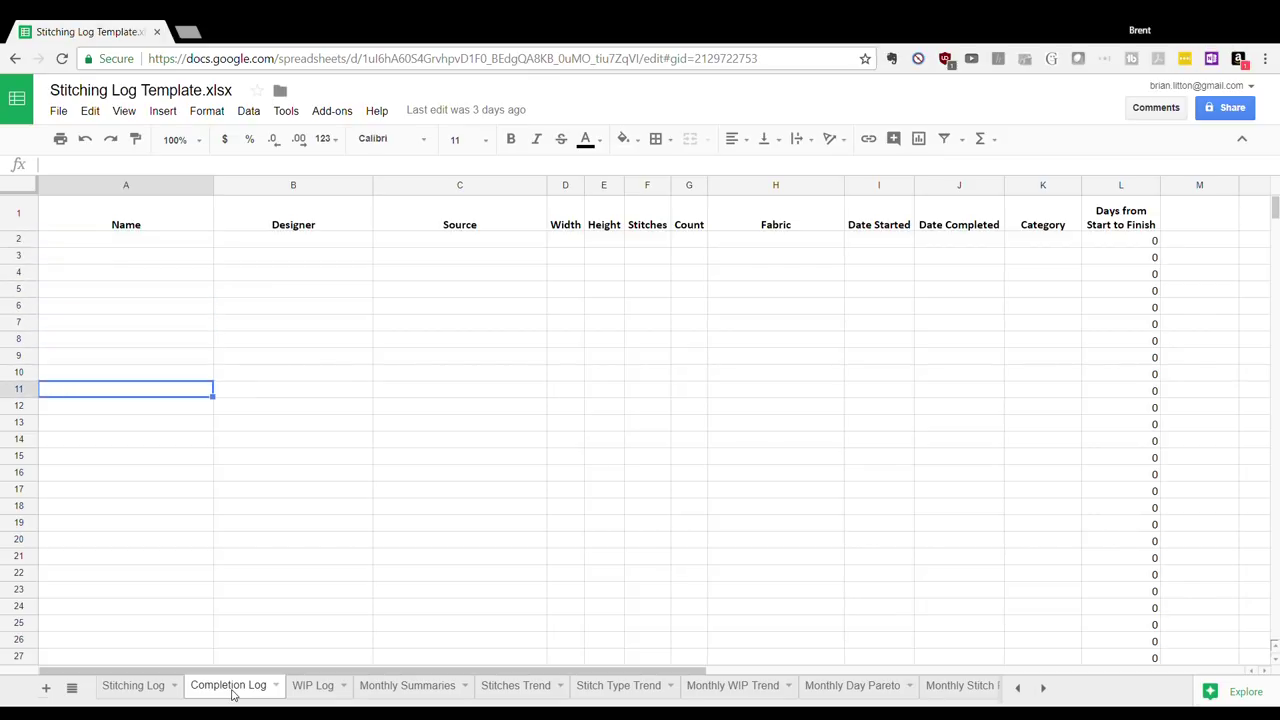
# Review the Completion Log's columns from Name across to Days from Start to Finish and back
pyautogui.press('Right')
pyautogui.press('Right')
pyautogui.press('Right')
pyautogui.press('Right')
pyautogui.press('Right')
pyautogui.press('Right')
pyautogui.press('Right')
pyautogui.press('Right')
pyautogui.press('Right')
pyautogui.press('Right')
pyautogui.press('Right')
pyautogui.press('Left')
pyautogui.press('Left')
pyautogui.press('Left')
pyautogui.press('Left')
pyautogui.press('Left')
pyautogui.press('Left')
pyautogui.press('Left')
pyautogui.press('Left')
pyautogui.press('Left')
pyautogui.press('Left')
pyautogui.press('Left')
# Open the WIP Log sheet and examine its Active WIPs section and the monthly WIP count table beside it
pyautogui.click(316, 688)
pyautogui.press('Down')
pyautogui.press('Down')
pyautogui.press('Down')
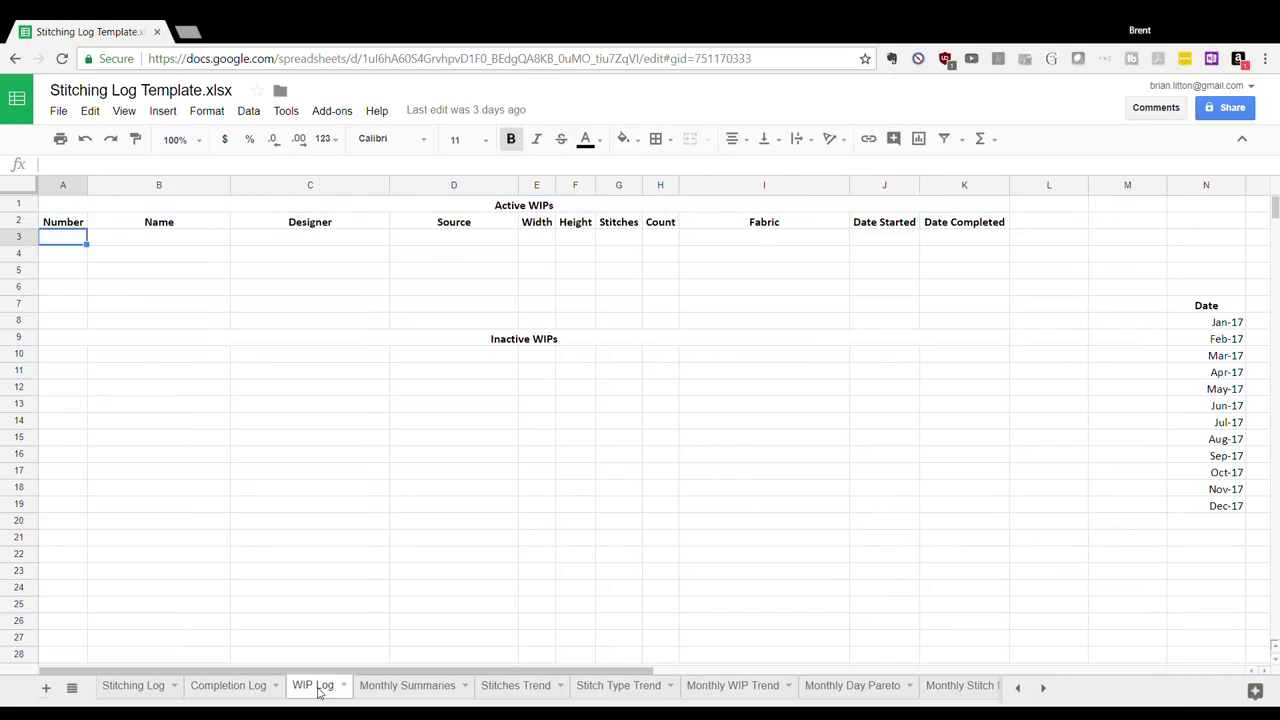
pyautogui.press('Down')
pyautogui.press('Down')
pyautogui.press('Down')
pyautogui.press('Down')
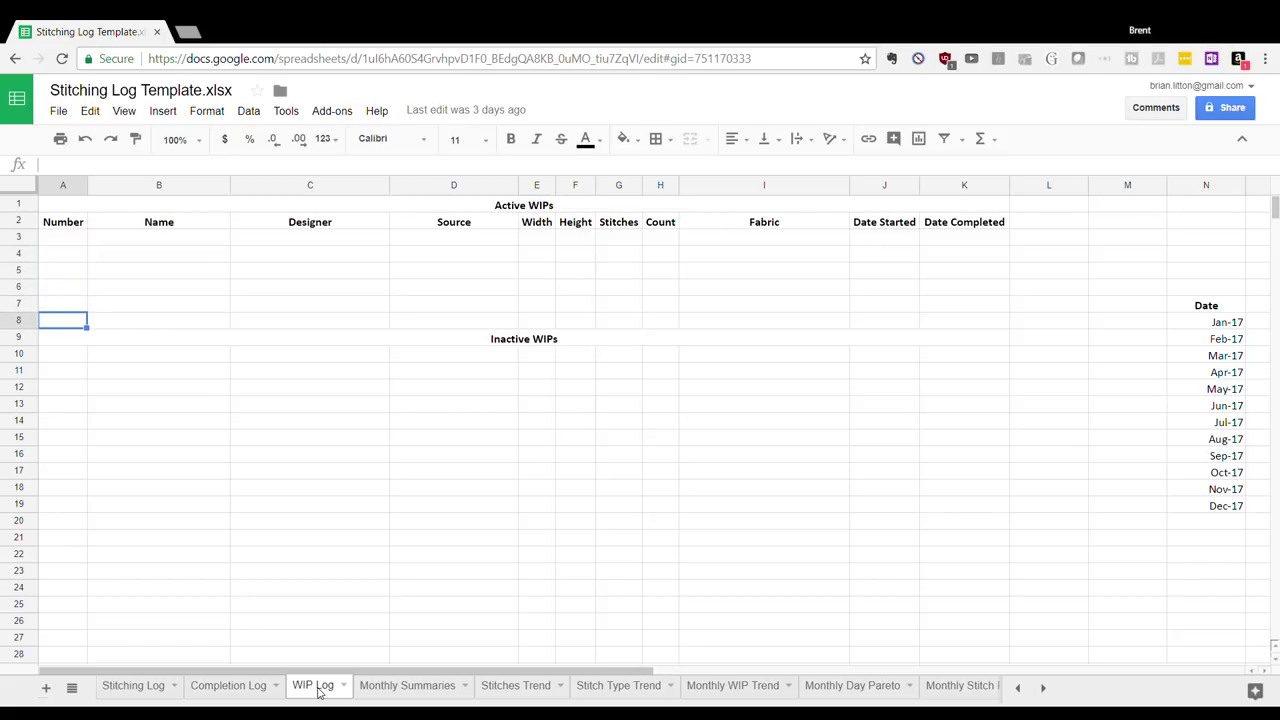
pyautogui.moveTo(365, 672); pyautogui.dragTo(647, 672)
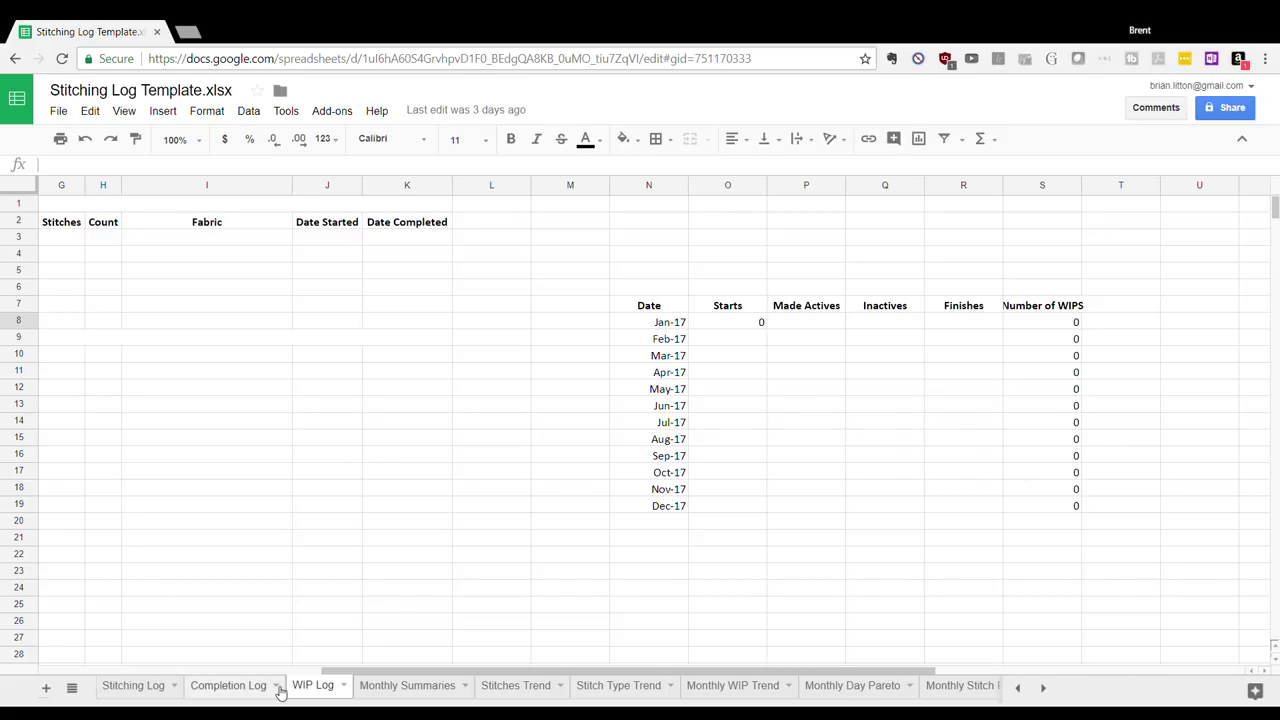
# Open the Monthly Summaries sheet and examine the monthly blocks and the January to December table below them
pyautogui.click(422, 695)
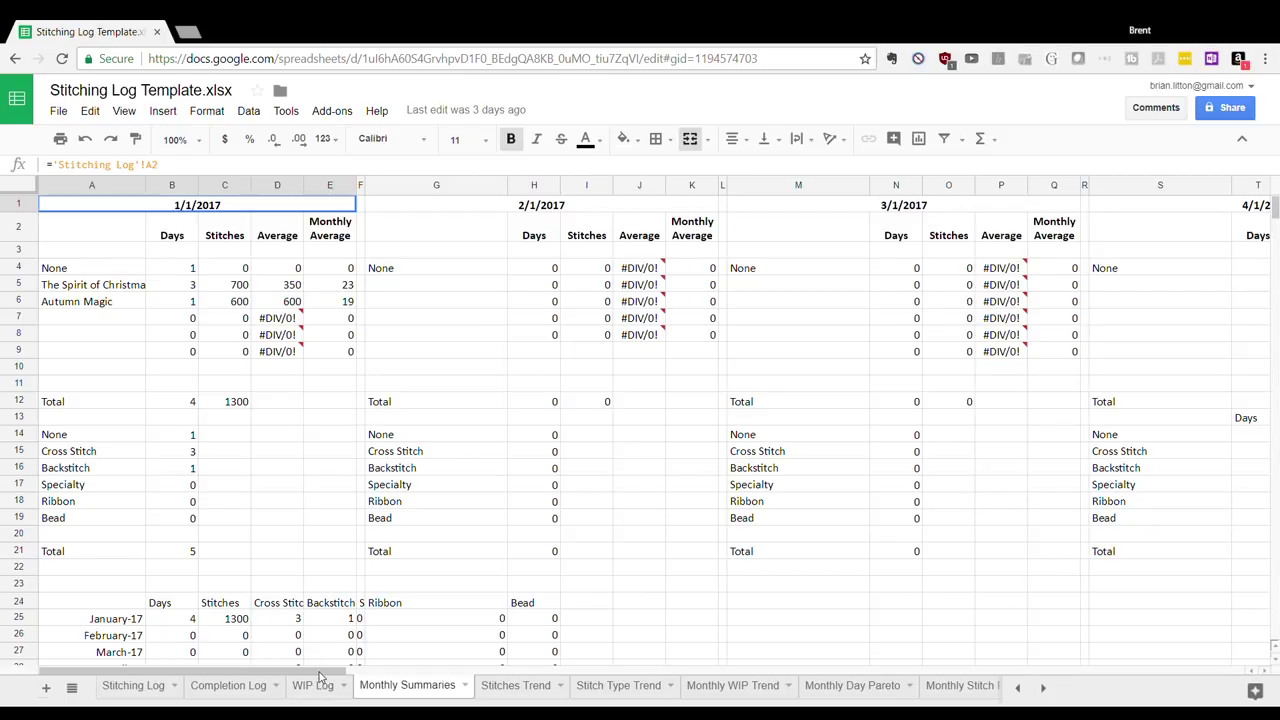
pyautogui.moveTo(320, 671); pyautogui.dragTo(292, 671)
pyautogui.scroll(-8, 1275, 213)
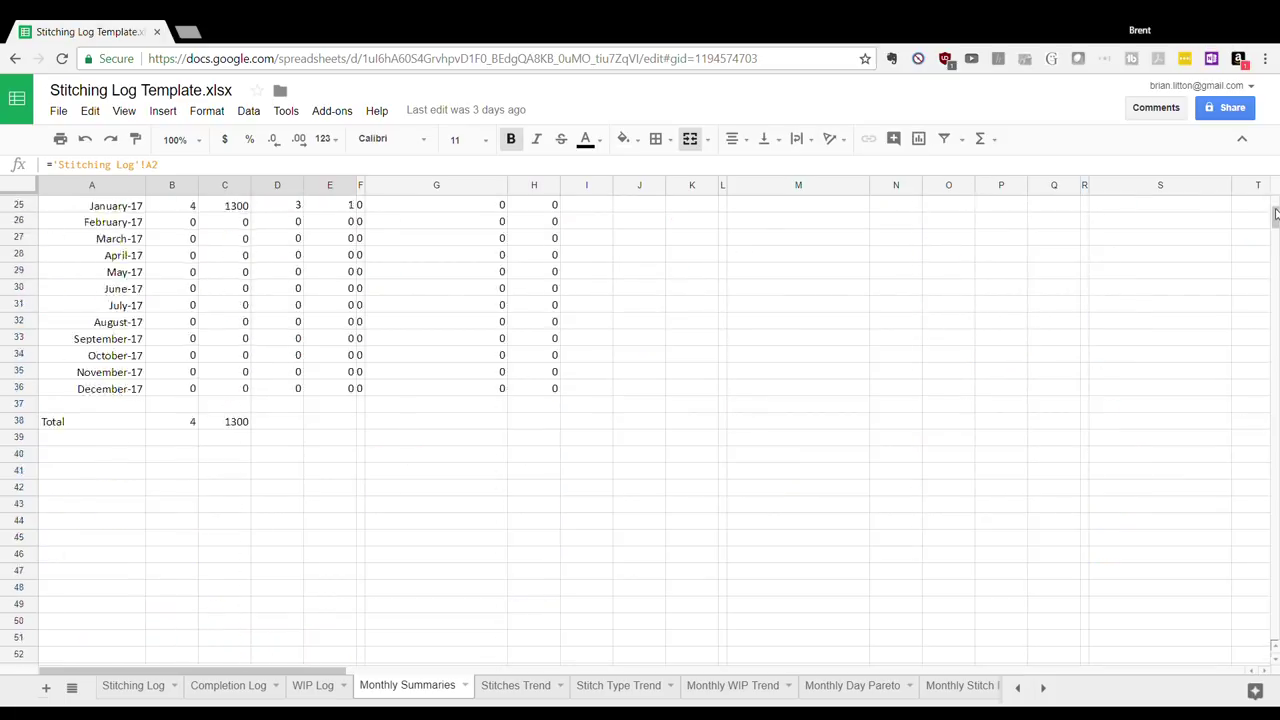
pyautogui.scroll(5, 1275, 213)
pyautogui.scroll(-3, 1275, 213)
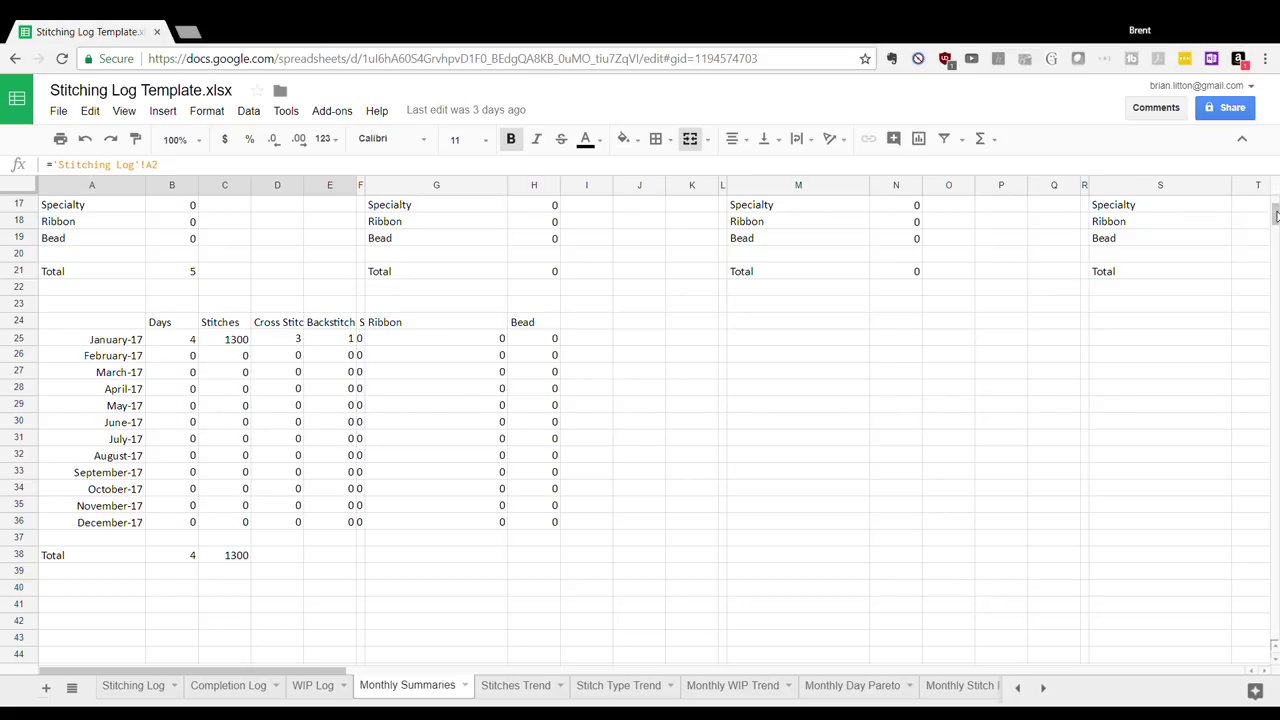
pyautogui.moveTo(1276, 215); pyautogui.dragTo(1275, 192)
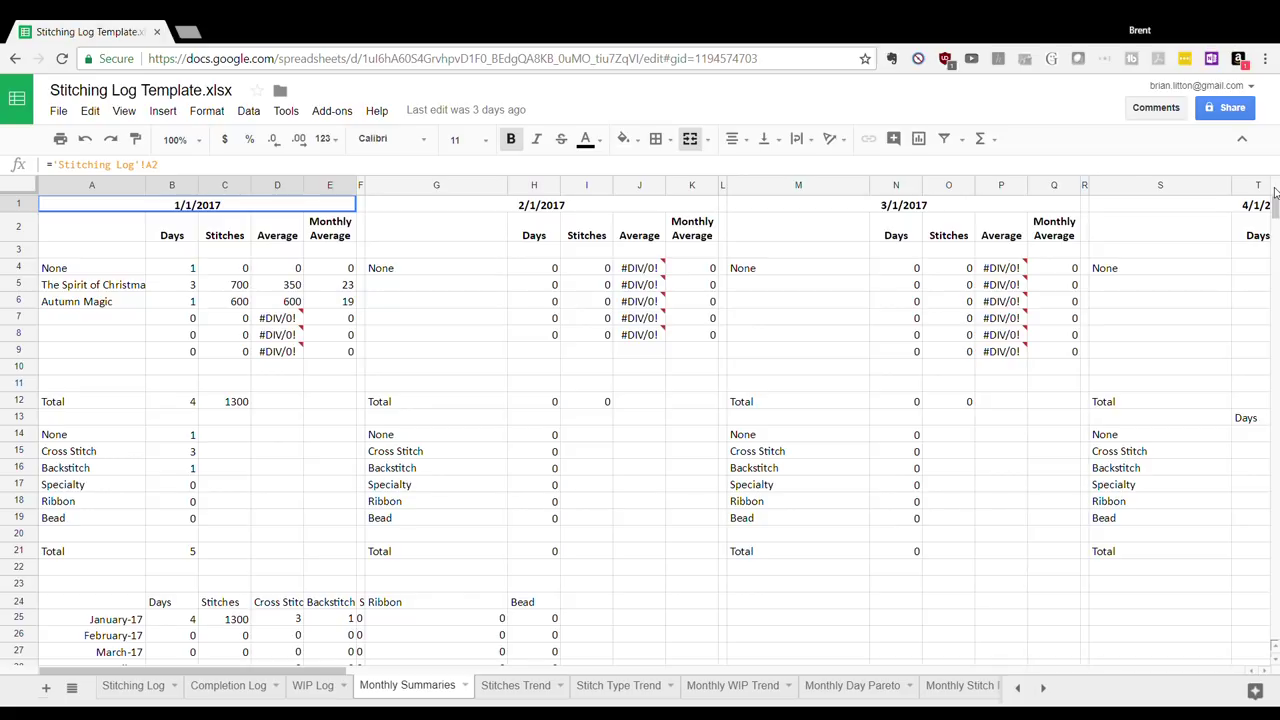
# Inspect the formulas behind the month headings at the head of the January, February and March 2017 blocks
pyautogui.press('Right')
pyautogui.press('Right')
pyautogui.press('Right')
pyautogui.press('Right')
pyautogui.press('Right')
pyautogui.press('Left')
pyautogui.press('Left')
pyautogui.press('Right')
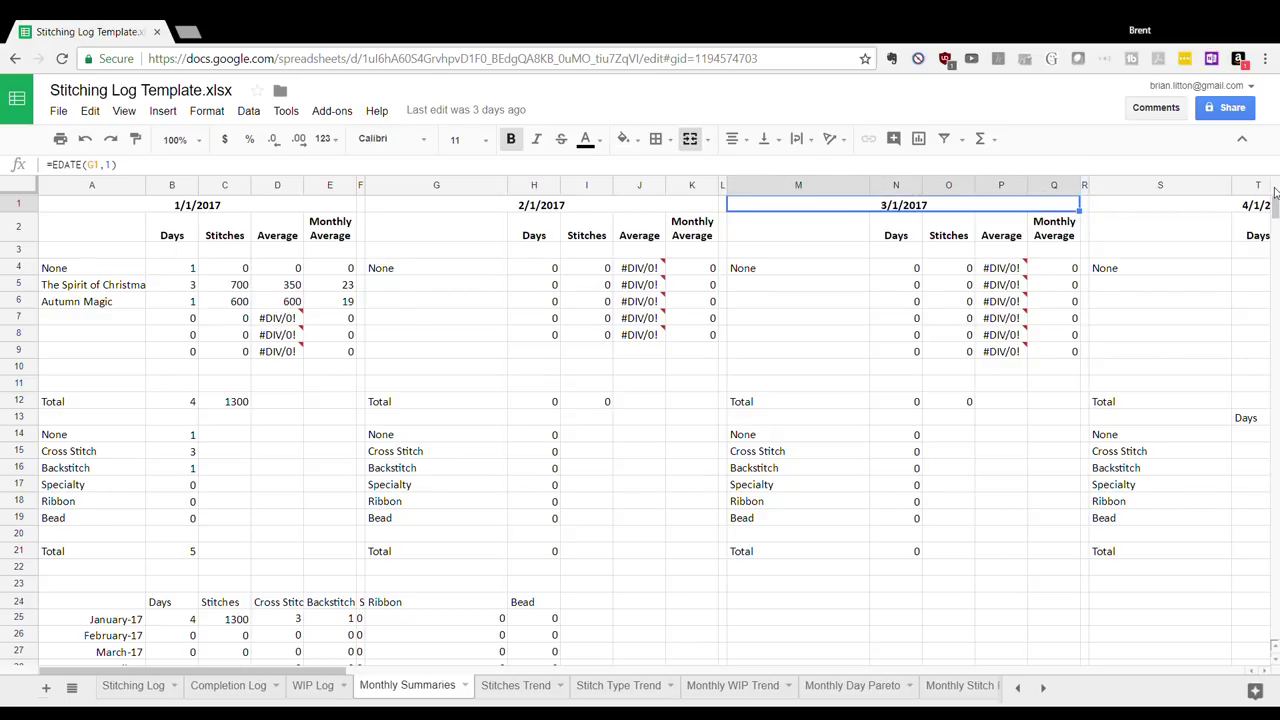
pyautogui.press('Left')
pyautogui.press('Left')
pyautogui.press('Left')
pyautogui.press('Left')
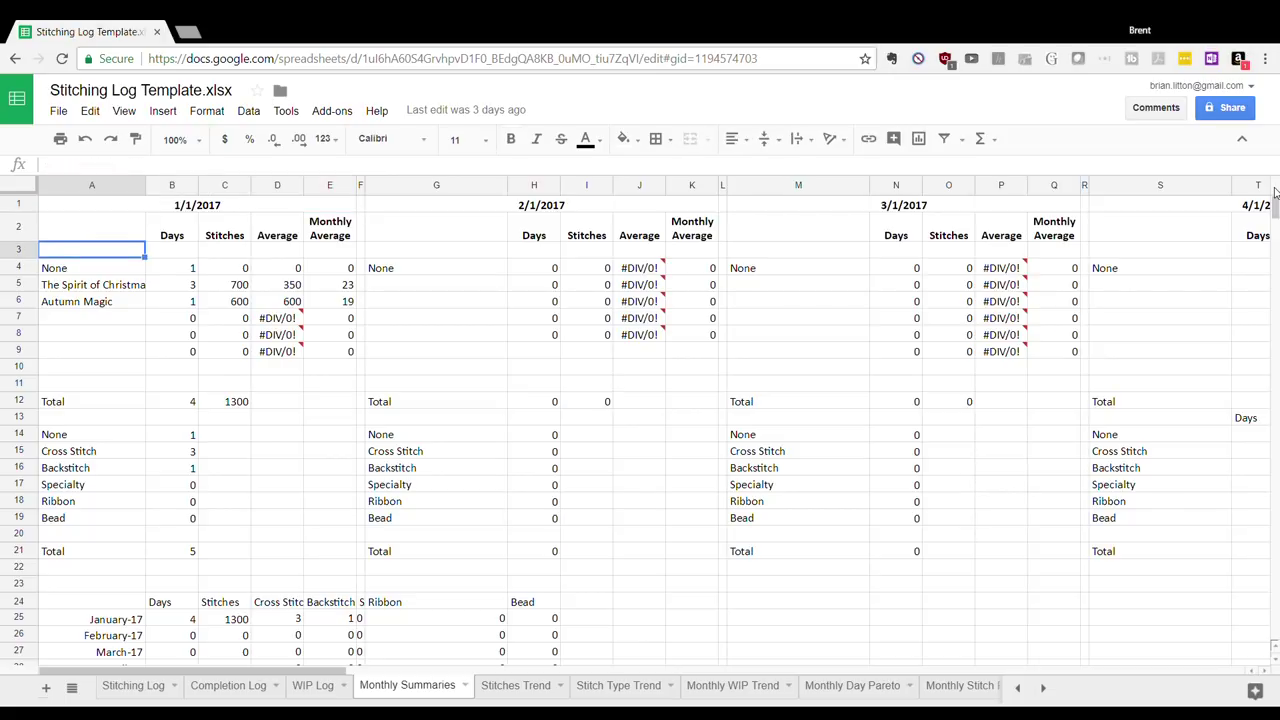
pyautogui.press('Right')
pyautogui.press('Right')
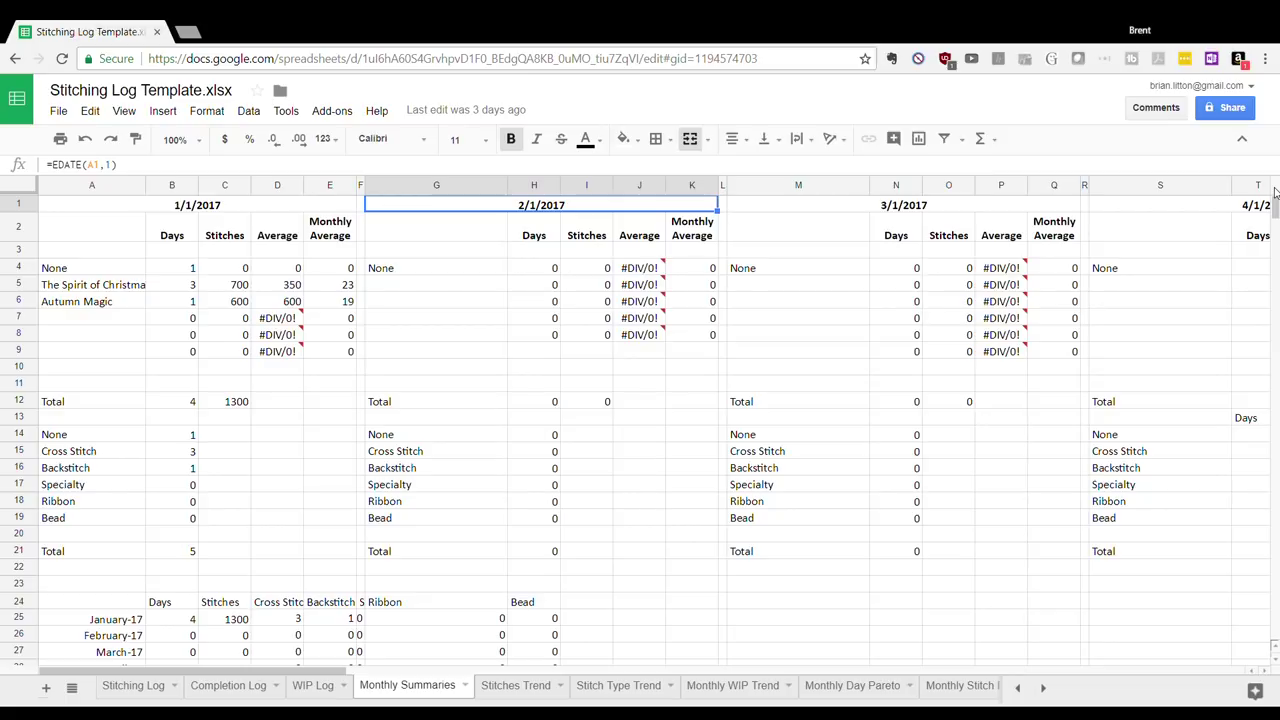
# Open the Stitches Trend sheet to view the Days/Stitches Trend chart
pyautogui.click(535, 688)
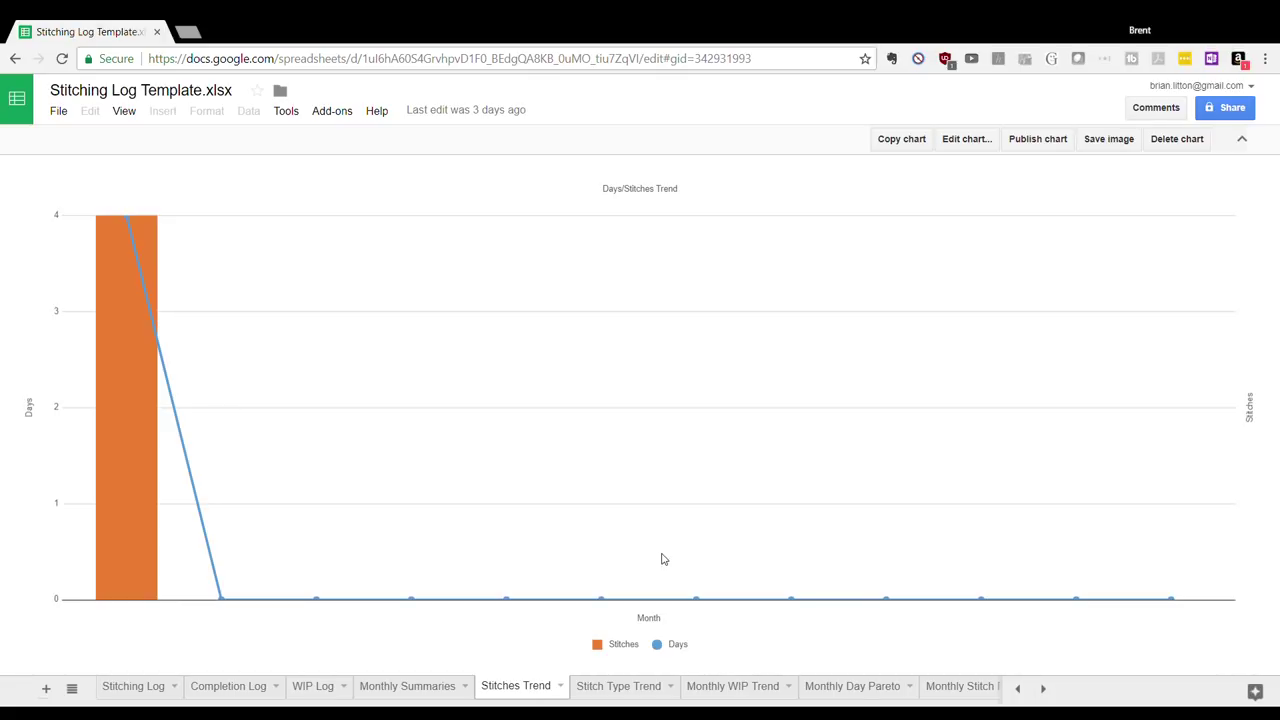
# View the Stitch Type Trend, Monthly WIP Trend and Monthly Day Pareto charts, ending back on Monthly WIP Trend
pyautogui.click(614, 690)
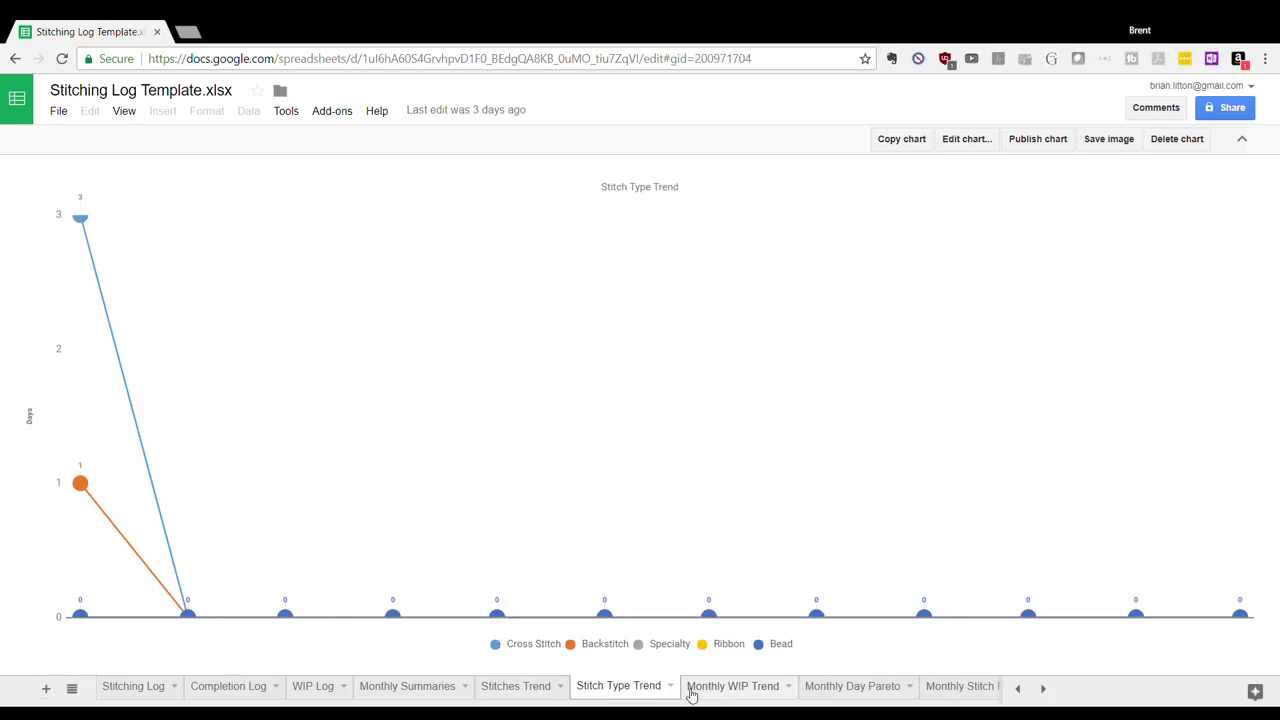
pyautogui.click(729, 689)
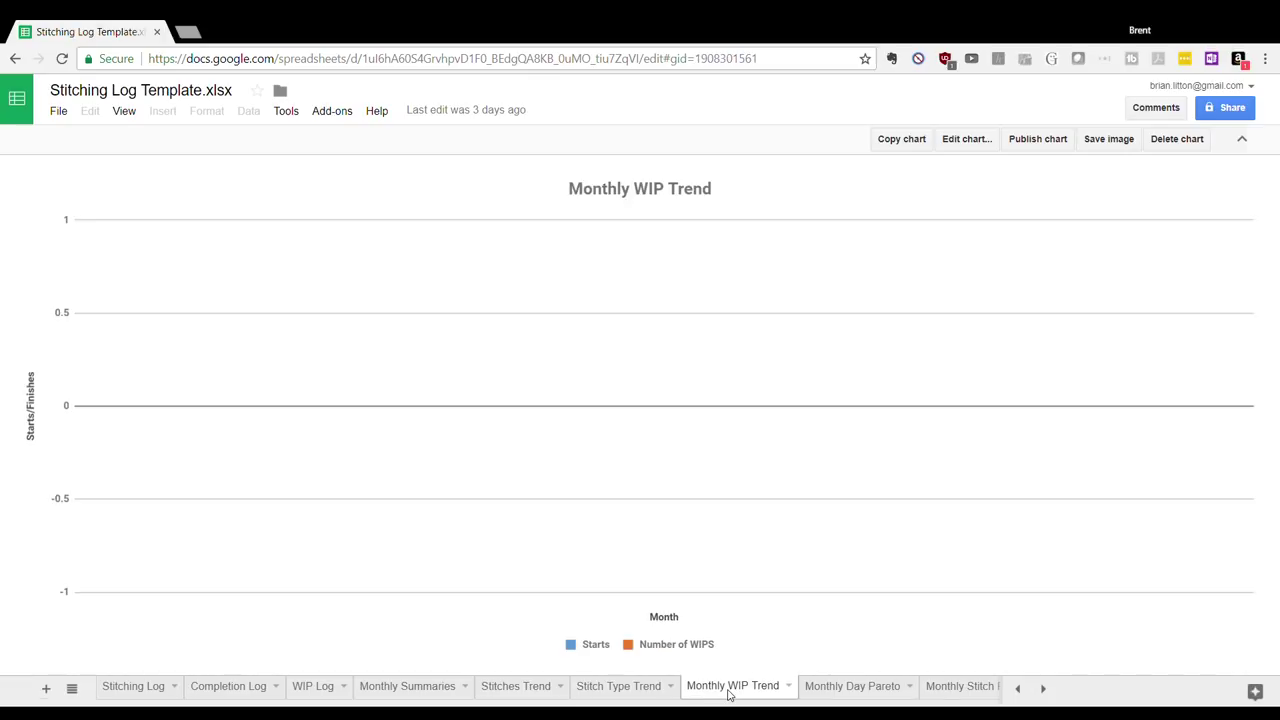
pyautogui.click(840, 697)
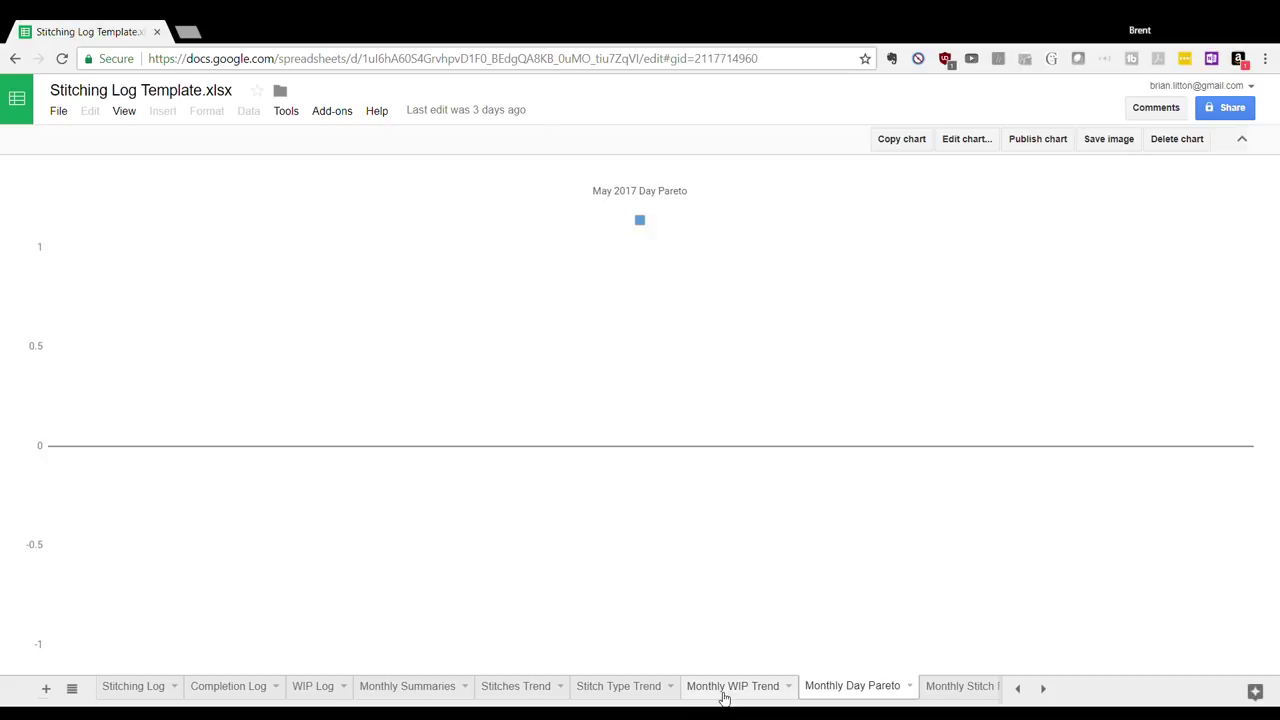
pyautogui.click(721, 692)
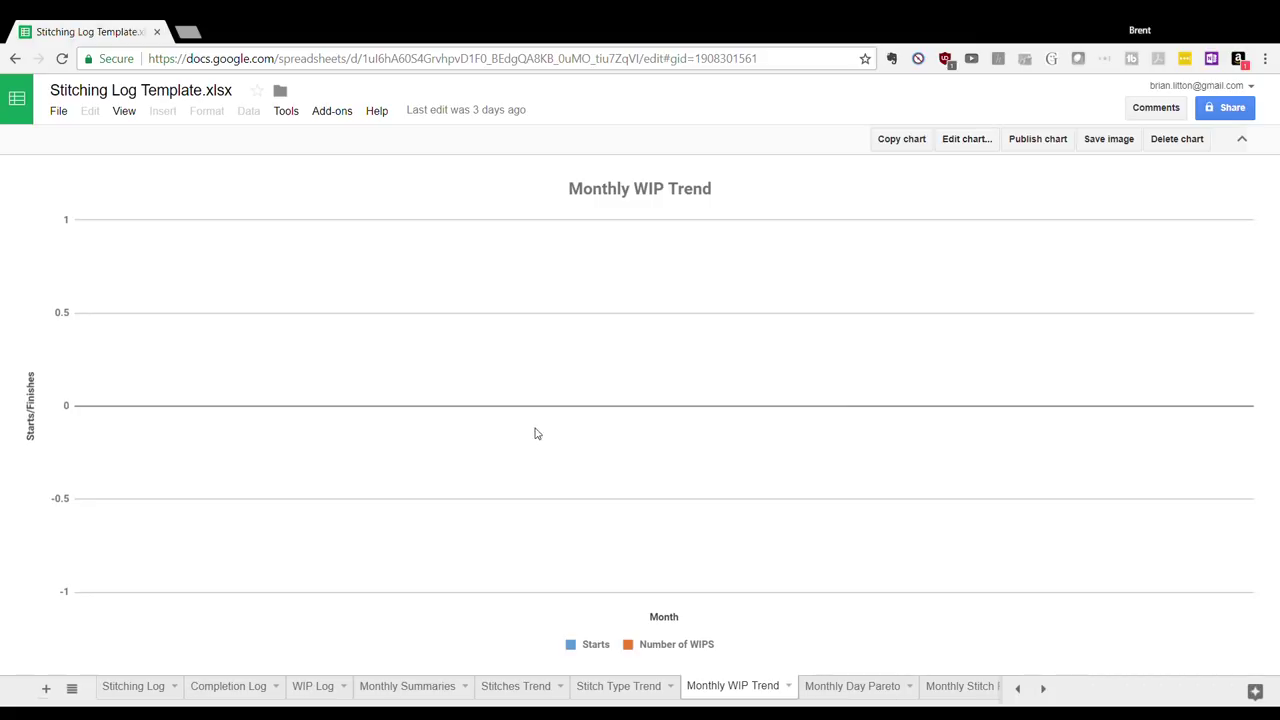
# Revisit the daily entries on the Stitching Log sheet and the monthly blocks on the Monthly Summaries sheet
pyautogui.click(130, 690)
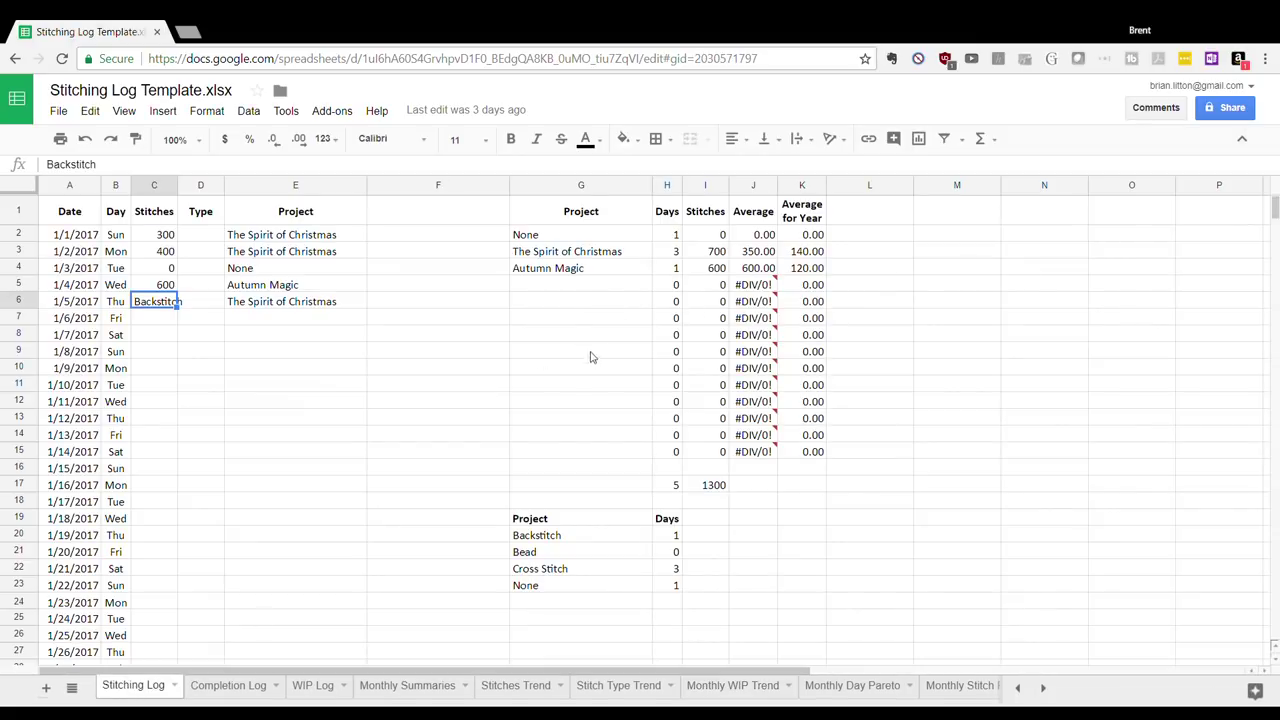
pyautogui.click(430, 695)
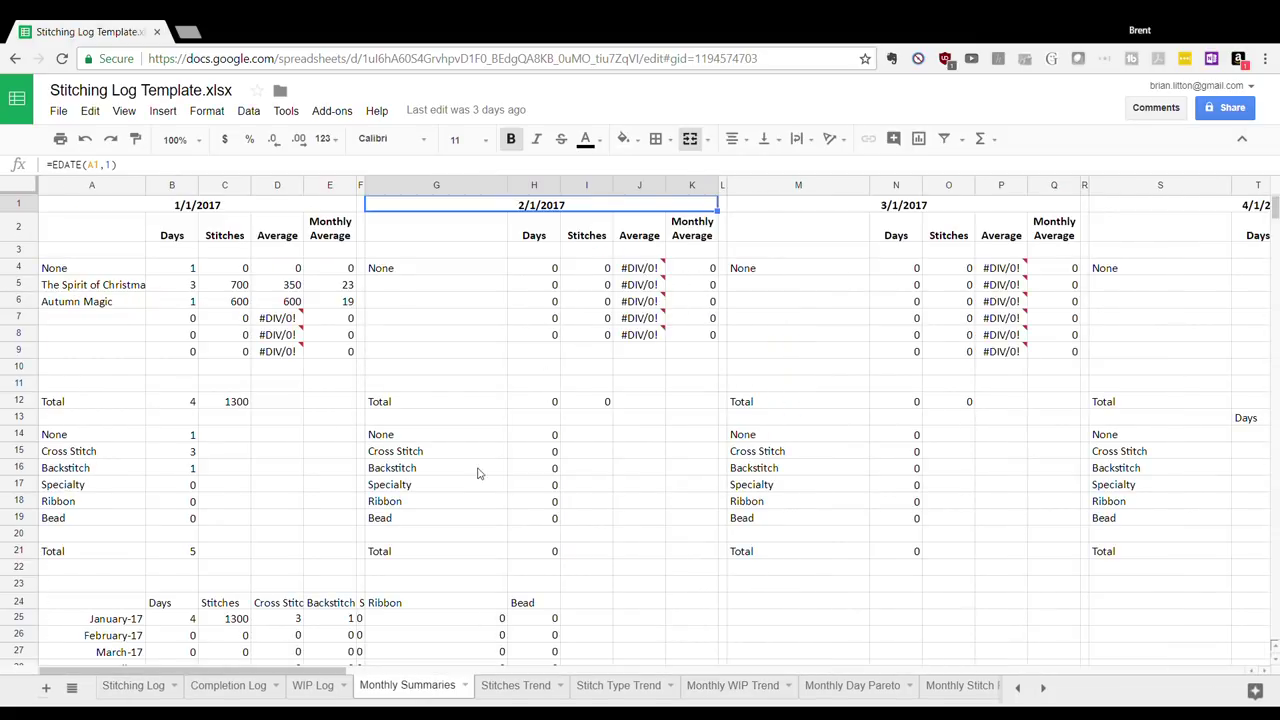
# Open the Annual Stitches Pareto sheet to view the 2017 Stitches Pareto chart by project
pyautogui.scroll(-5, 676, 692)
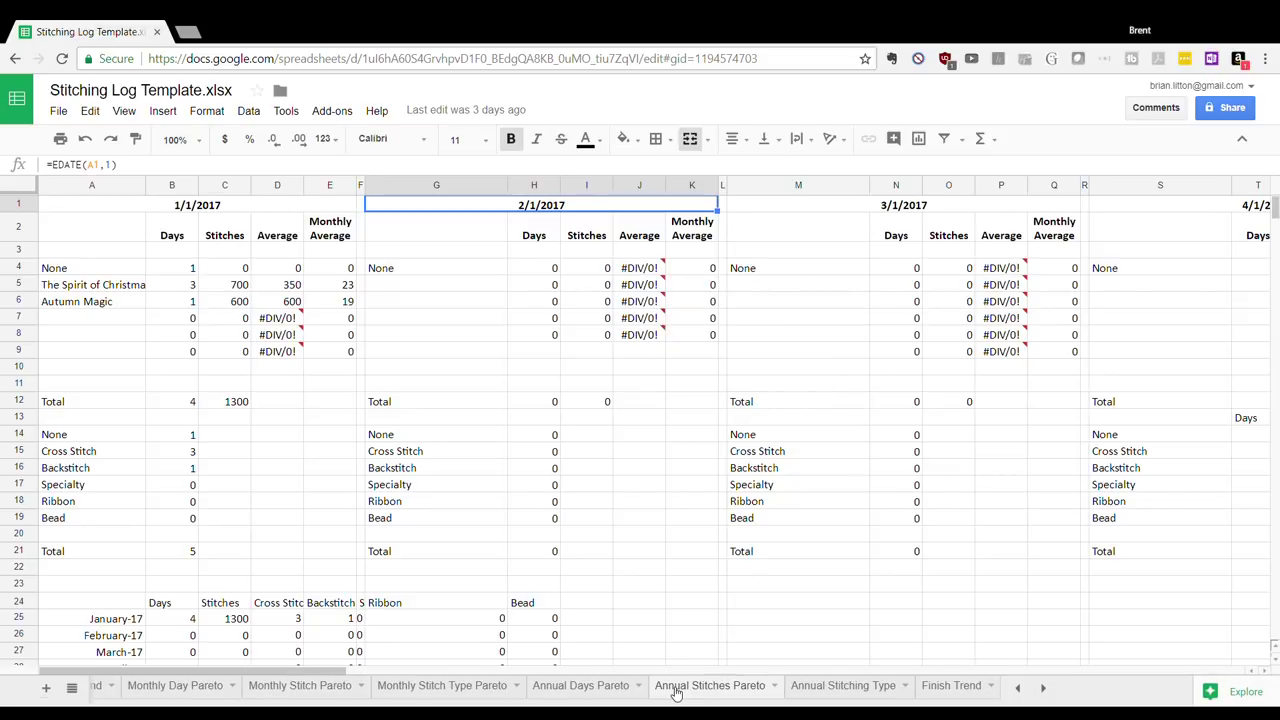
pyautogui.click(697, 692)
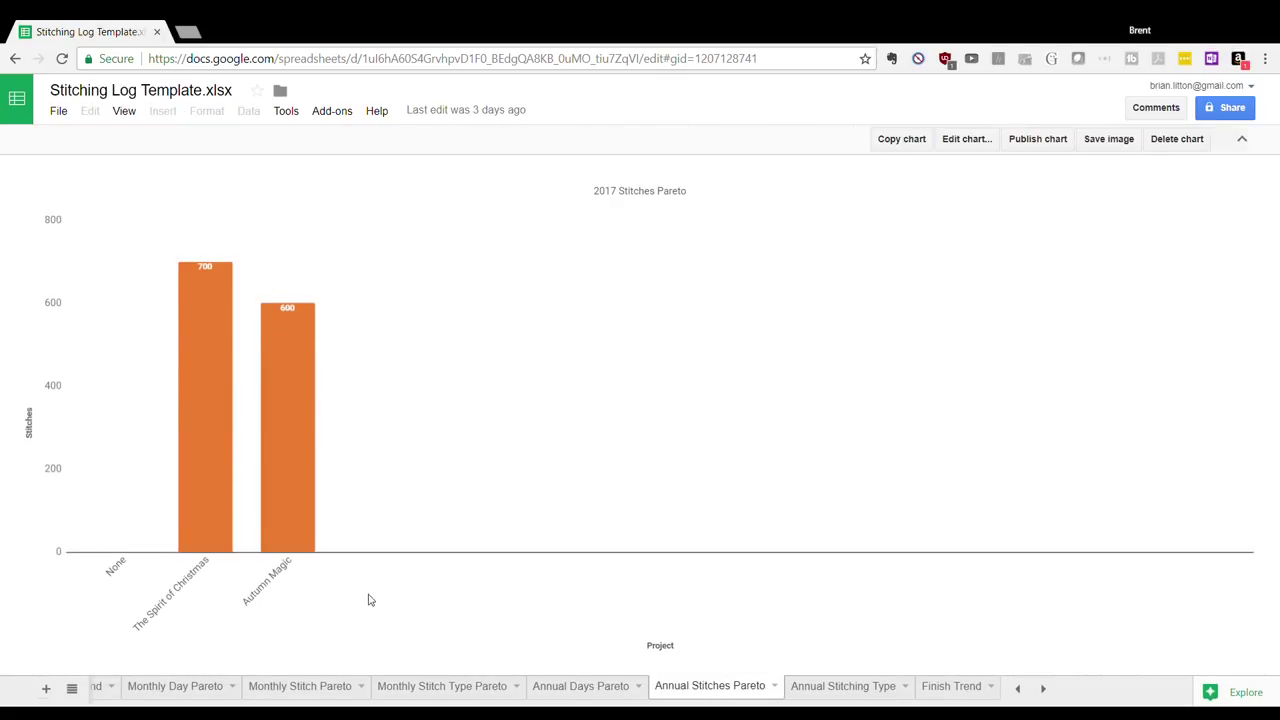
pyautogui.click(1017, 689)
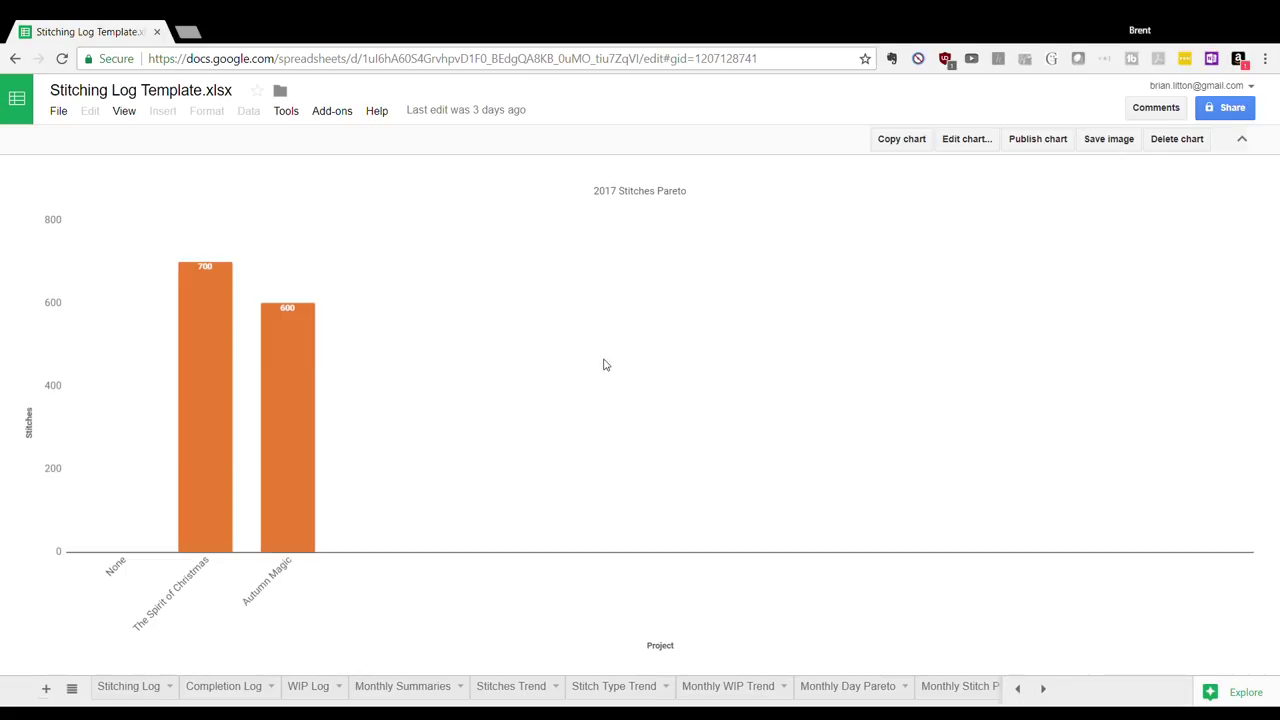
# Leave the Stitching Log Template and go to the Sheets home screen
pyautogui.click(17, 101)
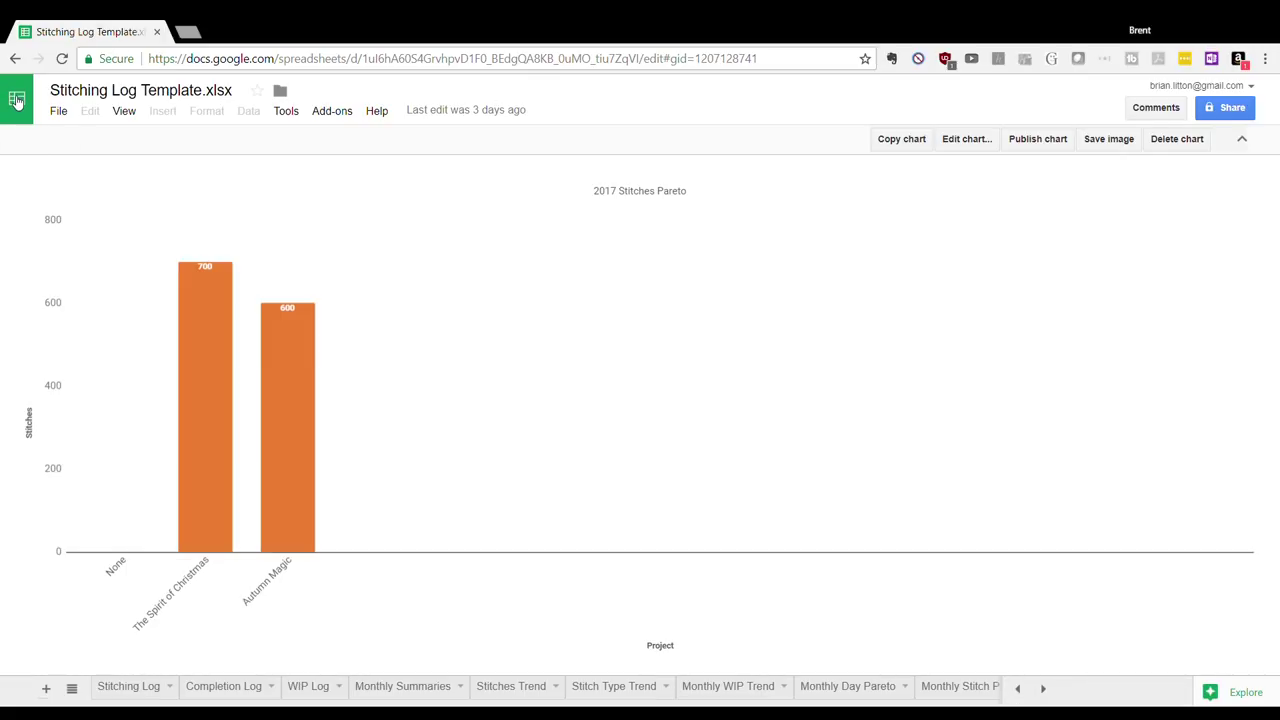